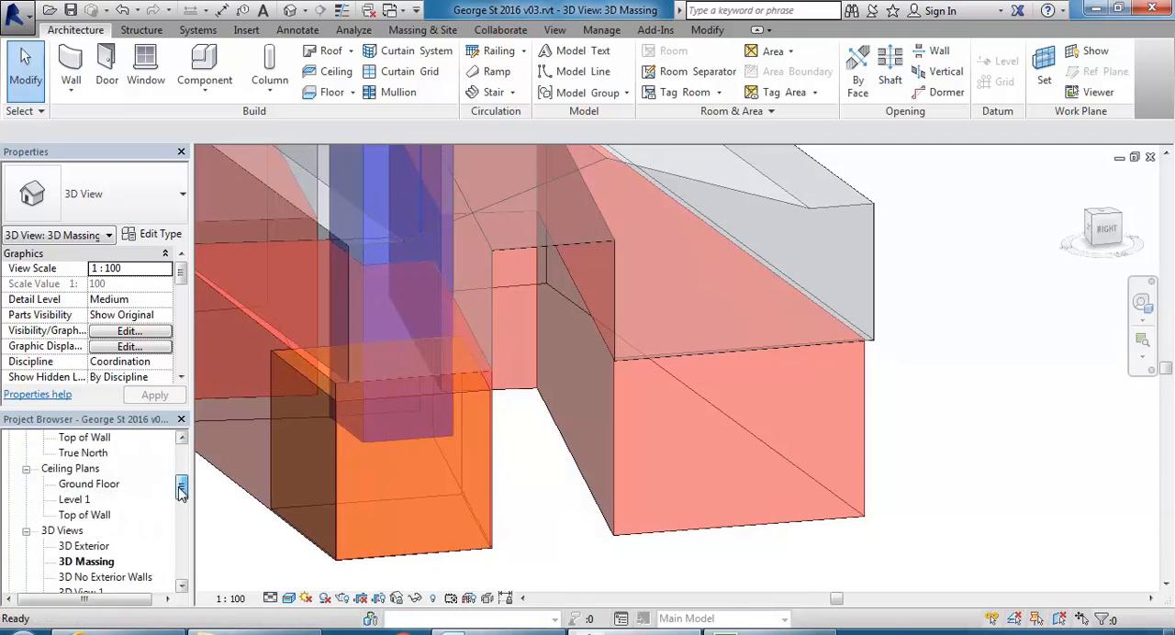
Open the 3D Exterior view and look over the building's street front.
{"action": "double_click", "coordinate": [84, 468]}
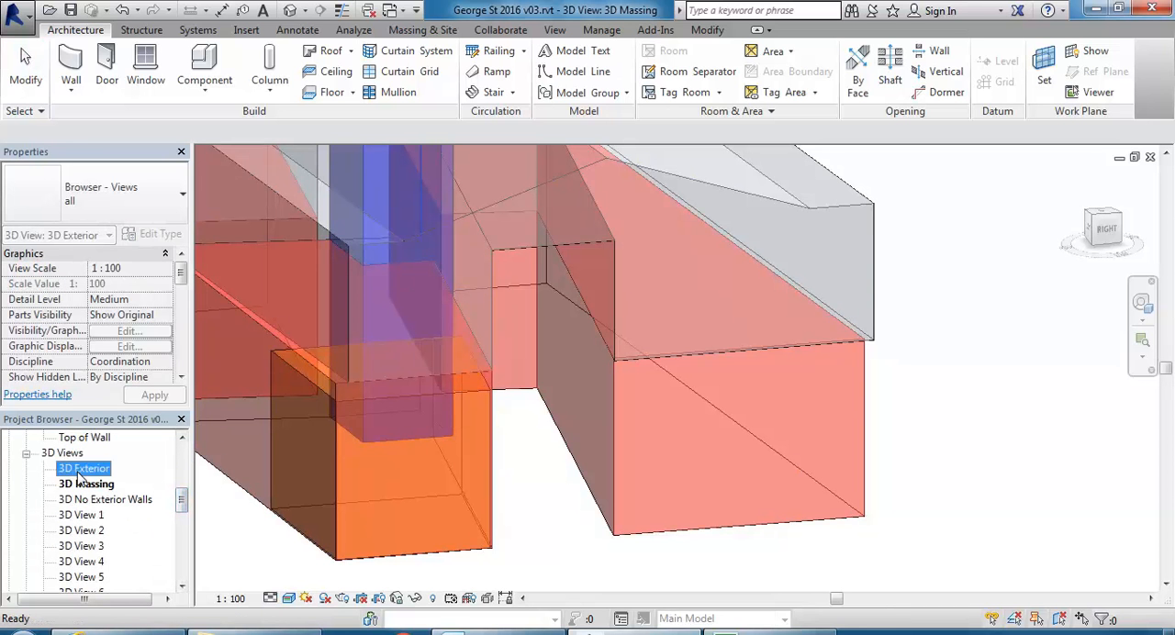
{"action": "middle_click_drag", "start_coordinate": [703, 415], "coordinate": [584, 419]}
{"action": "scroll", "coordinate": [669, 409], "scroll_direction": "up", "scroll_amount": 1}
{"action": "middle_click_drag", "start_coordinate": [668, 409], "coordinate": [609, 394], "text": "shift"}
{"action": "middle_click_drag", "start_coordinate": [630, 434], "coordinate": [601, 424], "text": "shift"}
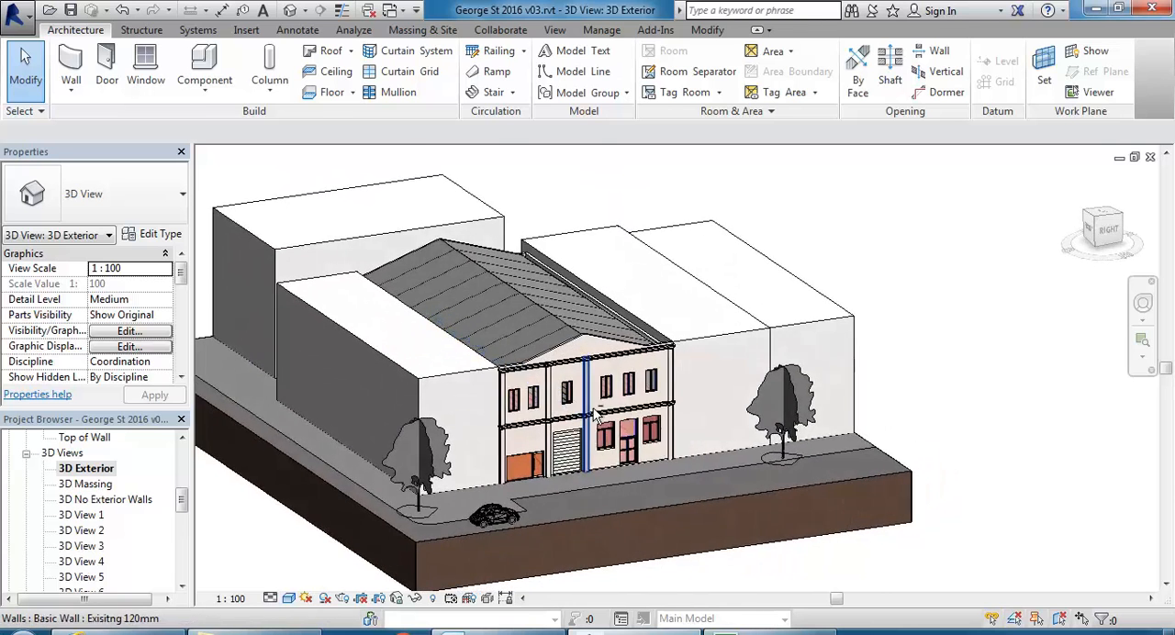
{"action": "scroll", "coordinate": [593, 446], "scroll_direction": "up", "scroll_amount": 2}
Open the 3D No Exterior Walls view, framed on the ground-floor front facade.
{"action": "double_click", "coordinate": [87, 500]}
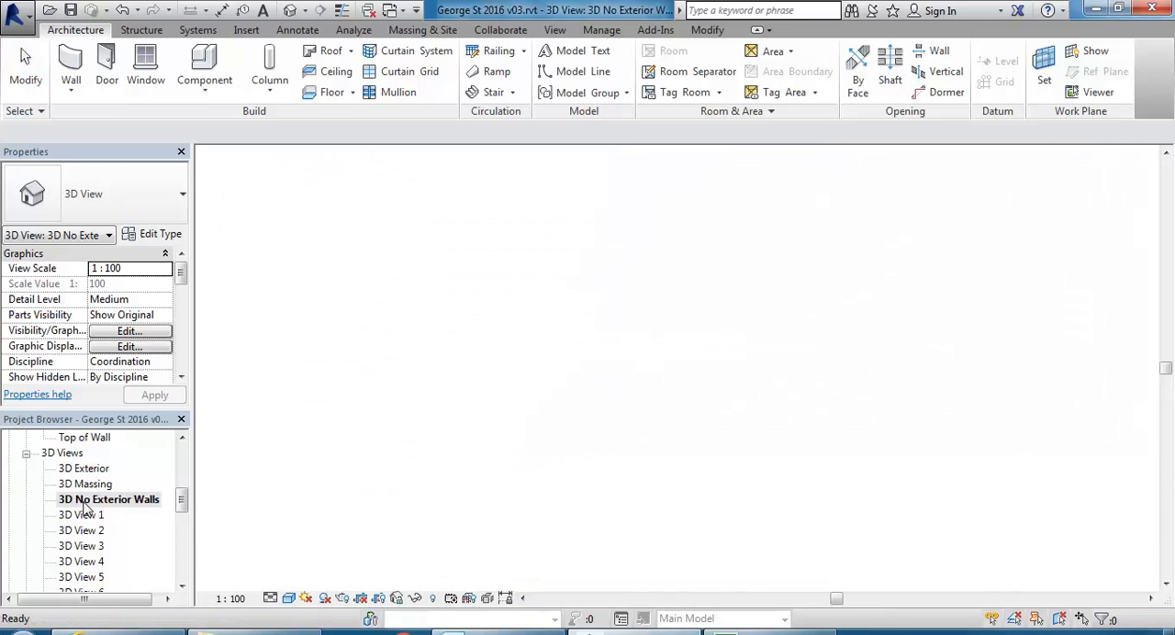
{"action": "middle_click_drag", "start_coordinate": [451, 409], "coordinate": [632, 419], "text": "shift"}
{"action": "scroll", "coordinate": [632, 419], "scroll_direction": "up", "scroll_amount": 5}
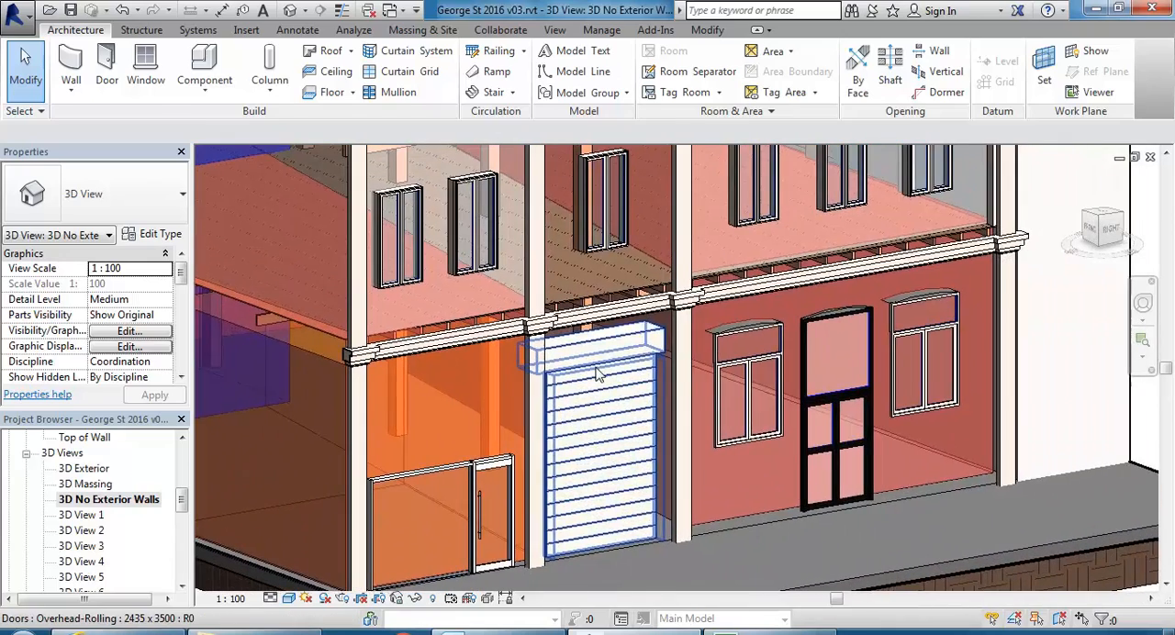
Hide the overhead rolling door element in this view to expose the passage and masses behind it.
{"action": "left_click", "coordinate": [596, 372]}
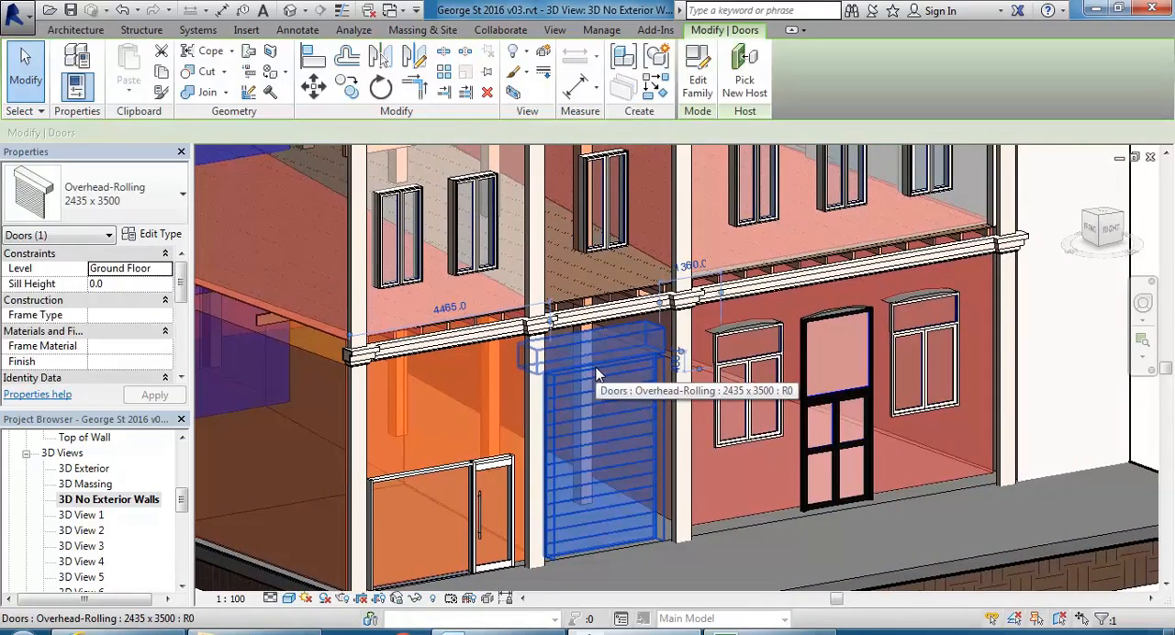
{"action": "right_click", "coordinate": [598, 371]}
{"action": "mouse_move", "coordinate": [697, 325]}
{"action": "left_click", "coordinate": [844, 323]}
{"action": "middle_click_drag", "start_coordinate": [660, 384], "coordinate": [675, 347], "text": "shift"}
{"action": "middle_click_drag", "start_coordinate": [556, 391], "coordinate": [655, 398]}
{"action": "scroll", "coordinate": [653, 434], "scroll_direction": "up", "scroll_amount": 2}
{"action": "scroll", "coordinate": [653, 435], "scroll_direction": "up", "scroll_amount": 2}
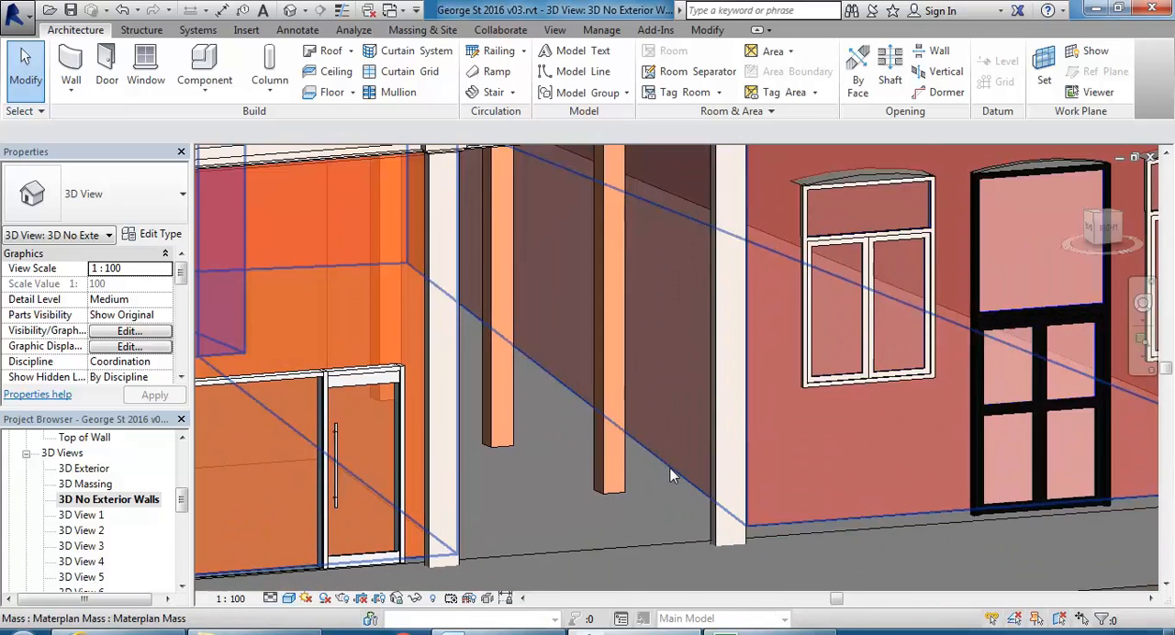
{"action": "scroll", "coordinate": [574, 396], "scroll_direction": "down", "scroll_amount": 3}
{"action": "middle_click_drag", "start_coordinate": [522, 384], "coordinate": [511, 415]}
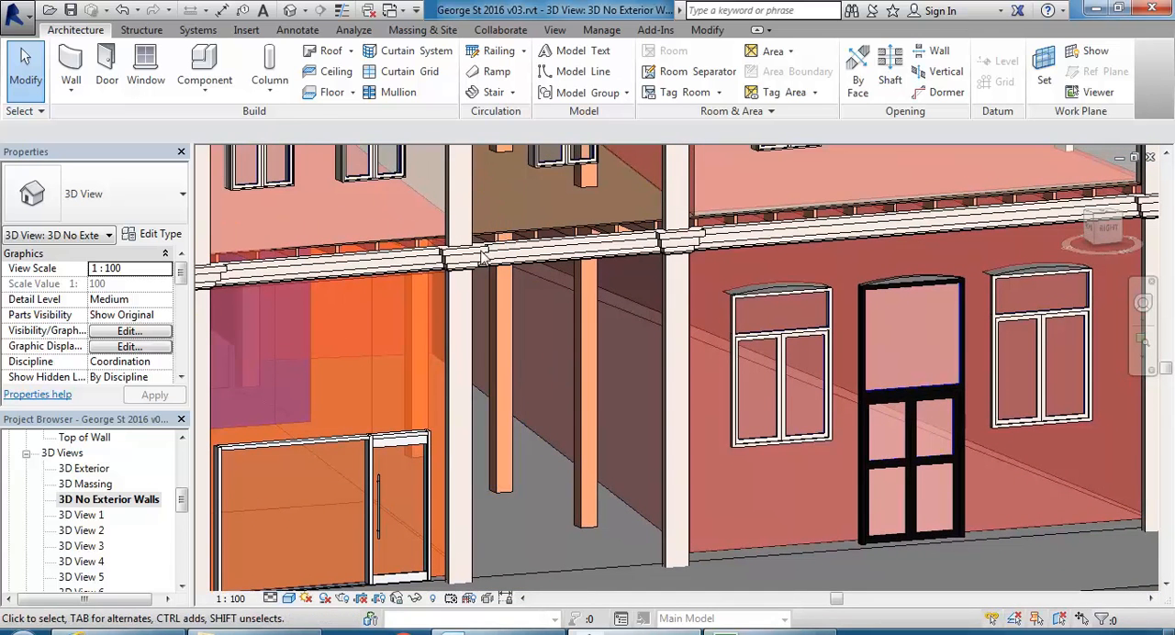
Compare the building with and without its masses by switching Show Mass Form and Floors off and on.
{"action": "left_click", "coordinate": [422, 29]}
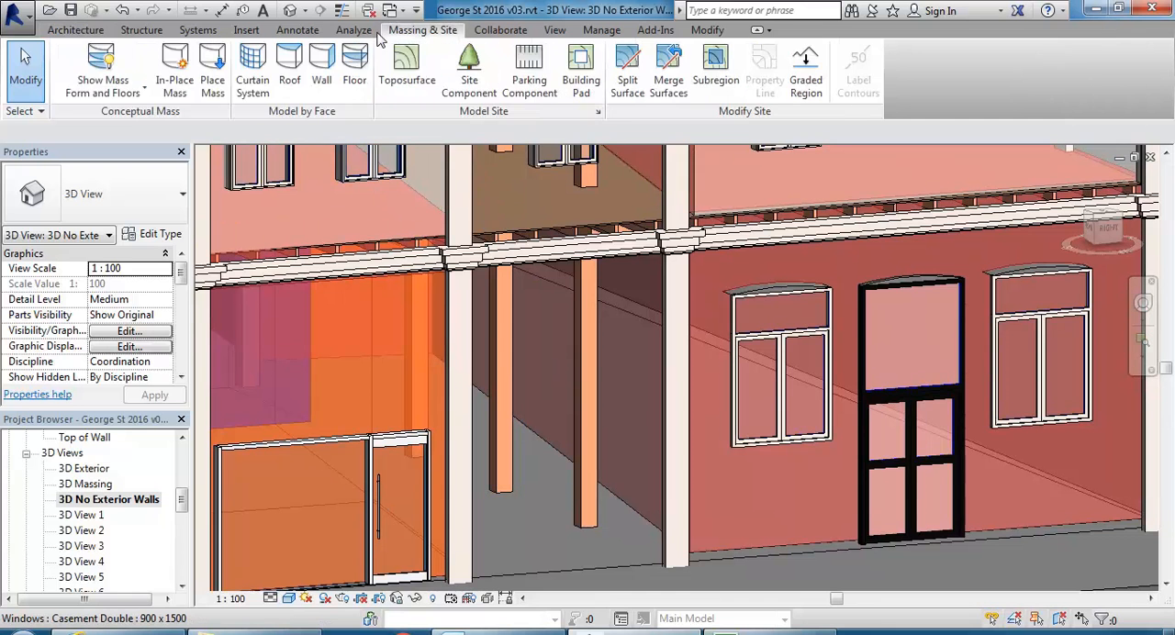
{"action": "left_click", "coordinate": [104, 59]}
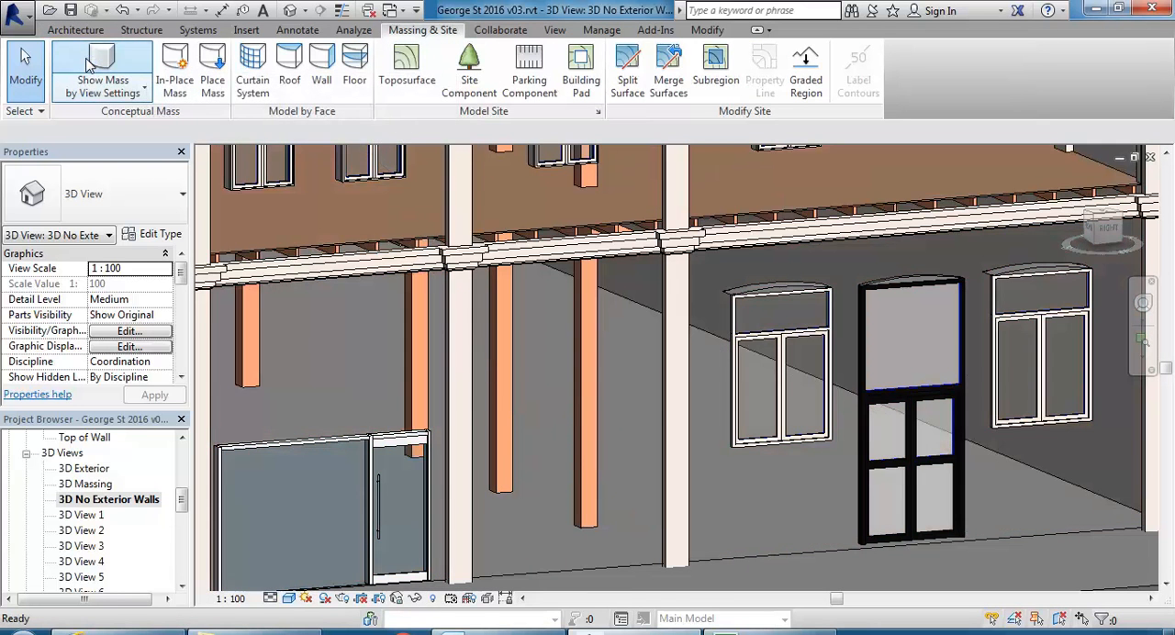
{"action": "left_click", "coordinate": [91, 63]}
{"action": "scroll", "coordinate": [558, 430], "scroll_direction": "down", "scroll_amount": 3}
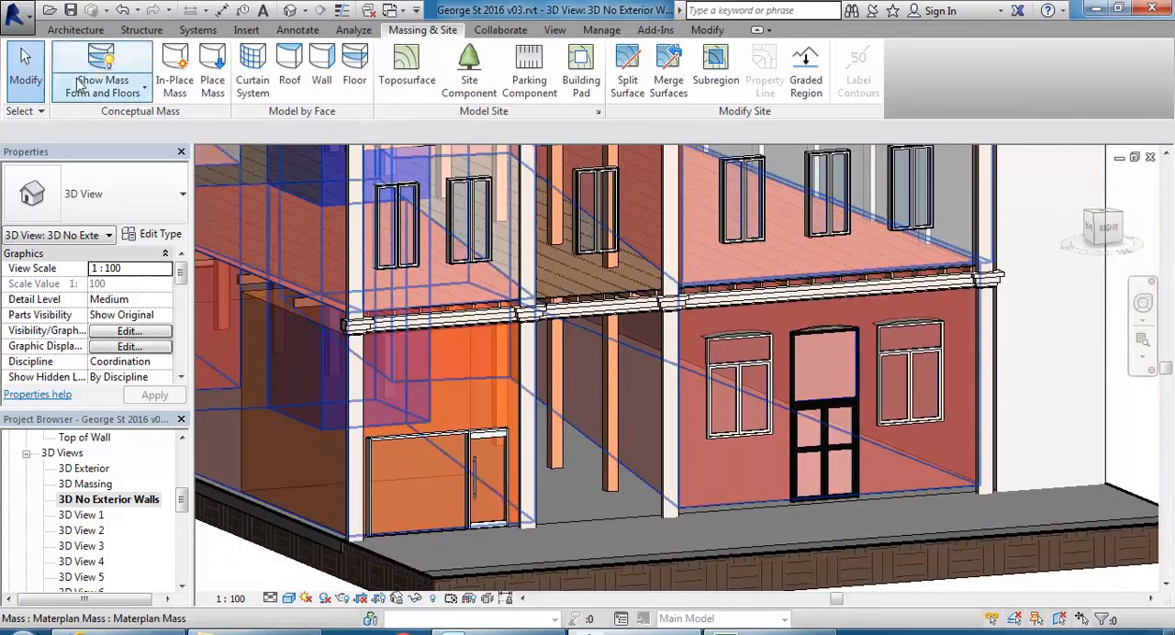
{"action": "left_click", "coordinate": [102, 62]}
{"action": "scroll", "coordinate": [627, 441], "scroll_direction": "down", "scroll_amount": 1}
{"action": "scroll", "coordinate": [624, 454], "scroll_direction": "down", "scroll_amount": 2}
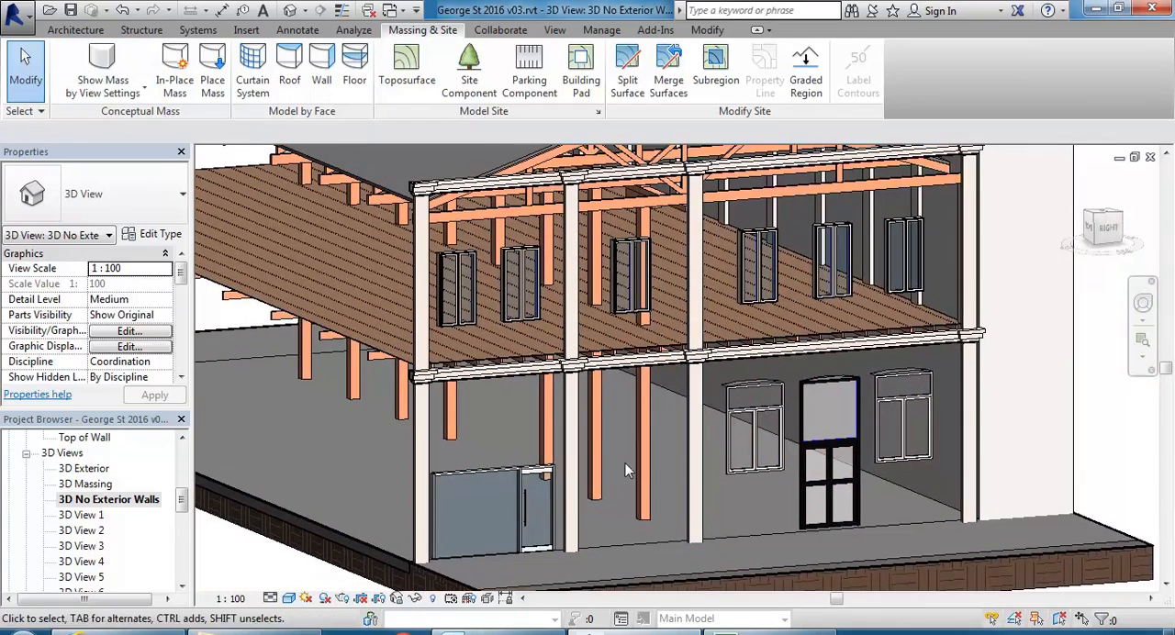
{"action": "scroll", "coordinate": [652, 491], "scroll_direction": "up", "scroll_amount": 4}
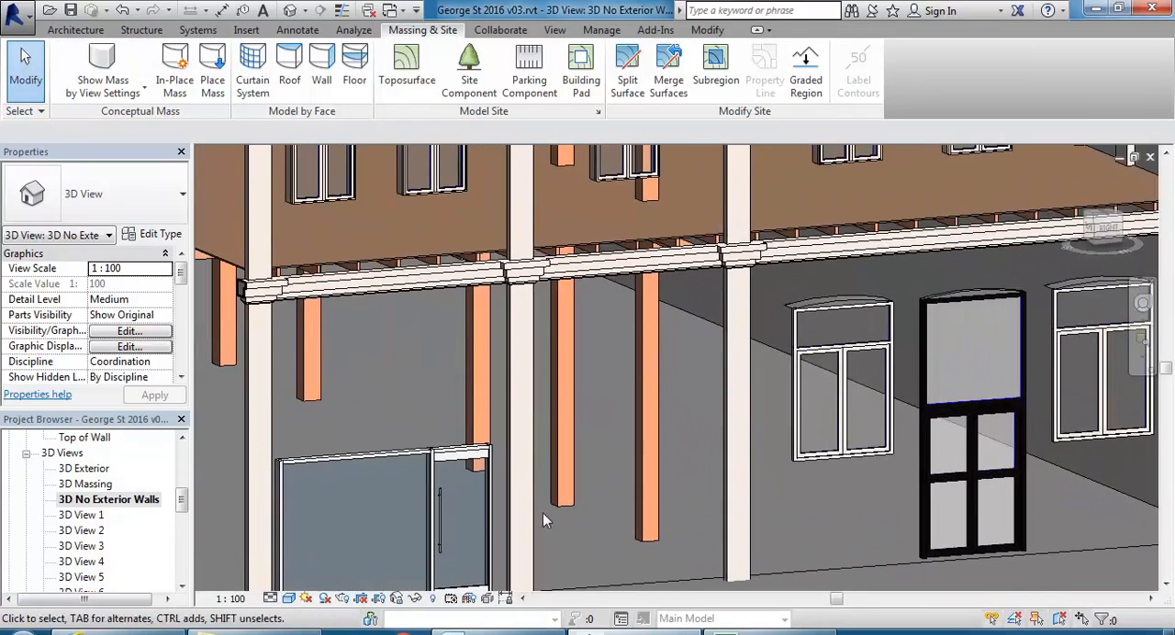
{"action": "scroll", "coordinate": [554, 511], "scroll_direction": "down", "scroll_amount": 2}
{"action": "middle_click_drag", "start_coordinate": [497, 438], "coordinate": [610, 419]}
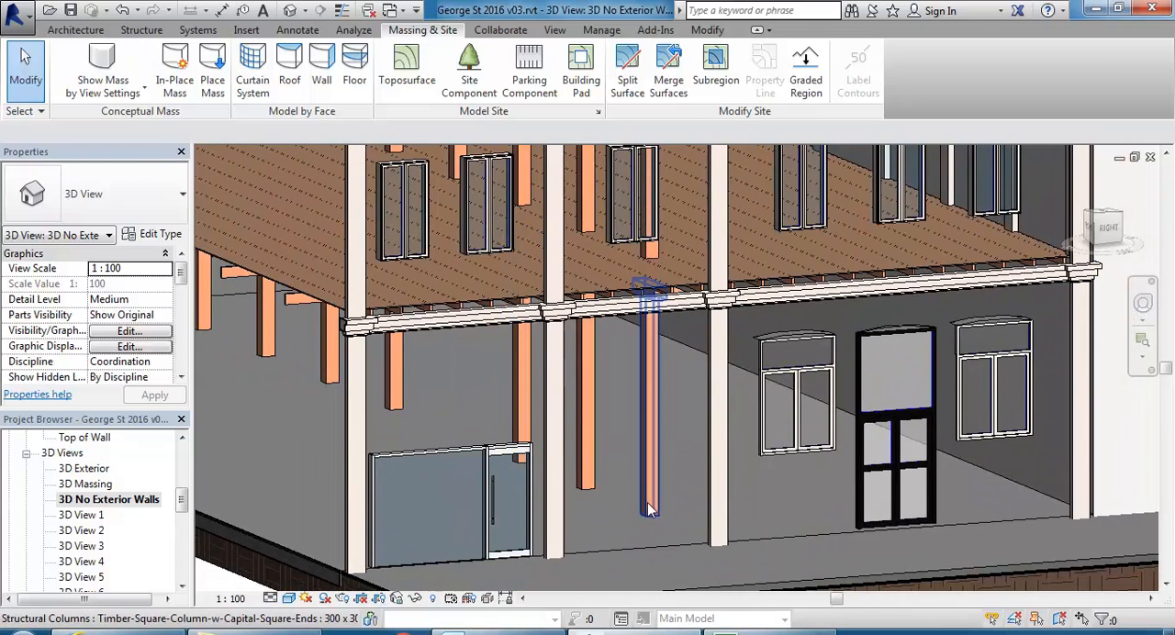
{"action": "left_click", "coordinate": [102, 62]}
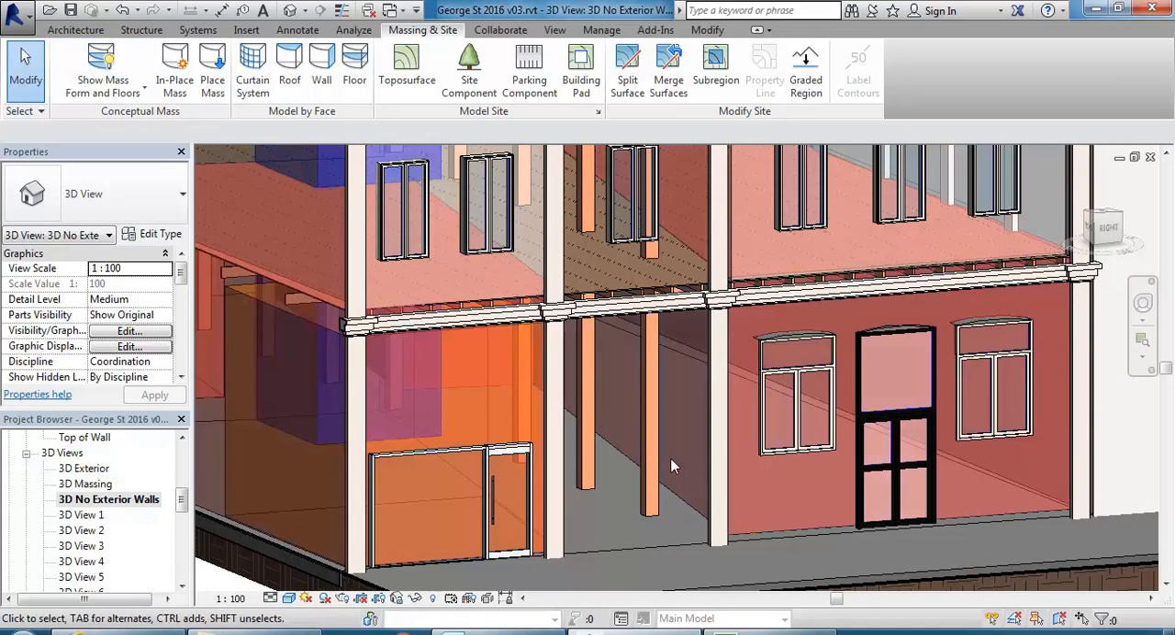
{"action": "scroll", "coordinate": [671, 458], "scroll_direction": "up", "scroll_amount": 5}
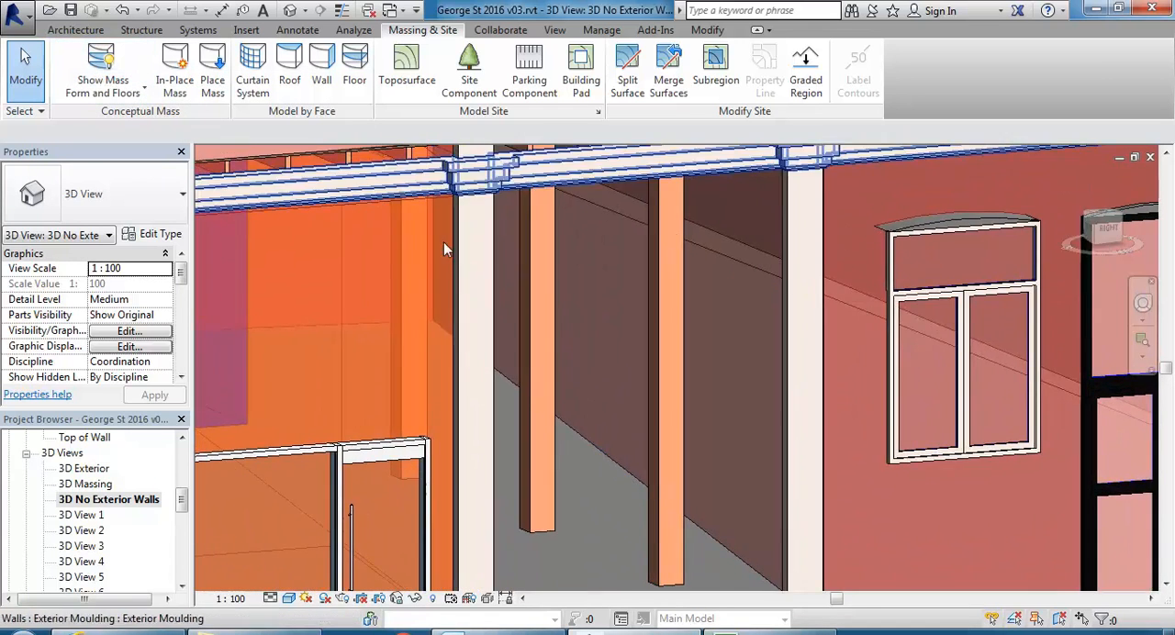
Start Curtain System by Face, examine its available types and the 1500 x 3000mm type properties, and cancel the command.
{"action": "left_click", "coordinate": [88, 31]}
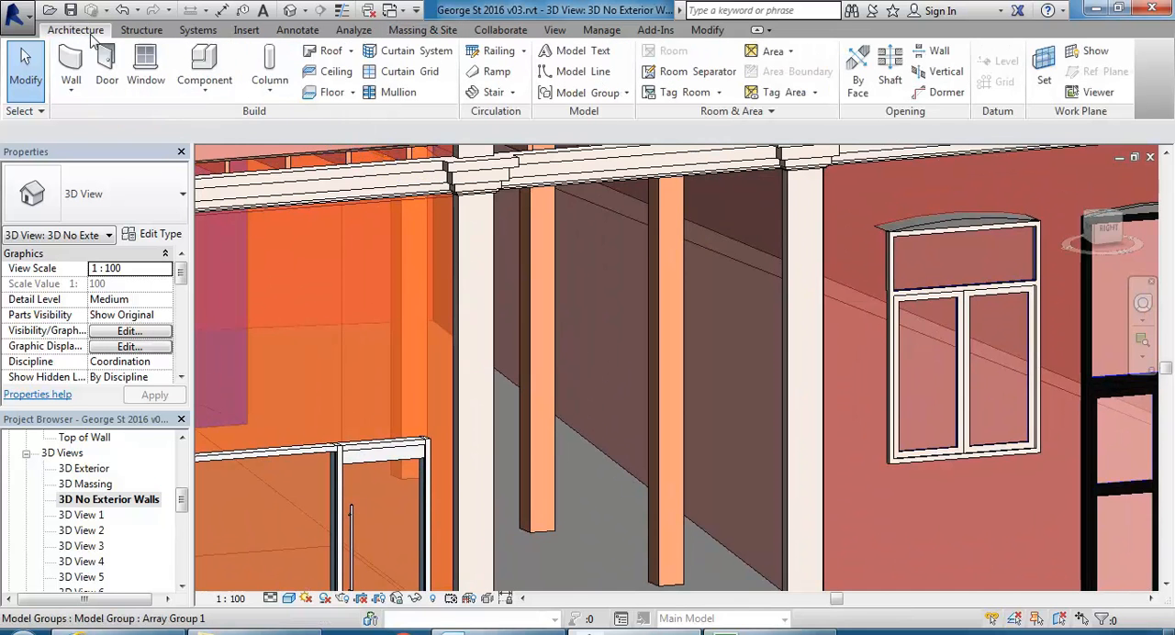
{"action": "left_click", "coordinate": [432, 32]}
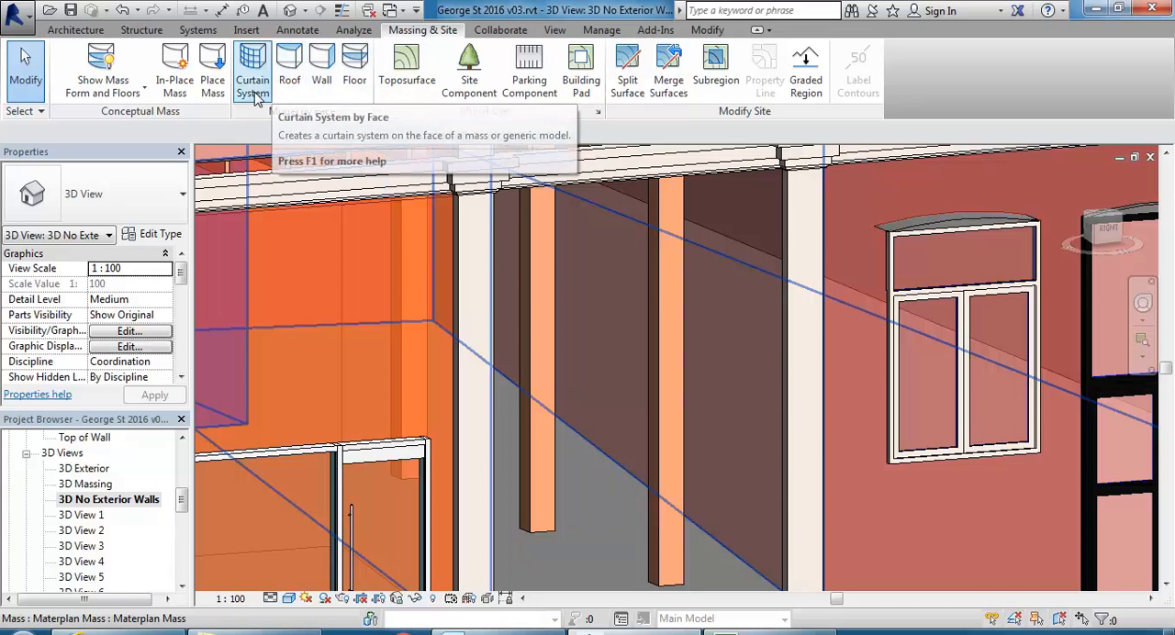
{"action": "scroll", "coordinate": [492, 291], "scroll_direction": "down", "scroll_amount": 3}
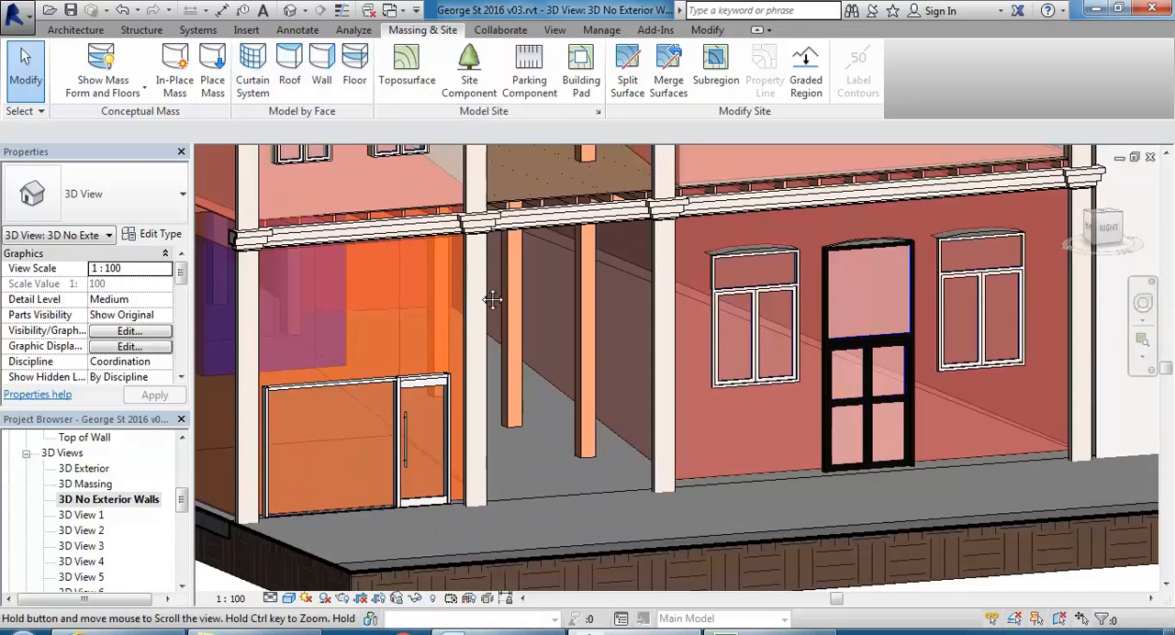
{"action": "middle_click_drag", "start_coordinate": [510, 262], "coordinate": [526, 343]}
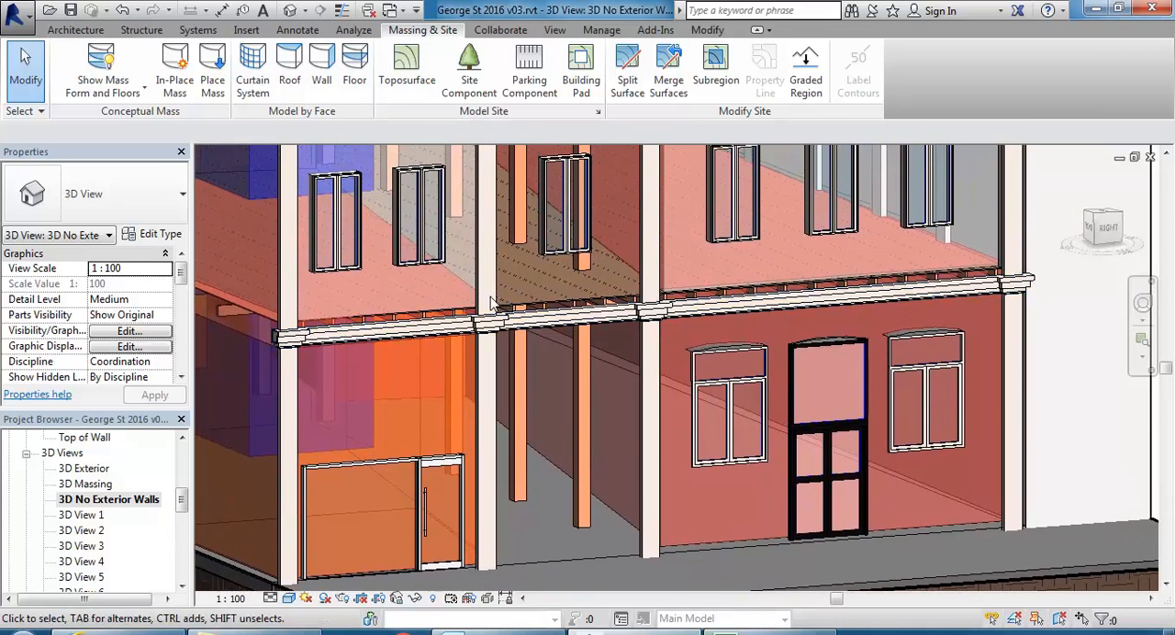
{"action": "left_click", "coordinate": [254, 81]}
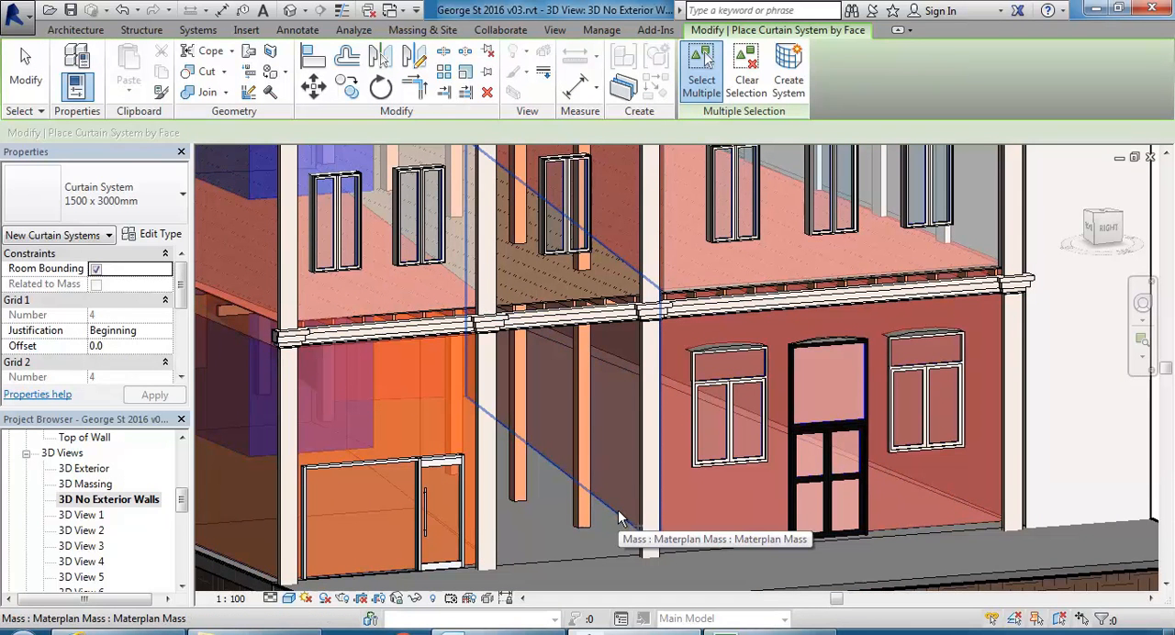
{"action": "scroll", "coordinate": [620, 511], "scroll_direction": "down", "scroll_amount": 4}
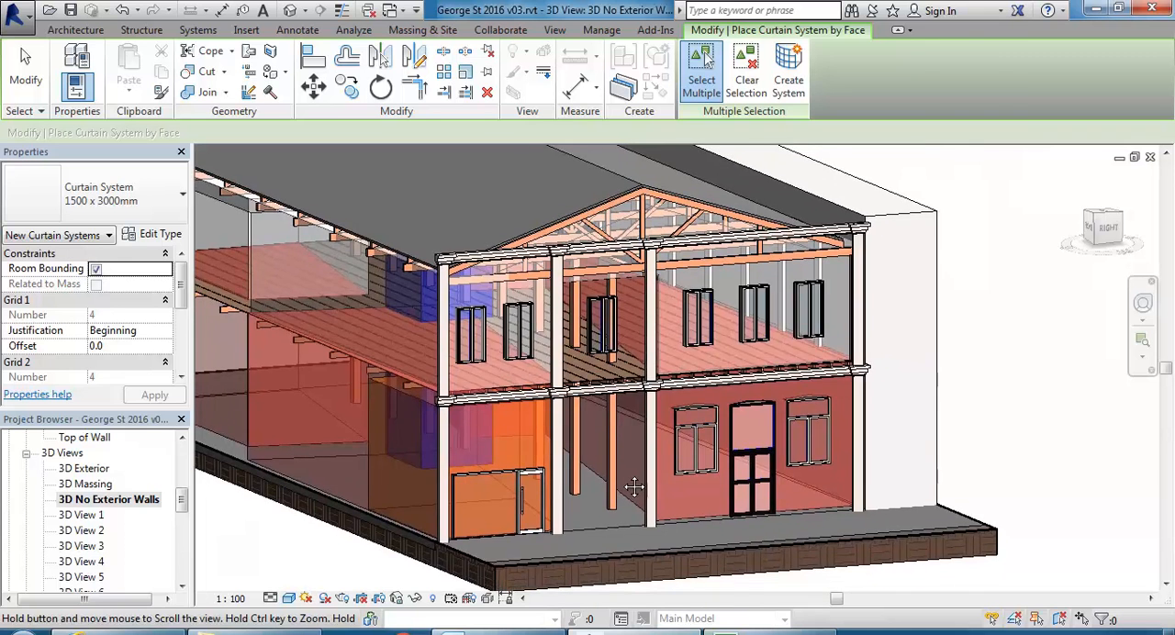
{"action": "scroll", "coordinate": [636, 488], "scroll_direction": "up", "scroll_amount": 2}
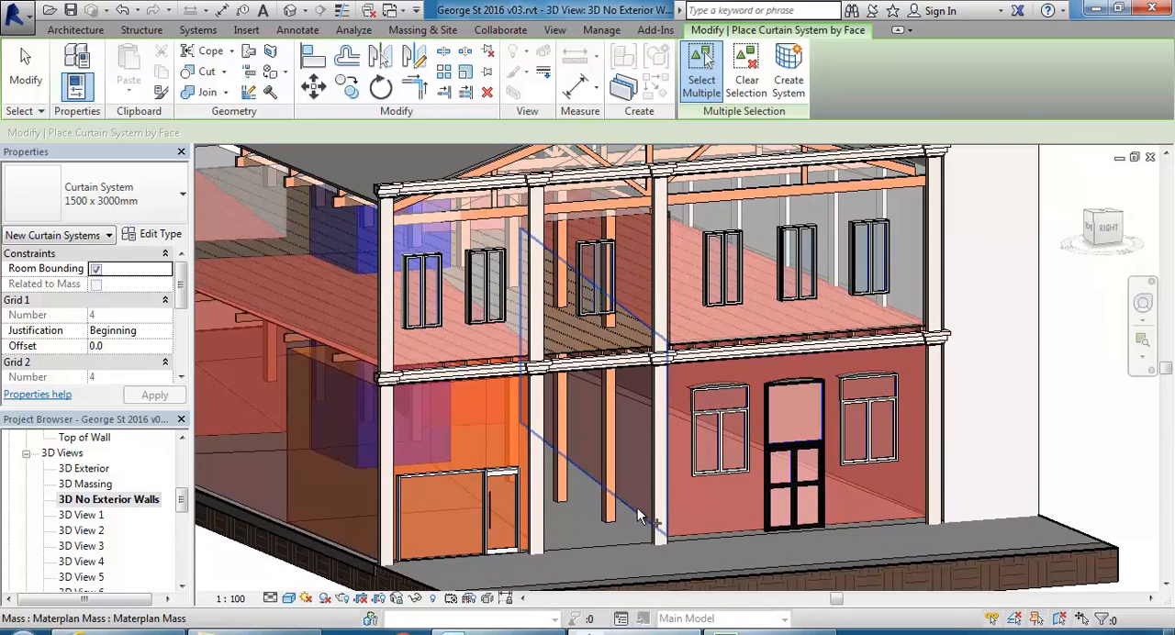
{"action": "left_click", "coordinate": [134, 193]}
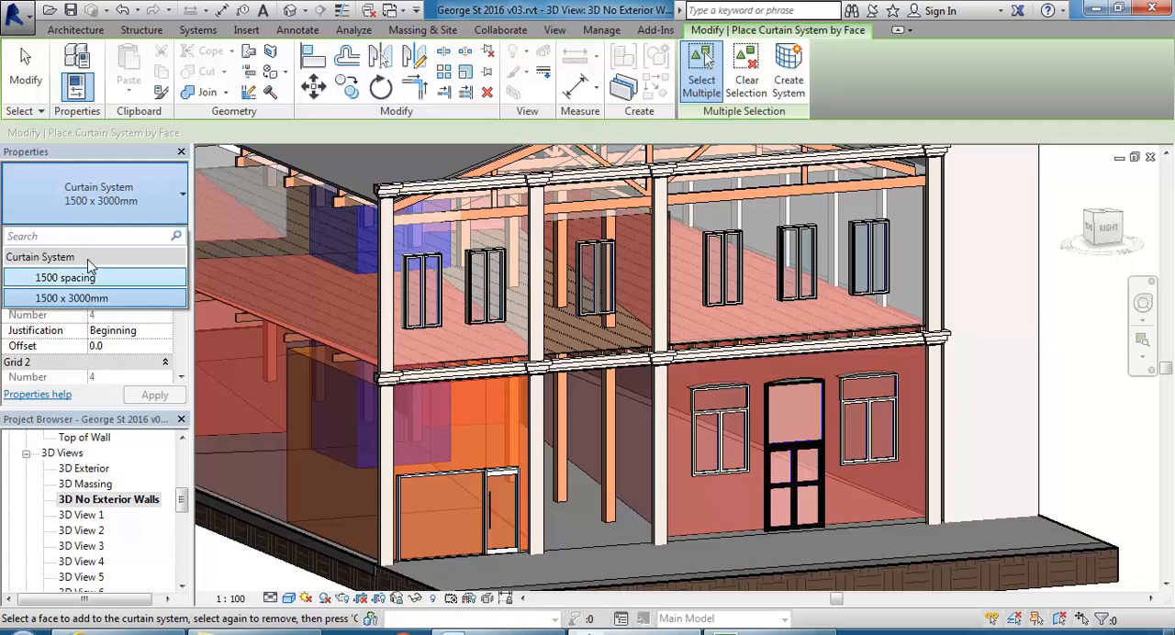
{"action": "left_click", "coordinate": [137, 172]}
{"action": "left_click", "coordinate": [134, 236]}
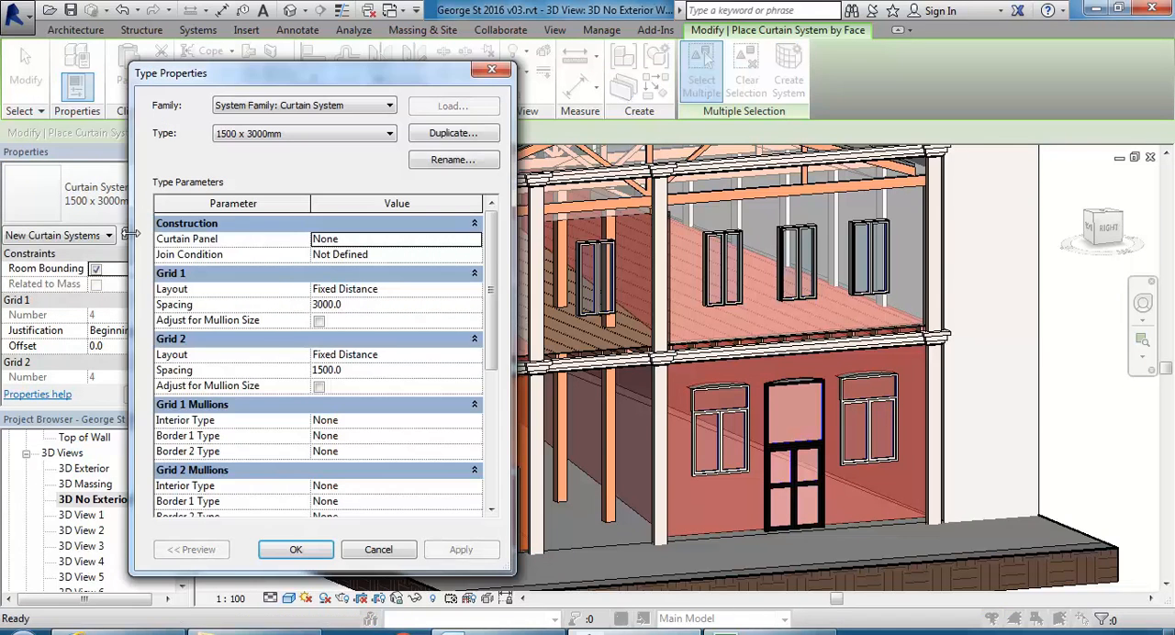
{"action": "left_click_drag", "start_coordinate": [495, 256], "coordinate": [489, 313]}
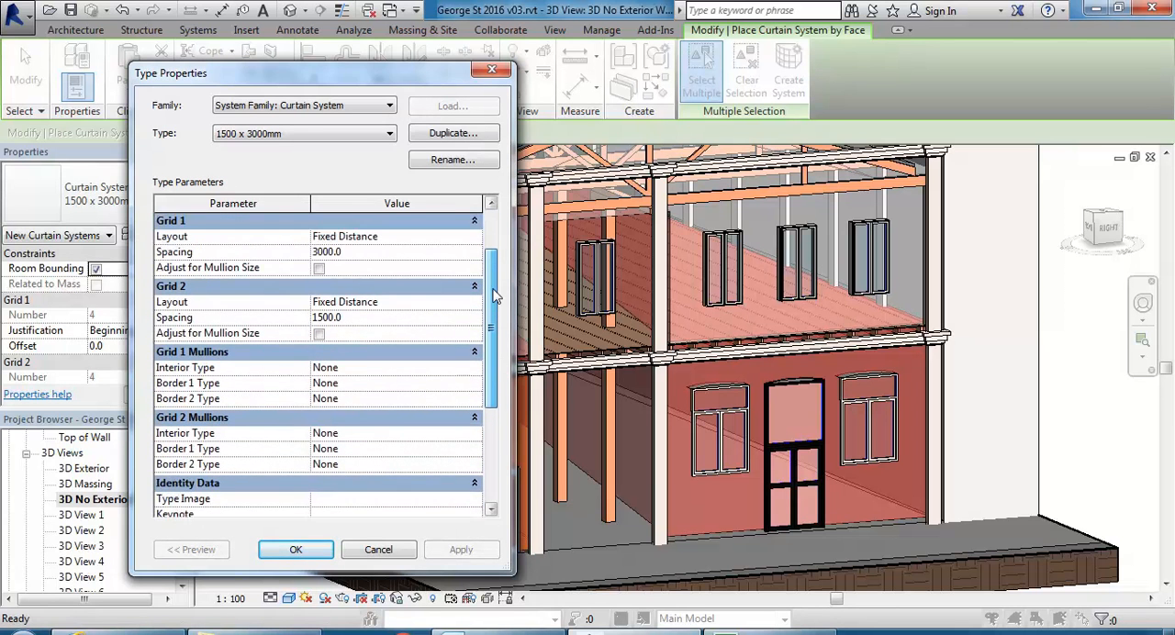
{"action": "left_click", "coordinate": [378, 550]}
{"action": "scroll", "coordinate": [537, 410], "scroll_direction": "up", "scroll_amount": 5}
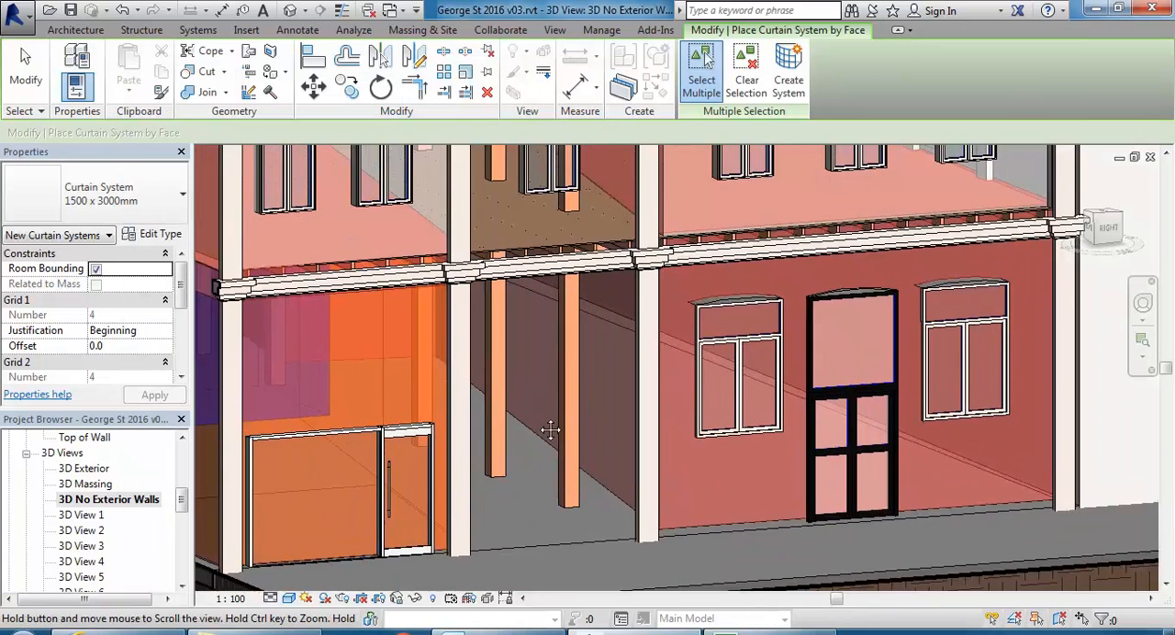
{"action": "right_click", "coordinate": [524, 333]}
{"action": "left_click", "coordinate": [550, 346]}
{"action": "right_click", "coordinate": [549, 345]}
{"action": "left_click", "coordinate": [559, 359]}
{"action": "middle_click_drag", "start_coordinate": [530, 366], "coordinate": [527, 386]}
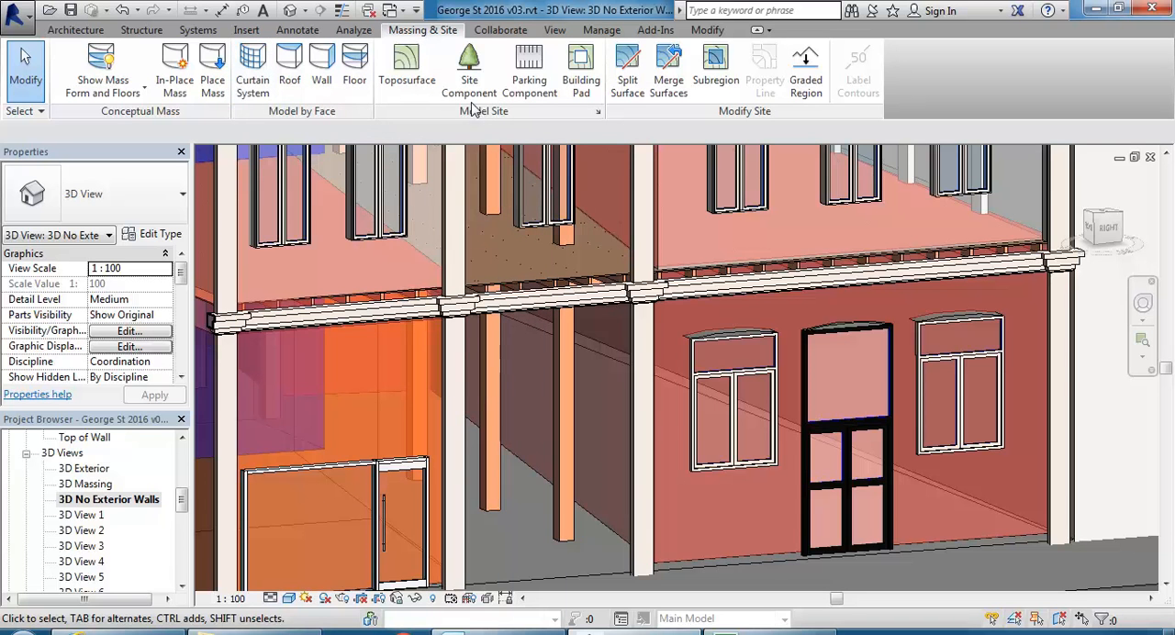
Start Wall by Face and set the wall type to Curtain Wall 6mm Thk Glazing.
{"action": "left_click", "coordinate": [75, 30]}
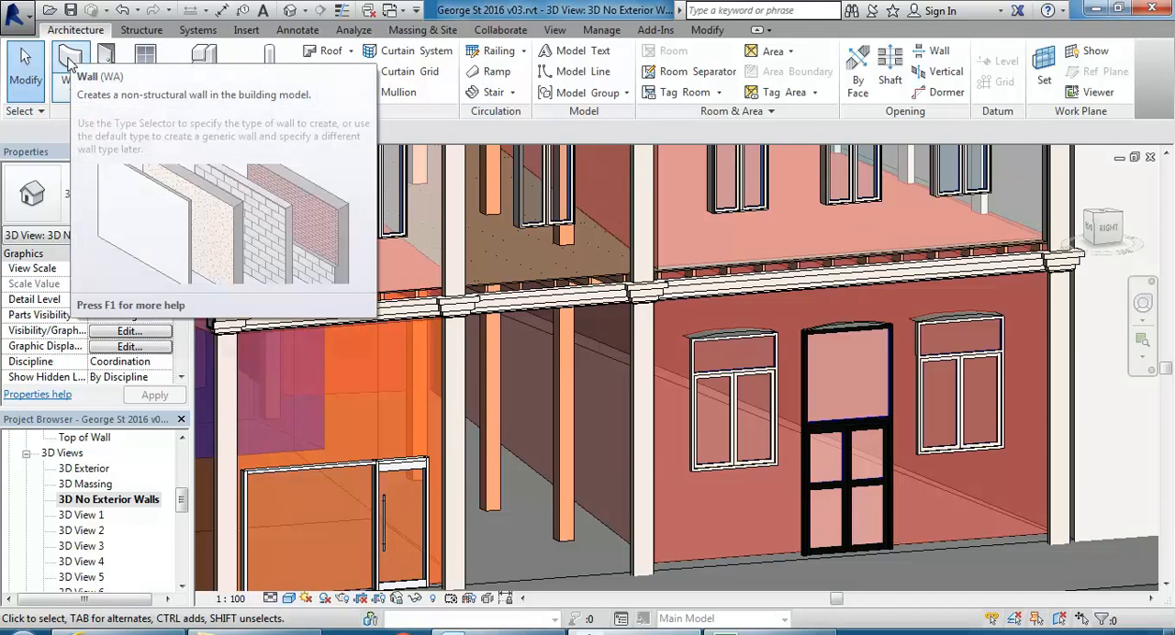
{"action": "left_click", "coordinate": [419, 31]}
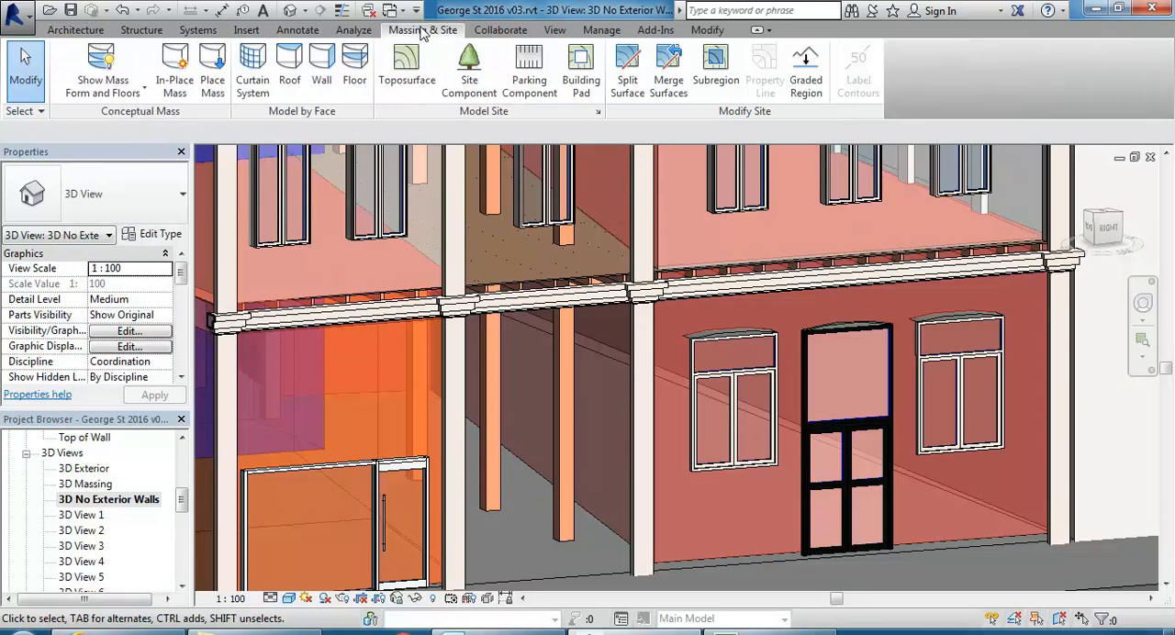
{"action": "left_click", "coordinate": [318, 77]}
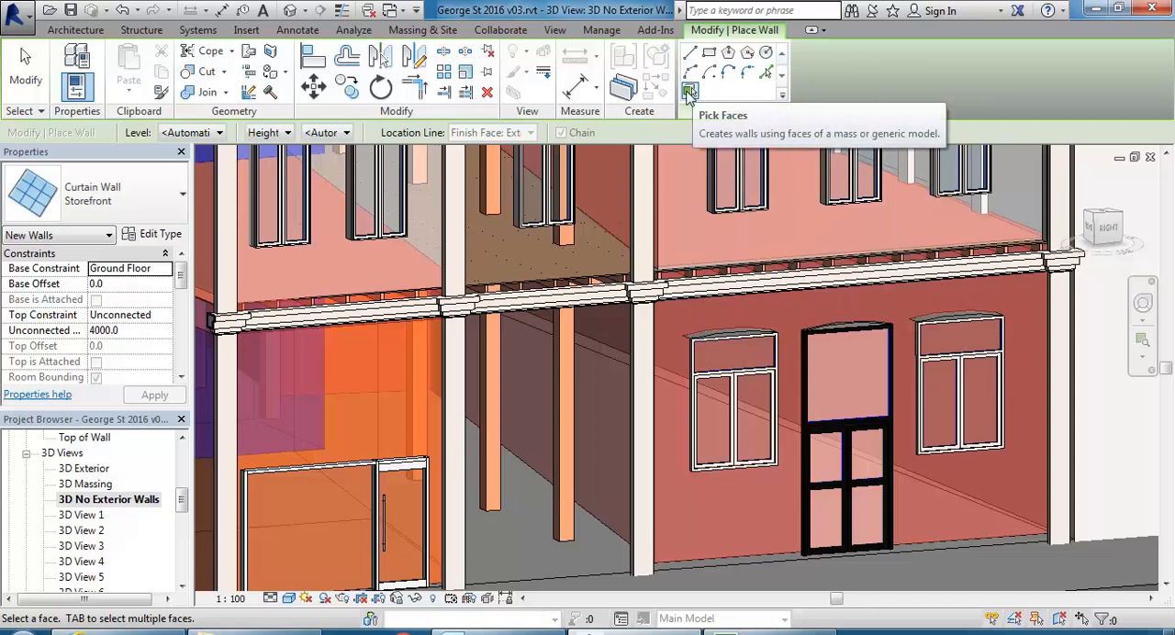
{"action": "left_click", "coordinate": [127, 204]}
{"action": "scroll", "coordinate": [259, 369], "scroll_direction": "up", "scroll_amount": 4}
{"action": "scroll", "coordinate": [259, 369], "scroll_direction": "down", "scroll_amount": 5}
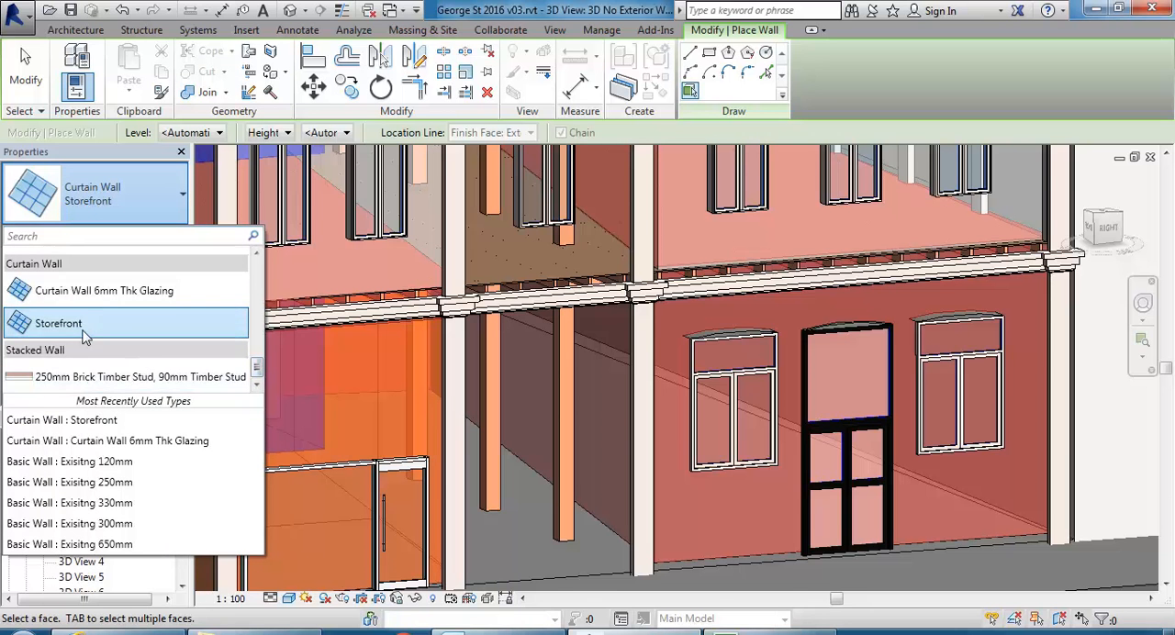
{"action": "left_click", "coordinate": [57, 292]}
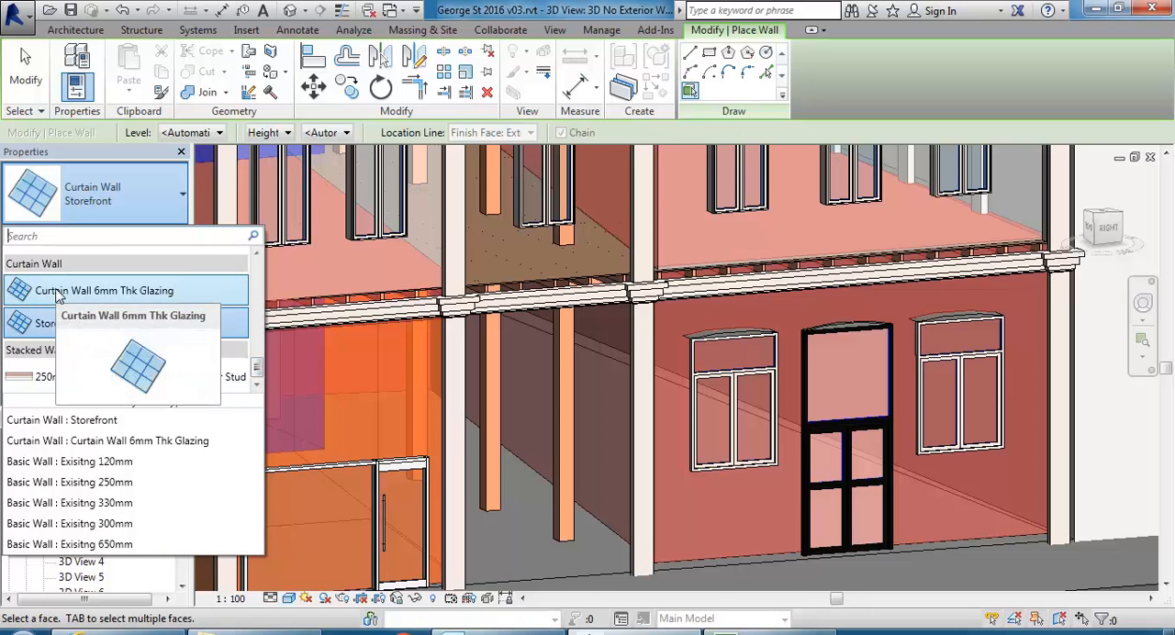
{"action": "left_click", "coordinate": [55, 293]}
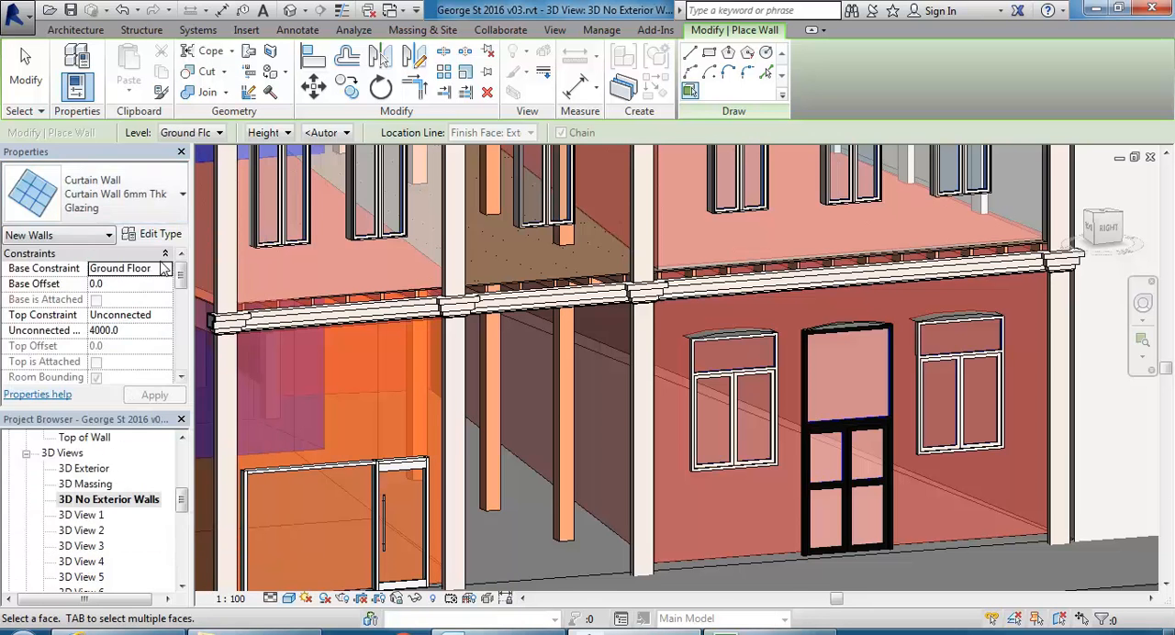
Set the wall type to Storefront, place the curtain wall on the mass face along the passage, and end Wall by Face.
{"action": "left_click", "coordinate": [119, 204]}
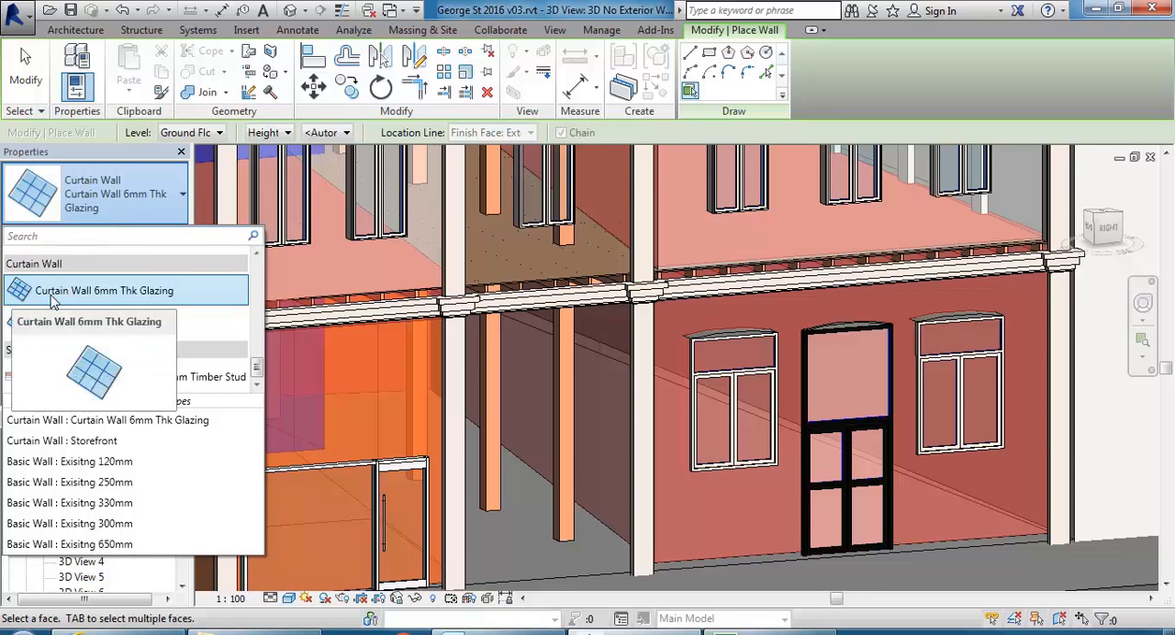
{"action": "left_click", "coordinate": [82, 318]}
{"action": "middle_click_drag", "start_coordinate": [547, 407], "coordinate": [518, 396]}
{"action": "scroll", "coordinate": [531, 417], "scroll_direction": "up", "scroll_amount": 2}
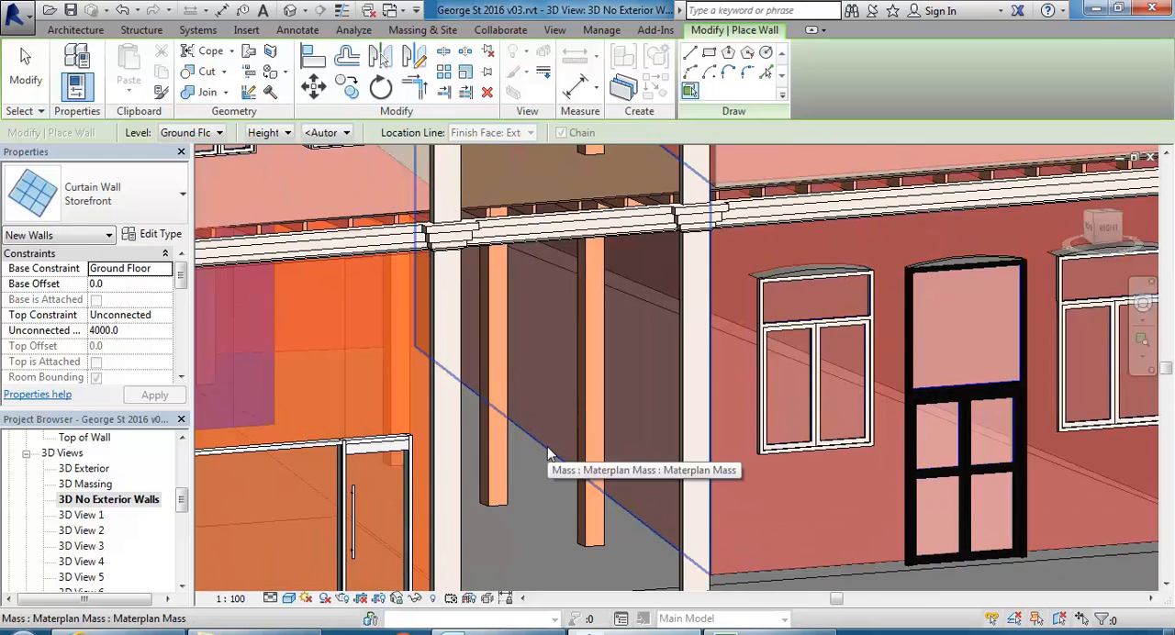
{"action": "scroll", "coordinate": [509, 467], "scroll_direction": "down", "scroll_amount": 3}
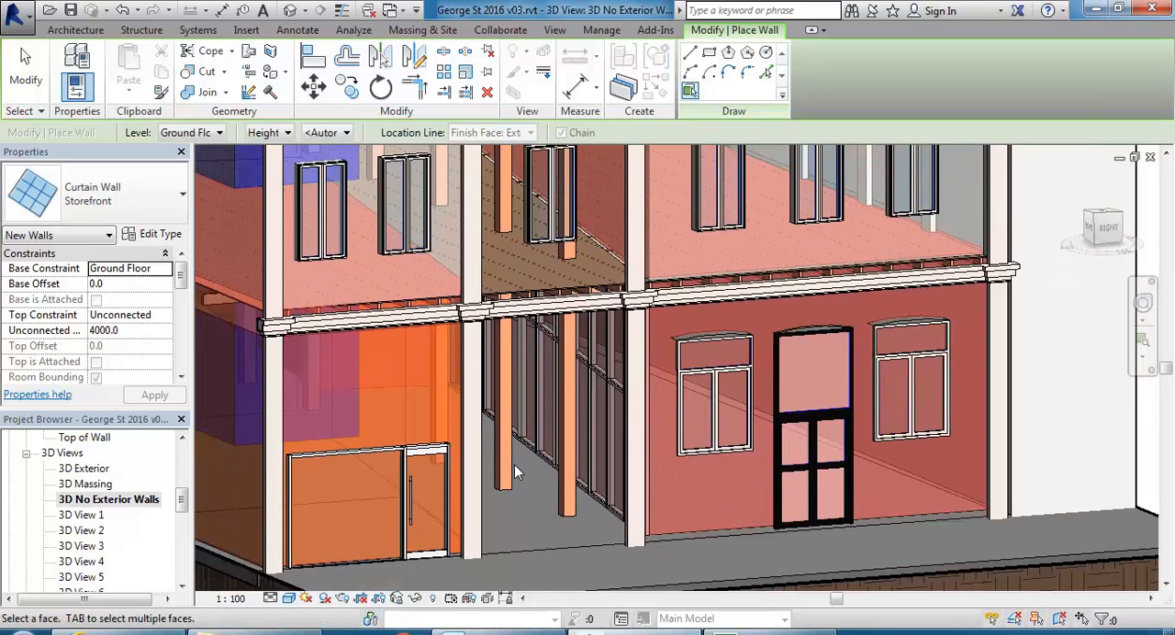
{"action": "mouse_move", "coordinate": [515, 472]}
{"action": "middle_mouse_down", "text": "shift"}
{"action": "mouse_move", "coordinate": [490, 467]}
{"action": "mouse_move", "coordinate": [538, 473]}
{"action": "mouse_move", "coordinate": [519, 474]}
{"action": "middle_mouse_up", "text": "shift"}
{"action": "scroll", "coordinate": [508, 466], "scroll_direction": "up", "scroll_amount": 4}
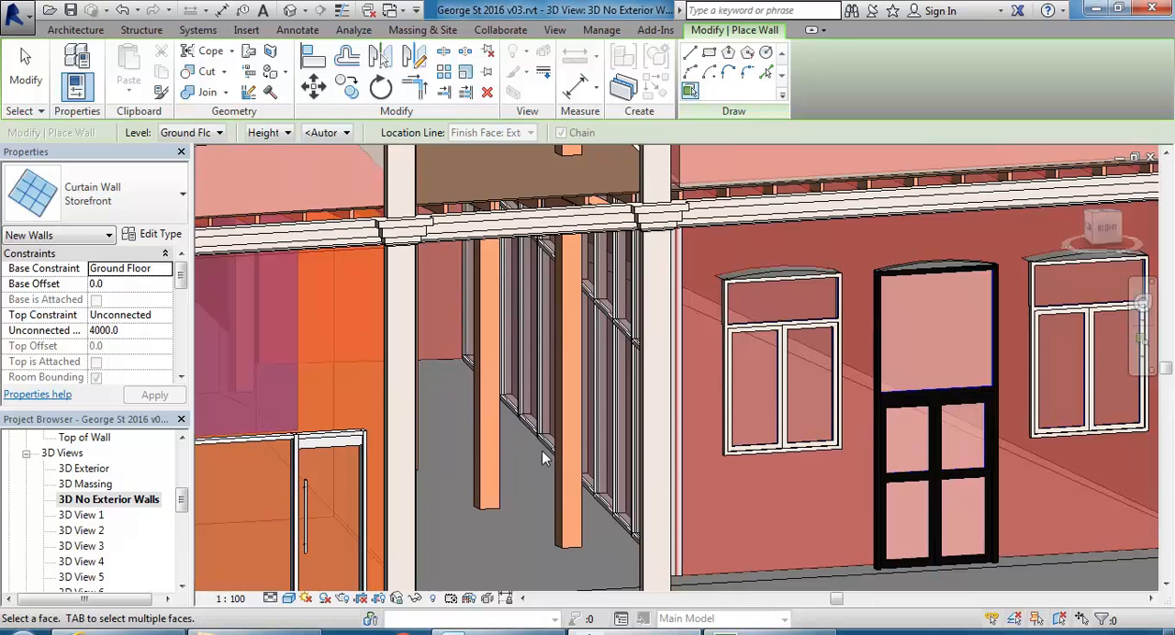
{"action": "right_click", "coordinate": [416, 386]}
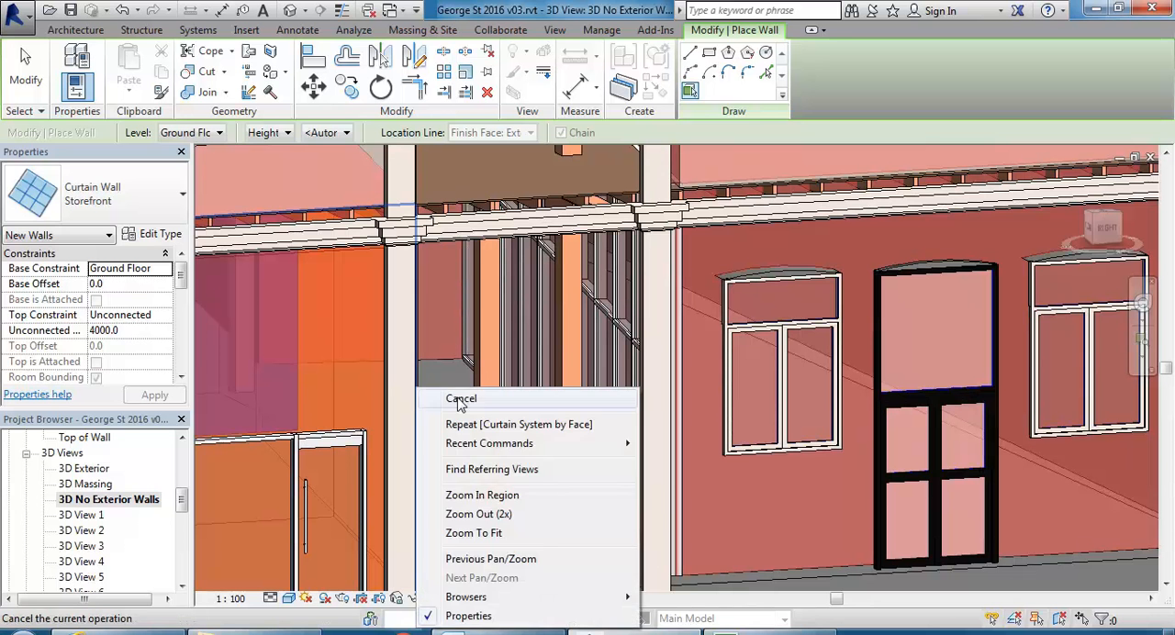
{"action": "left_click", "coordinate": [458, 399]}
{"action": "right_click", "coordinate": [459, 404]}
Select the storefront curtain wall in the passage to examine its extent along the mass face, and deselect it.
{"action": "left_click", "coordinate": [522, 164]}
{"action": "middle_click_drag", "start_coordinate": [521, 378], "coordinate": [484, 321]}
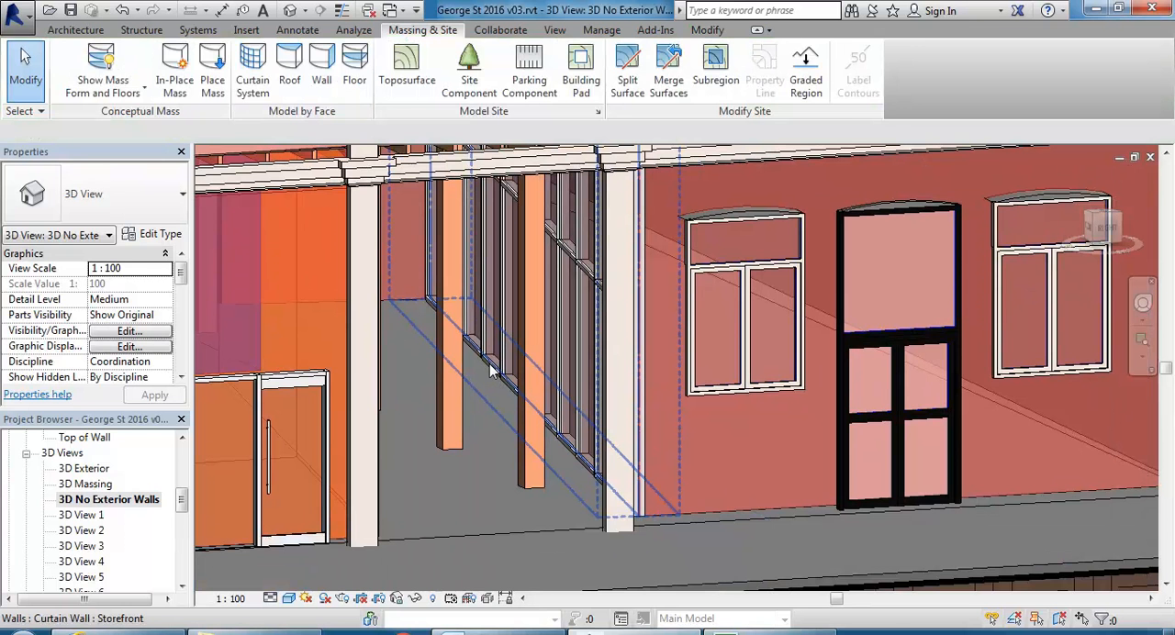
{"action": "left_click", "coordinate": [492, 369]}
{"action": "middle_click_drag", "start_coordinate": [484, 423], "coordinate": [489, 450]}
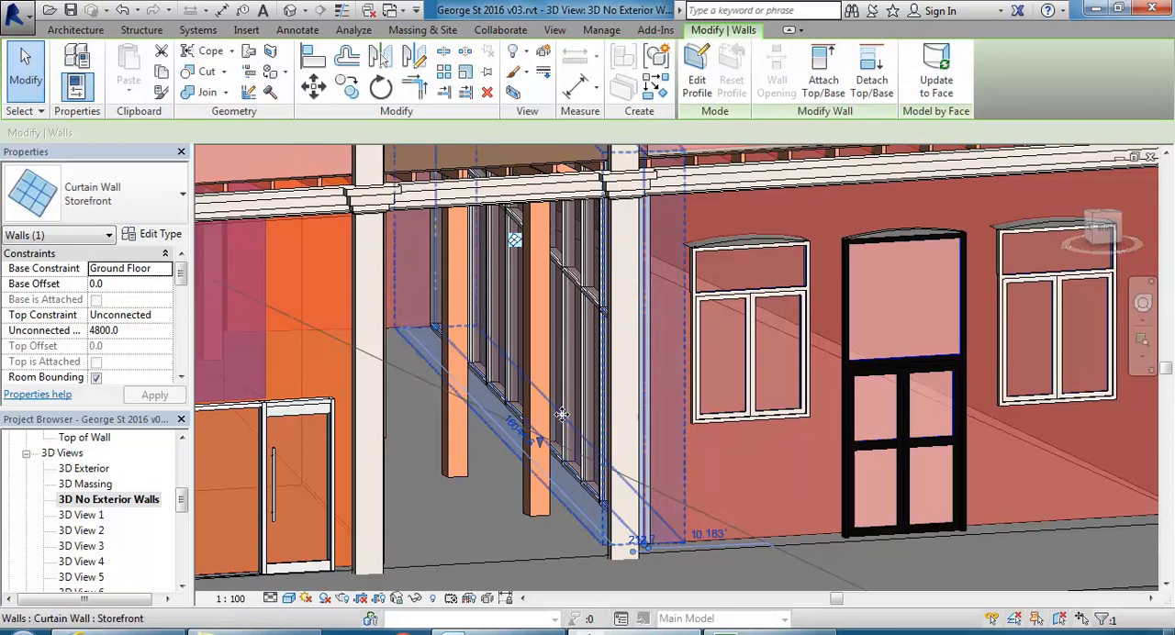
{"action": "left_click", "coordinate": [487, 484]}
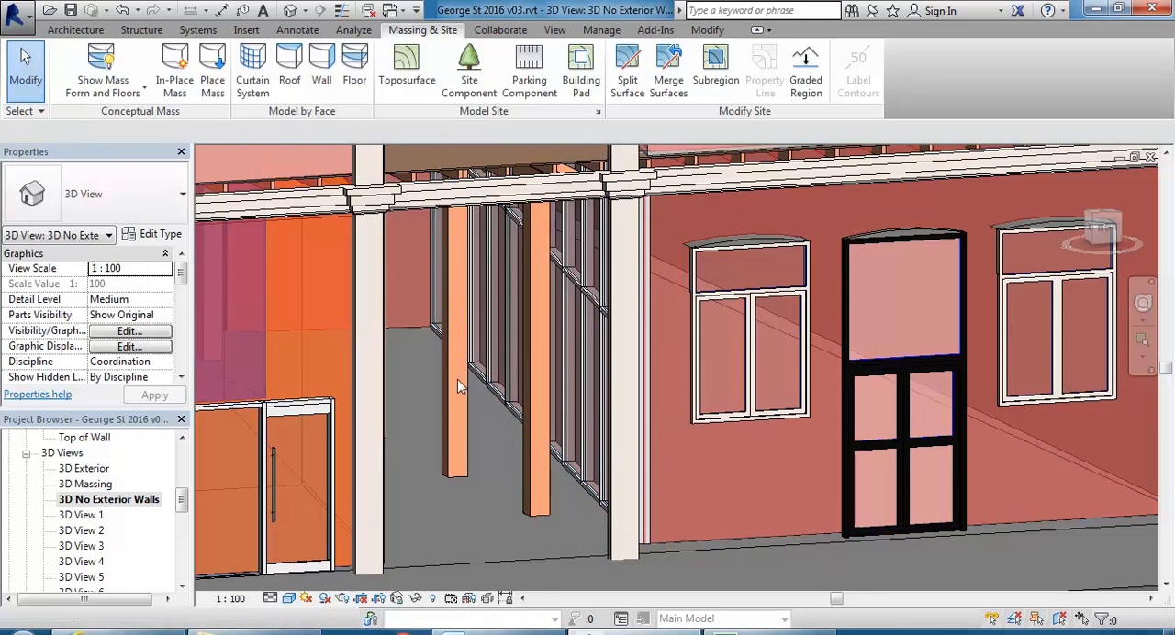
Select the Materplan mass, open the Ground Floor plan, and start editing the mass in place.
{"action": "scroll", "coordinate": [617, 466], "scroll_direction": "down", "scroll_amount": 3}
{"action": "left_click", "coordinate": [630, 489]}
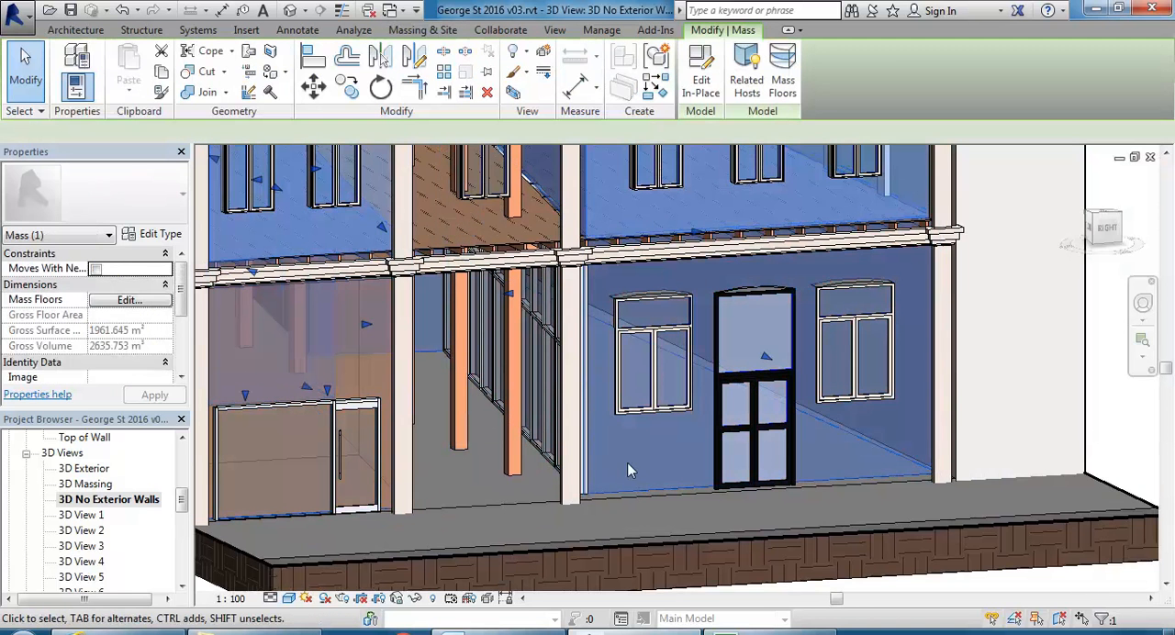
{"action": "left_click_drag", "start_coordinate": [185, 506], "coordinate": [182, 457]}
{"action": "left_click", "coordinate": [89, 490]}
{"action": "double_click", "coordinate": [89, 484]}
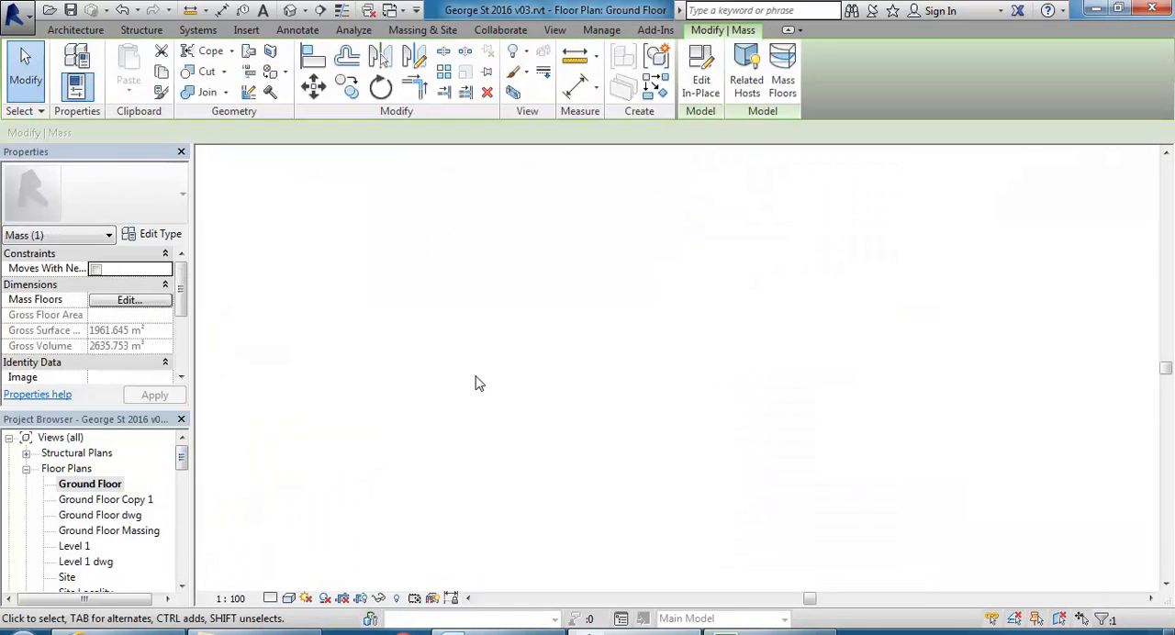
{"action": "scroll", "coordinate": [437, 378], "scroll_direction": "up", "scroll_amount": 5}
{"action": "left_click", "coordinate": [434, 374]}
{"action": "middle_click_drag", "start_coordinate": [438, 392], "coordinate": [490, 404]}
{"action": "left_click", "coordinate": [345, 377]}
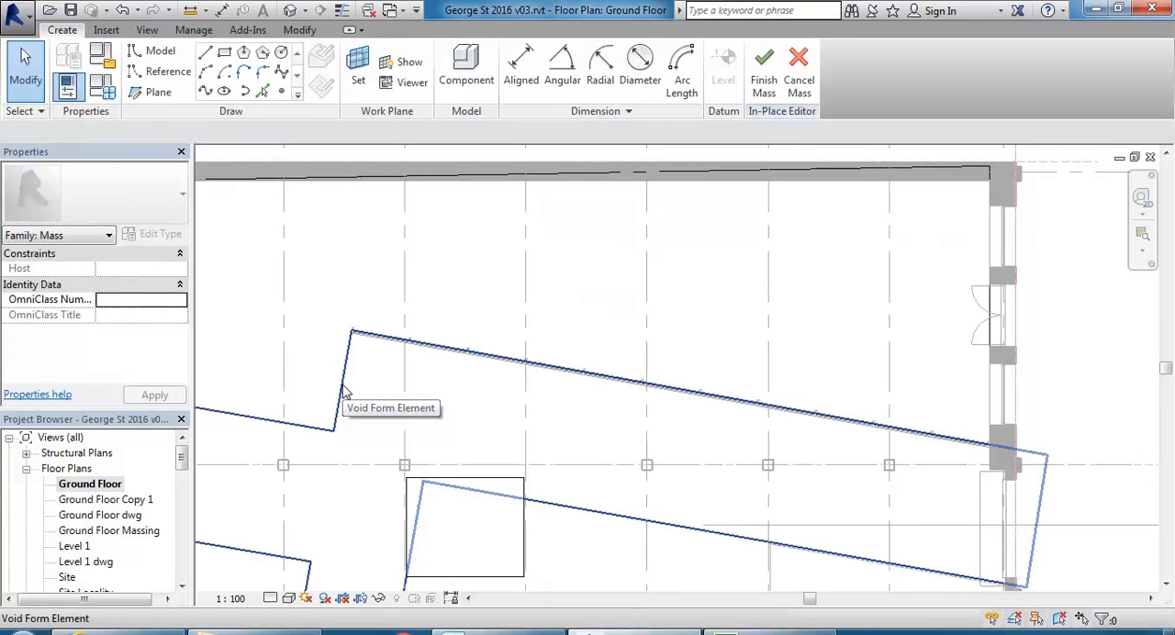
Select the void form that cuts the passage and turn on X-Ray for it.
{"action": "left_click", "coordinate": [342, 385]}
{"action": "scroll", "coordinate": [576, 405], "scroll_direction": "down", "scroll_amount": 1}
{"action": "middle_click_drag", "start_coordinate": [595, 399], "coordinate": [627, 340]}
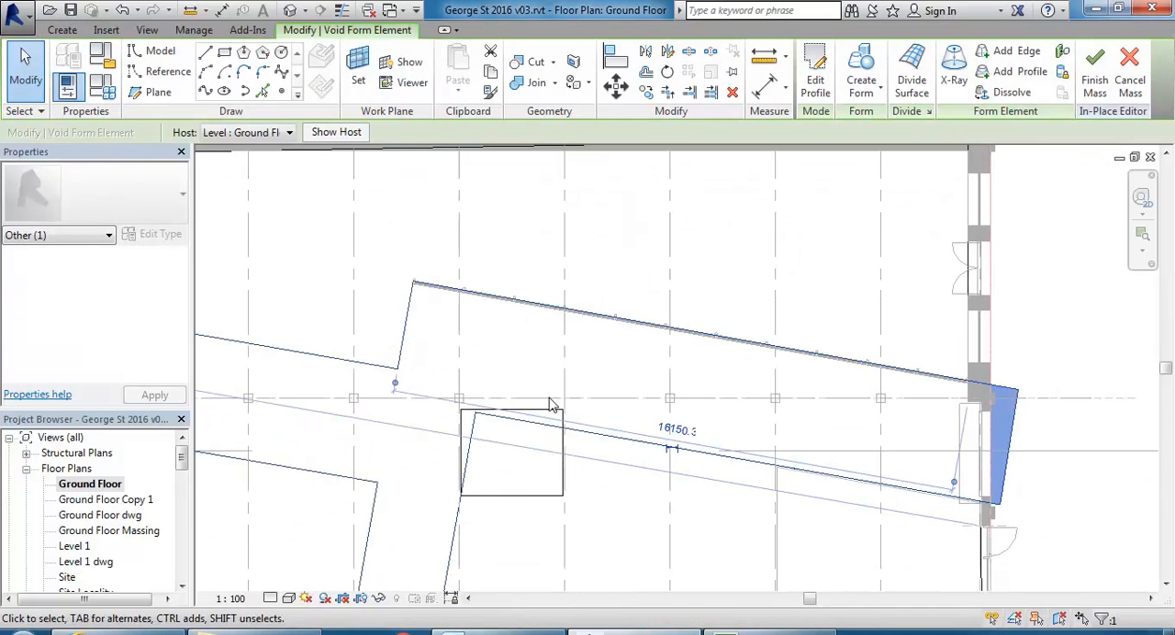
{"action": "middle_click_drag", "start_coordinate": [504, 322], "coordinate": [479, 289]}
{"action": "scroll", "coordinate": [464, 347], "scroll_direction": "down", "scroll_amount": 1}
{"action": "middle_click_drag", "start_coordinate": [493, 322], "coordinate": [471, 340]}
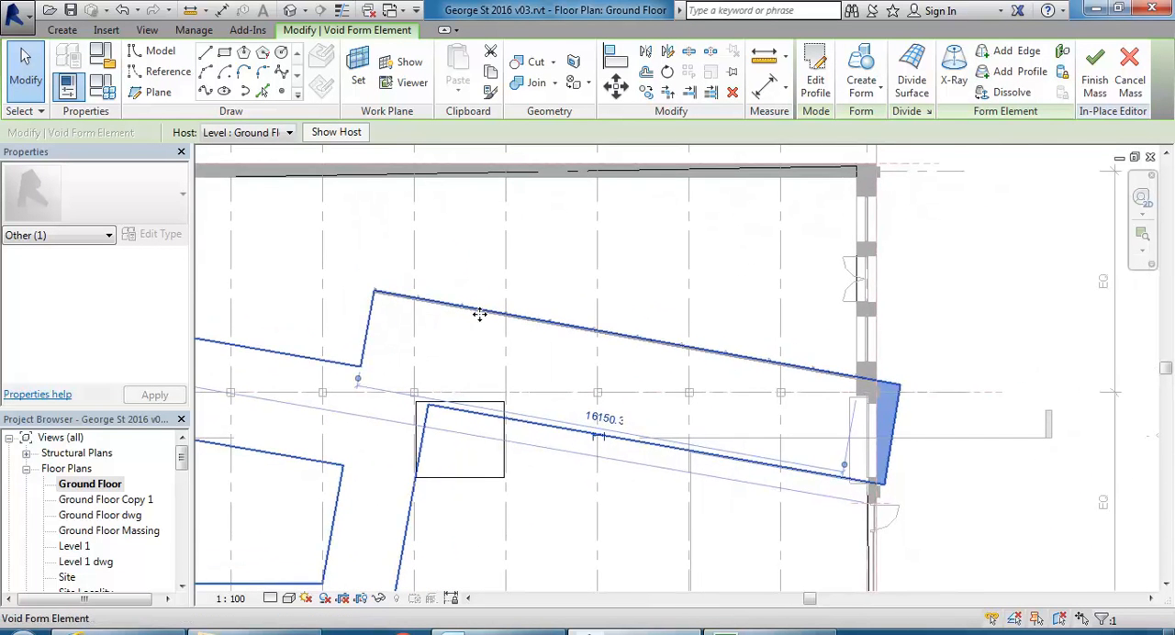
{"action": "scroll", "coordinate": [477, 311], "scroll_direction": "down", "scroll_amount": 2}
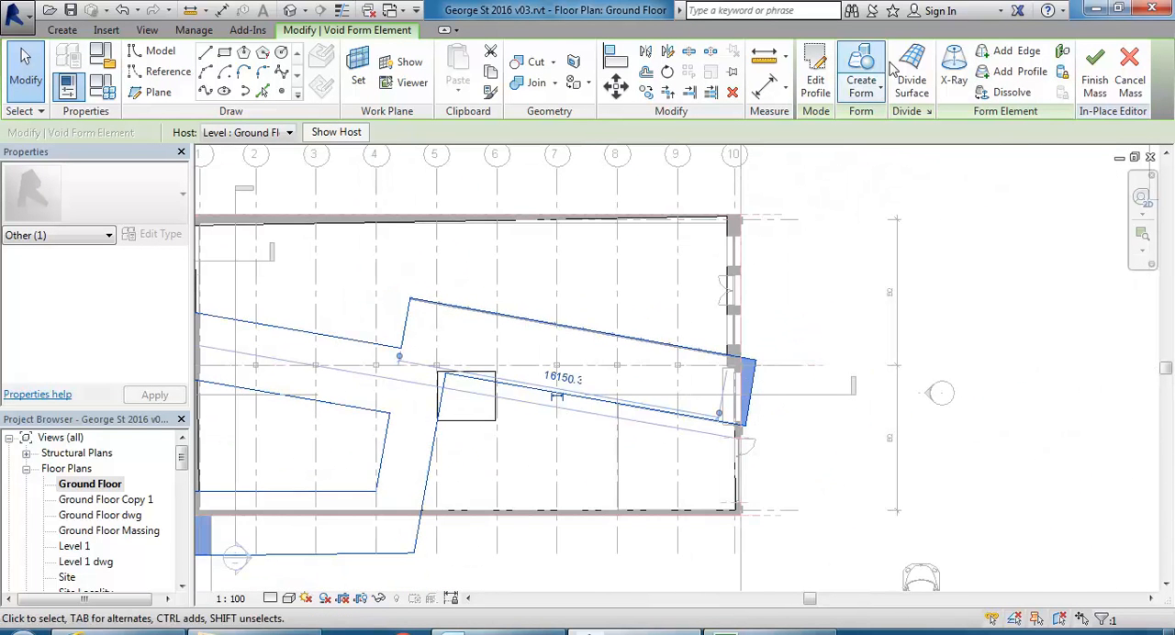
{"action": "left_click", "coordinate": [954, 74]}
{"action": "scroll", "coordinate": [523, 348], "scroll_direction": "up", "scroll_amount": 2}
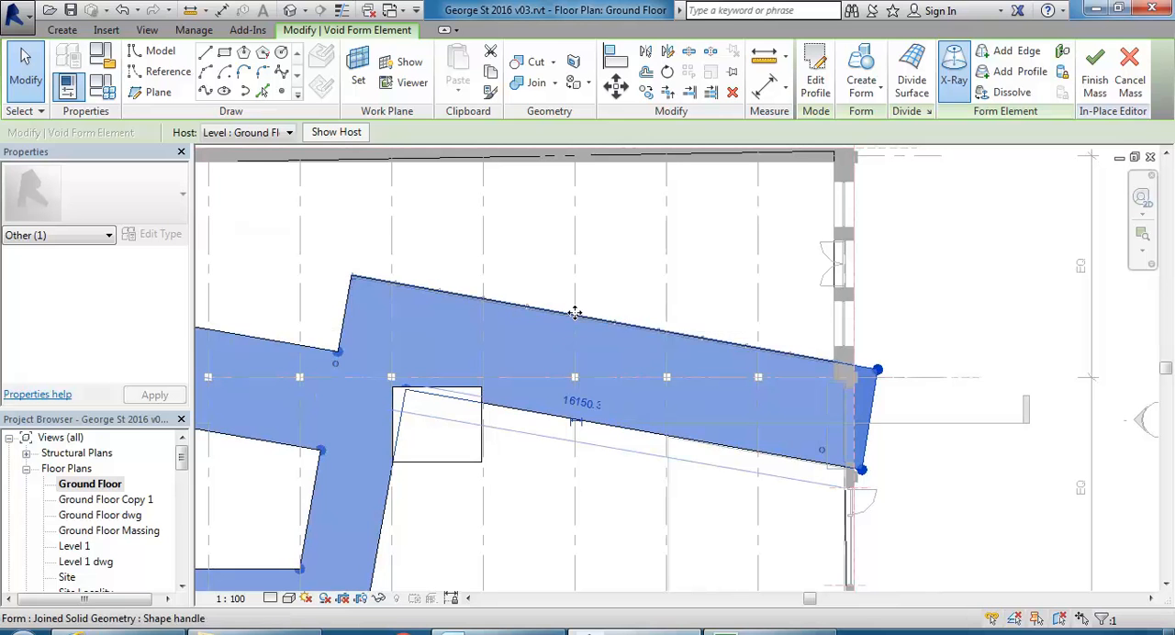
Move the void's long side face beside the curtain wall outward by about 203 mm, widening the passage, and finish the mass.
{"action": "left_click", "coordinate": [574, 313]}
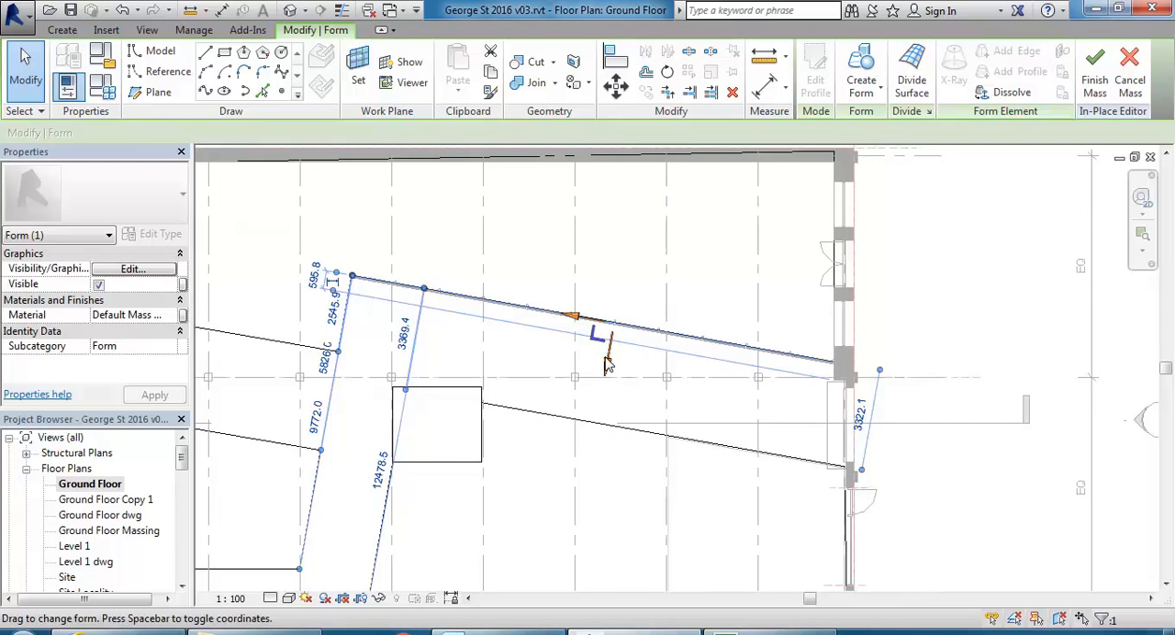
{"action": "left_click_drag", "start_coordinate": [608, 365], "coordinate": [584, 328]}
{"action": "scroll", "coordinate": [598, 335], "scroll_direction": "up", "scroll_amount": 3}
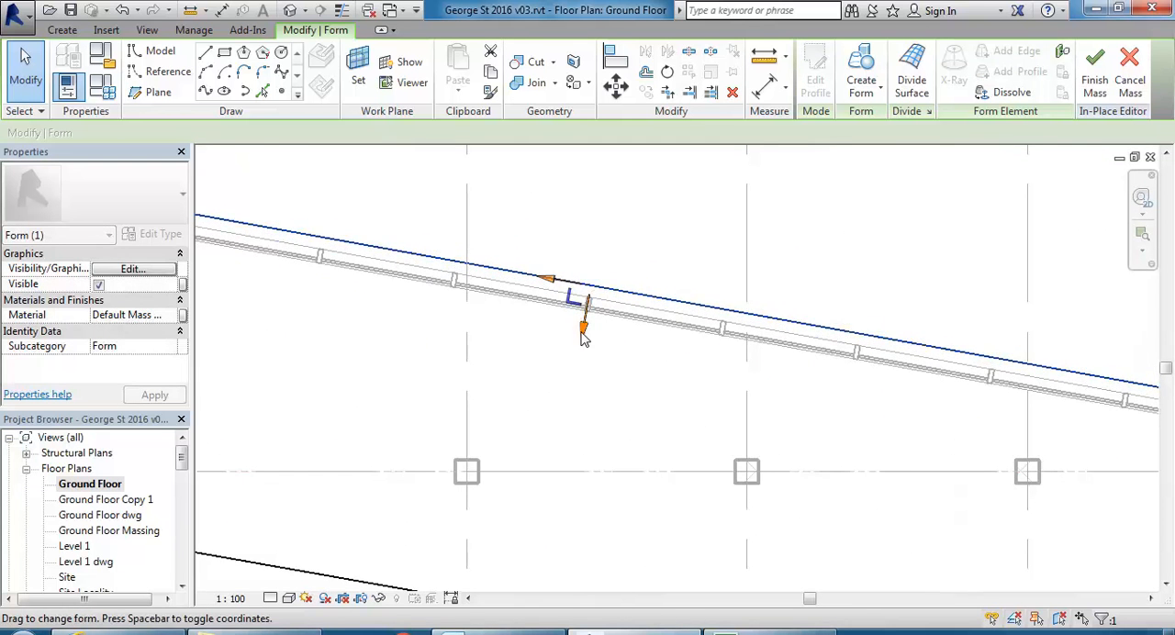
{"action": "scroll", "coordinate": [574, 343], "scroll_direction": "down", "scroll_amount": 5}
{"action": "left_click", "coordinate": [1094, 80]}
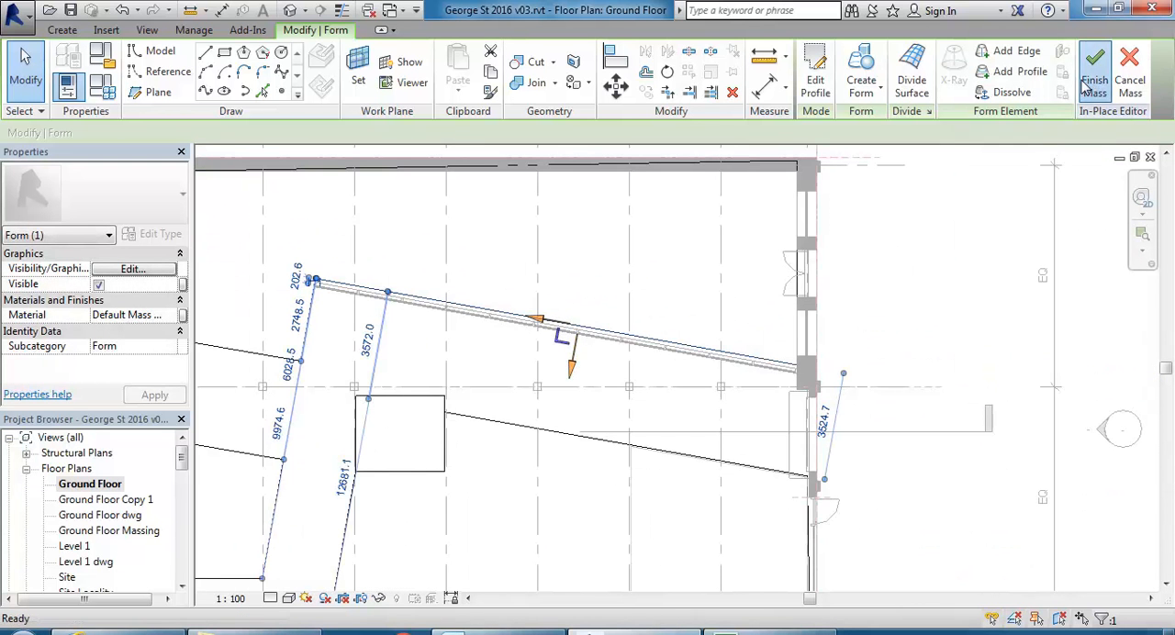
{"action": "left_click", "coordinate": [876, 315]}
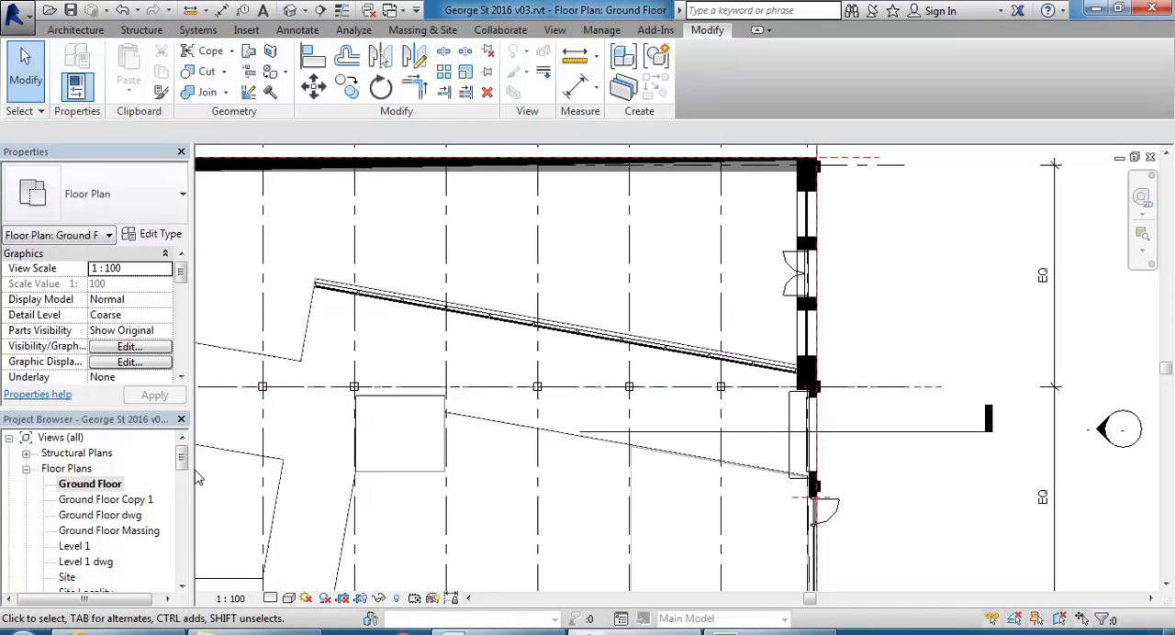
Open the 3D No Exterior Walls view, select the storefront curtain wall, and update it to the moved mass face.
{"action": "left_click_drag", "start_coordinate": [180, 464], "coordinate": [173, 506]}
{"action": "double_click", "coordinate": [117, 501]}
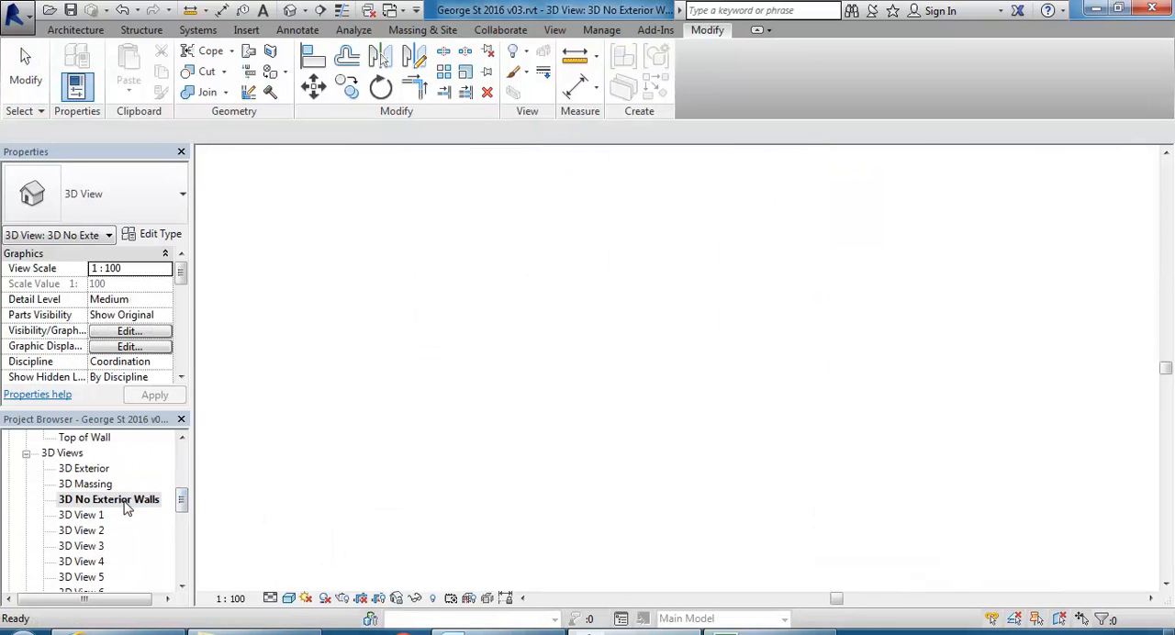
{"action": "scroll", "coordinate": [545, 407], "scroll_direction": "up", "scroll_amount": 2}
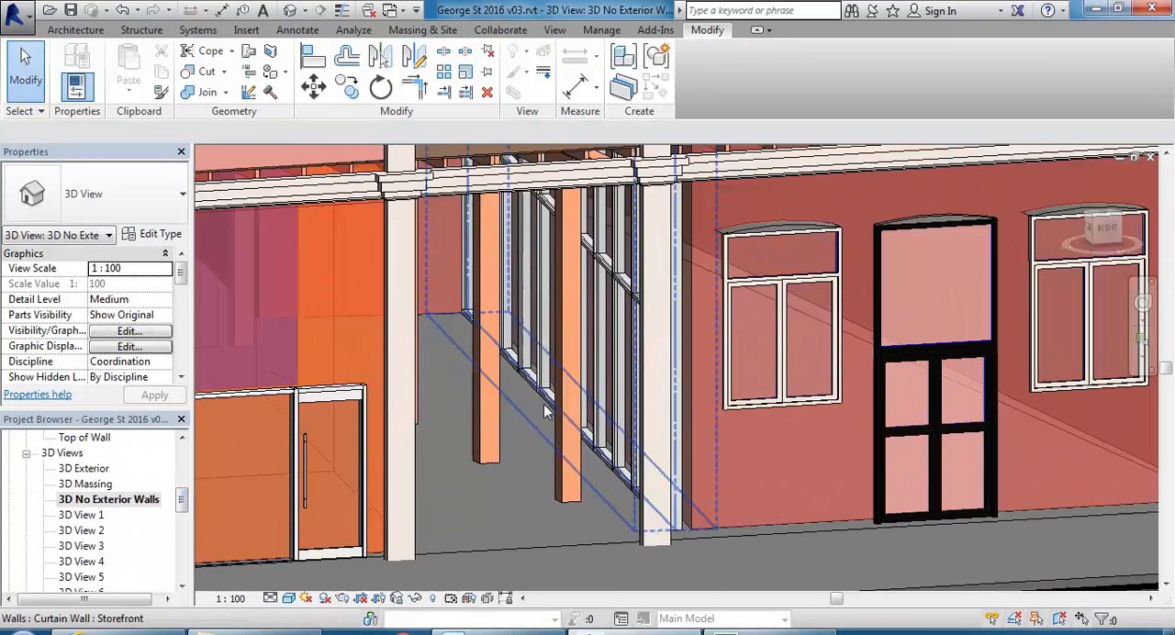
{"action": "left_click", "coordinate": [601, 461]}
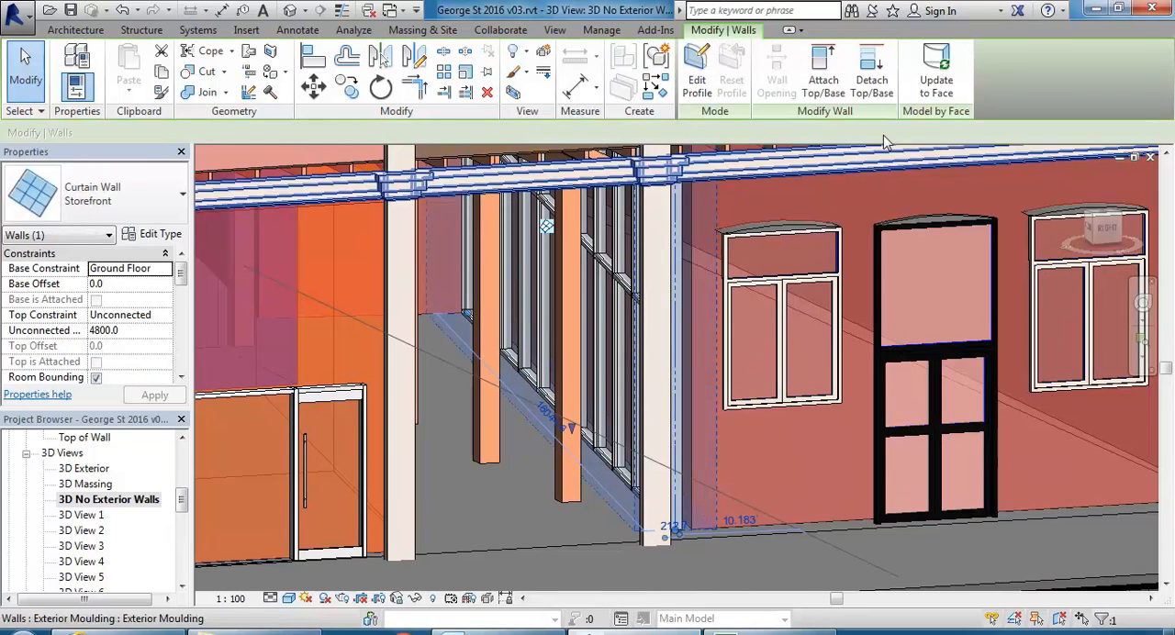
{"action": "middle_click_drag", "start_coordinate": [512, 420], "coordinate": [600, 344], "text": "shift"}
Examine the storefront wall's mullions and the grid and mullion settings in its type properties.
{"action": "scroll", "coordinate": [680, 323], "scroll_direction": "up", "scroll_amount": 2}
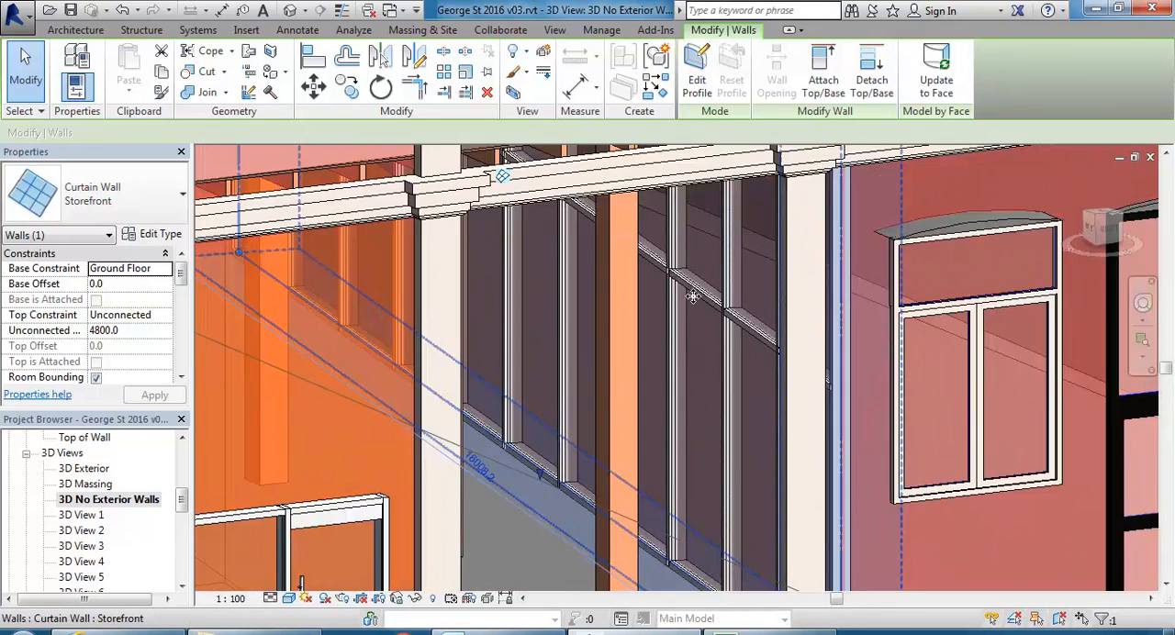
{"action": "scroll", "coordinate": [607, 332], "scroll_direction": "up", "scroll_amount": 5}
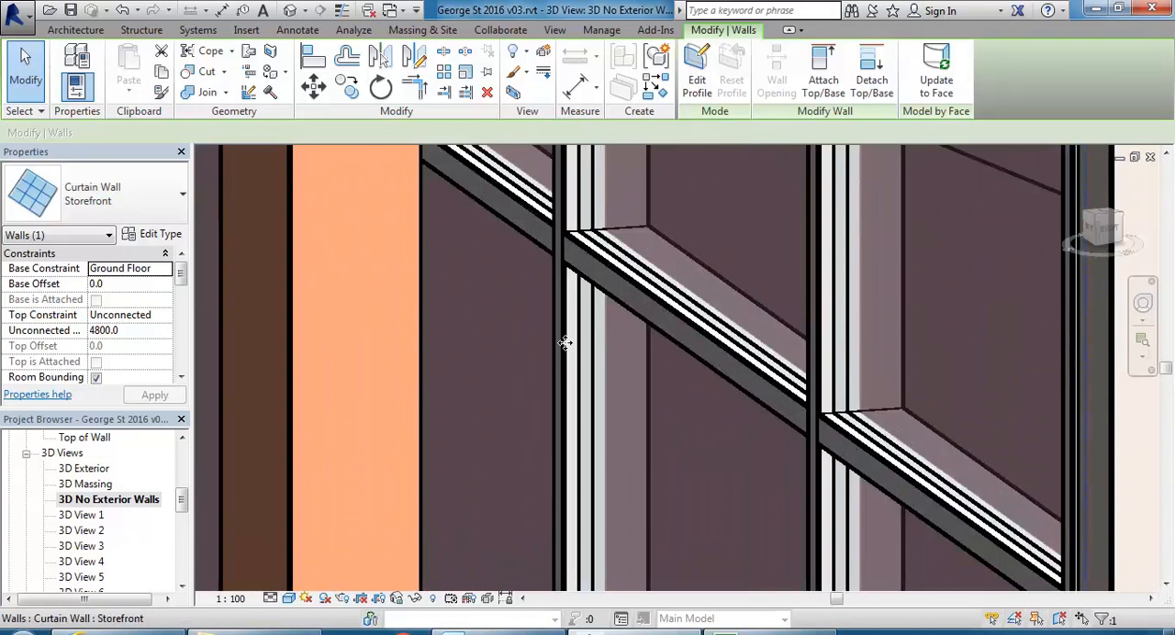
{"action": "scroll", "coordinate": [563, 349], "scroll_direction": "down", "scroll_amount": 3}
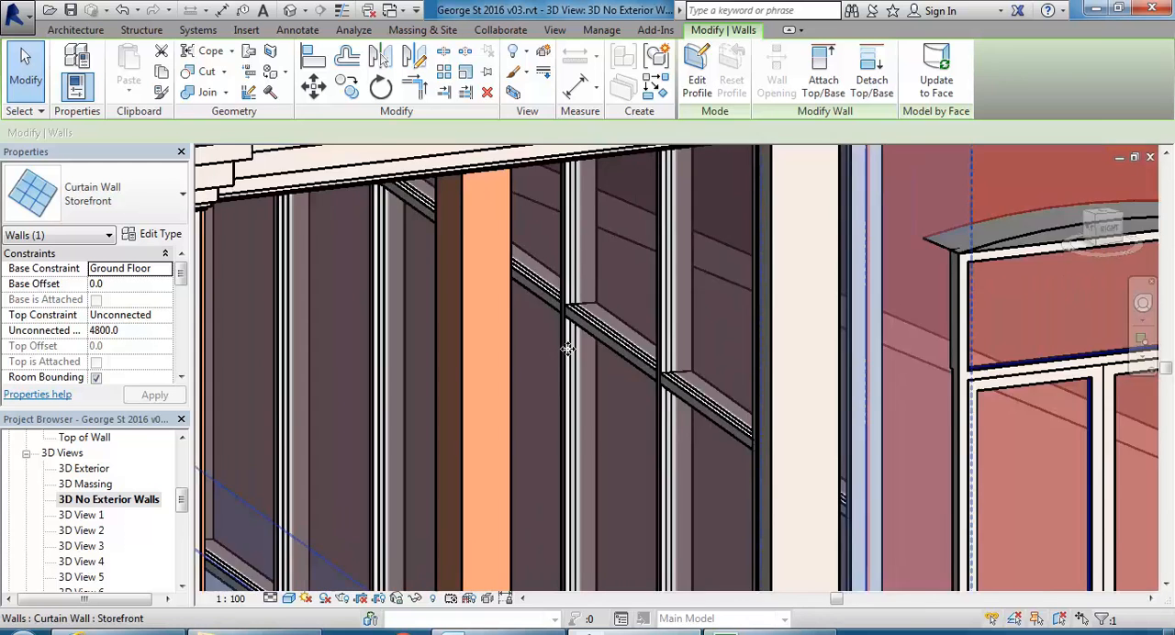
{"action": "left_click", "coordinate": [152, 235]}
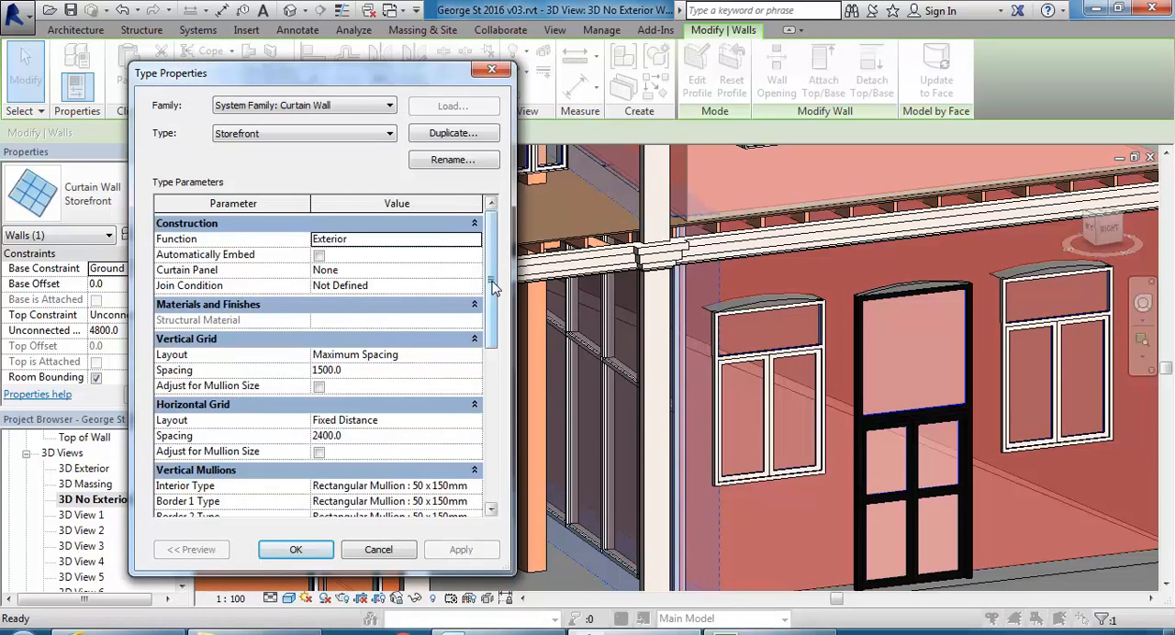
{"action": "scroll", "coordinate": [495, 318], "scroll_direction": "down", "scroll_amount": 2}
{"action": "left_click", "coordinate": [389, 386]}
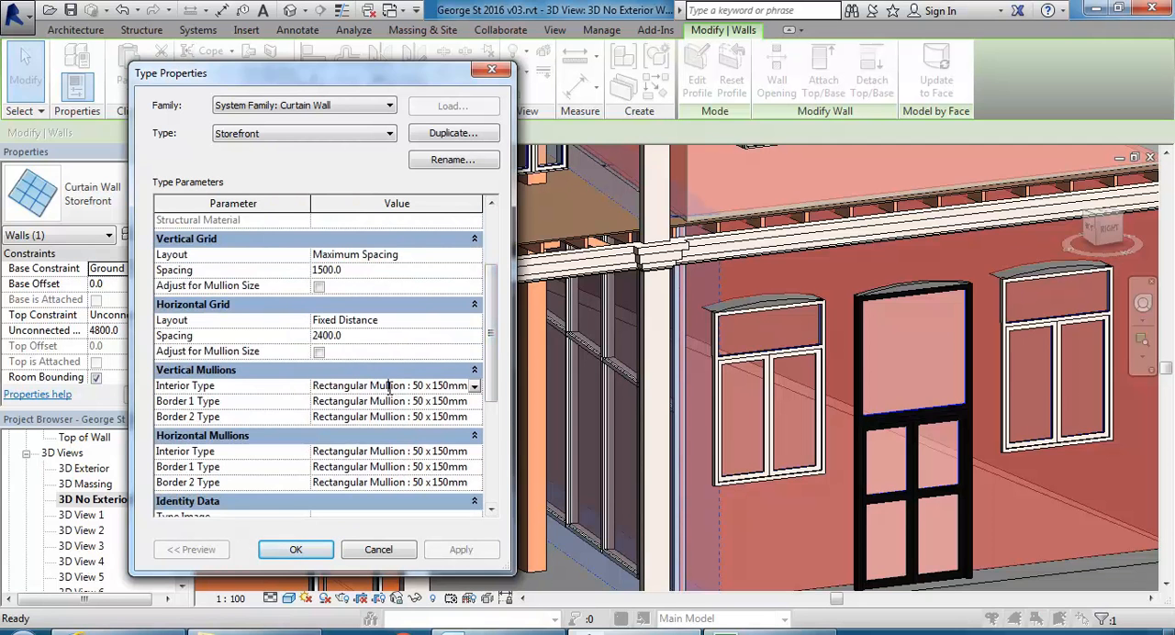
{"action": "left_click", "coordinate": [385, 401]}
{"action": "left_click", "coordinate": [386, 418]}
{"action": "left_click", "coordinate": [360, 452]}
{"action": "left_click", "coordinate": [406, 467]}
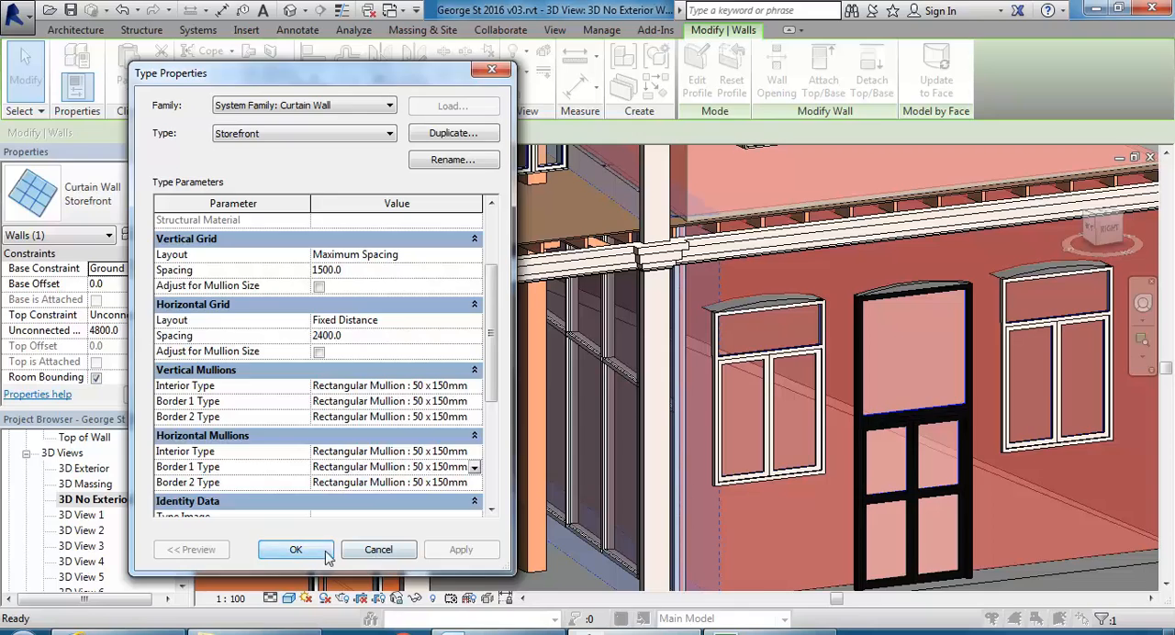
{"action": "left_click", "coordinate": [296, 550]}
Change the storefront wall's type to Curtain Wall 6mm Thk Glazing, delete the leftover gridlines, and inspect the wall's base.
{"action": "scroll", "coordinate": [487, 312], "scroll_direction": "down", "scroll_amount": 4}
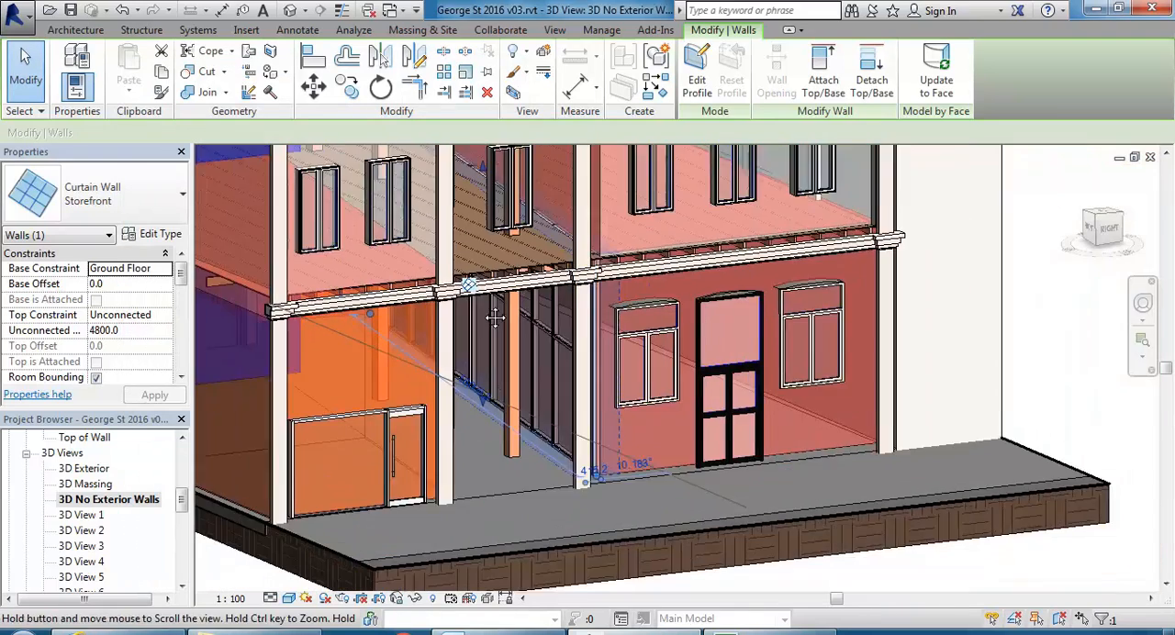
{"action": "mouse_move", "coordinate": [494, 321]}
{"action": "middle_mouse_down", "text": "shift"}
{"action": "mouse_move", "coordinate": [485, 308]}
{"action": "mouse_move", "coordinate": [516, 312]}
{"action": "middle_mouse_up", "text": "shift"}
{"action": "left_click", "coordinate": [117, 180]}
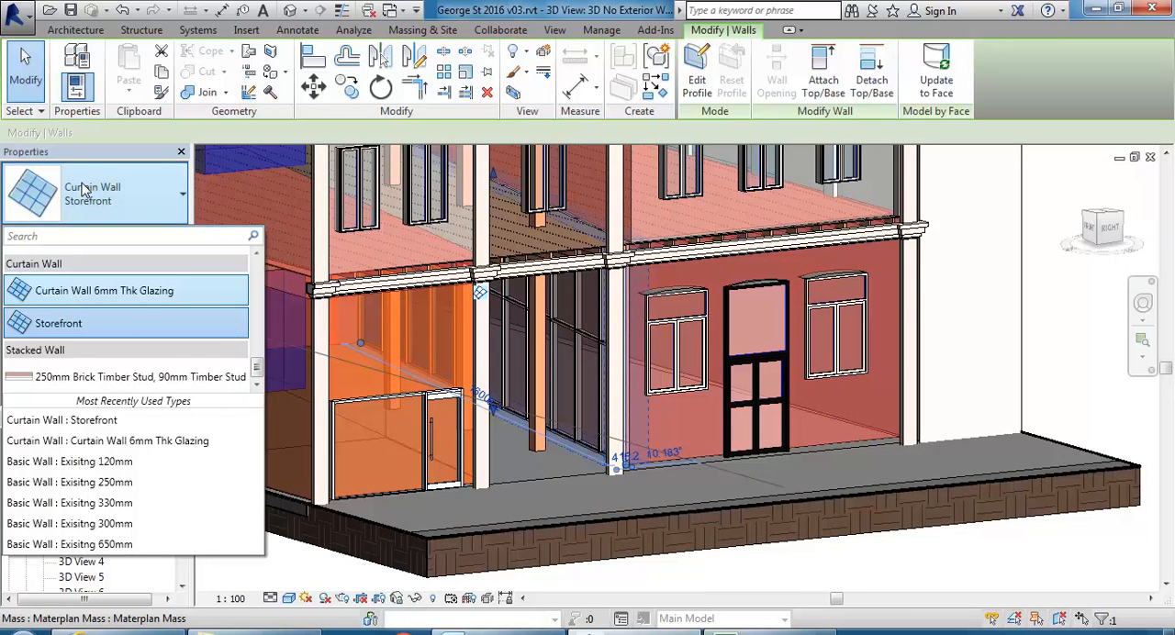
{"action": "left_click", "coordinate": [69, 292]}
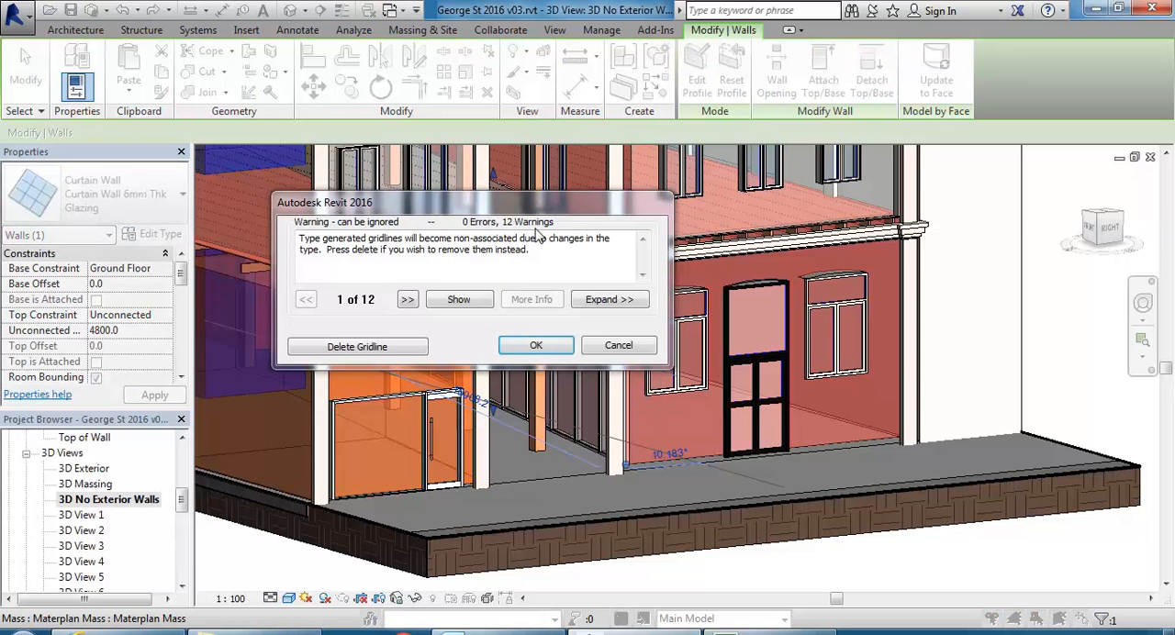
{"action": "left_click_drag", "start_coordinate": [530, 211], "coordinate": [432, 123]}
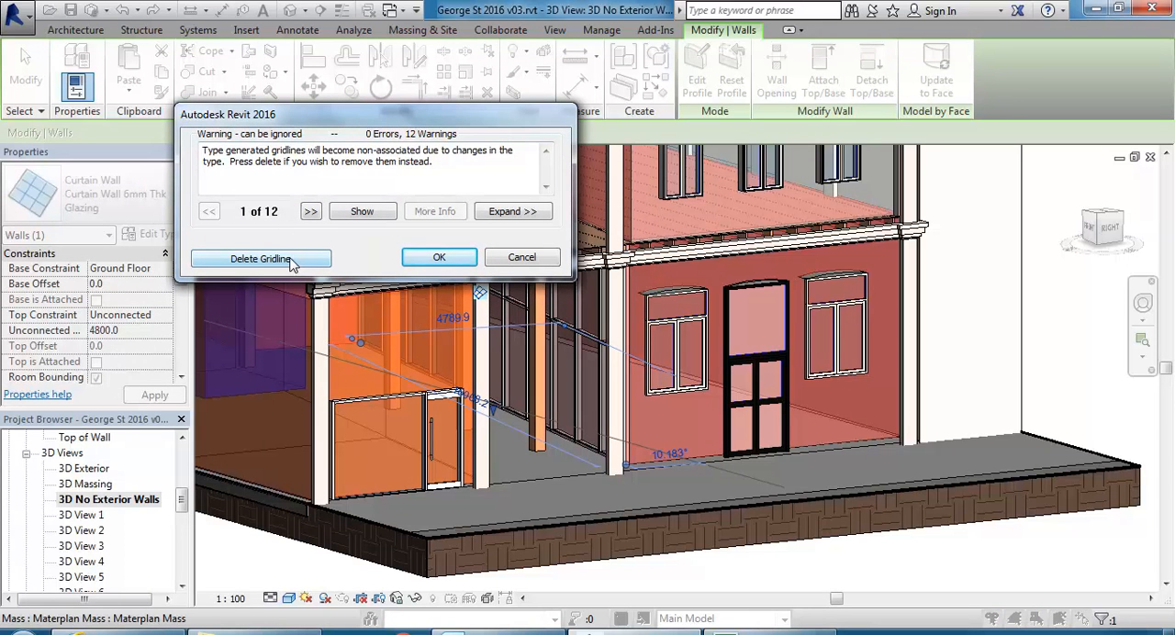
{"action": "left_click", "coordinate": [453, 161]}
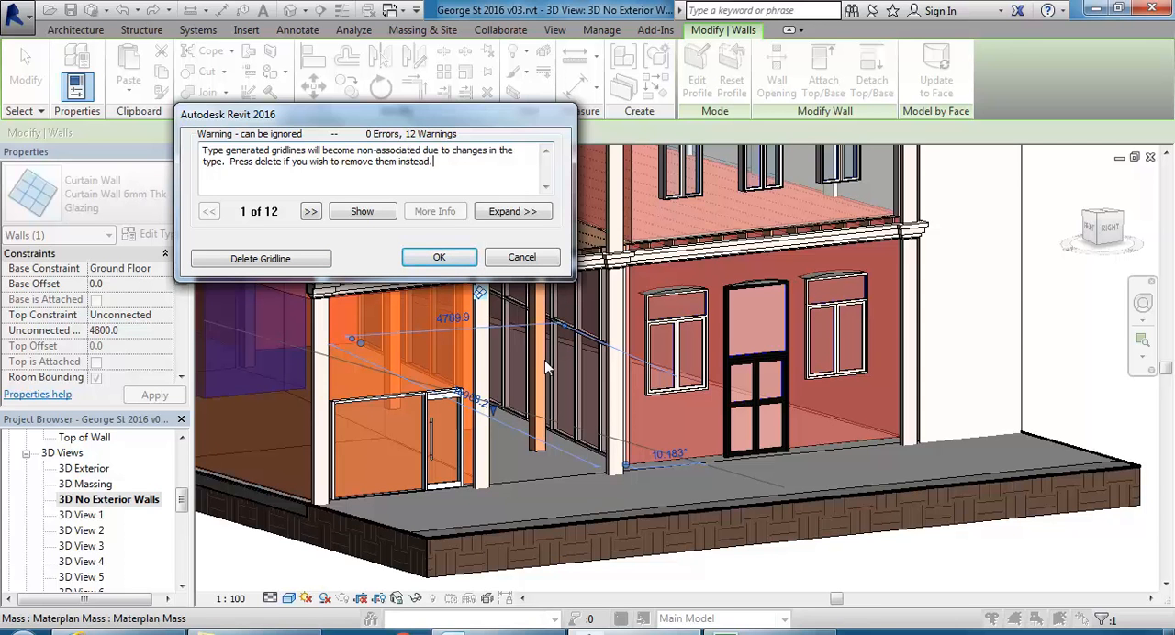
{"action": "left_click", "coordinate": [261, 259]}
{"action": "middle_click_drag", "start_coordinate": [555, 482], "coordinate": [560, 450], "text": "shift"}
{"action": "scroll", "coordinate": [556, 419], "scroll_direction": "up", "scroll_amount": 8}
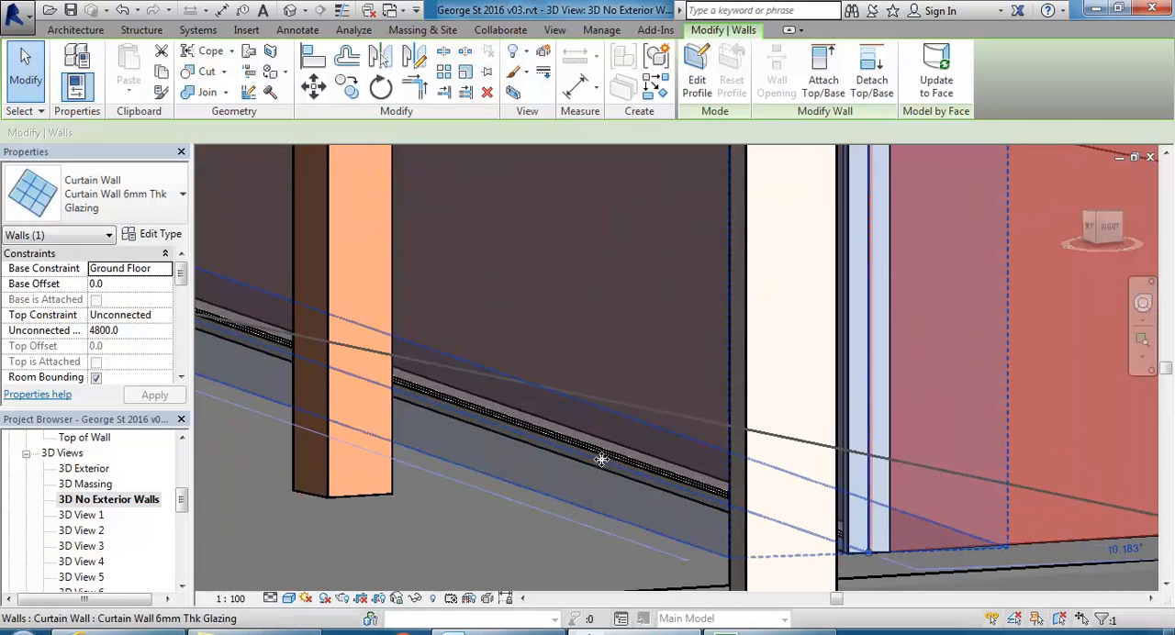
{"action": "scroll", "coordinate": [601, 459], "scroll_direction": "down", "scroll_amount": 4}
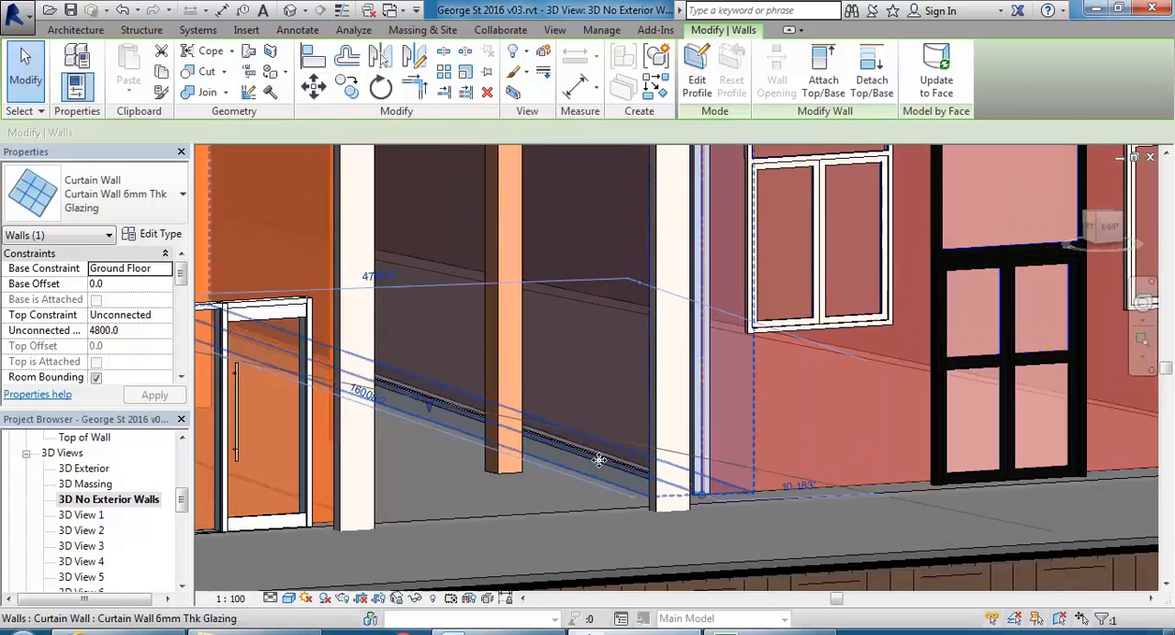
Delete the selected curtain wall along the passage.
{"action": "key", "text": "Delete"}
{"action": "scroll", "coordinate": [551, 385], "scroll_direction": "down", "scroll_amount": 1}
{"action": "middle_click_drag", "start_coordinate": [558, 398], "coordinate": [579, 443], "text": "shift"}
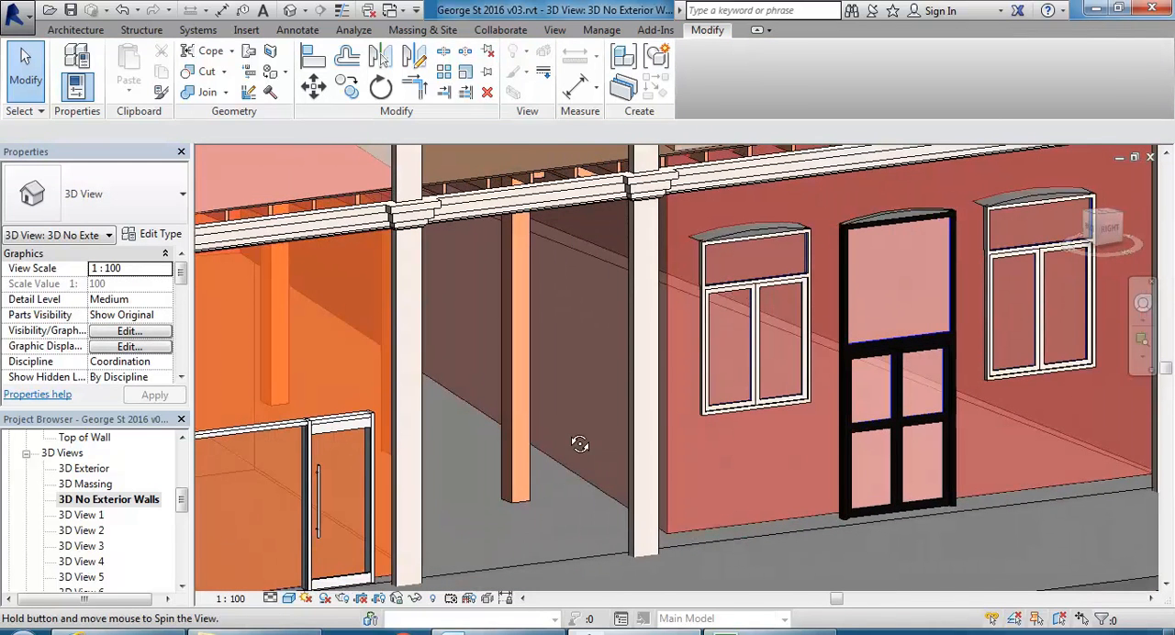
Create a Curtain Wall 6mm Thk Glazing wall by face on the long mass face beside the passage.
{"action": "left_click", "coordinate": [80, 33]}
{"action": "left_click", "coordinate": [77, 60]}
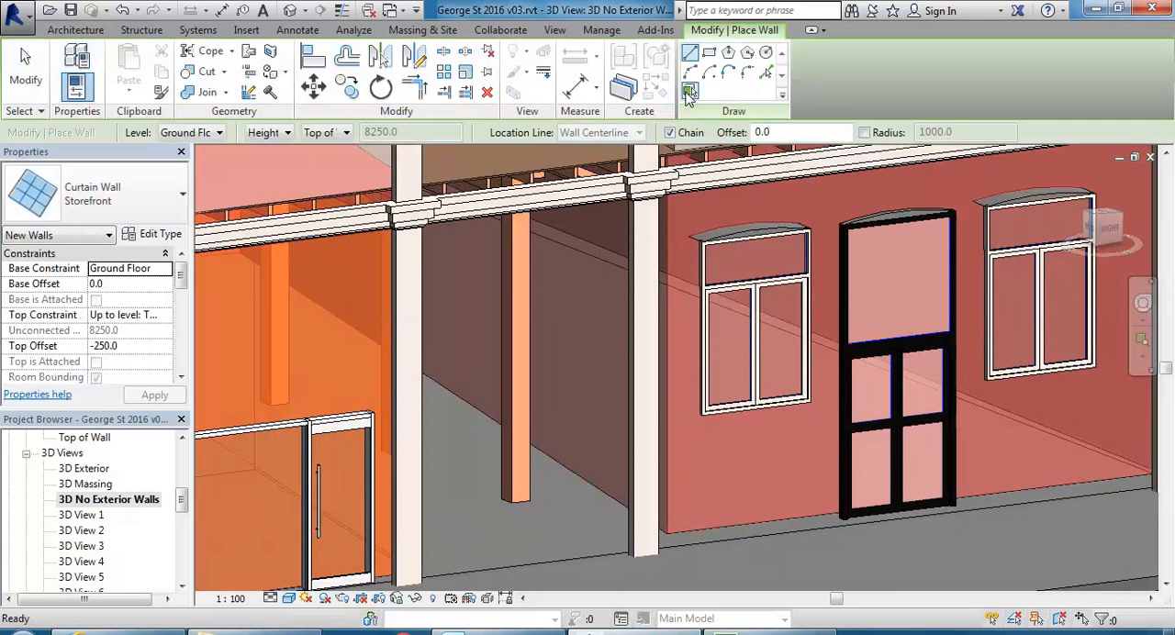
{"action": "left_click", "coordinate": [689, 91]}
{"action": "left_click", "coordinate": [129, 187]}
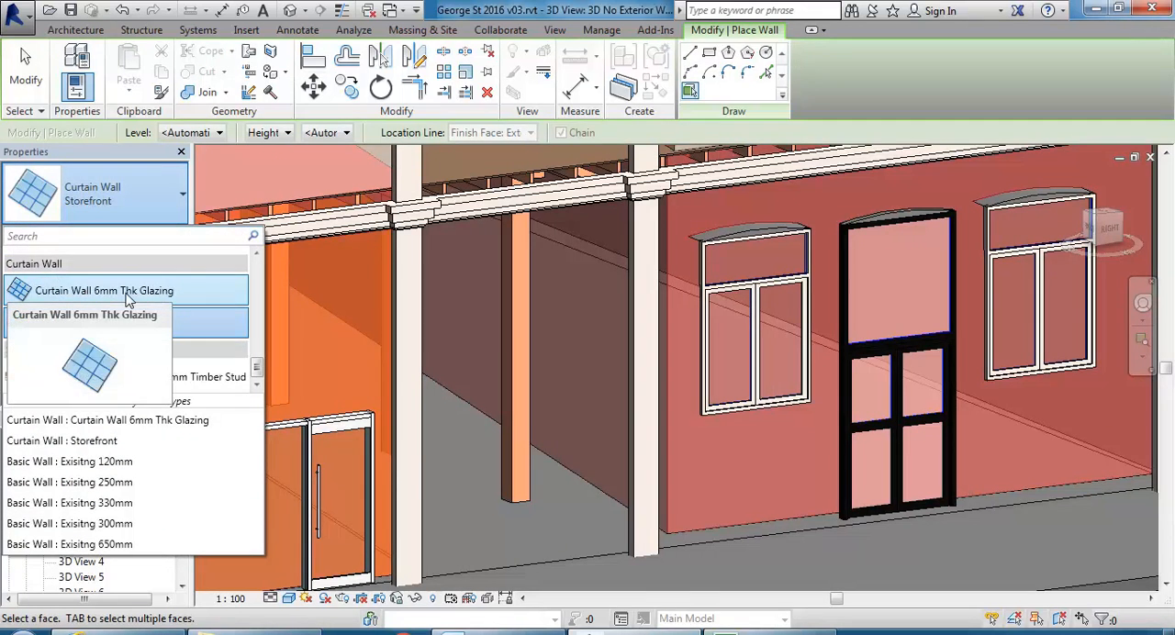
{"action": "left_click", "coordinate": [70, 292]}
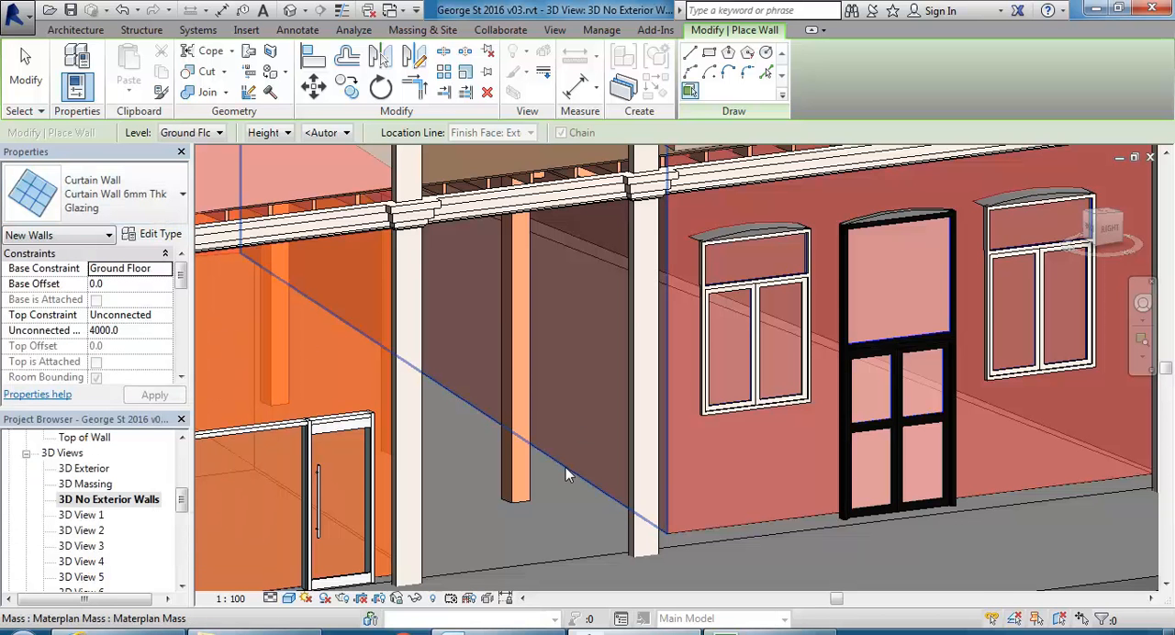
{"action": "scroll", "coordinate": [573, 393], "scroll_direction": "down", "scroll_amount": 3}
{"action": "middle_click_drag", "start_coordinate": [584, 419], "coordinate": [624, 429]}
{"action": "key", "text": "Escape"}
Attach the top of the new passage curtain wall to the Floorboards 20mm floor above.
{"action": "left_click", "coordinate": [608, 468]}
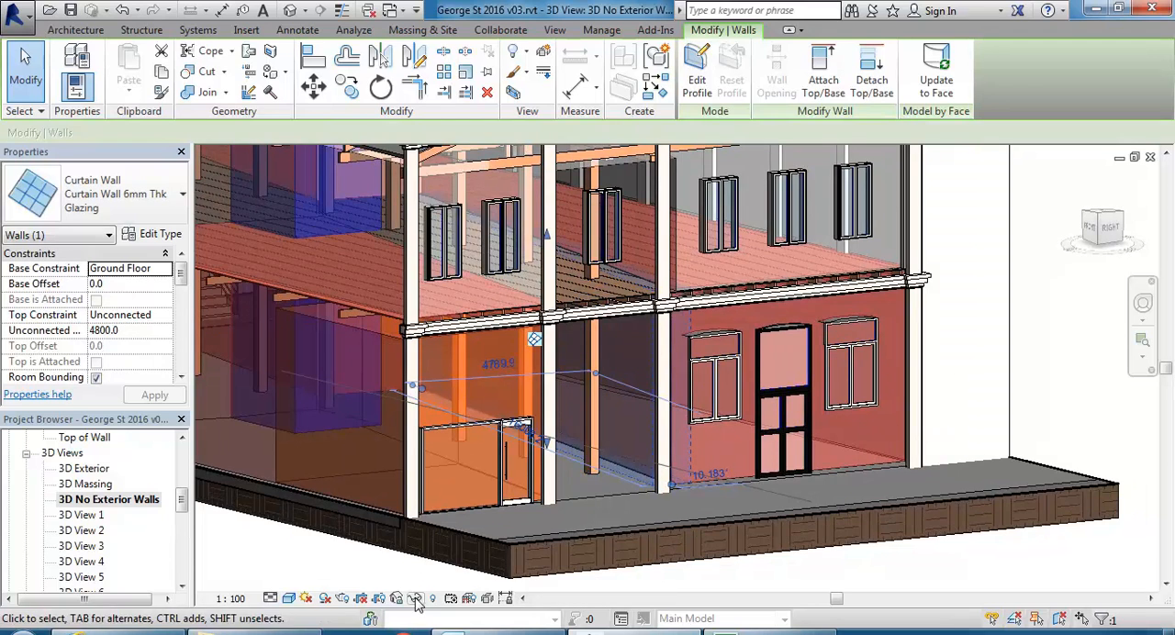
{"action": "mouse_move", "coordinate": [592, 266]}
{"action": "middle_mouse_down", "text": "shift"}
{"action": "mouse_move", "coordinate": [554, 231]}
{"action": "mouse_move", "coordinate": [574, 277]}
{"action": "middle_mouse_up", "text": "shift"}
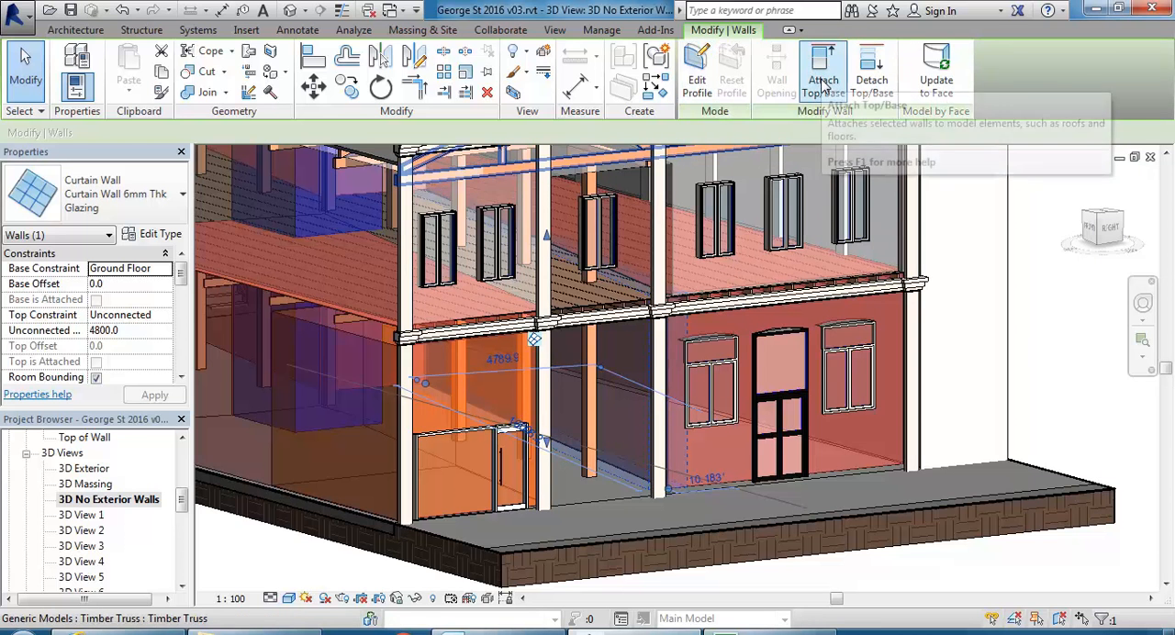
{"action": "left_click", "coordinate": [823, 83]}
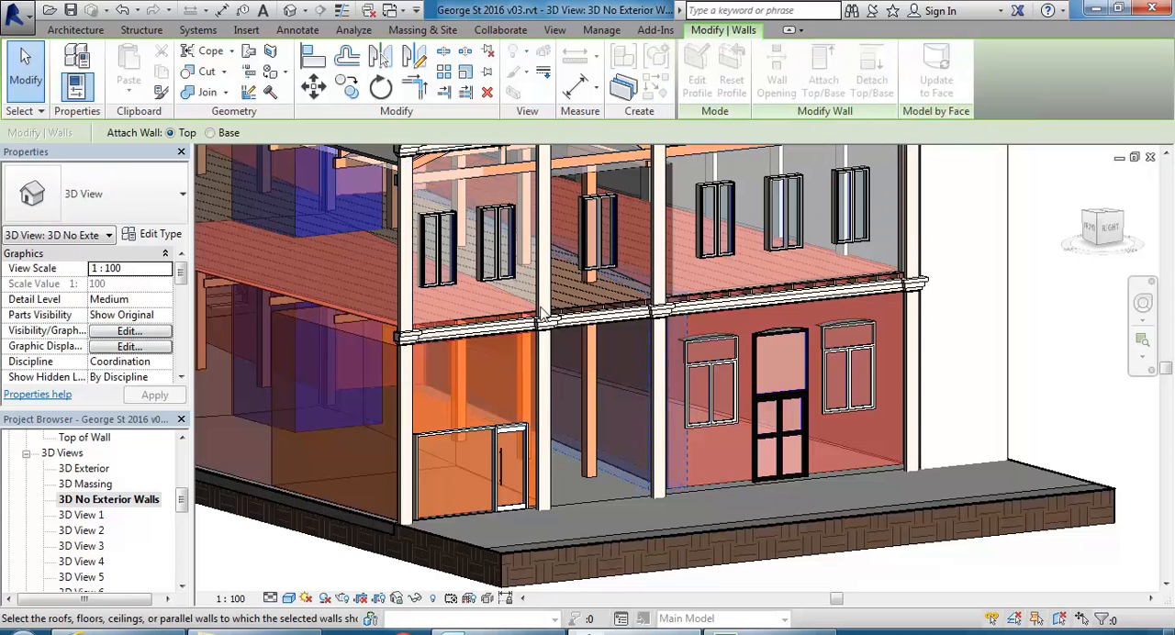
{"action": "left_click", "coordinate": [604, 312]}
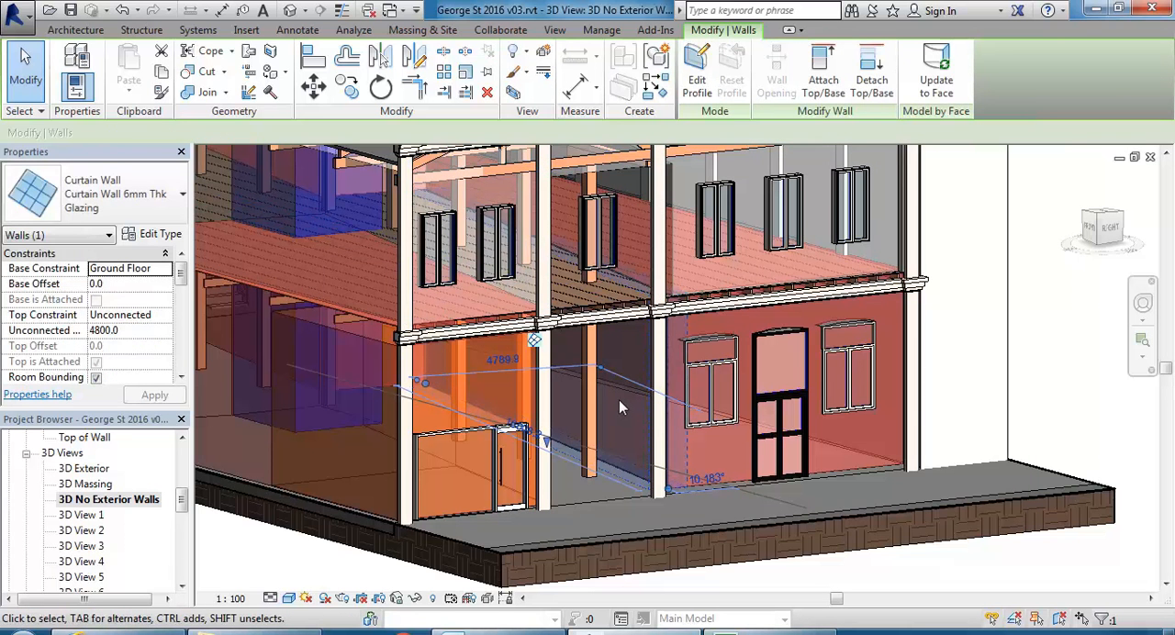
{"action": "key", "text": "Escape"}
Examine the attached passage curtain wall, the mass by-face tools, and the wall's base edge close up.
{"action": "middle_click_drag", "start_coordinate": [618, 399], "coordinate": [709, 248], "text": "shift"}
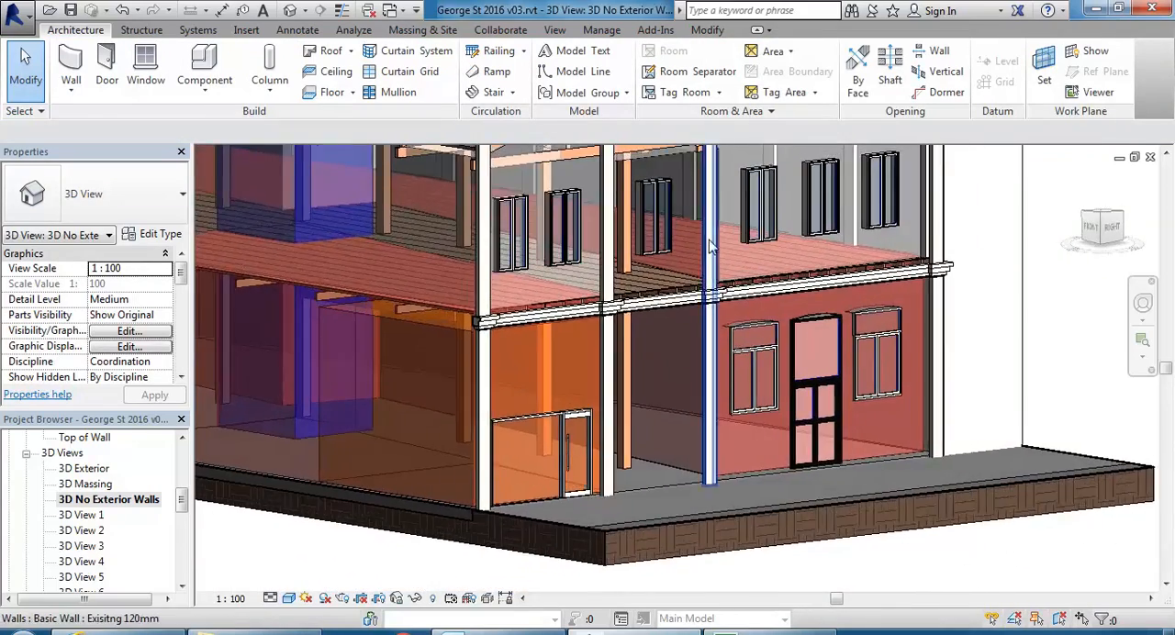
{"action": "scroll", "coordinate": [684, 285], "scroll_direction": "up", "scroll_amount": 5}
{"action": "scroll", "coordinate": [585, 371], "scroll_direction": "down", "scroll_amount": 2}
{"action": "middle_click_drag", "start_coordinate": [612, 467], "coordinate": [607, 385]}
{"action": "scroll", "coordinate": [653, 409], "scroll_direction": "down", "scroll_amount": 2}
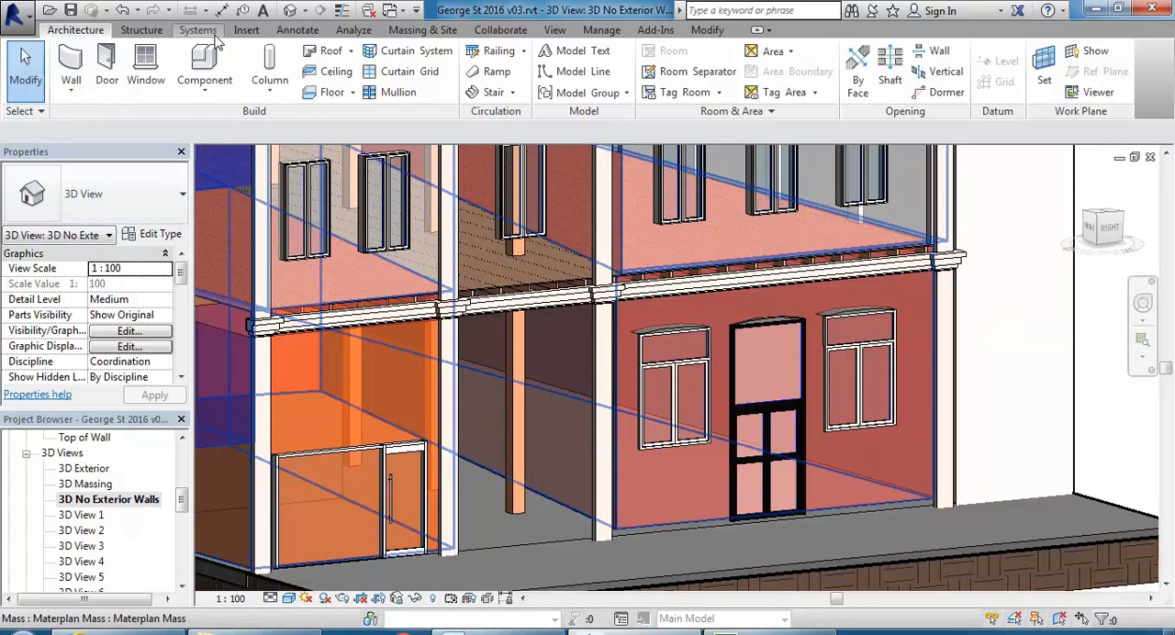
{"action": "left_click", "coordinate": [422, 29]}
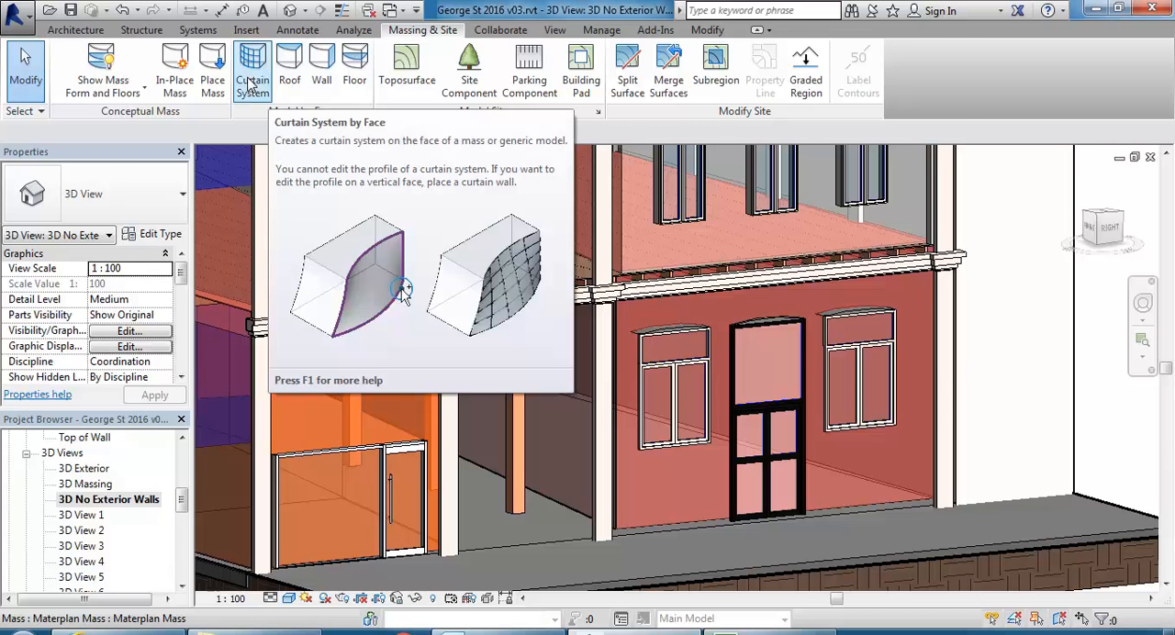
{"action": "left_click", "coordinate": [556, 504]}
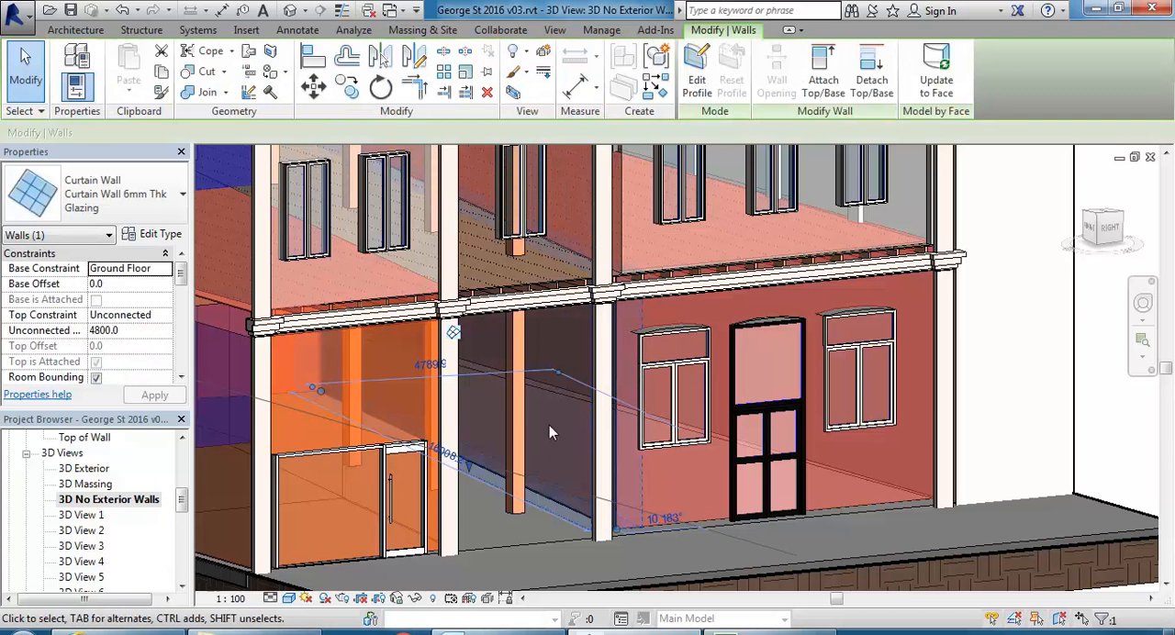
{"action": "key", "text": "Escape"}
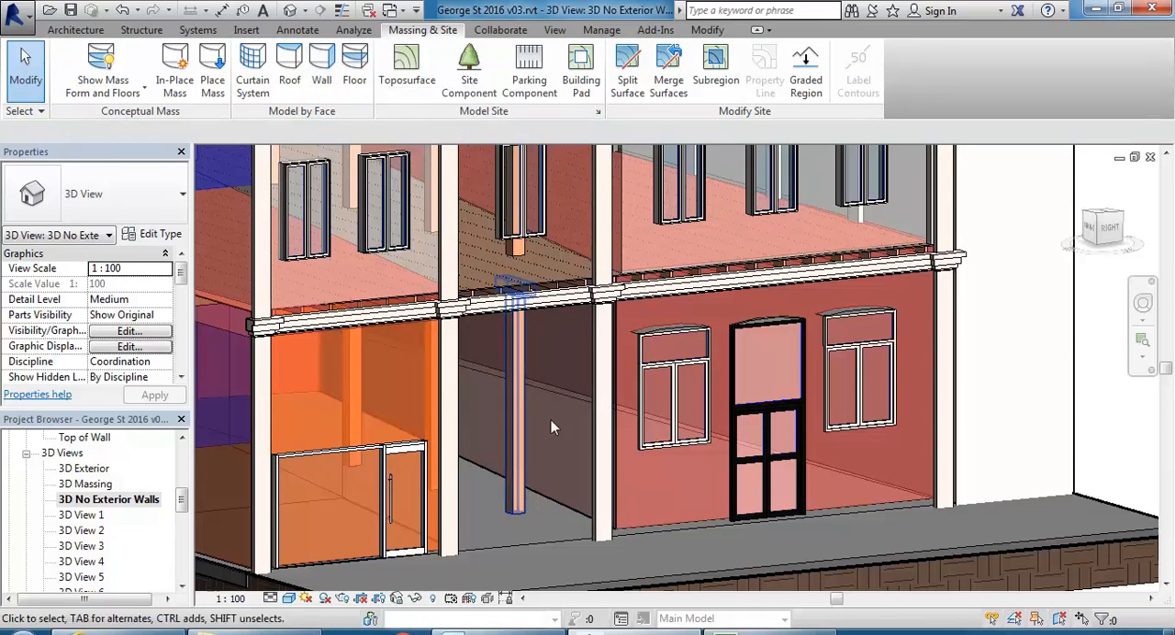
{"action": "left_click", "coordinate": [570, 507]}
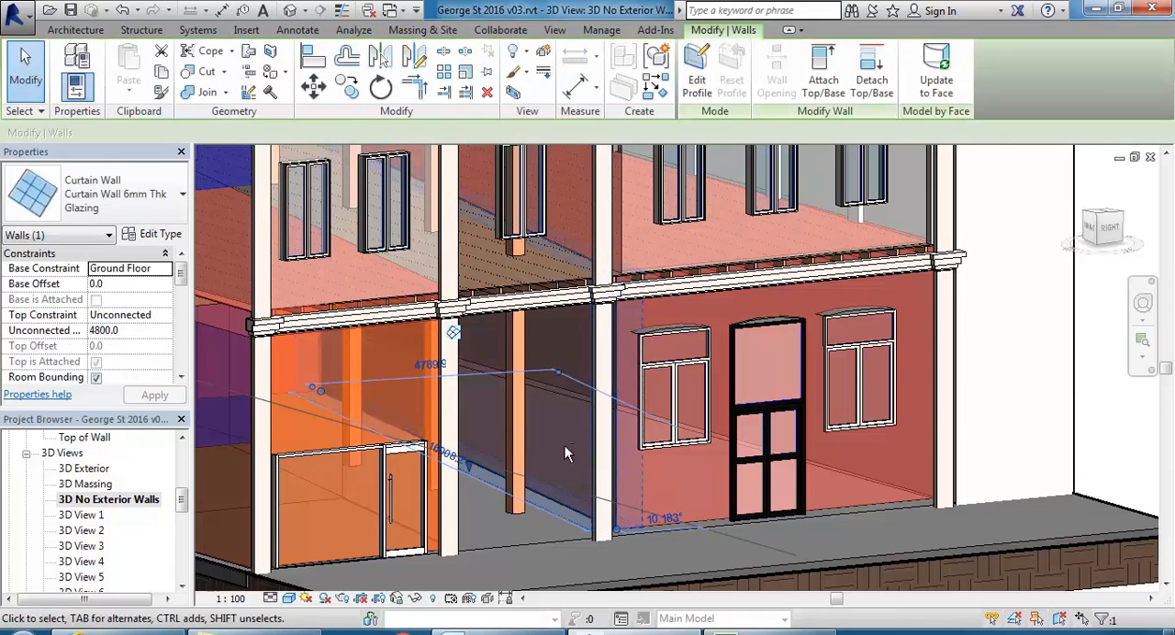
{"action": "scroll", "coordinate": [560, 447], "scroll_direction": "up", "scroll_amount": 10}
{"action": "scroll", "coordinate": [601, 523], "scroll_direction": "up", "scroll_amount": 1}
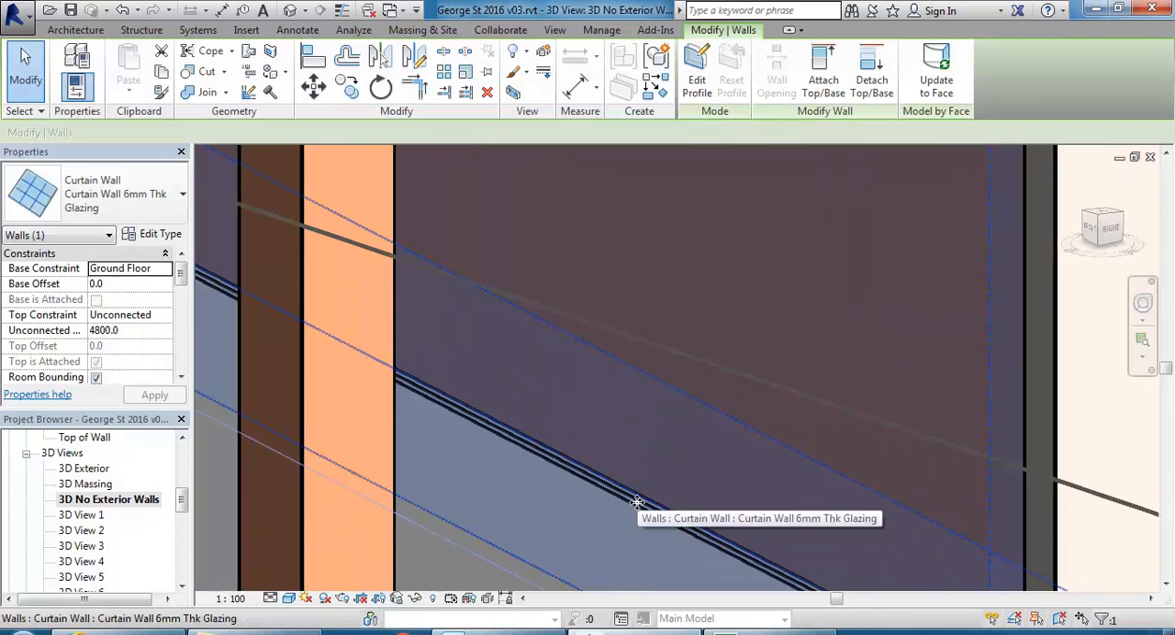
{"action": "scroll", "coordinate": [636, 503], "scroll_direction": "down", "scroll_amount": 2}
{"action": "scroll", "coordinate": [635, 503], "scroll_direction": "down", "scroll_amount": 4}
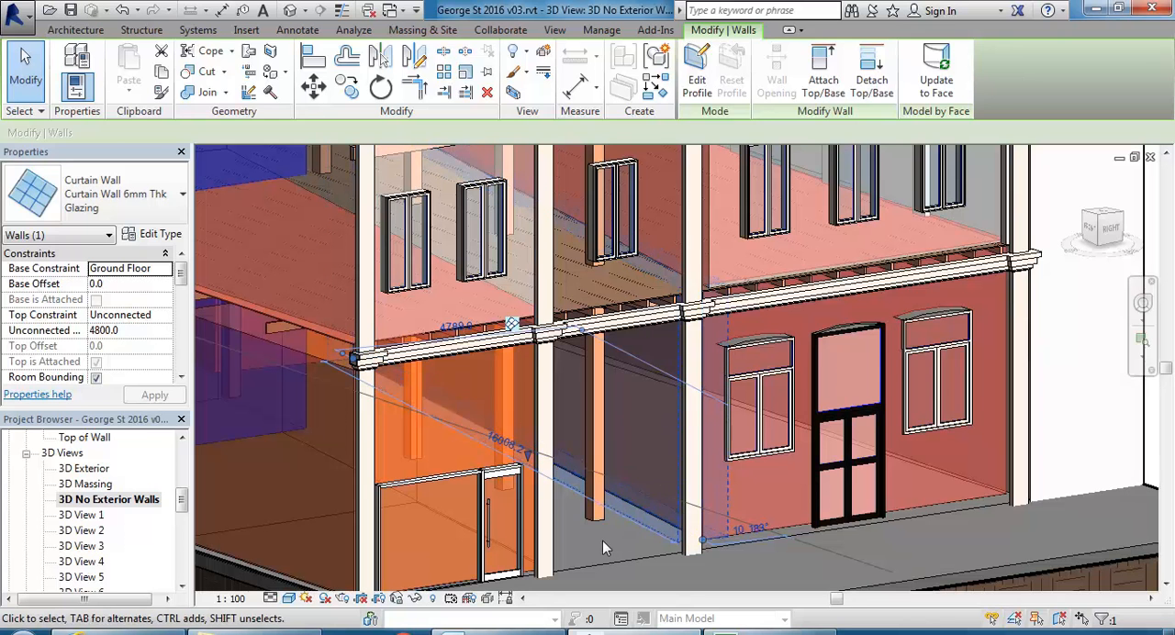
{"action": "key", "text": "Escape"}
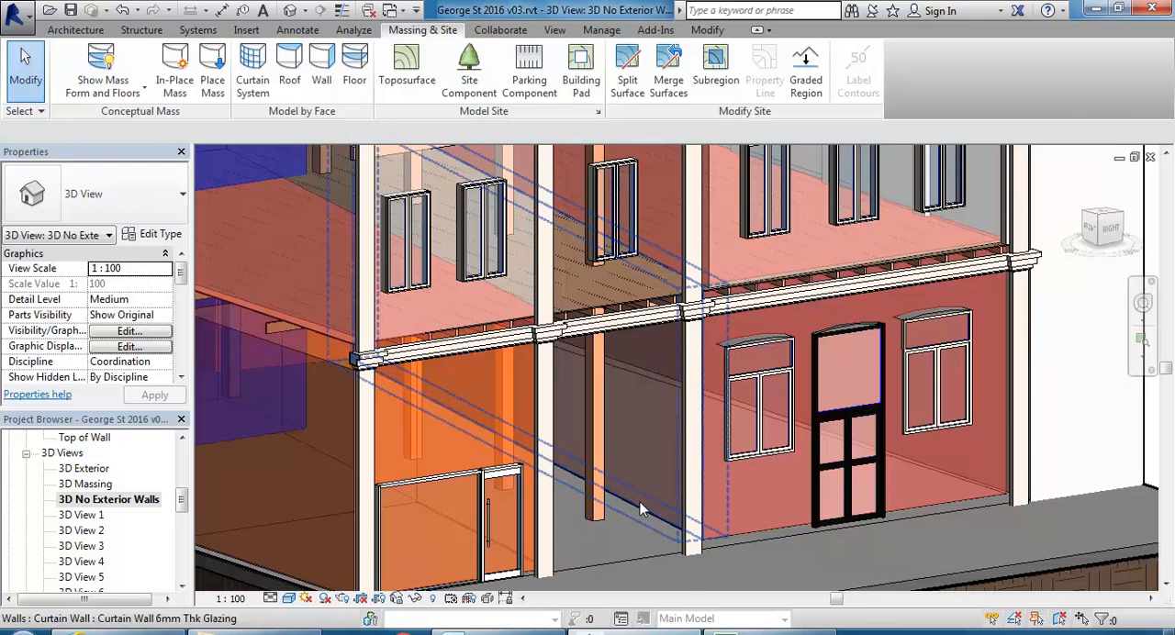
Inspect the passage curtain wall's street-end edge close up and check its grid and mullion settings in the type properties.
{"action": "scroll", "coordinate": [642, 509], "scroll_direction": "up", "scroll_amount": 4}
{"action": "left_click", "coordinate": [622, 516]}
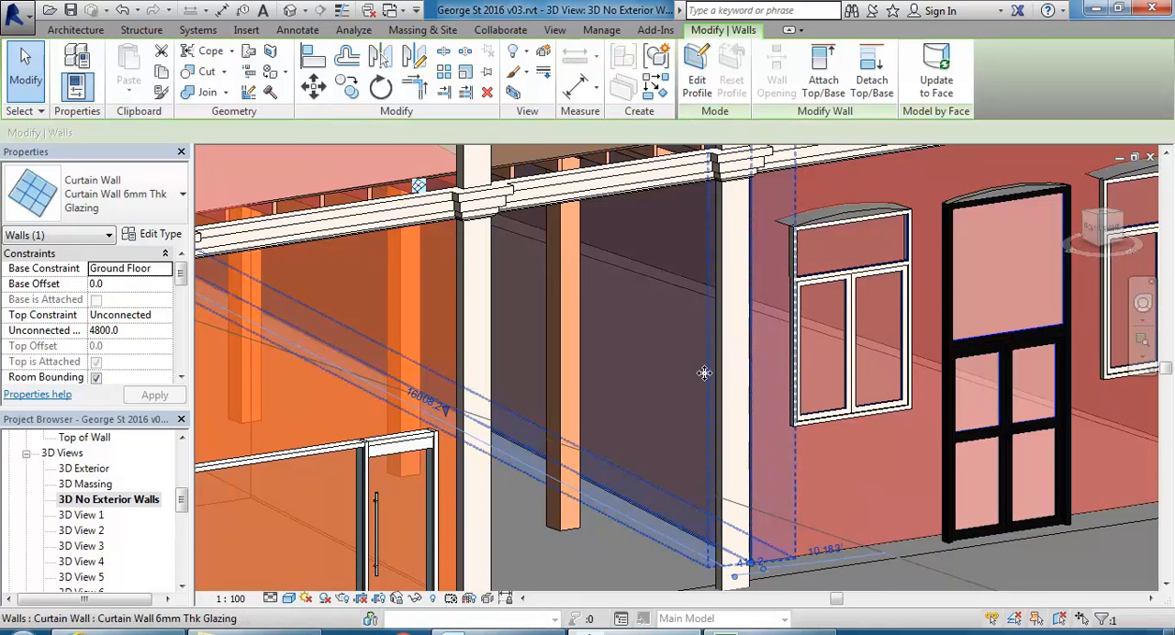
{"action": "scroll", "coordinate": [704, 373], "scroll_direction": "down", "scroll_amount": 4}
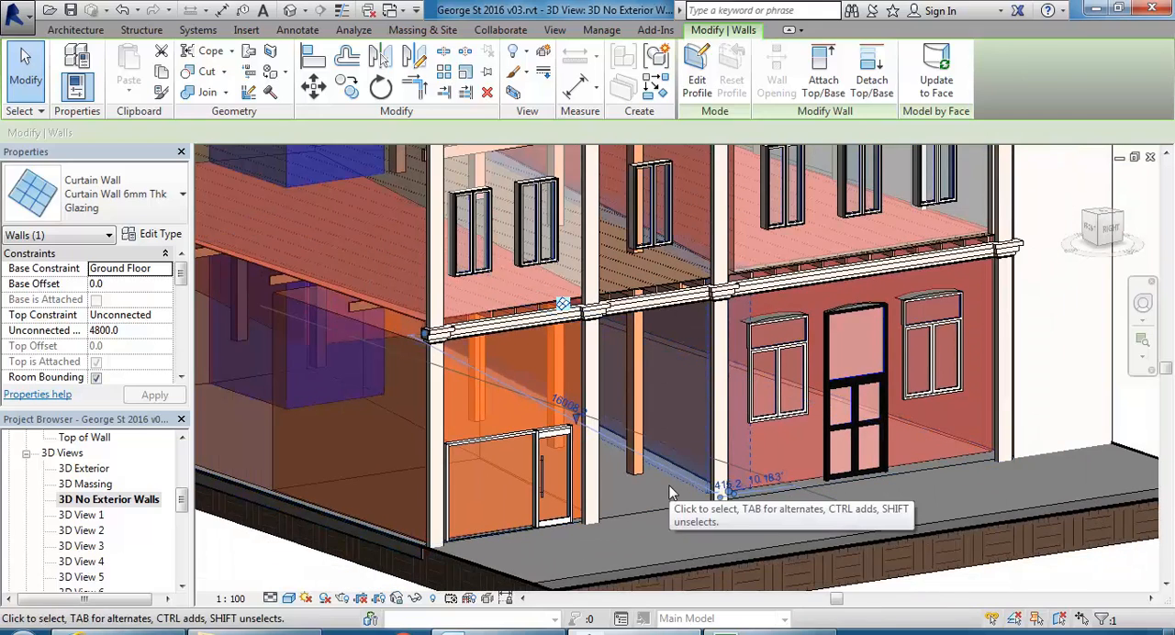
{"action": "middle_click_drag", "start_coordinate": [679, 475], "coordinate": [597, 480], "text": "shift"}
{"action": "scroll", "coordinate": [598, 486], "scroll_direction": "up", "scroll_amount": 5}
{"action": "scroll", "coordinate": [600, 515], "scroll_direction": "up", "scroll_amount": 3}
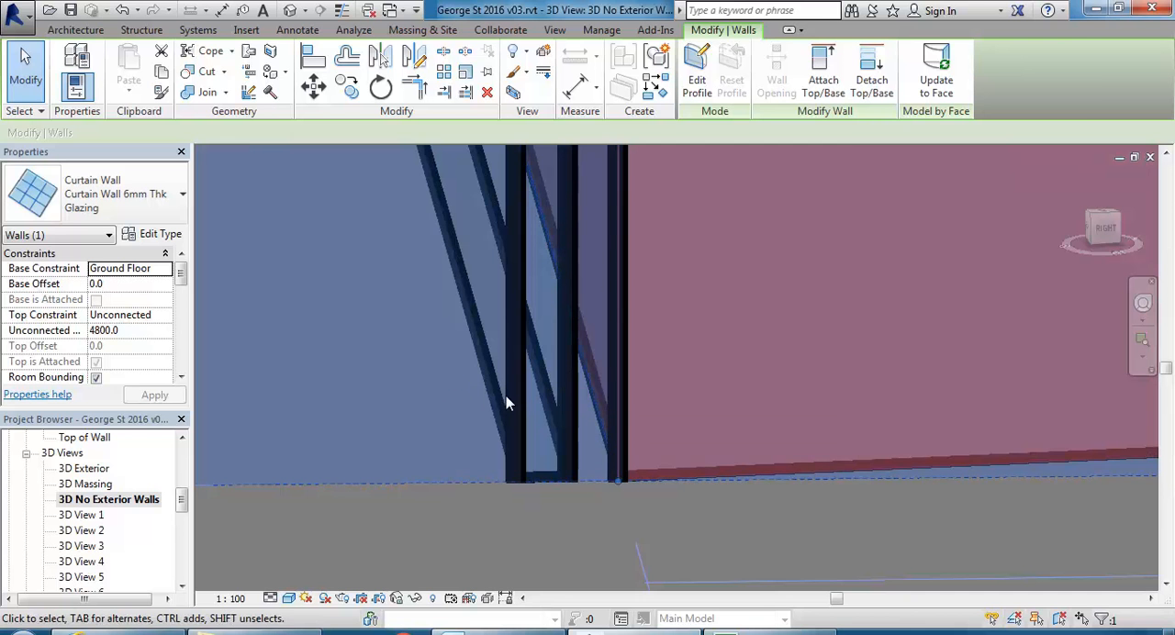
{"action": "scroll", "coordinate": [495, 395], "scroll_direction": "down", "scroll_amount": 3}
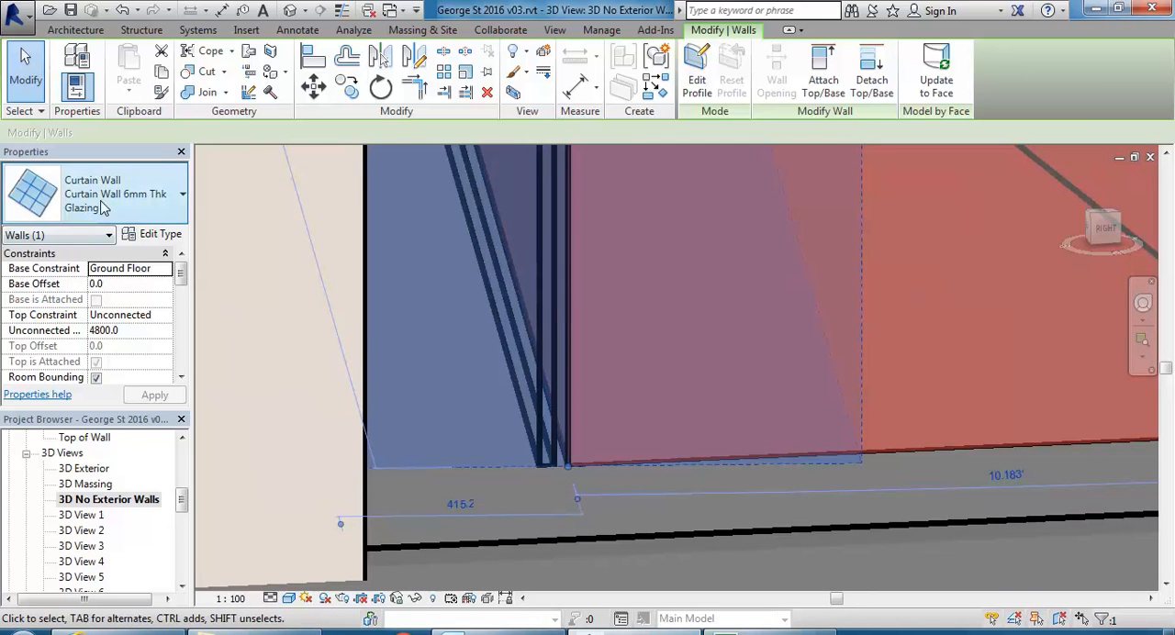
{"action": "left_click", "coordinate": [156, 236]}
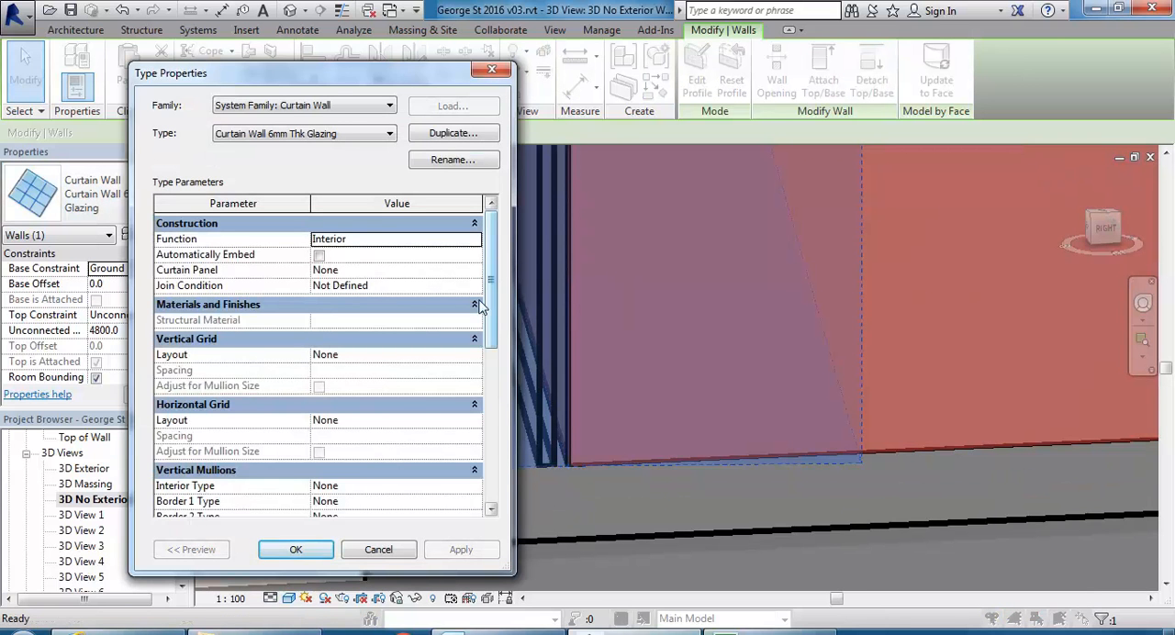
{"action": "mouse_move", "coordinate": [489, 290]}
{"action": "left_mouse_down"}
{"action": "mouse_move", "coordinate": [490, 307]}
{"action": "mouse_move", "coordinate": [489, 288]}
{"action": "left_mouse_up"}
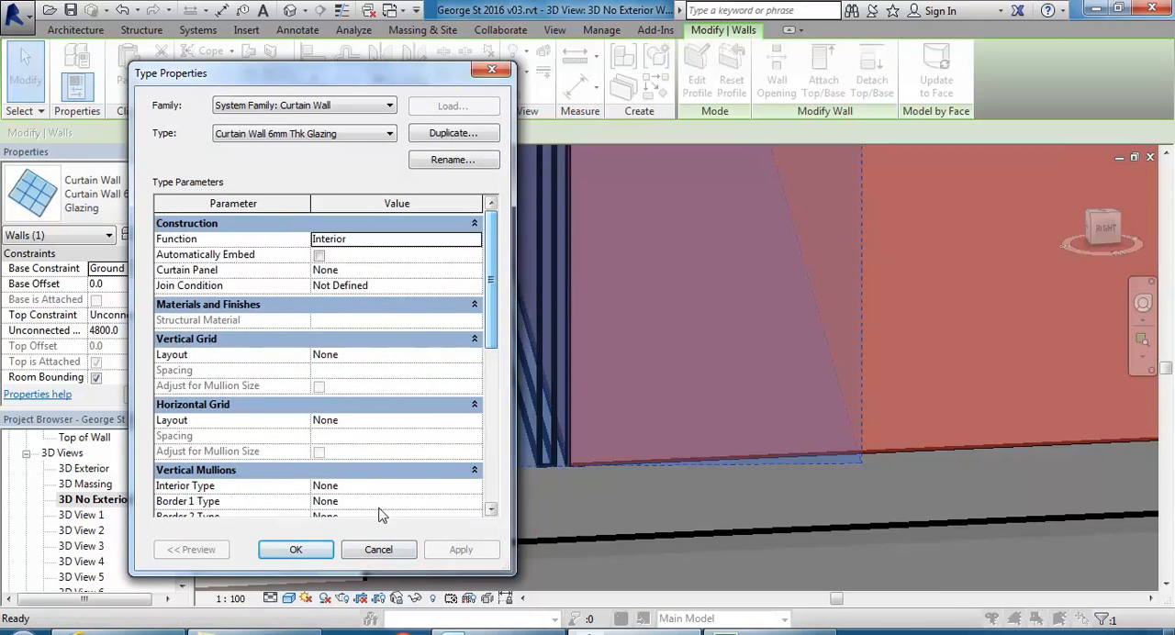
{"action": "left_click", "coordinate": [372, 554]}
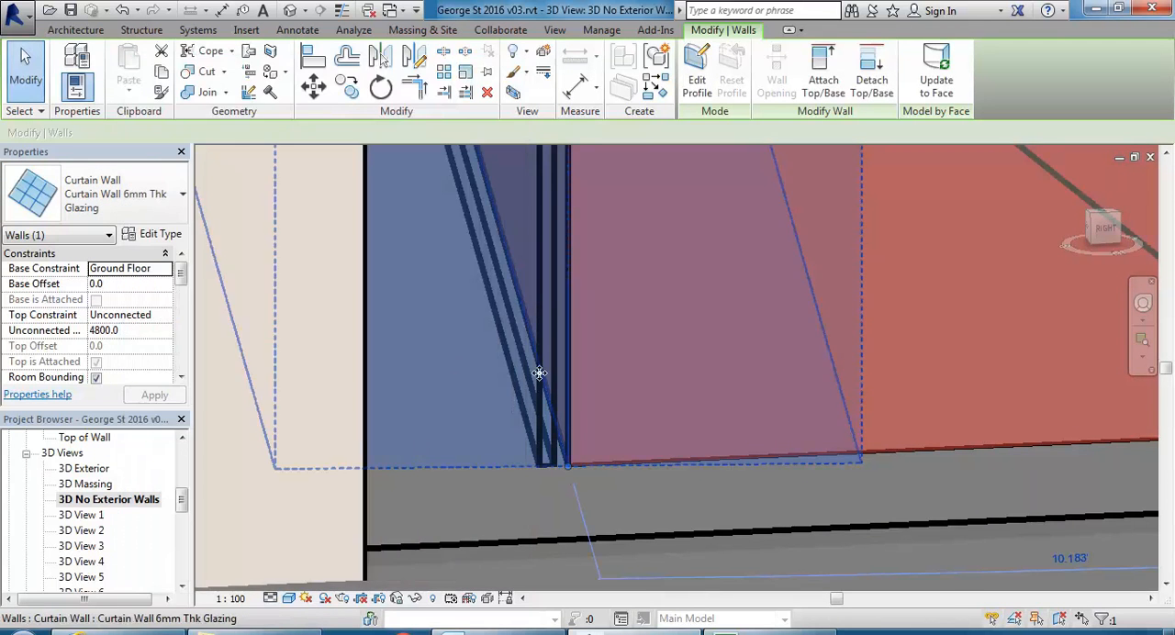
Change the passage wall's type to Storefront and inspect its mullion positions against the mass face in the Ground Floor plan.
{"action": "left_click", "coordinate": [119, 202]}
{"action": "left_click", "coordinate": [66, 323]}
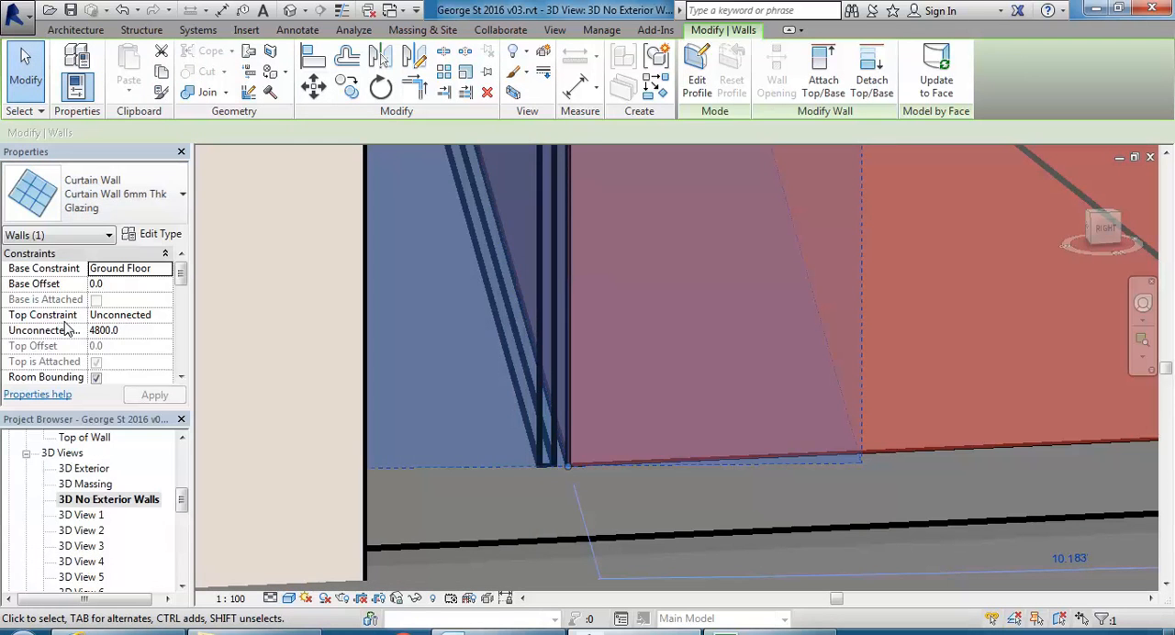
{"action": "left_click_drag", "start_coordinate": [182, 499], "coordinate": [183, 455]}
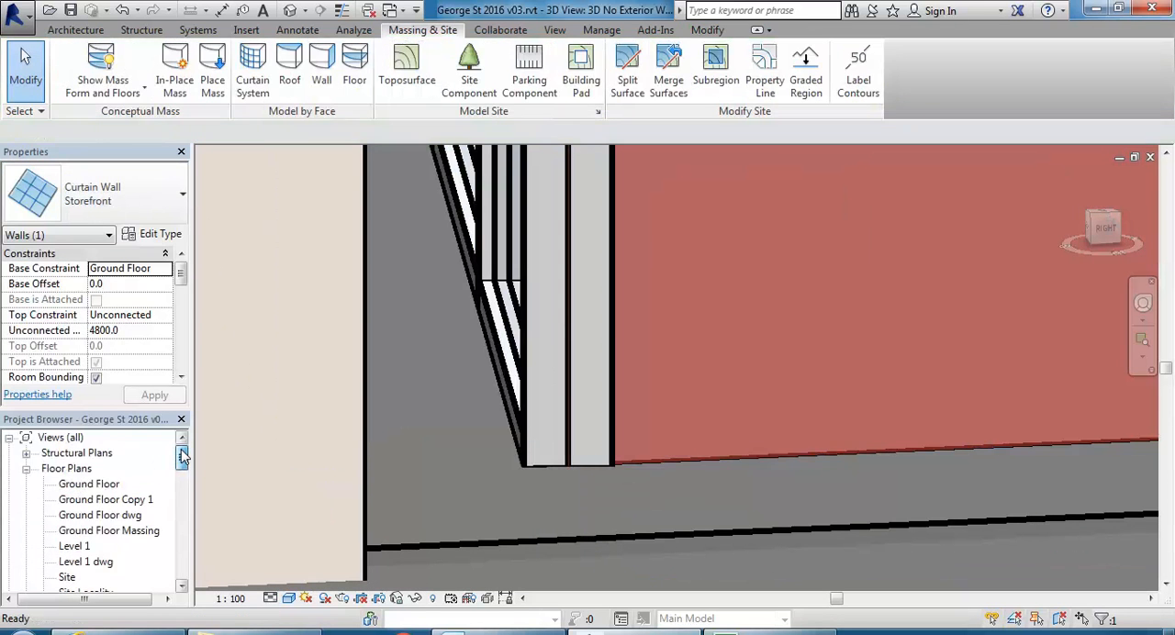
{"action": "double_click", "coordinate": [79, 489]}
{"action": "scroll", "coordinate": [574, 363], "scroll_direction": "up", "scroll_amount": 4}
{"action": "scroll", "coordinate": [573, 363], "scroll_direction": "up", "scroll_amount": 5}
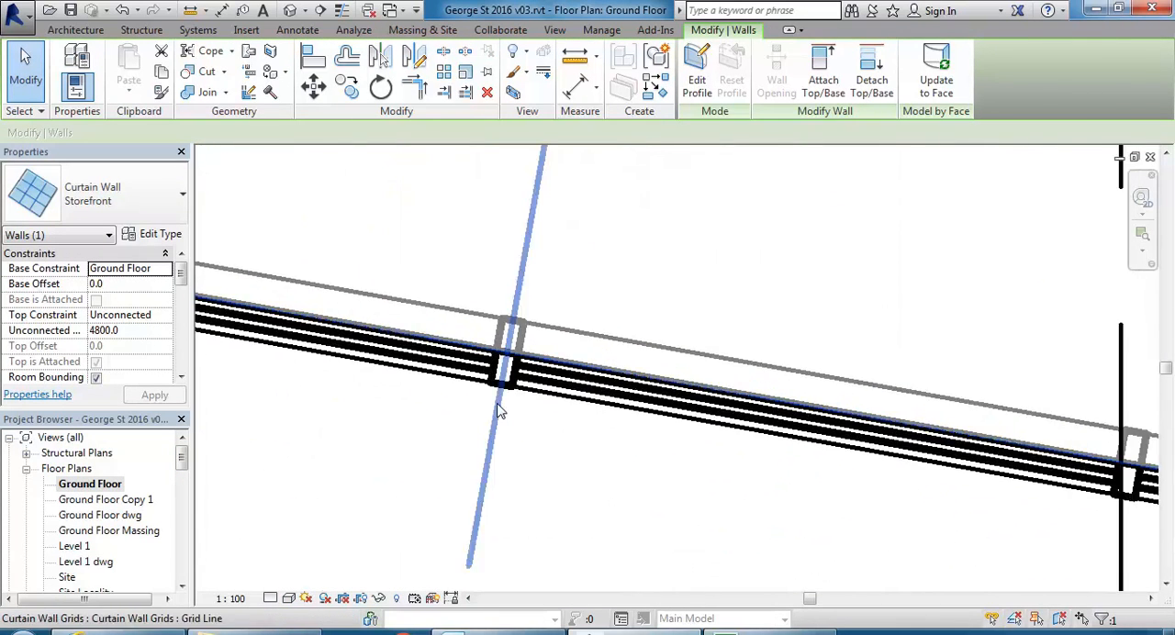
{"action": "scroll", "coordinate": [414, 465], "scroll_direction": "down", "scroll_amount": 3}
{"action": "middle_click_drag", "start_coordinate": [414, 464], "coordinate": [609, 478]}
{"action": "scroll", "coordinate": [407, 467], "scroll_direction": "down", "scroll_amount": 1}
{"action": "middle_click_drag", "start_coordinate": [383, 474], "coordinate": [704, 470]}
{"action": "scroll", "coordinate": [299, 336], "scroll_direction": "up", "scroll_amount": 2}
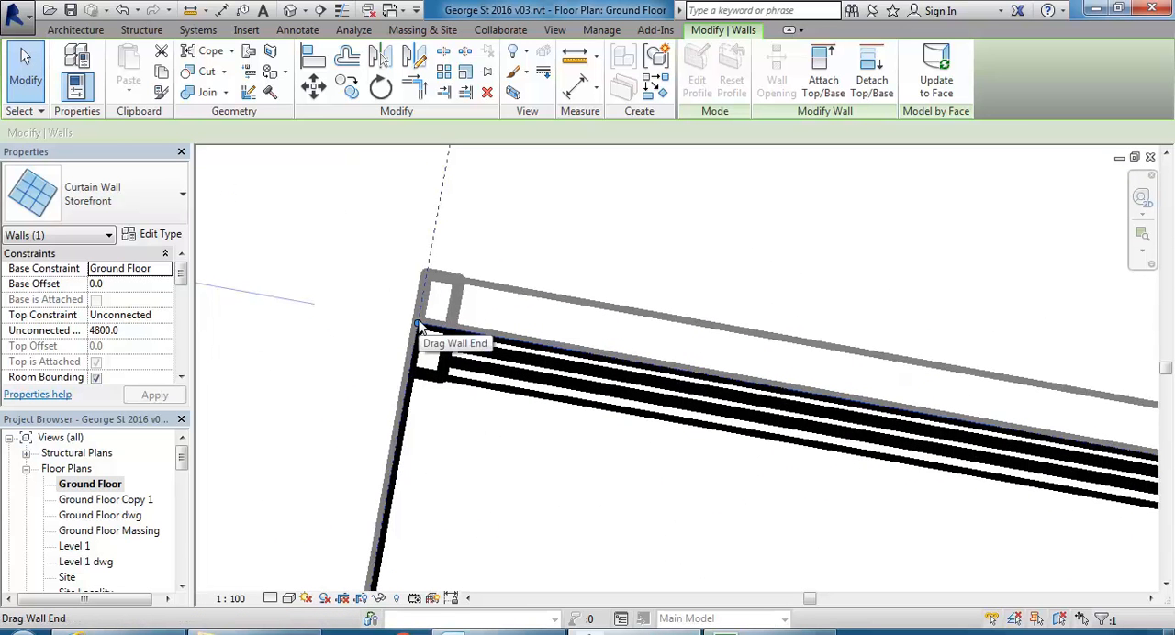
Undo the type change to Storefront and return to the 3D No Exterior Walls view facing the passage.
{"action": "left_click", "coordinate": [122, 10]}
{"action": "scroll", "coordinate": [449, 428], "scroll_direction": "down", "scroll_amount": 2}
{"action": "left_click_drag", "start_coordinate": [179, 464], "coordinate": [181, 502]}
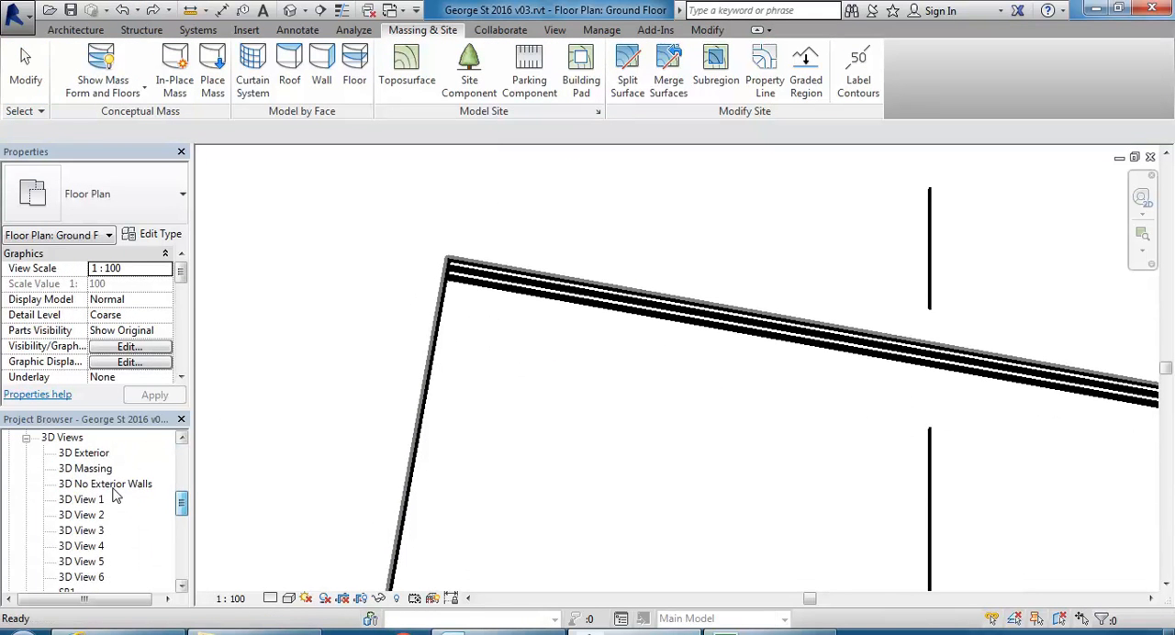
{"action": "double_click", "coordinate": [106, 483]}
{"action": "scroll", "coordinate": [506, 398], "scroll_direction": "down", "scroll_amount": 5}
{"action": "middle_click_drag", "start_coordinate": [573, 376], "coordinate": [602, 373]}
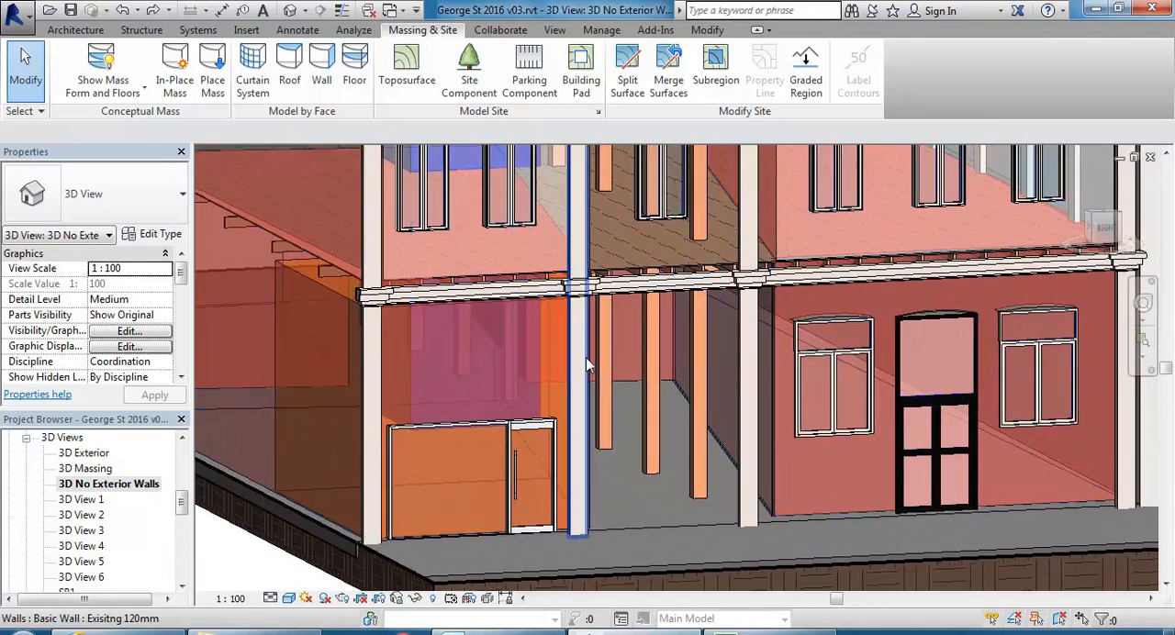
Create a Curtain Wall 6mm Thk Glazing wall by face on the mass face at the passage's far end.
{"action": "scroll", "coordinate": [643, 376], "scroll_direction": "up", "scroll_amount": 3}
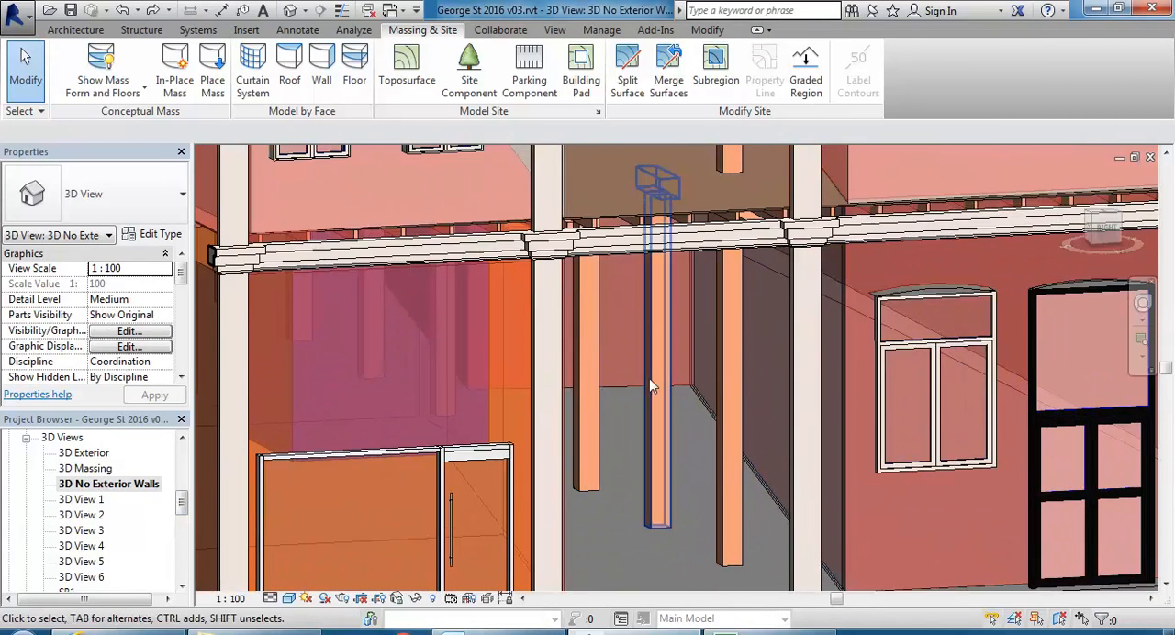
{"action": "left_click", "coordinate": [321, 66]}
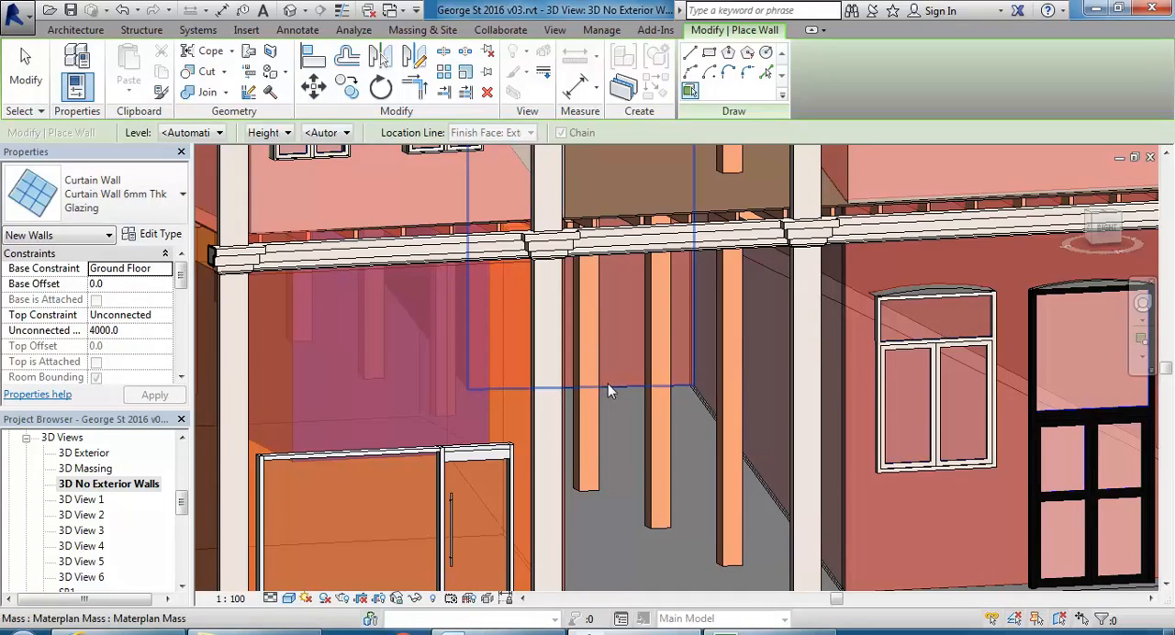
{"action": "scroll", "coordinate": [632, 328], "scroll_direction": "down", "scroll_amount": 4}
{"action": "middle_click_drag", "start_coordinate": [632, 332], "coordinate": [613, 417]}
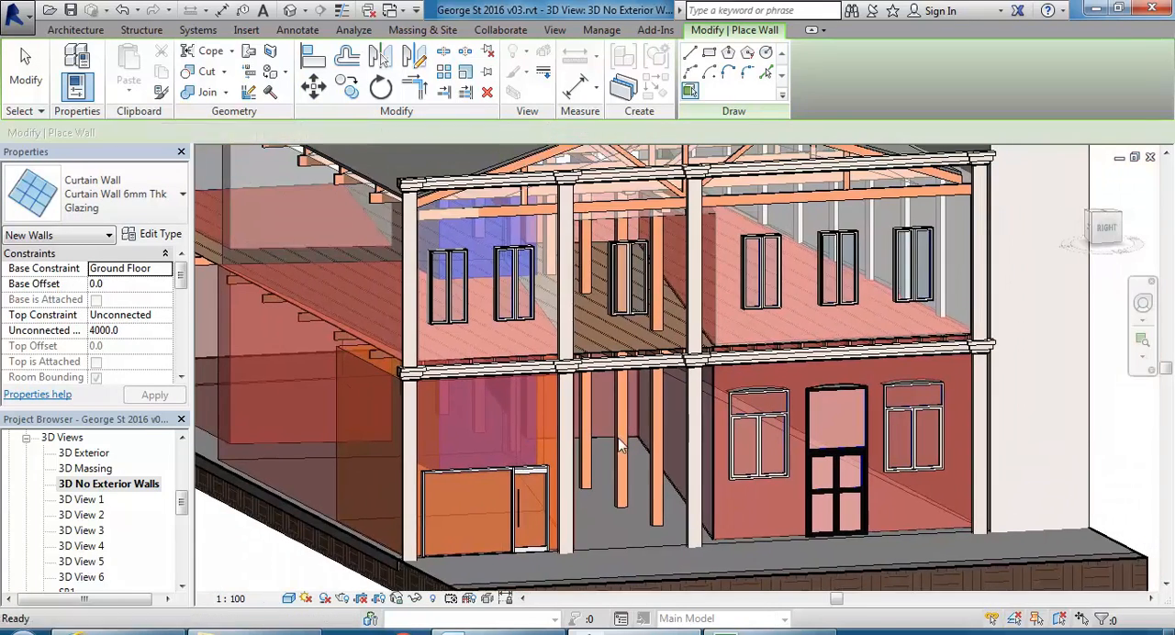
{"action": "key", "text": "Escape"}
Attach the top of the far-end curtain wall to the floor above the passage.
{"action": "scroll", "coordinate": [610, 430], "scroll_direction": "up", "scroll_amount": 2}
{"action": "left_click", "coordinate": [608, 447]}
{"action": "scroll", "coordinate": [609, 447], "scroll_direction": "down", "scroll_amount": 4}
{"action": "scroll", "coordinate": [592, 370], "scroll_direction": "up", "scroll_amount": 3}
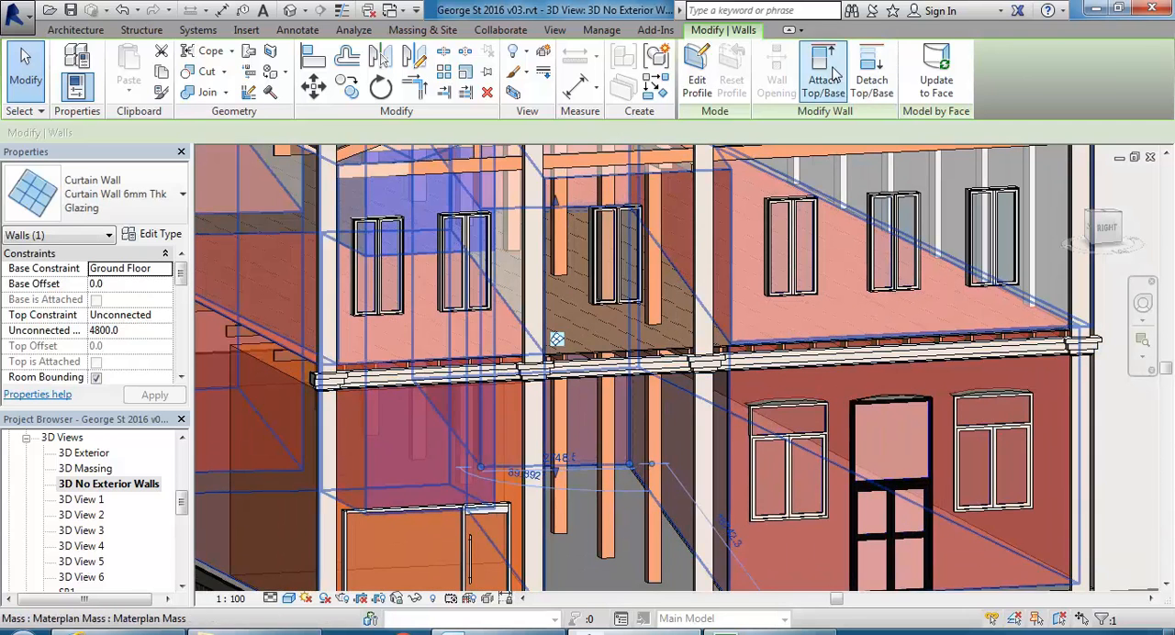
{"action": "left_click", "coordinate": [823, 73]}
{"action": "left_click", "coordinate": [648, 351]}
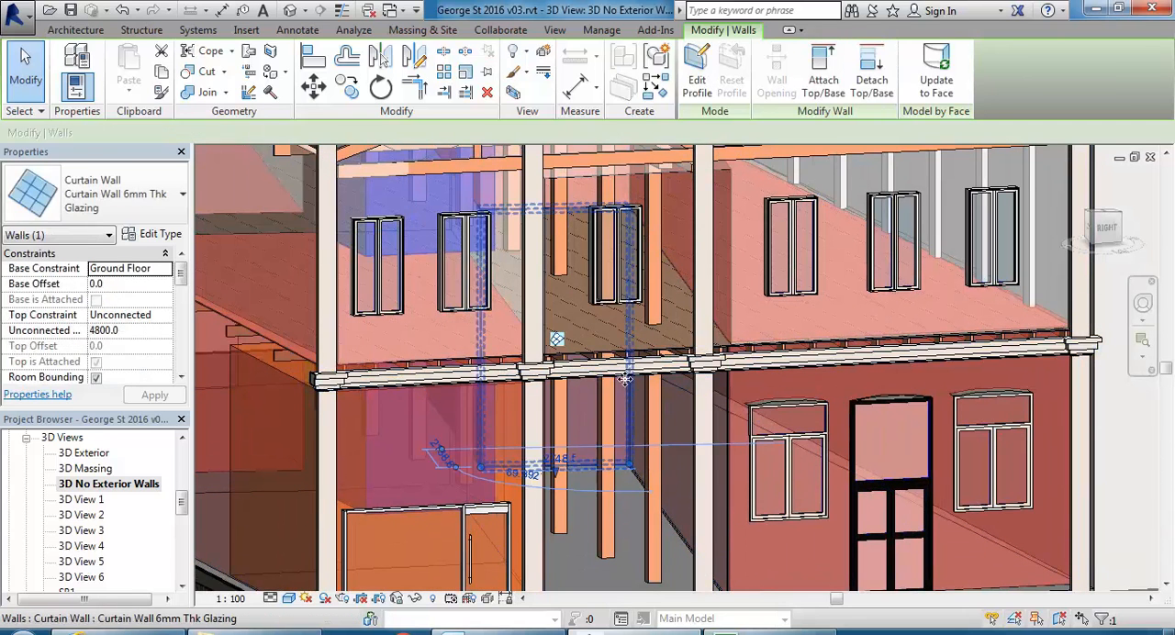
Open the Ground Floor plan at the corner where the two passage curtain walls meet.
{"action": "key", "text": "Escape"}
{"action": "middle_click_drag", "start_coordinate": [624, 421], "coordinate": [642, 390]}
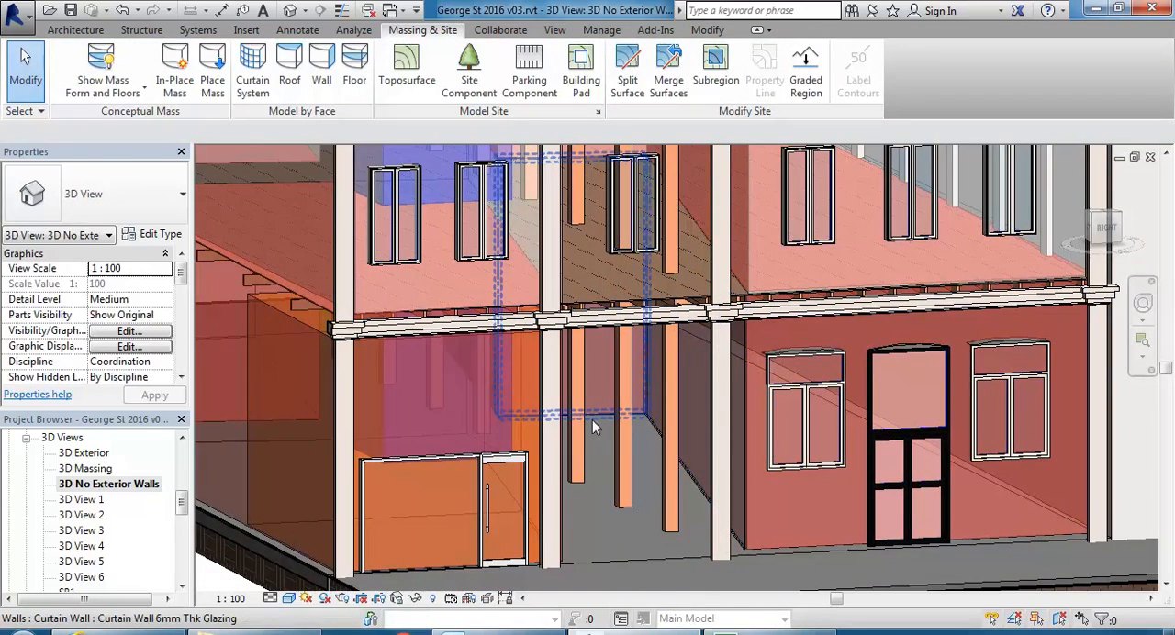
{"action": "left_click", "coordinate": [120, 484]}
{"action": "scroll", "coordinate": [74, 493], "scroll_direction": "up", "scroll_amount": 5}
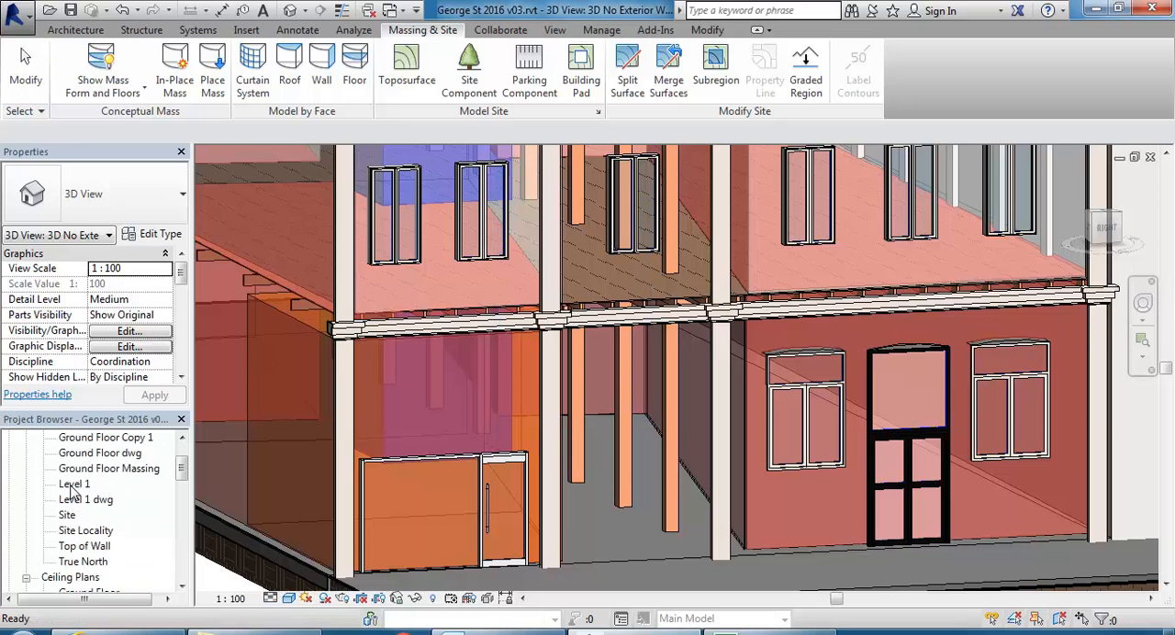
{"action": "scroll", "coordinate": [73, 493], "scroll_direction": "up", "scroll_amount": 3}
{"action": "double_click", "coordinate": [77, 486]}
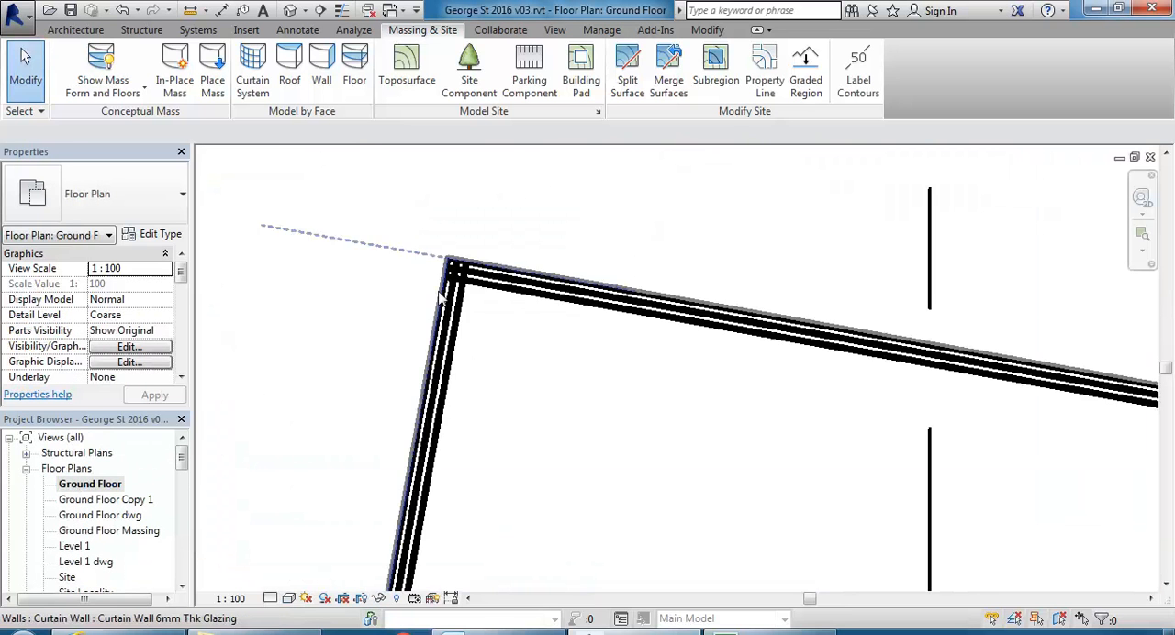
{"action": "scroll", "coordinate": [465, 310], "scroll_direction": "up", "scroll_amount": 2}
{"action": "scroll", "coordinate": [486, 294], "scroll_direction": "up", "scroll_amount": 1}
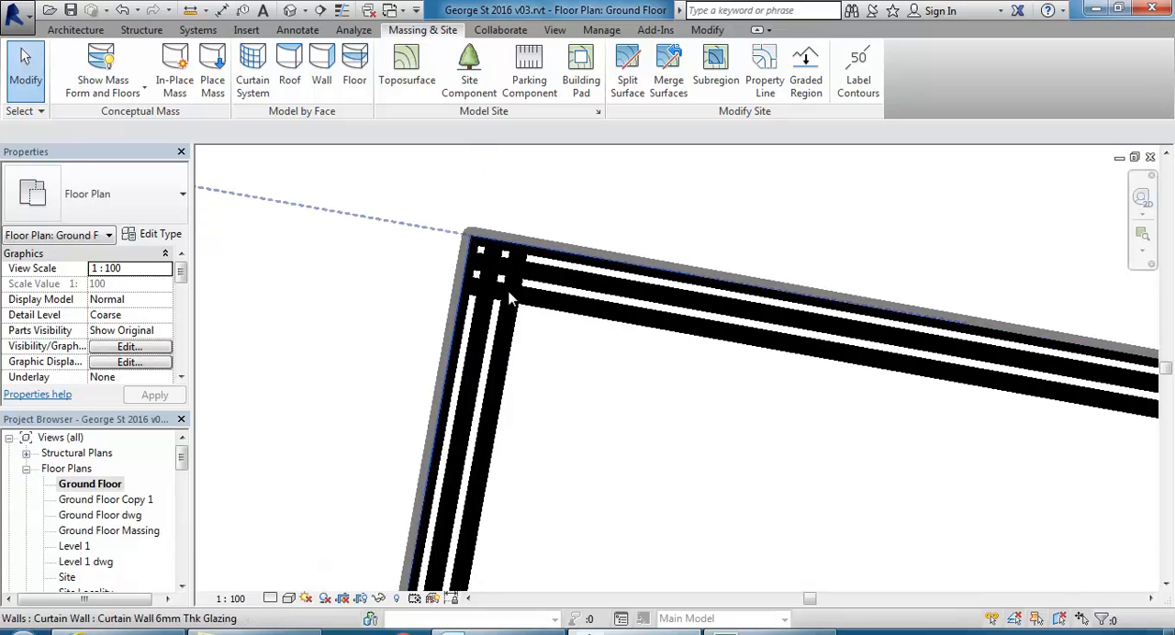
Change the type of both passage curtain walls to Storefront.
{"action": "left_click", "coordinate": [656, 328]}
{"action": "scroll", "coordinate": [512, 351], "scroll_direction": "down", "scroll_amount": 2}
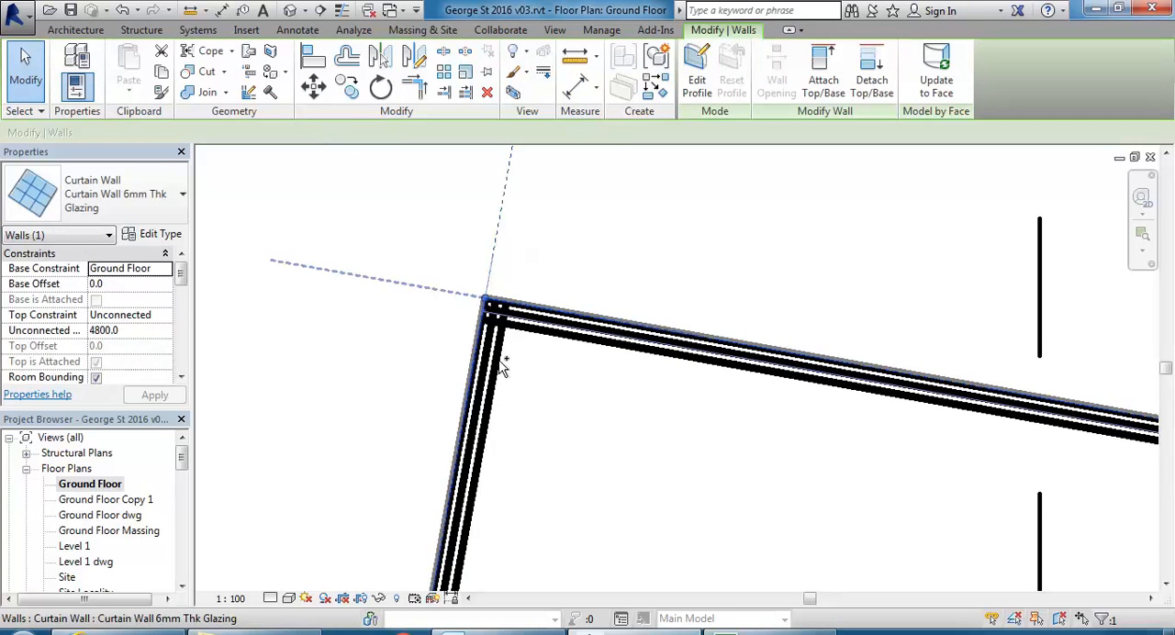
{"action": "scroll", "coordinate": [486, 390], "scroll_direction": "down", "scroll_amount": 1}
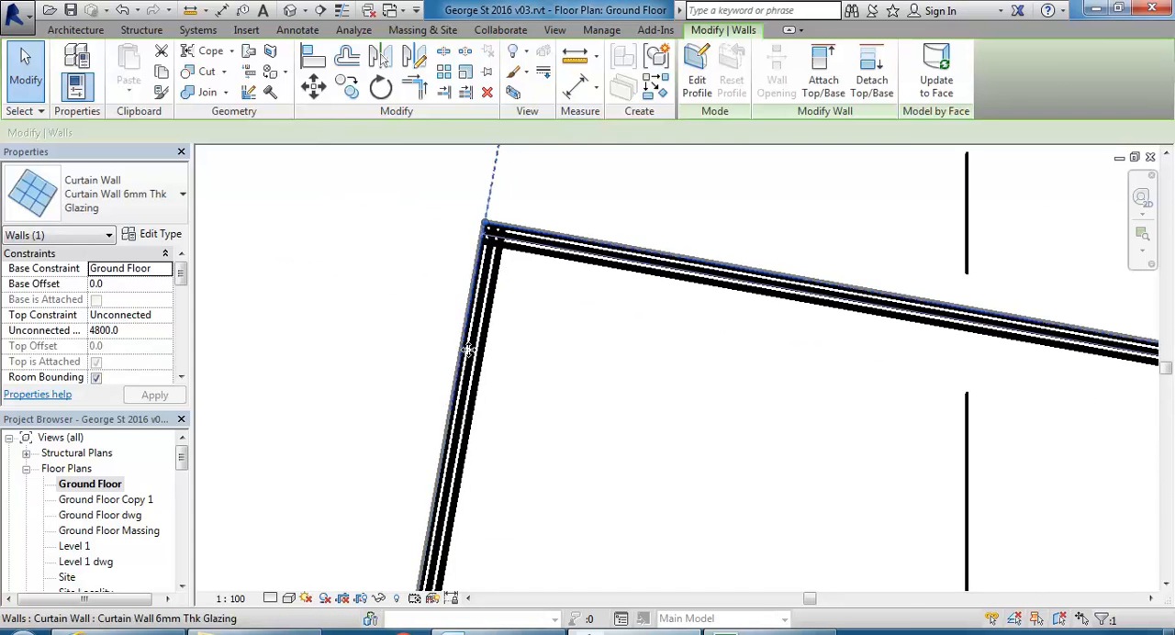
{"action": "left_click", "coordinate": [466, 419], "text": "ctrl"}
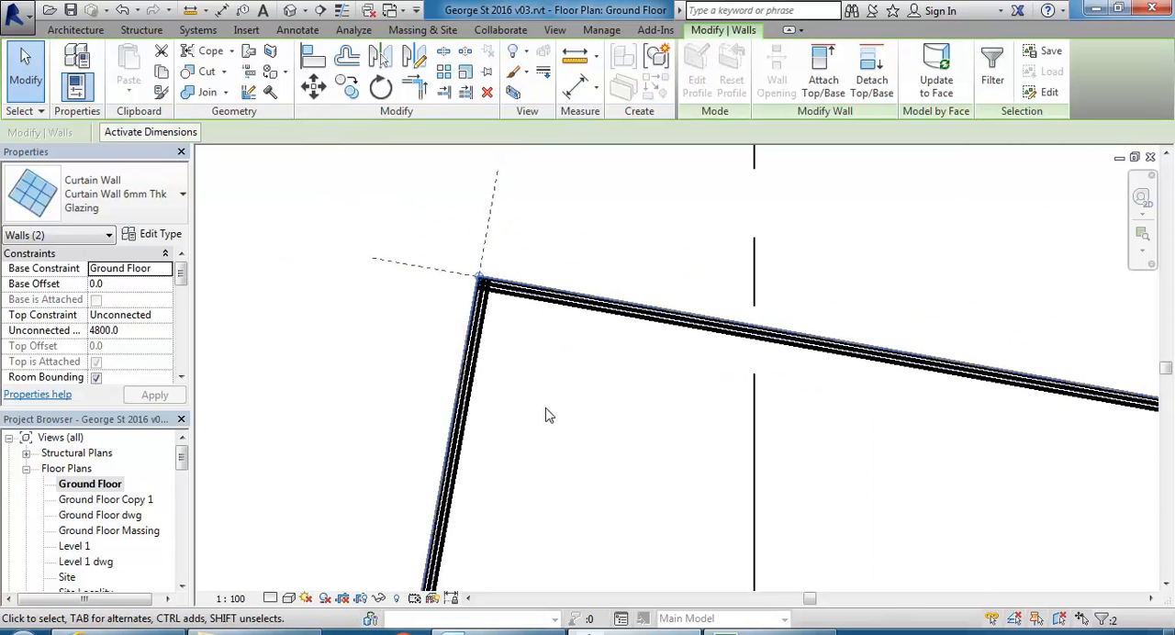
{"action": "left_click", "coordinate": [129, 181]}
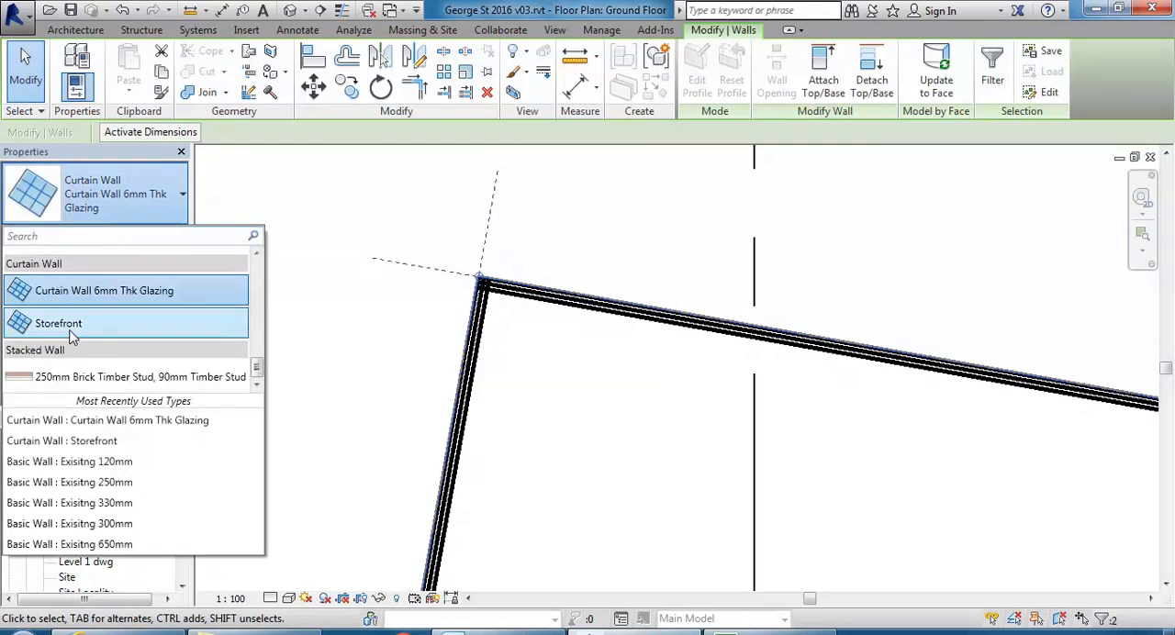
{"action": "scroll", "coordinate": [510, 317], "scroll_direction": "up", "scroll_amount": 3}
{"action": "key", "text": "Escape"}
{"action": "scroll", "coordinate": [561, 386], "scroll_direction": "down", "scroll_amount": 2}
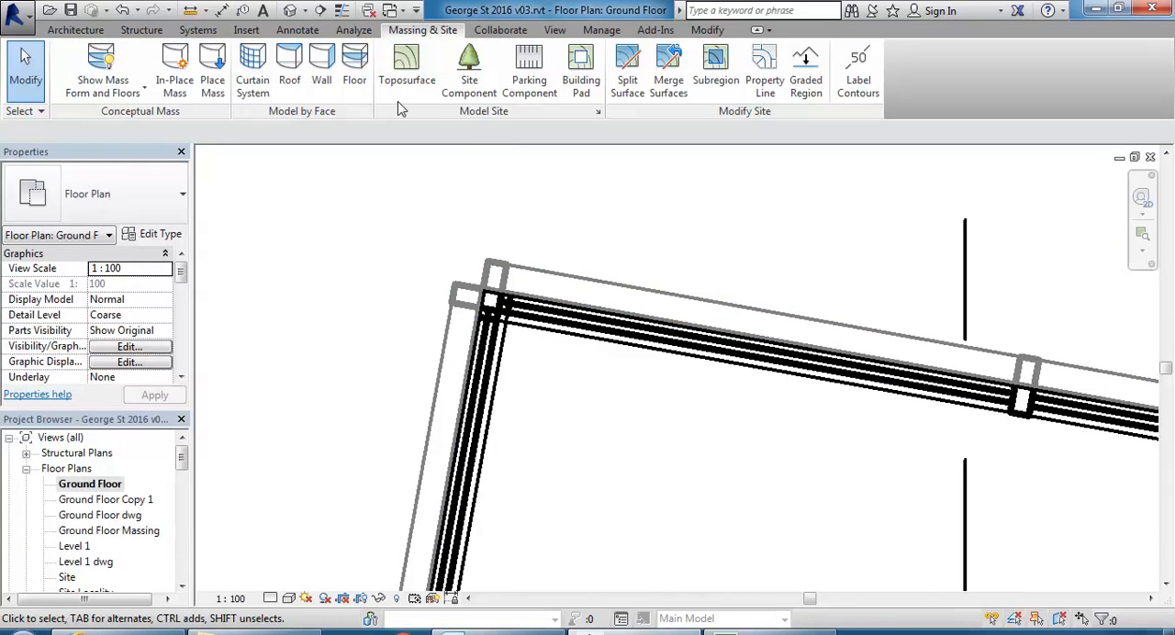
Switch the mass display to Show Mass by View Settings and inspect the Storefront mullions along the wall.
{"action": "left_click", "coordinate": [107, 59]}
{"action": "scroll", "coordinate": [464, 265], "scroll_direction": "up", "scroll_amount": 2}
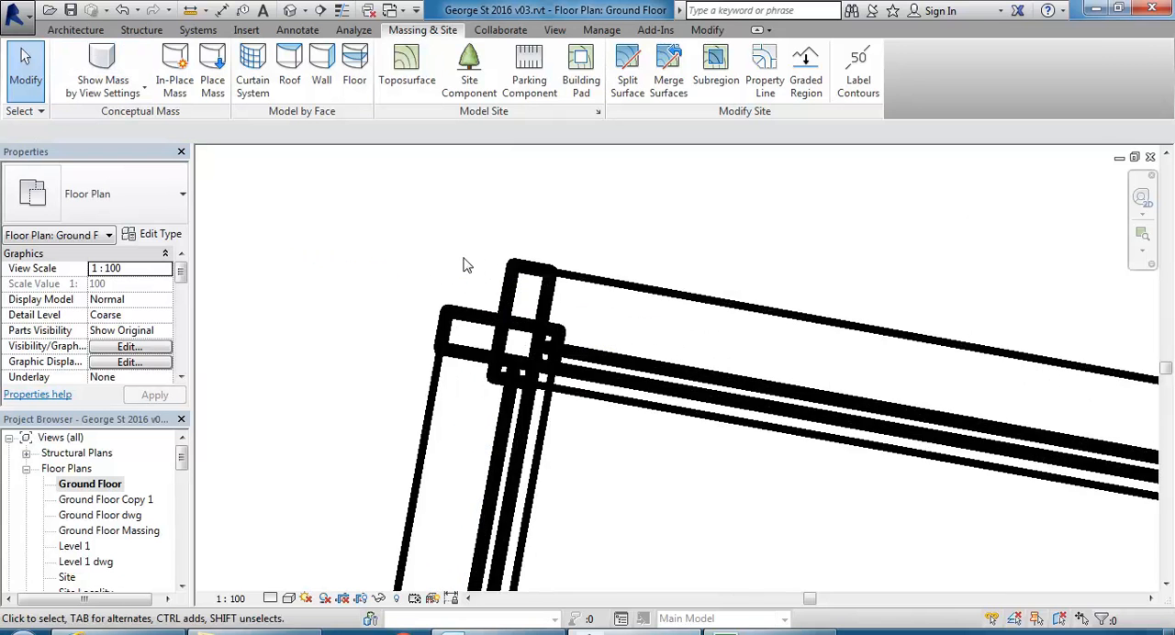
{"action": "scroll", "coordinate": [702, 336], "scroll_direction": "down", "scroll_amount": 2}
{"action": "middle_click_drag", "start_coordinate": [674, 337], "coordinate": [557, 309]}
{"action": "middle_click_drag", "start_coordinate": [752, 309], "coordinate": [537, 278]}
{"action": "scroll", "coordinate": [650, 287], "scroll_direction": "up", "scroll_amount": 2}
{"action": "middle_click_drag", "start_coordinate": [838, 370], "coordinate": [619, 341]}
{"action": "scroll", "coordinate": [493, 371], "scroll_direction": "up", "scroll_amount": 2}
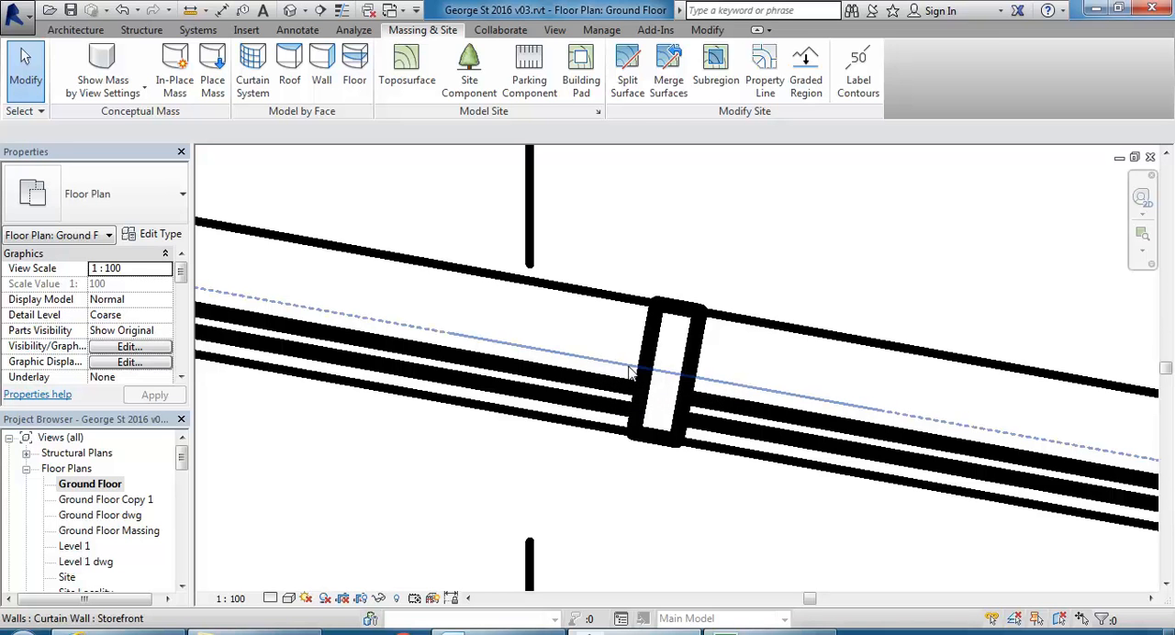
Review the Offset and Thickness in the type properties of the glazed panel beside the intermediate mullion.
{"action": "left_click", "coordinate": [614, 389]}
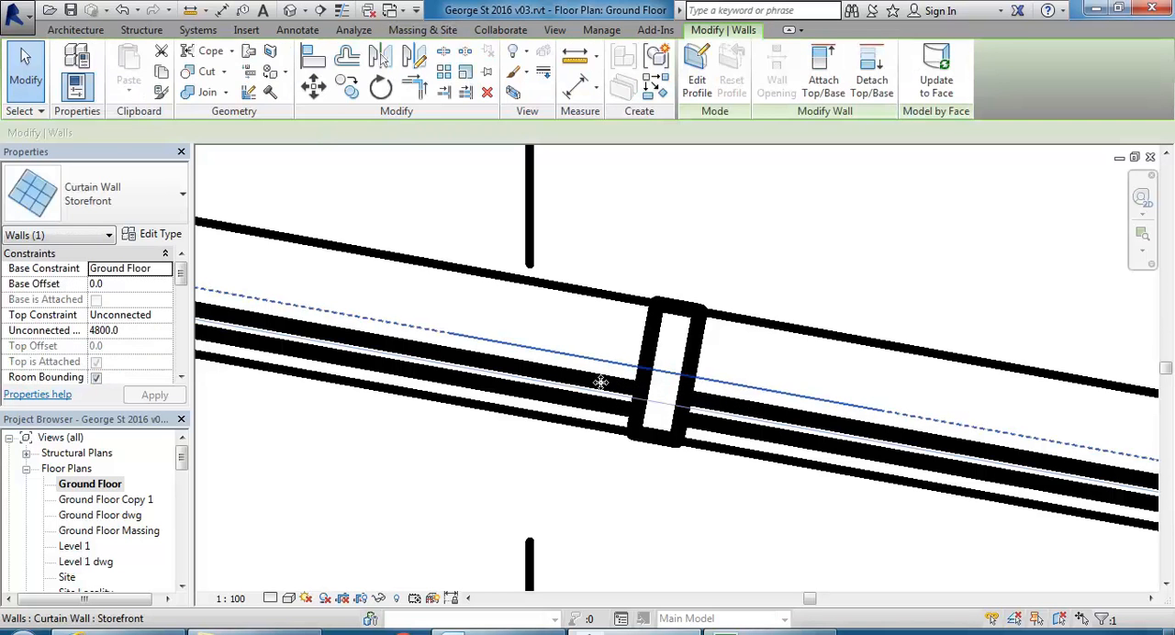
{"action": "key", "text": "Escape"}
{"action": "key", "text": "Tab"}
{"action": "key", "text": "Tab"}
{"action": "left_click", "coordinate": [475, 378]}
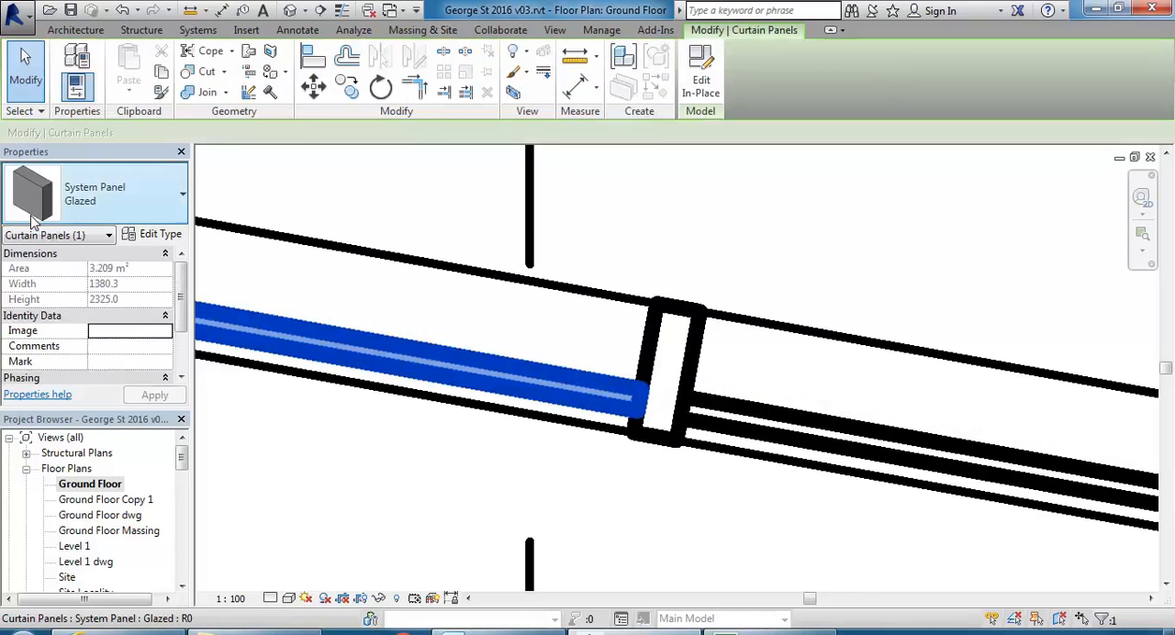
{"action": "left_click", "coordinate": [148, 236]}
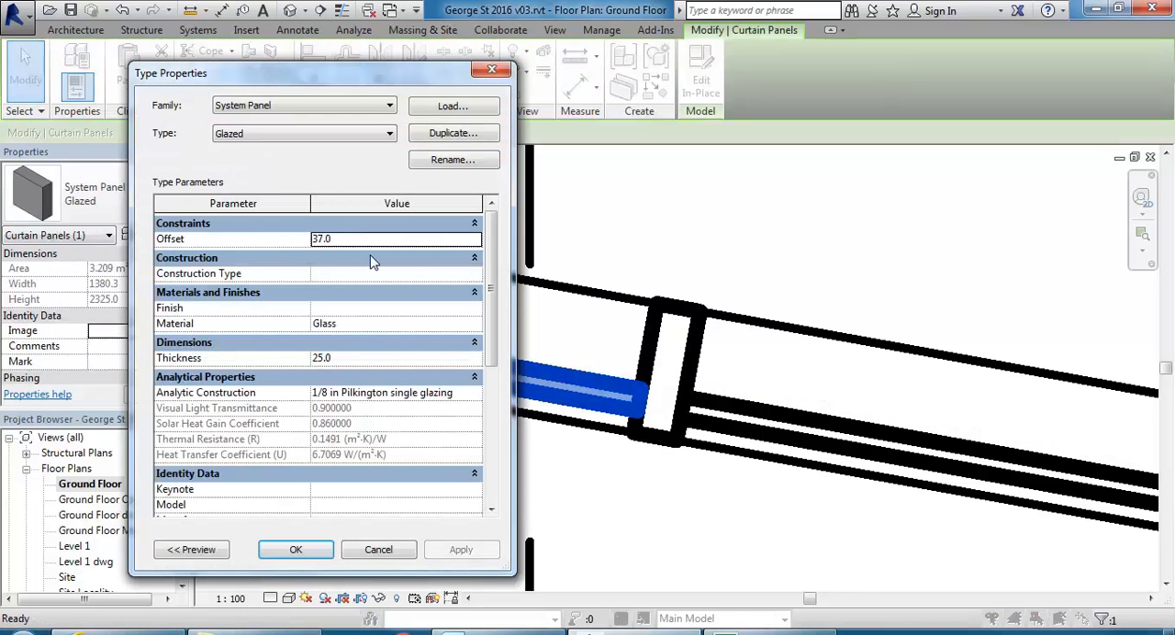
{"action": "left_click", "coordinate": [376, 359]}
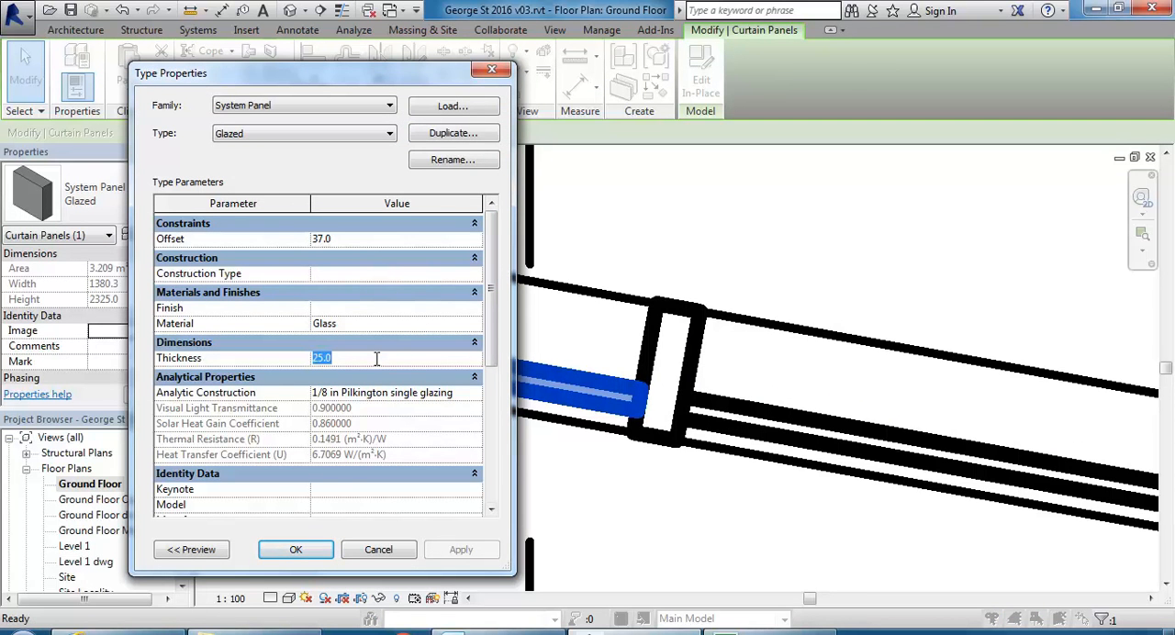
{"action": "left_click", "coordinate": [378, 239]}
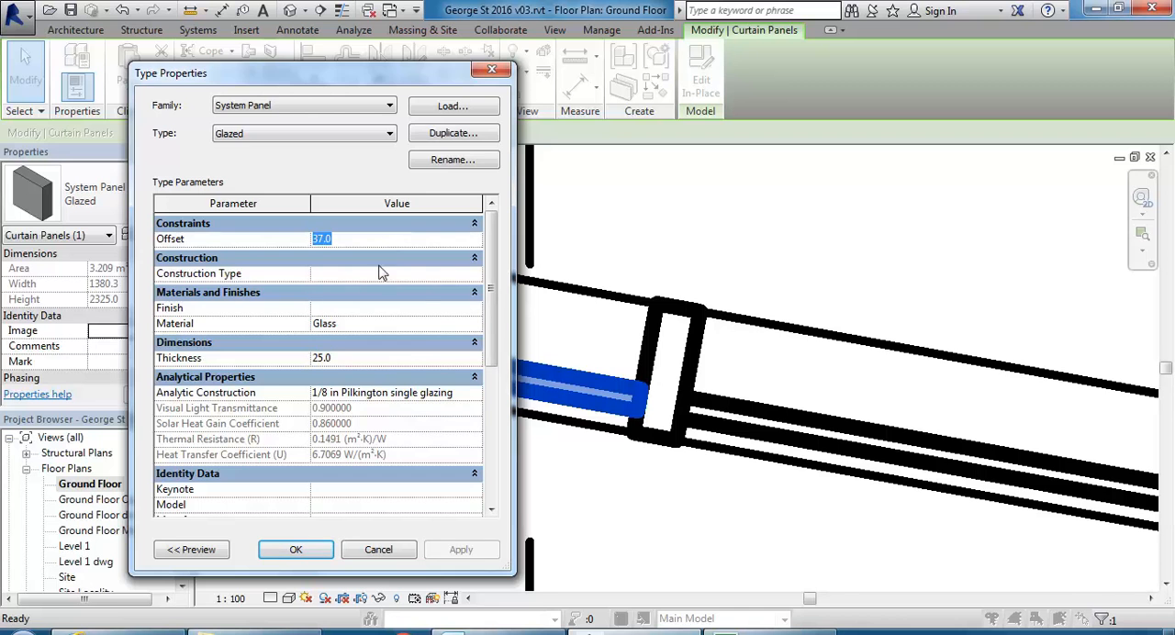
{"action": "left_click", "coordinate": [398, 553]}
Measure the distance between the glazed panel's edge and the midpoint of the intermediate mullion.
{"action": "scroll", "coordinate": [647, 378], "scroll_direction": "up", "scroll_amount": 2}
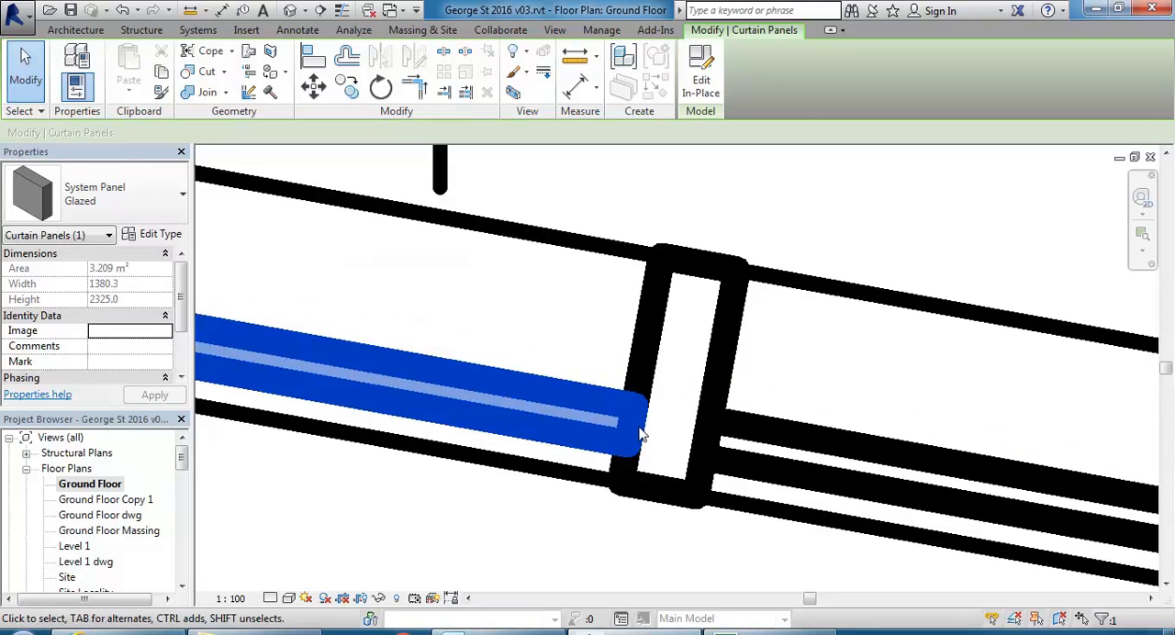
{"action": "scroll", "coordinate": [632, 423], "scroll_direction": "down", "scroll_amount": 3}
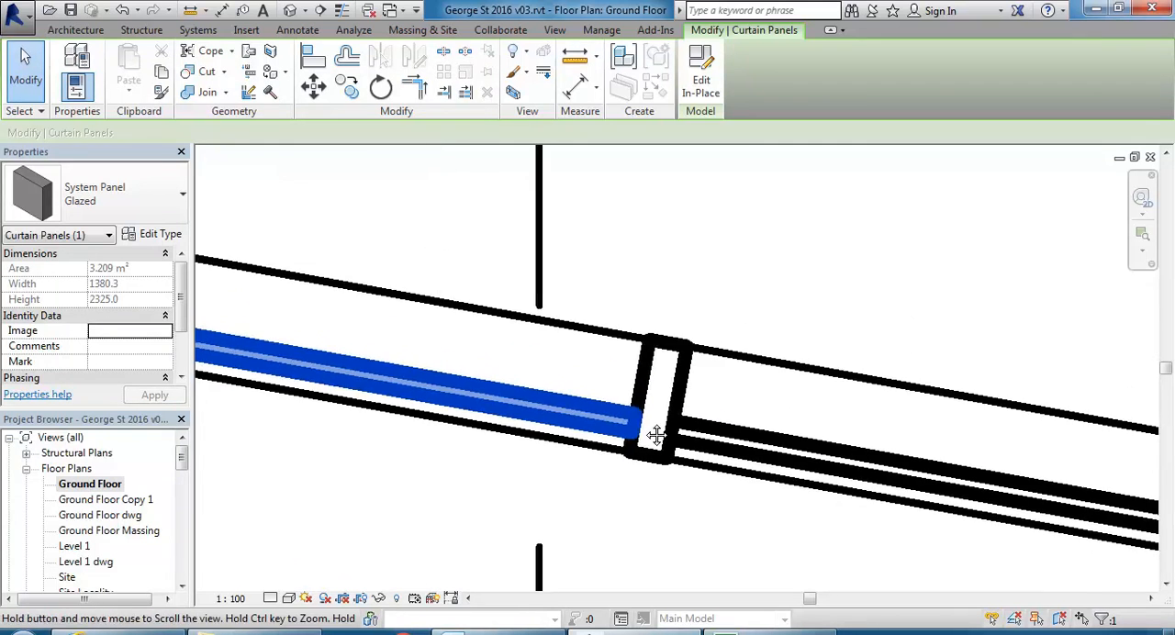
{"action": "scroll", "coordinate": [644, 420], "scroll_direction": "up", "scroll_amount": 3}
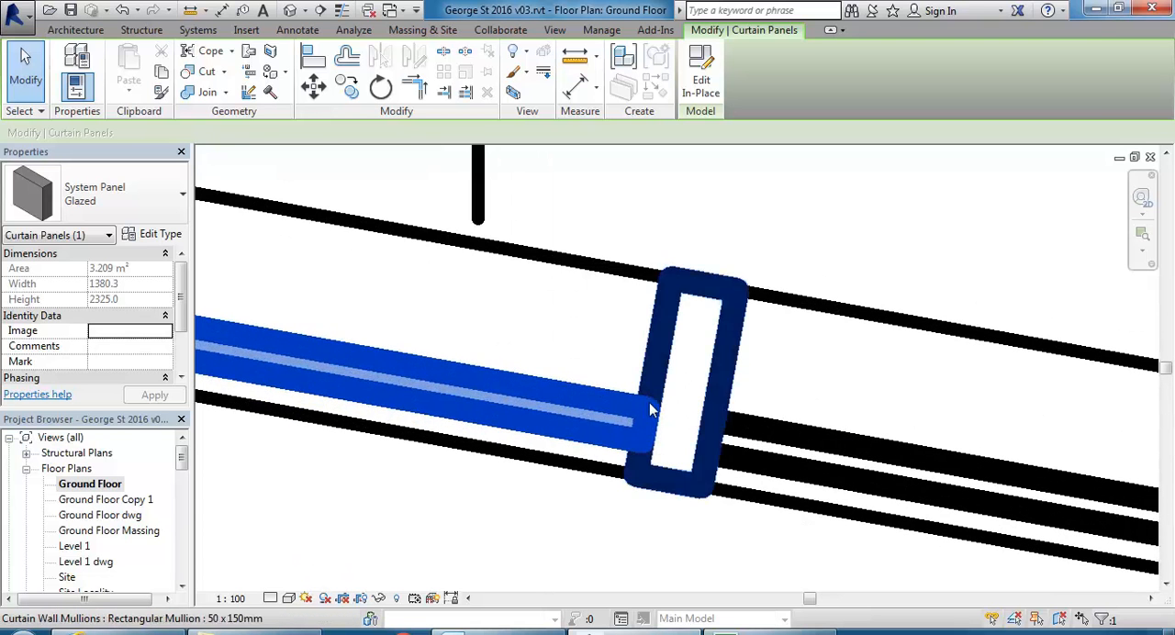
{"action": "left_click", "coordinate": [573, 61]}
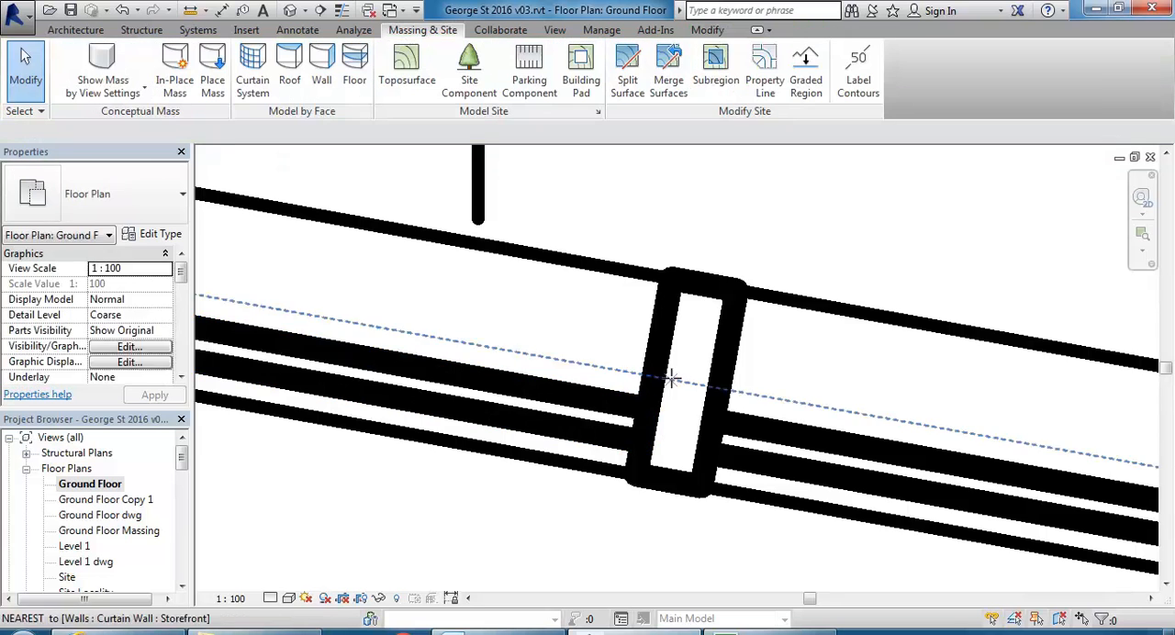
{"action": "scroll", "coordinate": [669, 368], "scroll_direction": "up", "scroll_amount": 2}
{"action": "left_click", "coordinate": [606, 441]}
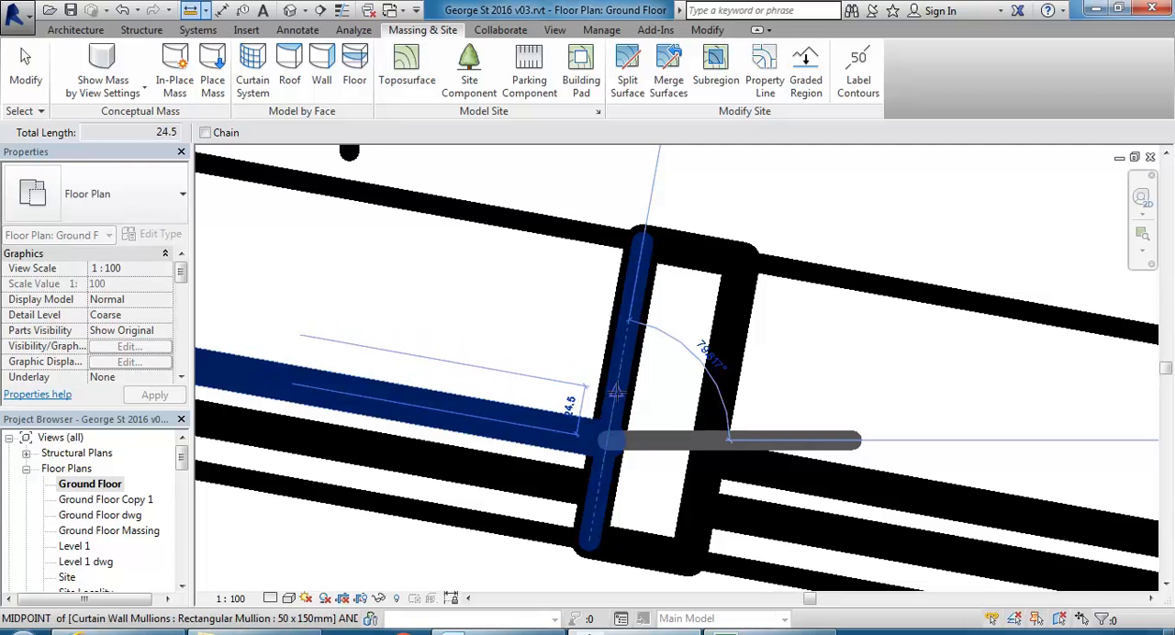
{"action": "scroll", "coordinate": [613, 391], "scroll_direction": "down", "scroll_amount": 2}
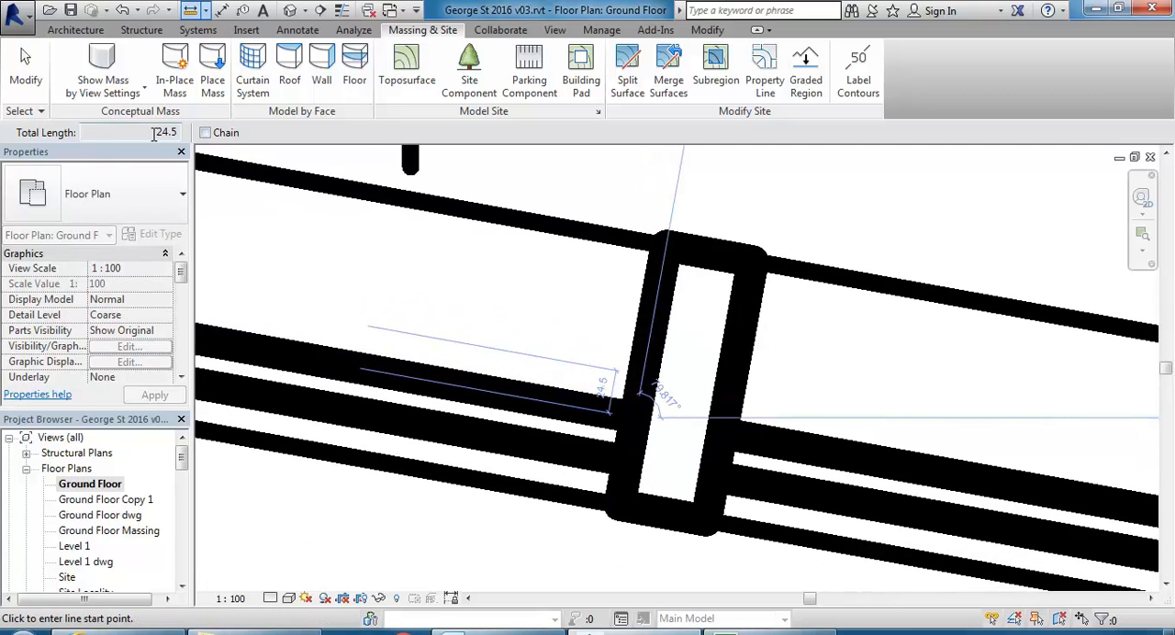
{"action": "right_click", "coordinate": [432, 273]}
{"action": "left_click", "coordinate": [451, 286]}
{"action": "right_click", "coordinate": [454, 287]}
{"action": "left_click", "coordinate": [497, 302]}
{"action": "scroll", "coordinate": [618, 370], "scroll_direction": "down", "scroll_amount": 3}
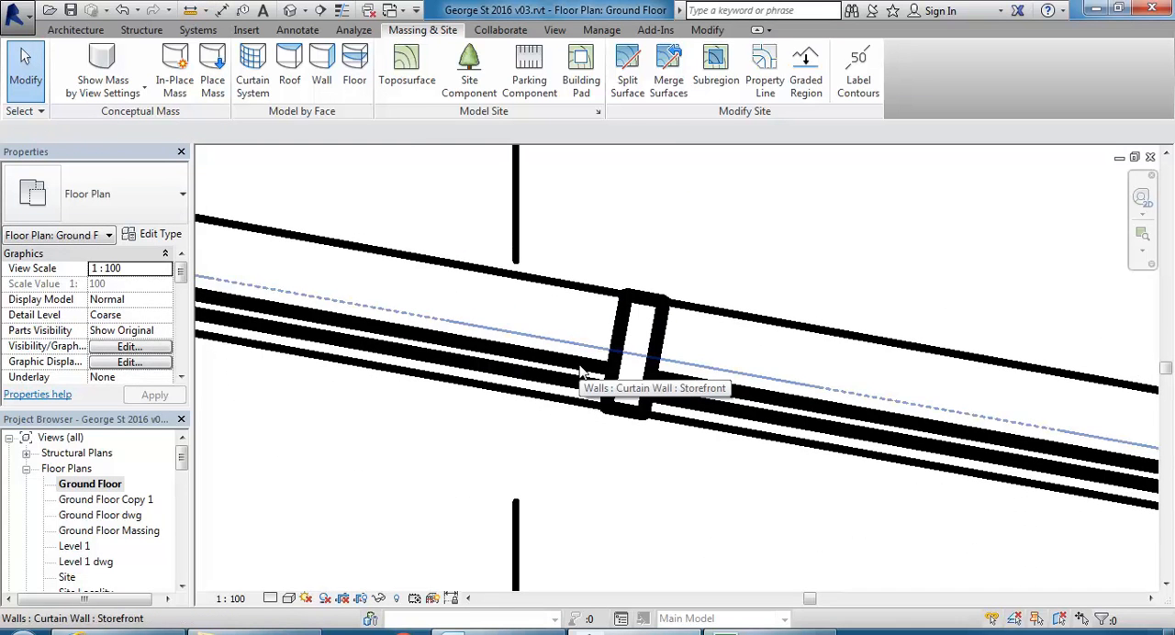
Set the Offset of the System Panel Glazed type to 0.
{"action": "key", "text": "Tab"}
{"action": "key", "text": "Tab"}
{"action": "left_click", "coordinate": [580, 369]}
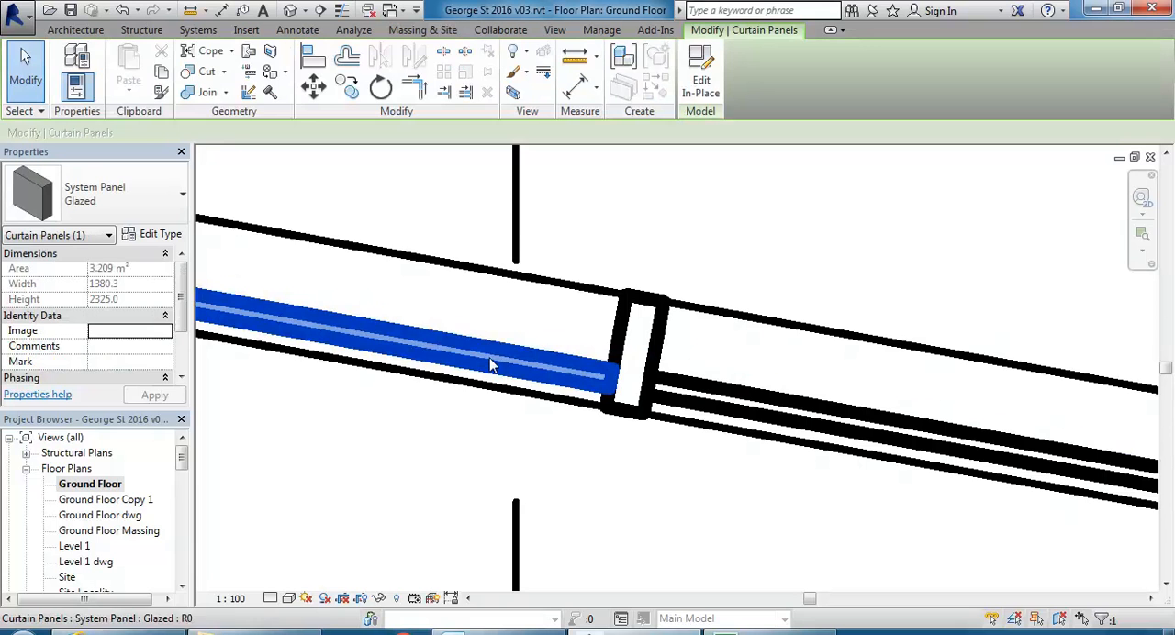
{"action": "left_click", "coordinate": [158, 235]}
{"action": "left_click", "coordinate": [362, 239]}
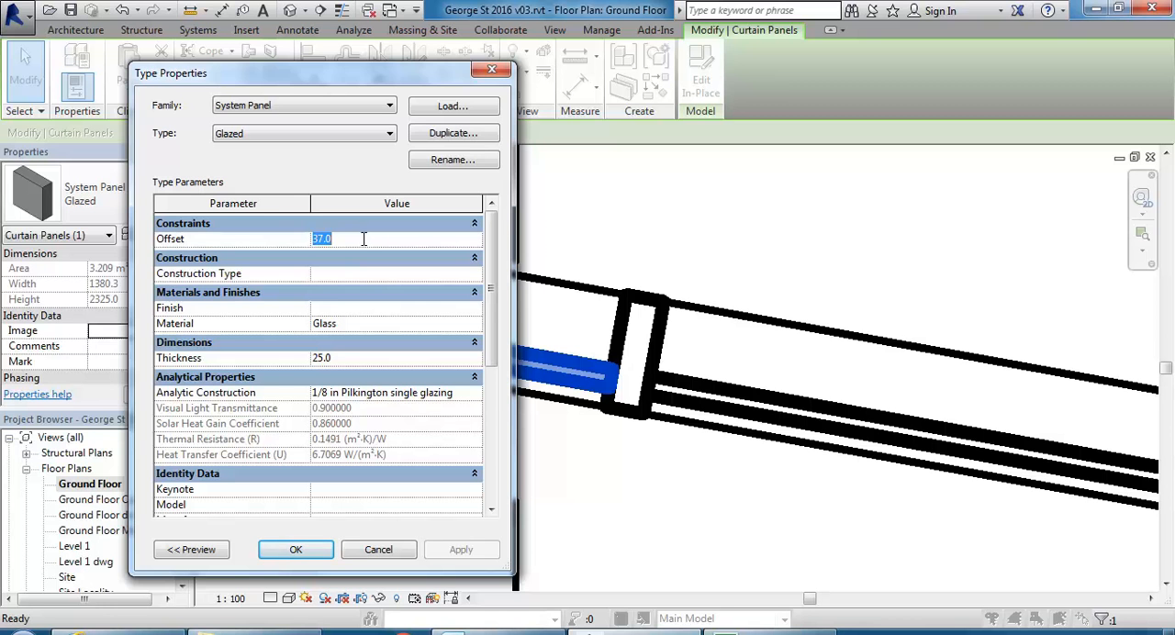
{"action": "type", "text": "0"}
{"action": "left_click", "coordinate": [299, 554]}
{"action": "scroll", "coordinate": [598, 333], "scroll_direction": "up", "scroll_amount": 3}
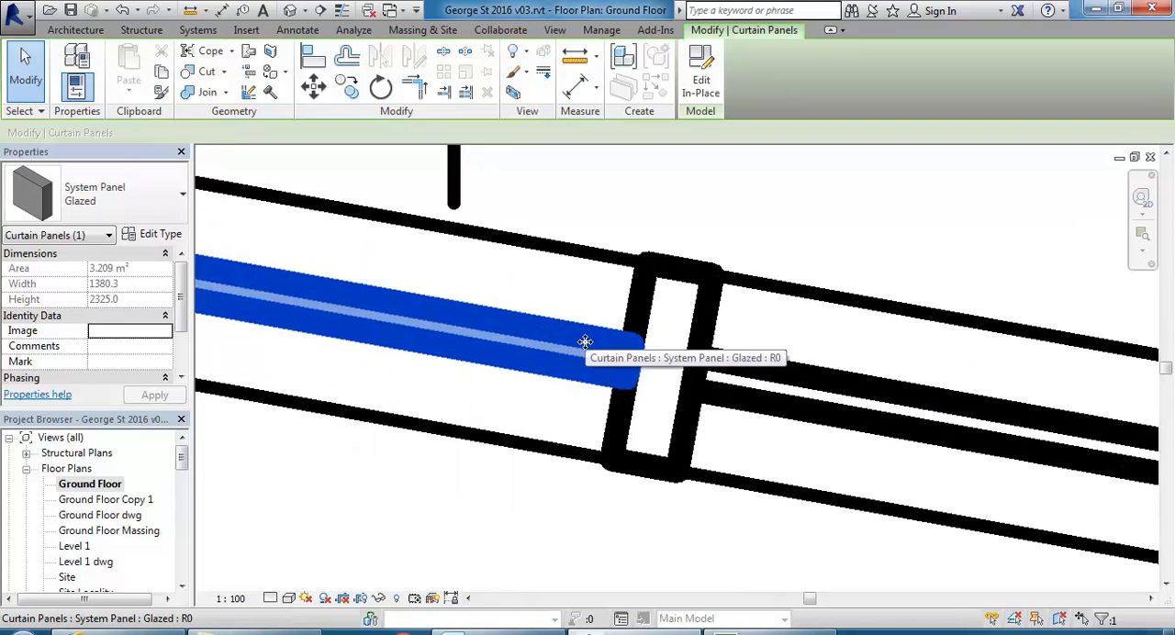
{"action": "scroll", "coordinate": [592, 347], "scroll_direction": "down", "scroll_amount": 2}
{"action": "key", "text": "Escape"}
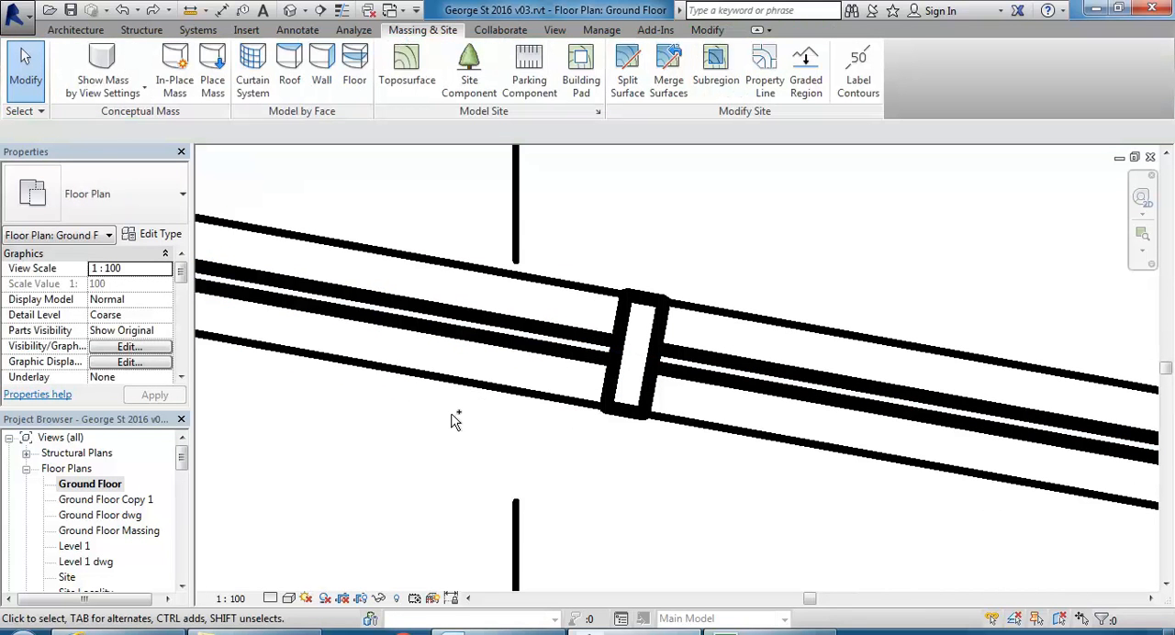
Undo the panel offset change and the change of the walls to Storefront.
{"action": "left_click", "coordinate": [121, 10]}
{"action": "left_click", "coordinate": [121, 11]}
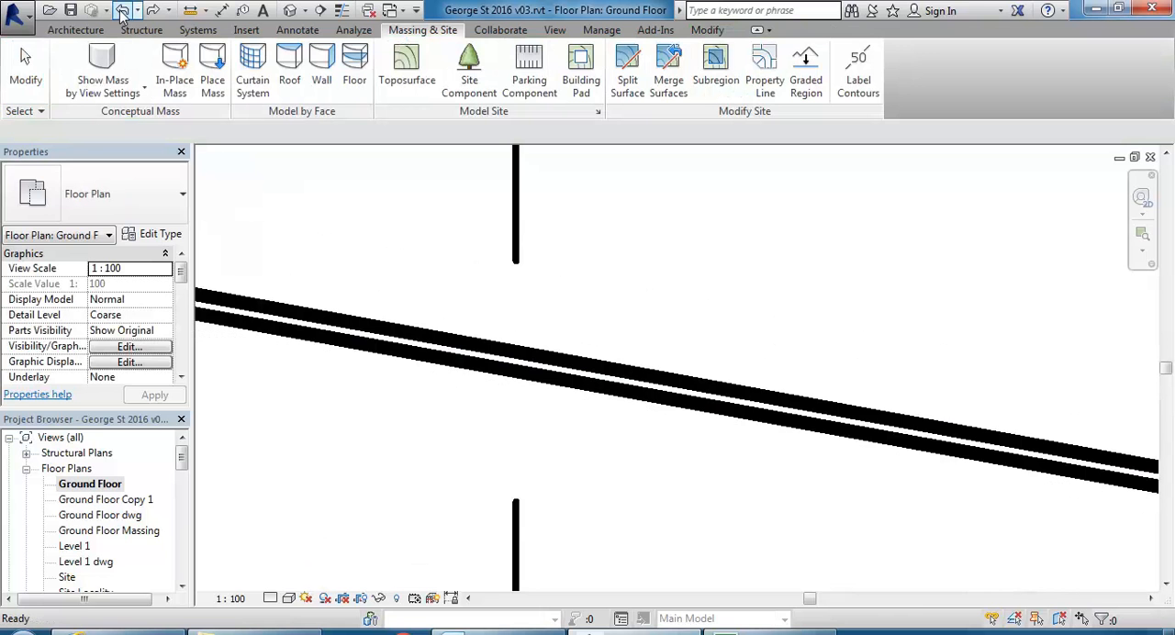
Set the System Panel Glazed type's Offset to 0 and Thickness to 20, and inspect the curtain wall corner.
{"action": "scroll", "coordinate": [456, 390], "scroll_direction": "down", "scroll_amount": 3}
{"action": "middle_click_drag", "start_coordinate": [464, 390], "coordinate": [853, 374]}
{"action": "scroll", "coordinate": [710, 366], "scroll_direction": "down", "scroll_amount": 2}
{"action": "scroll", "coordinate": [483, 296], "scroll_direction": "up", "scroll_amount": 3}
{"action": "scroll", "coordinate": [545, 321], "scroll_direction": "up", "scroll_amount": 3}
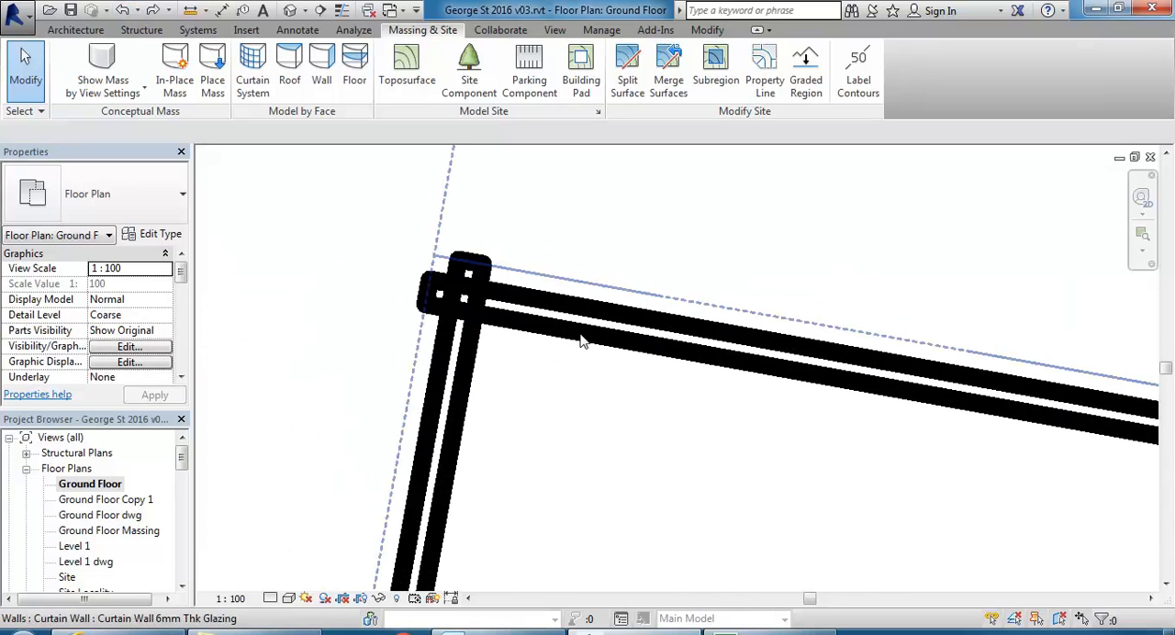
{"action": "key", "text": "Tab"}
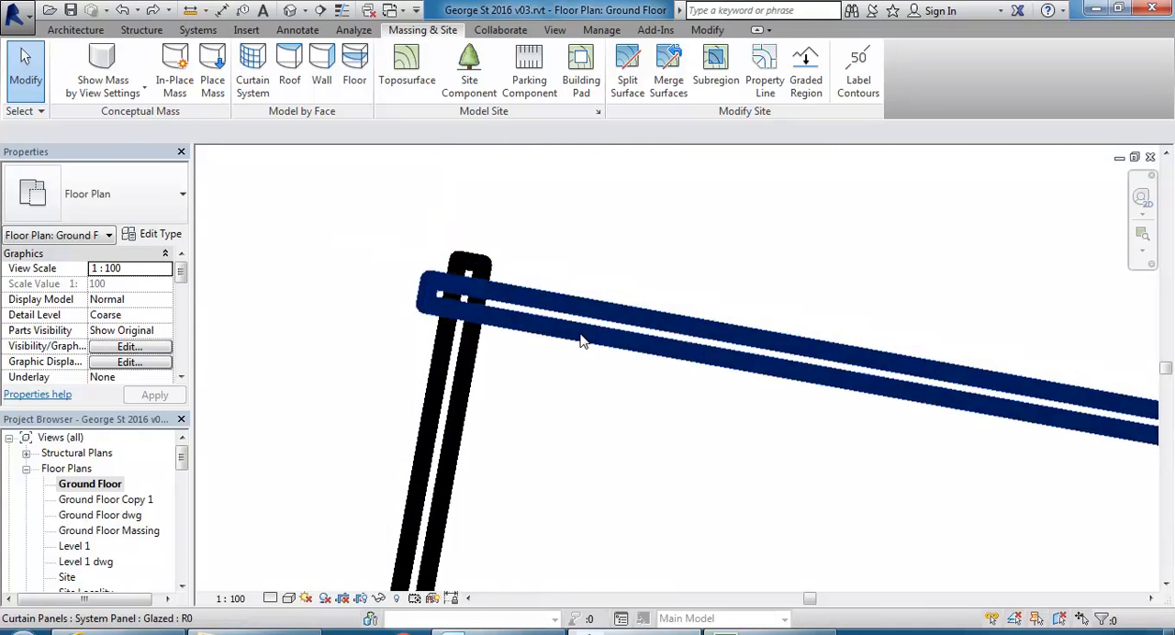
{"action": "left_click", "coordinate": [580, 342]}
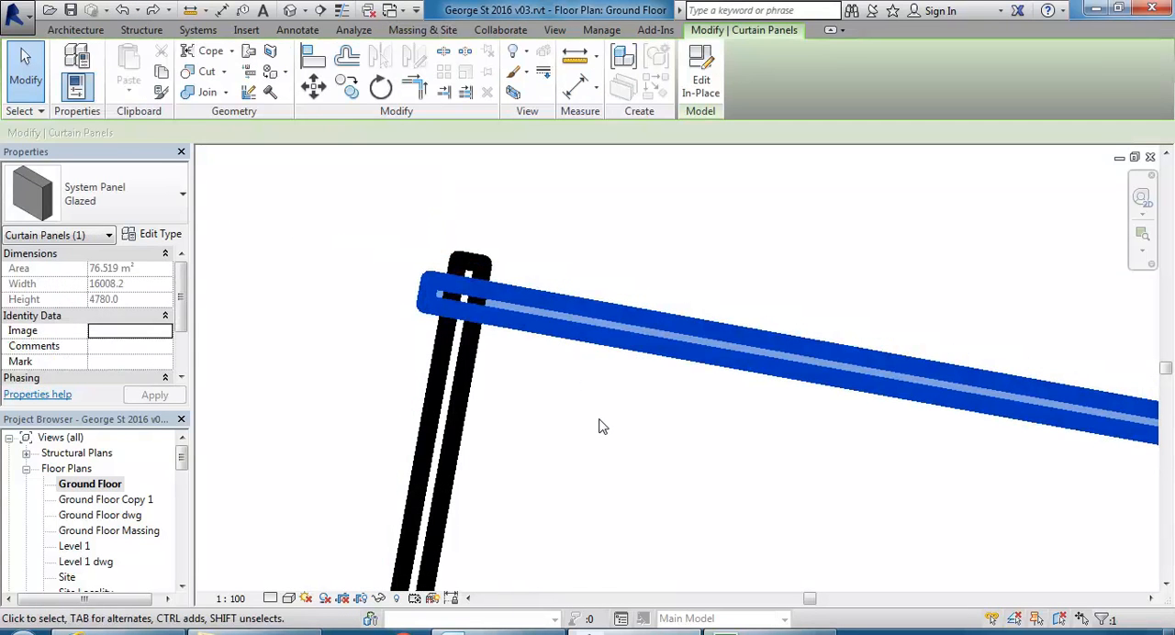
{"action": "left_click", "coordinate": [153, 236]}
{"action": "left_click", "coordinate": [377, 241]}
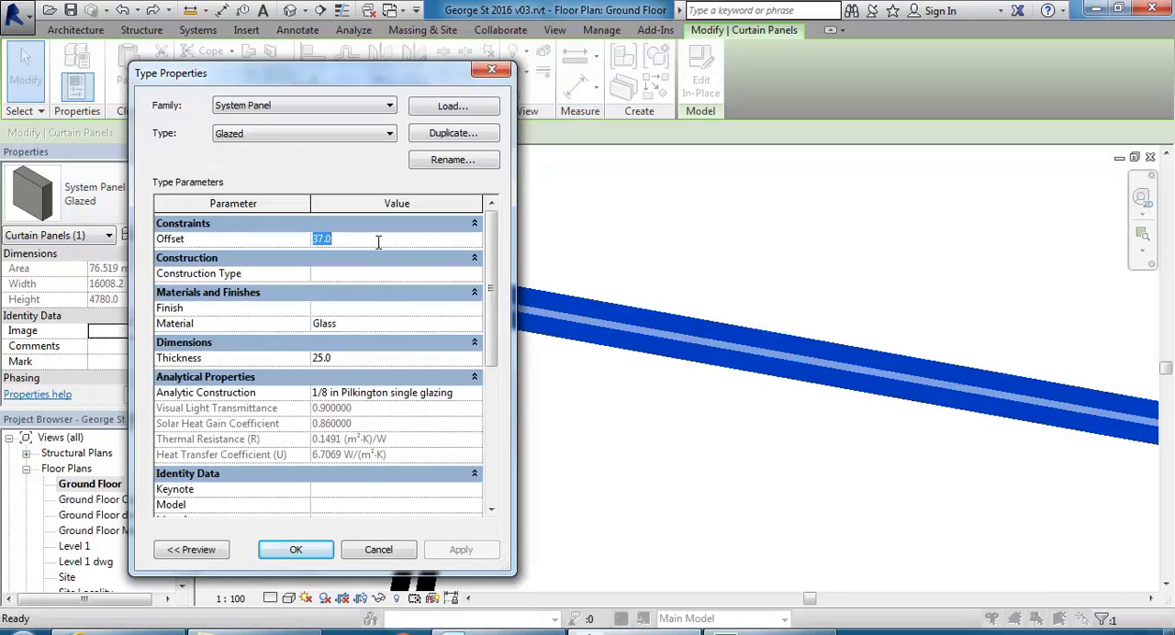
{"action": "type", "text": "0"}
{"action": "left_click", "coordinate": [364, 363]}
{"action": "type", "text": "2"}
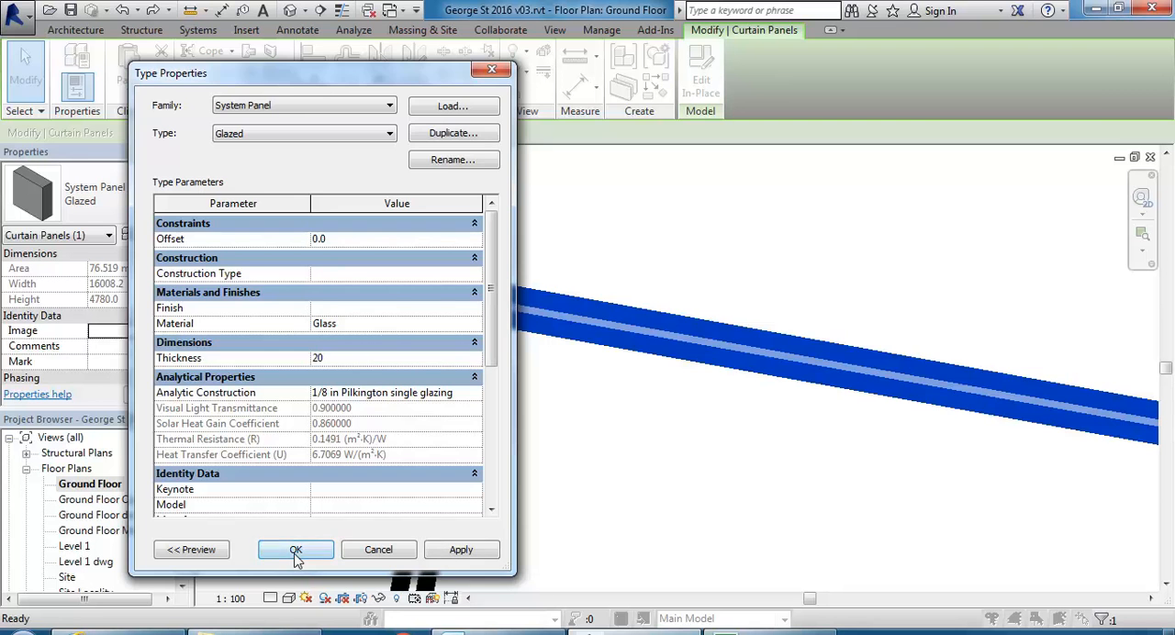
{"action": "left_click", "coordinate": [301, 548]}
{"action": "left_click", "coordinate": [394, 216]}
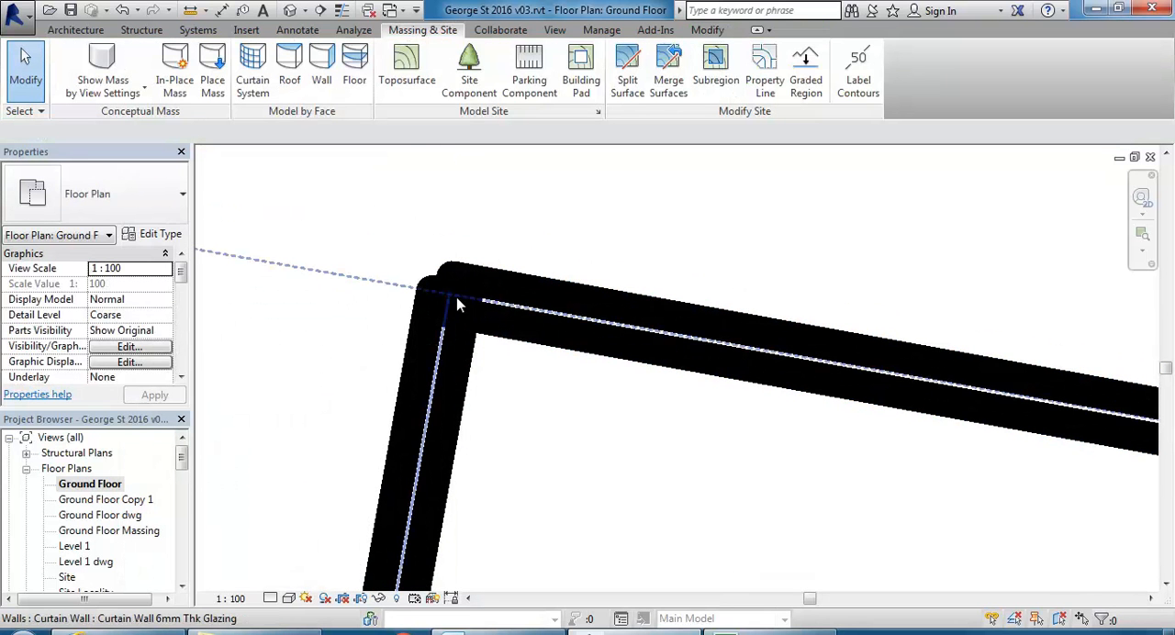
{"action": "scroll", "coordinate": [449, 295], "scroll_direction": "up", "scroll_amount": 2}
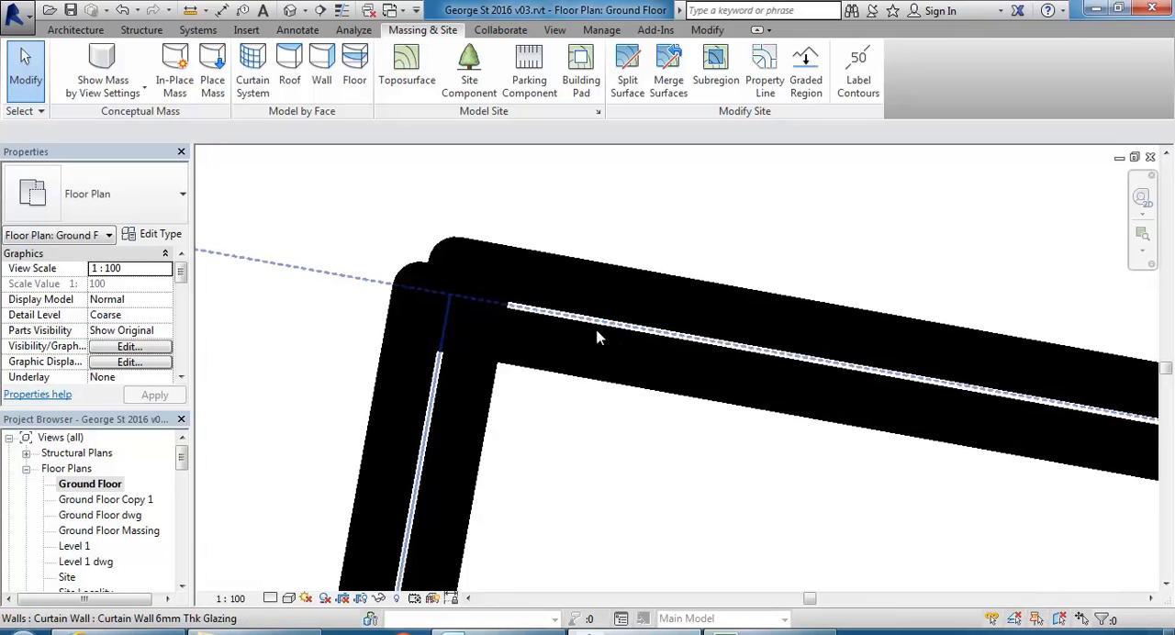
Show the floor plan with thin lines and inspect the overlapping corner of the two curtain walls.
{"action": "left_click", "coordinate": [341, 10]}
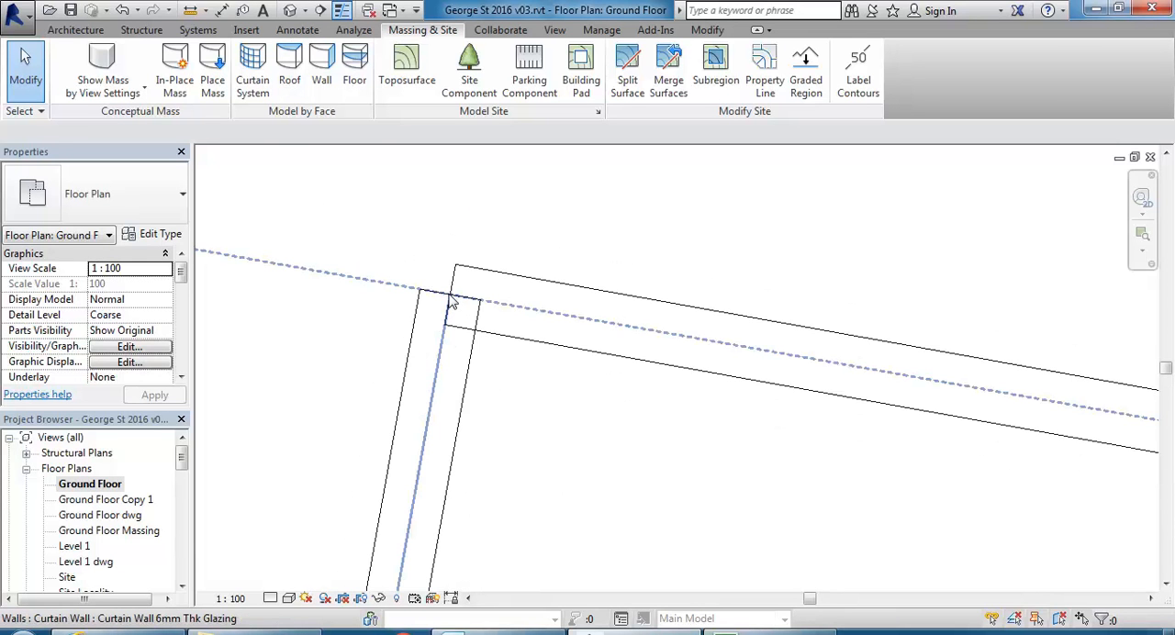
{"action": "scroll", "coordinate": [465, 287], "scroll_direction": "up", "scroll_amount": 4}
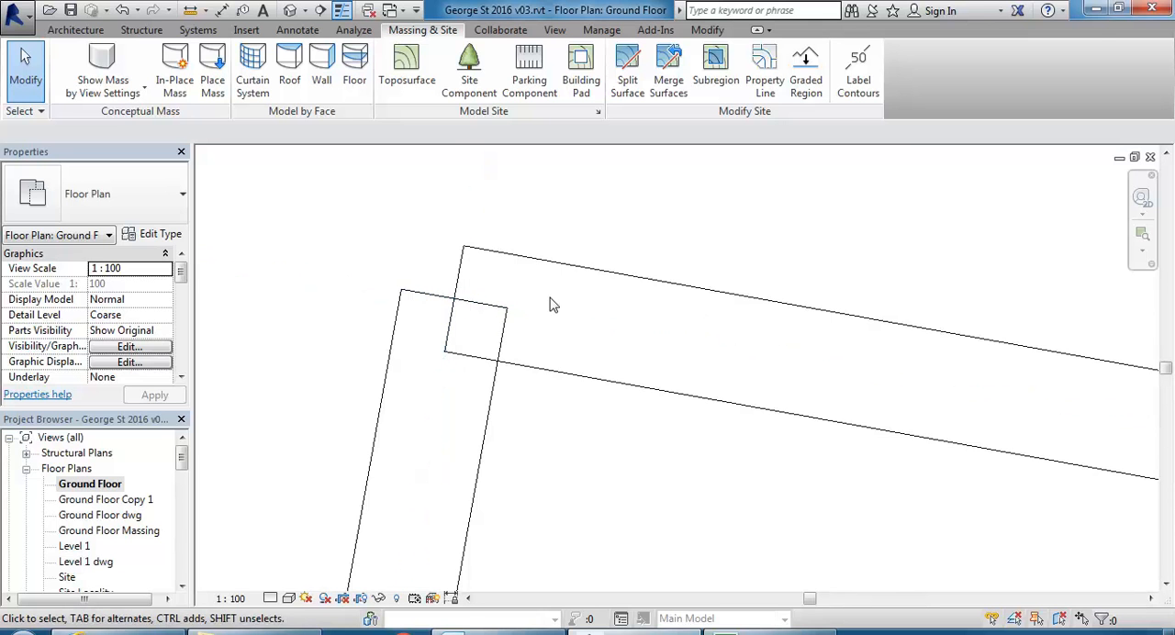
{"action": "scroll", "coordinate": [385, 283], "scroll_direction": "down", "scroll_amount": 3}
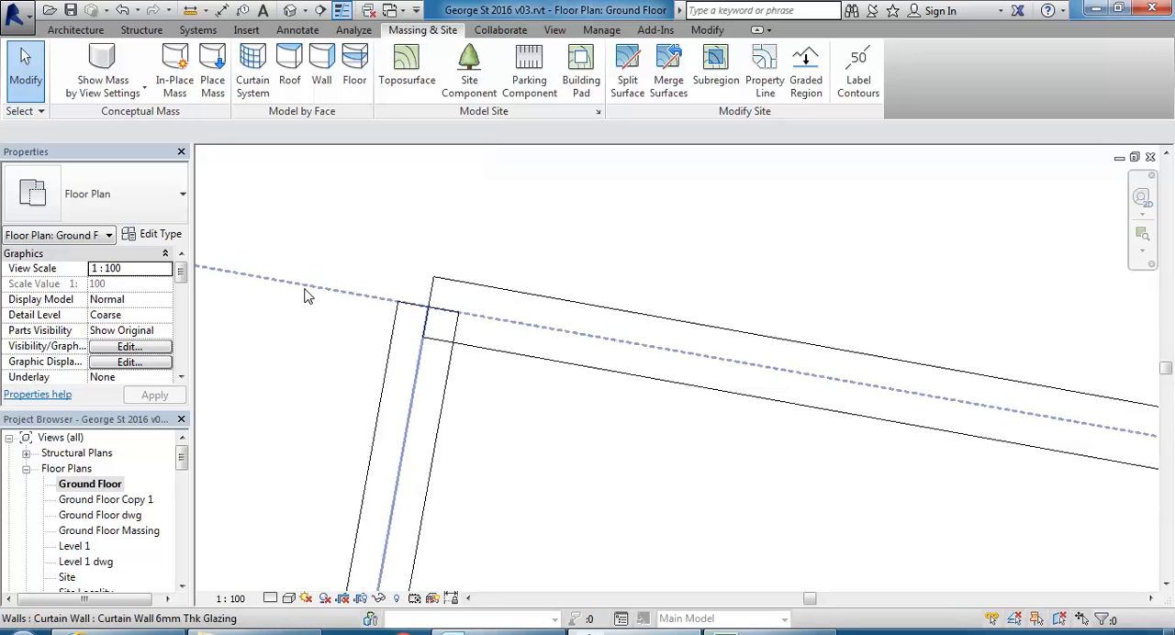
{"action": "scroll", "coordinate": [356, 305], "scroll_direction": "down", "scroll_amount": 3}
{"action": "scroll", "coordinate": [361, 320], "scroll_direction": "up", "scroll_amount": 3}
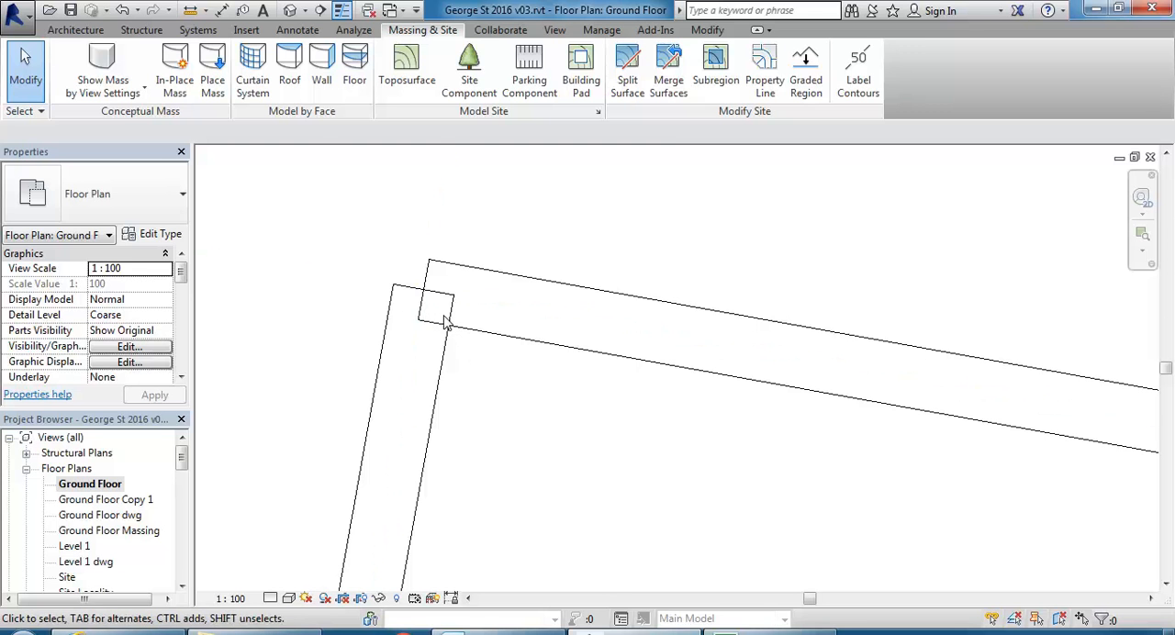
Try to pull the short curtain wall's end back to the inner edge of the long curtain wall at the corner.
{"action": "left_click", "coordinate": [410, 295]}
{"action": "left_click_drag", "start_coordinate": [412, 288], "coordinate": [408, 340]}
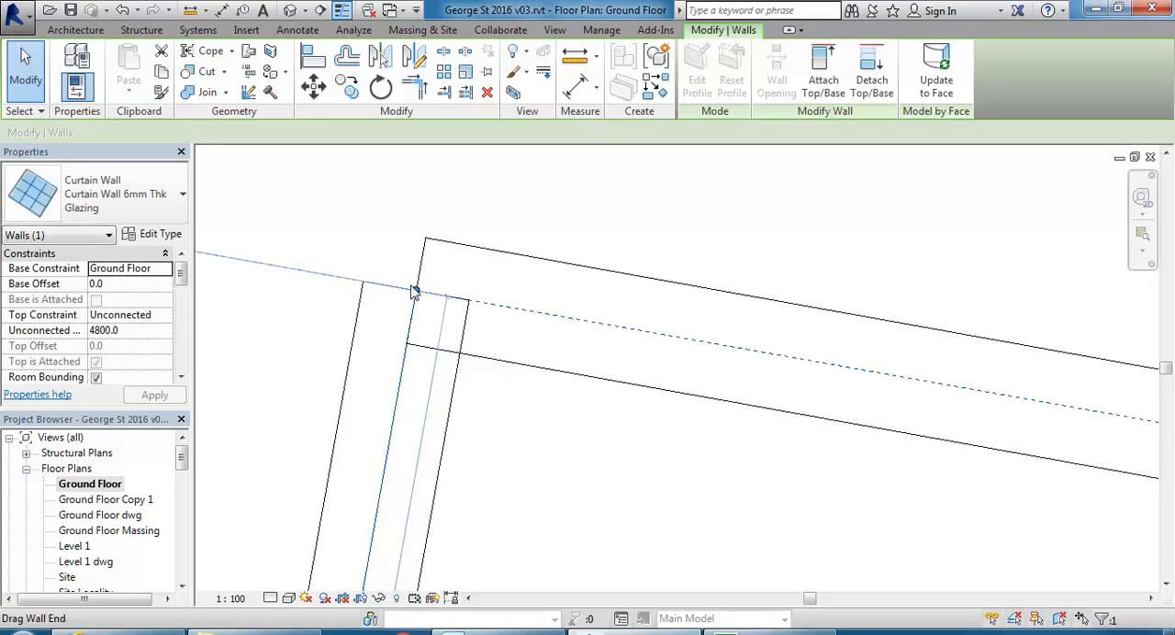
{"action": "right_click", "coordinate": [412, 291]}
{"action": "left_click", "coordinate": [450, 297]}
{"action": "left_click_drag", "start_coordinate": [414, 294], "coordinate": [409, 340]}
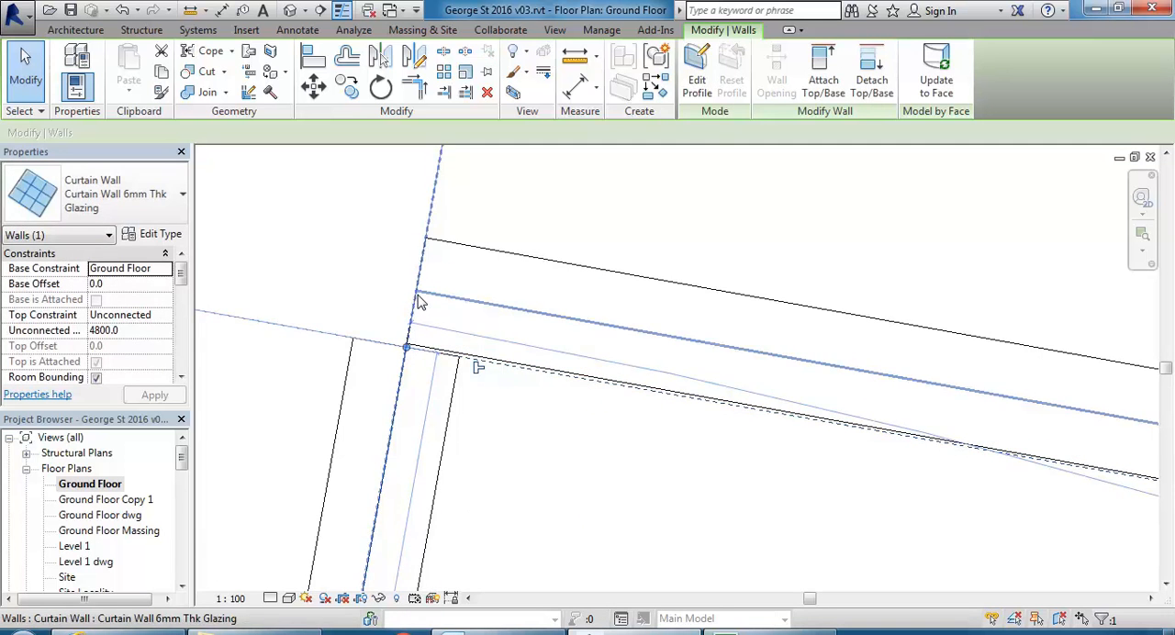
{"action": "left_click_drag", "start_coordinate": [414, 294], "coordinate": [406, 346]}
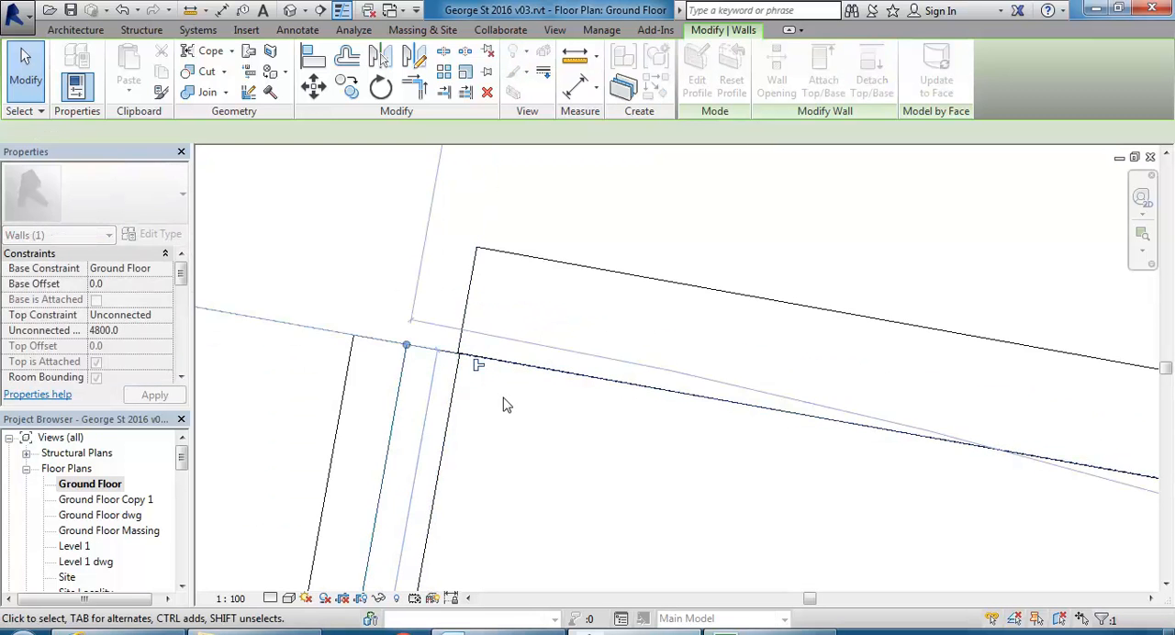
{"action": "left_click", "coordinate": [473, 382]}
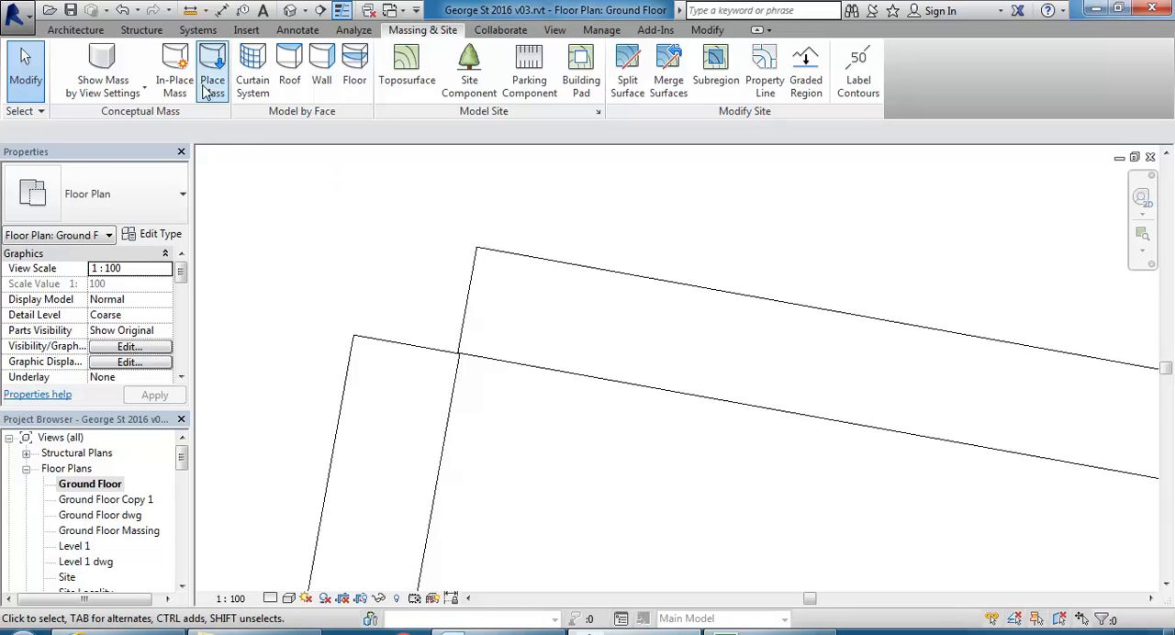
Undo the wall end adjustments at the corner and turn off the thin lines display.
{"action": "left_click", "coordinate": [122, 10]}
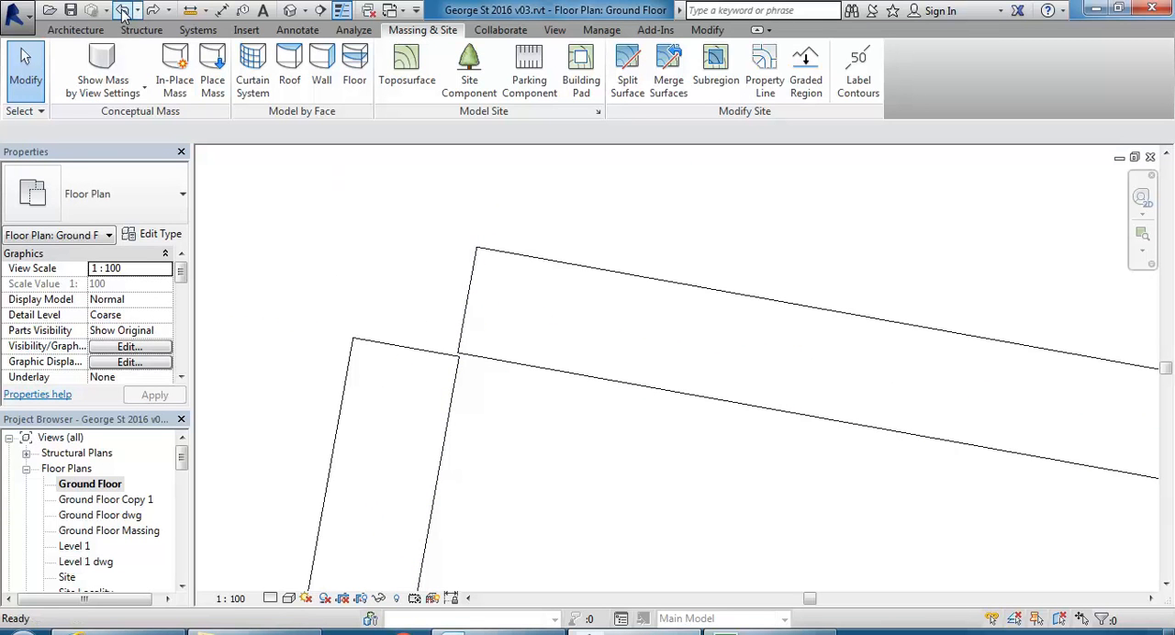
{"action": "left_click", "coordinate": [123, 10]}
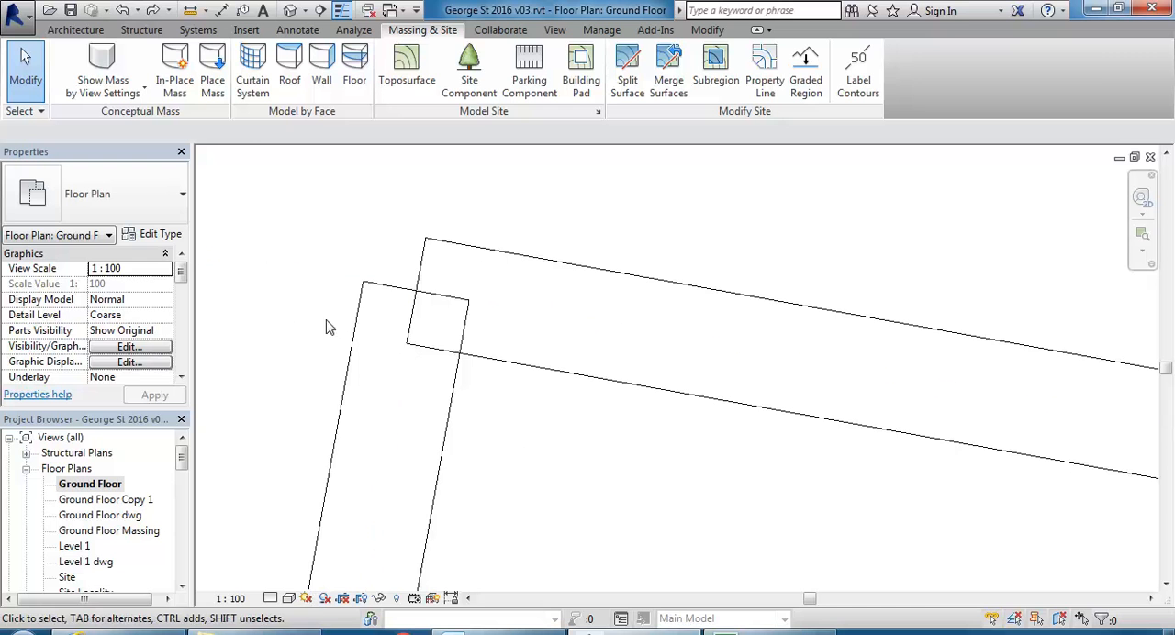
{"action": "scroll", "coordinate": [327, 323], "scroll_direction": "down", "scroll_amount": 2}
{"action": "left_click", "coordinate": [341, 10]}
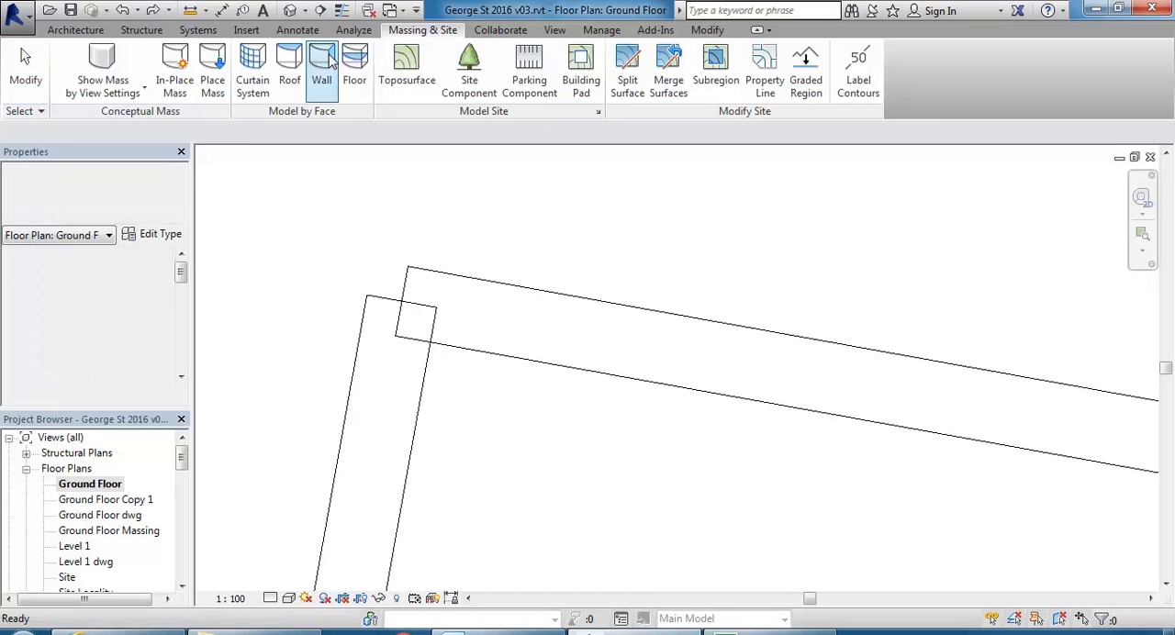
Open the 3D No Exterior Walls view and show the ground floor curtain walls from the front.
{"action": "scroll", "coordinate": [467, 479], "scroll_direction": "down", "scroll_amount": 8}
{"action": "middle_click_drag", "start_coordinate": [466, 444], "coordinate": [443, 300]}
{"action": "middle_click_drag", "start_coordinate": [510, 390], "coordinate": [545, 384]}
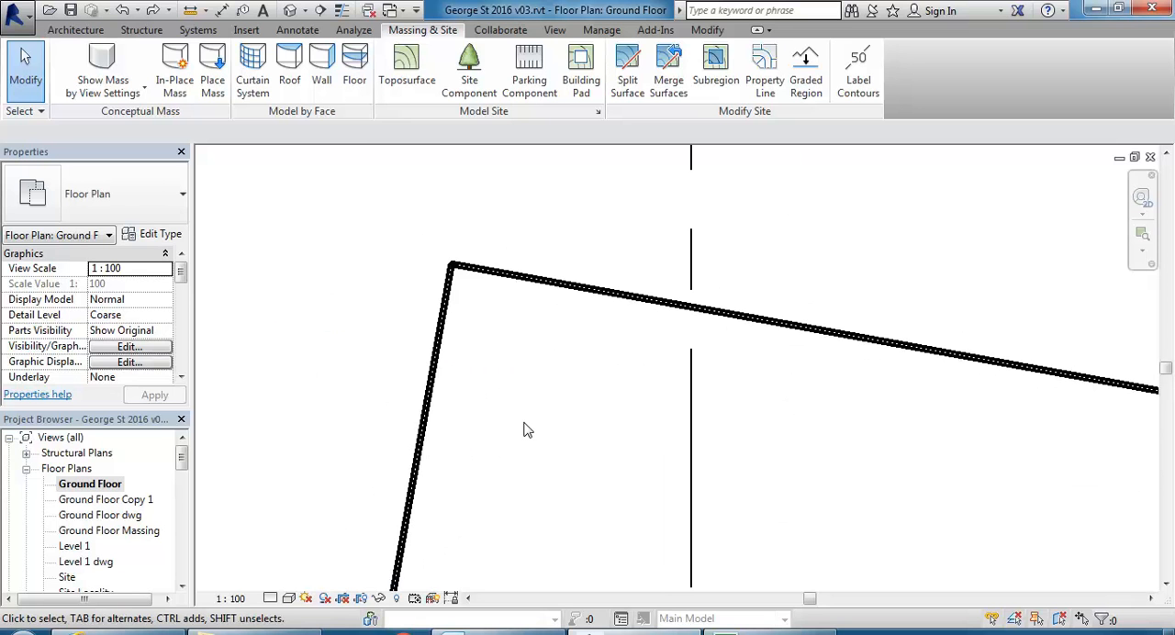
{"action": "scroll", "coordinate": [448, 275], "scroll_direction": "up", "scroll_amount": 4}
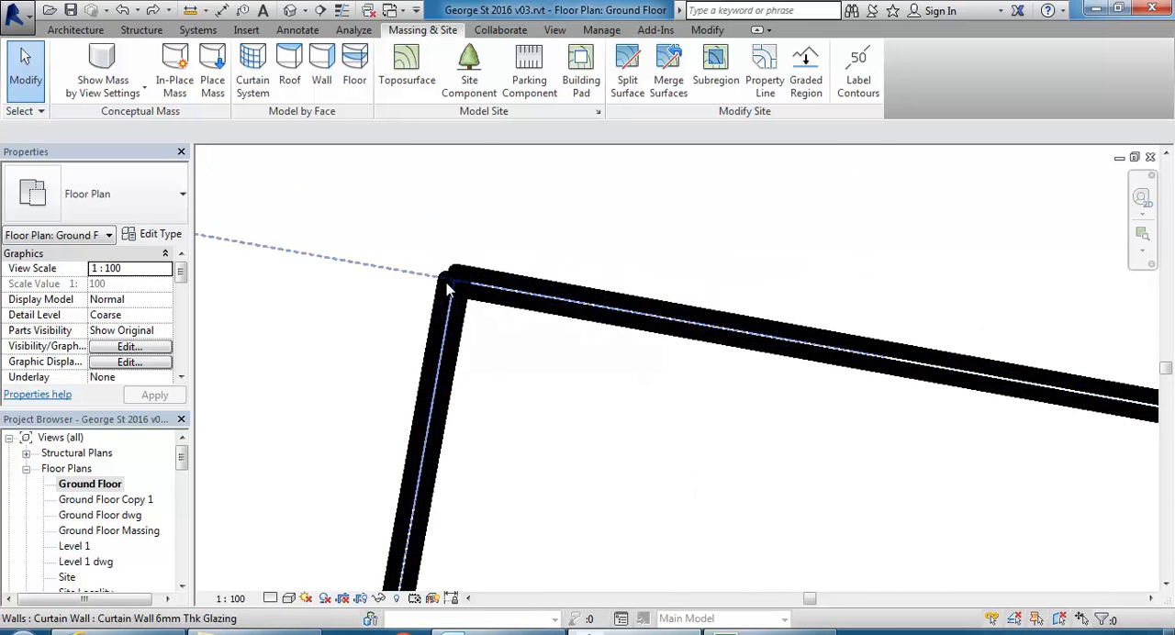
{"action": "scroll", "coordinate": [477, 312], "scroll_direction": "down", "scroll_amount": 4}
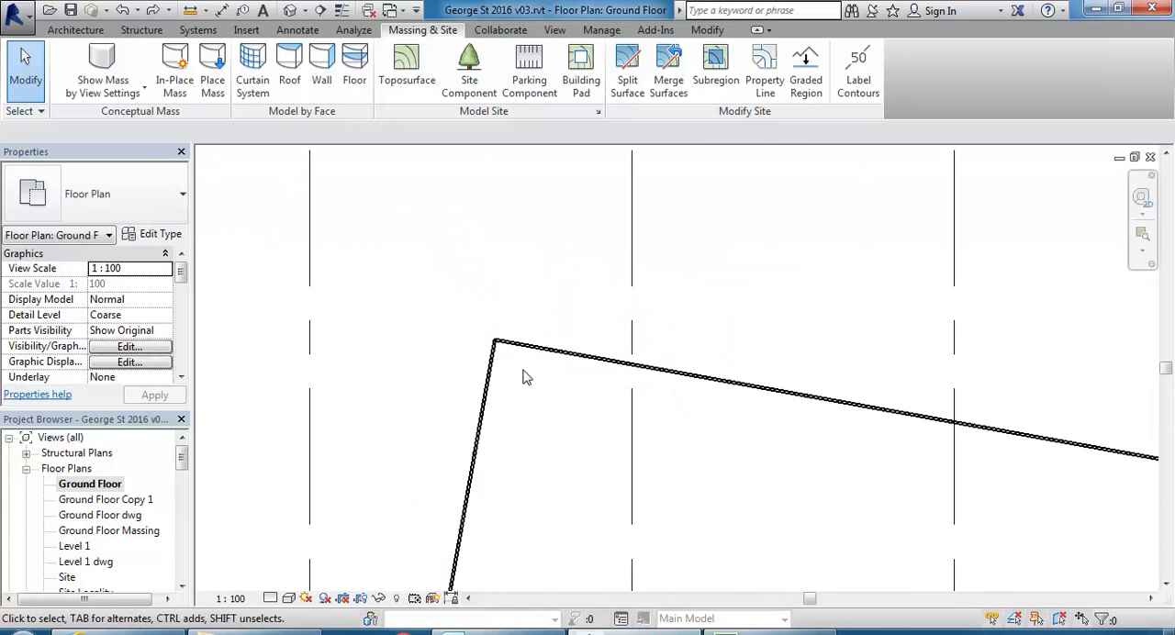
{"action": "scroll", "coordinate": [475, 309], "scroll_direction": "down", "scroll_amount": 3}
{"action": "middle_click_drag", "start_coordinate": [435, 321], "coordinate": [398, 321]}
{"action": "left_click_drag", "start_coordinate": [182, 465], "coordinate": [184, 510]}
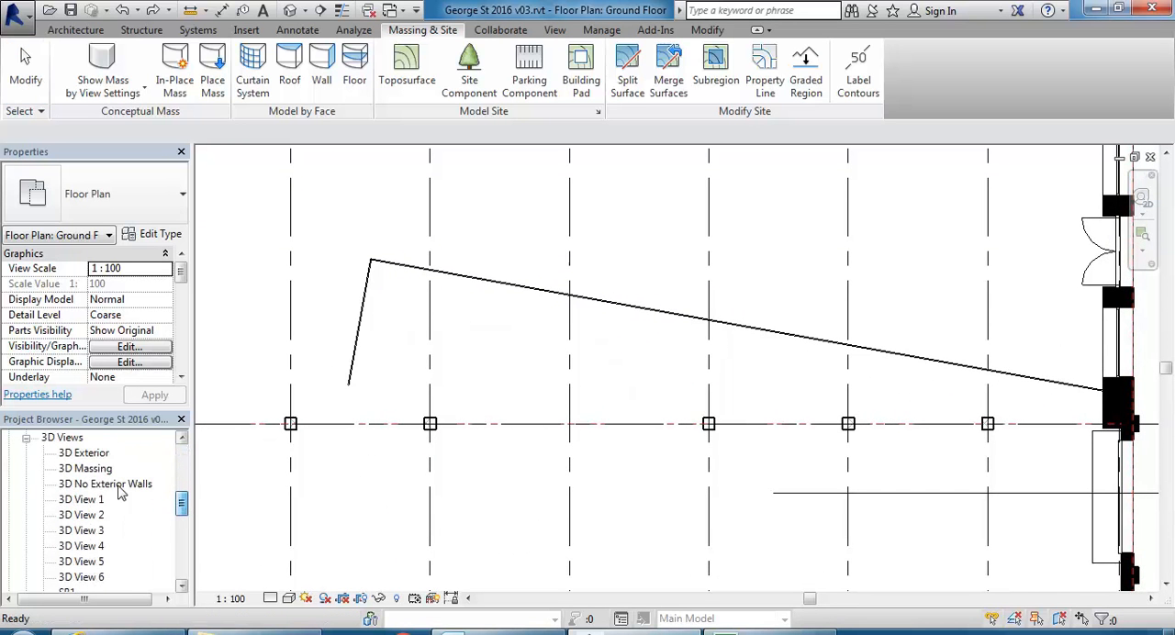
{"action": "double_click", "coordinate": [85, 484]}
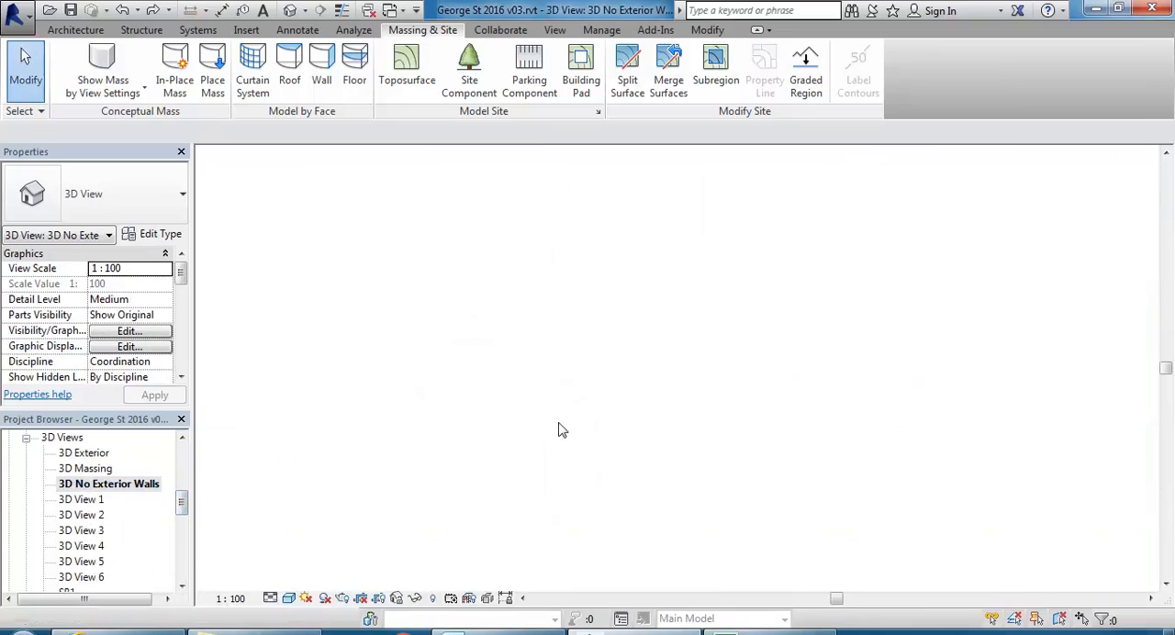
{"action": "scroll", "coordinate": [621, 420], "scroll_direction": "down", "scroll_amount": 3}
{"action": "middle_click_drag", "start_coordinate": [633, 413], "coordinate": [711, 444], "text": "shift"}
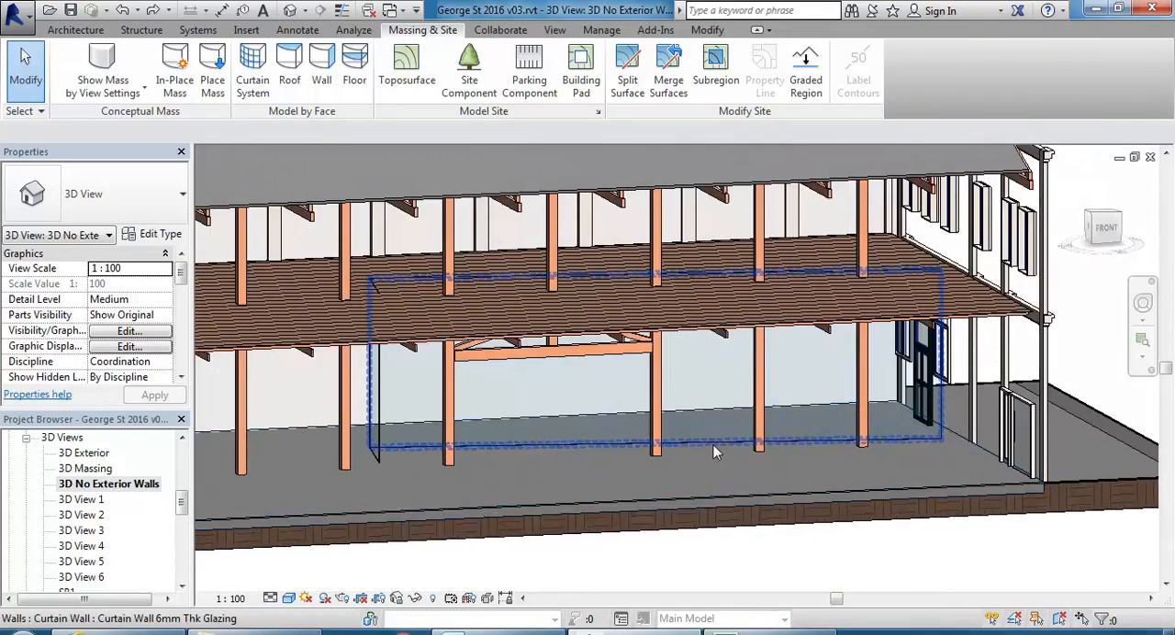
Duplicate the long curtain wall's type under the name "2400 wide".
{"action": "left_click", "coordinate": [707, 431]}
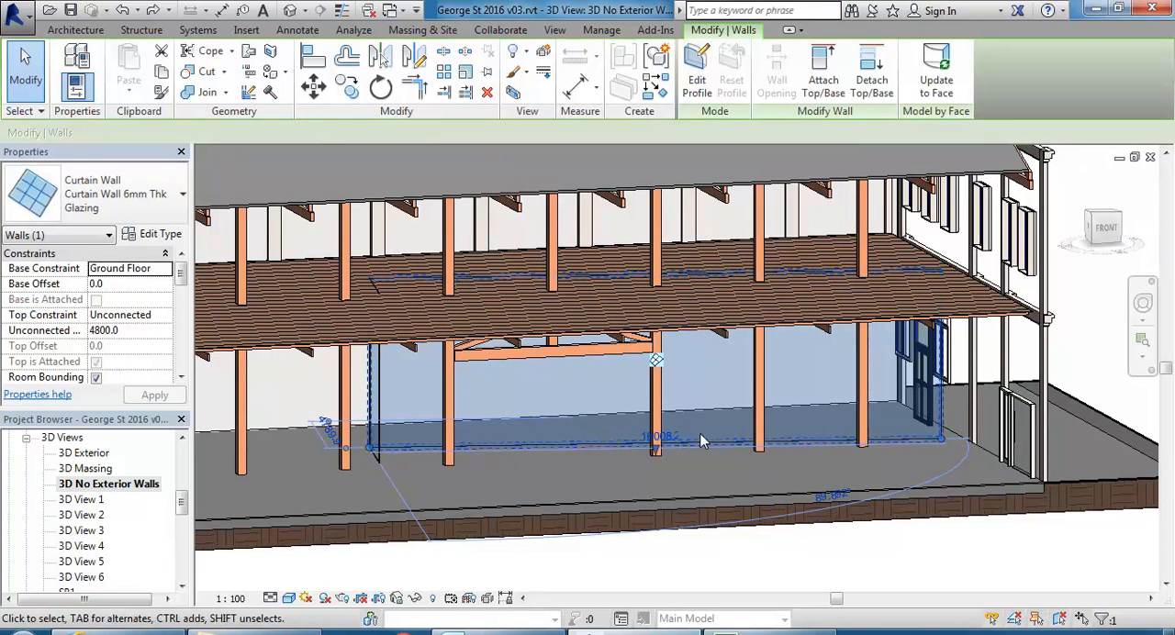
{"action": "left_click", "coordinate": [152, 236]}
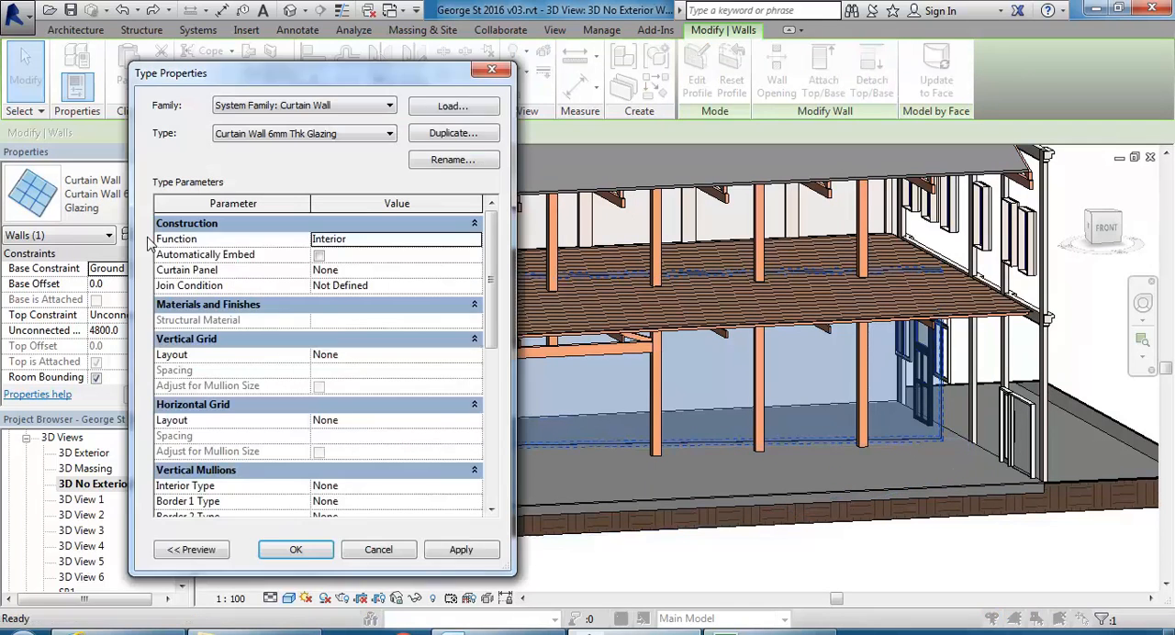
{"action": "left_click", "coordinate": [453, 134]}
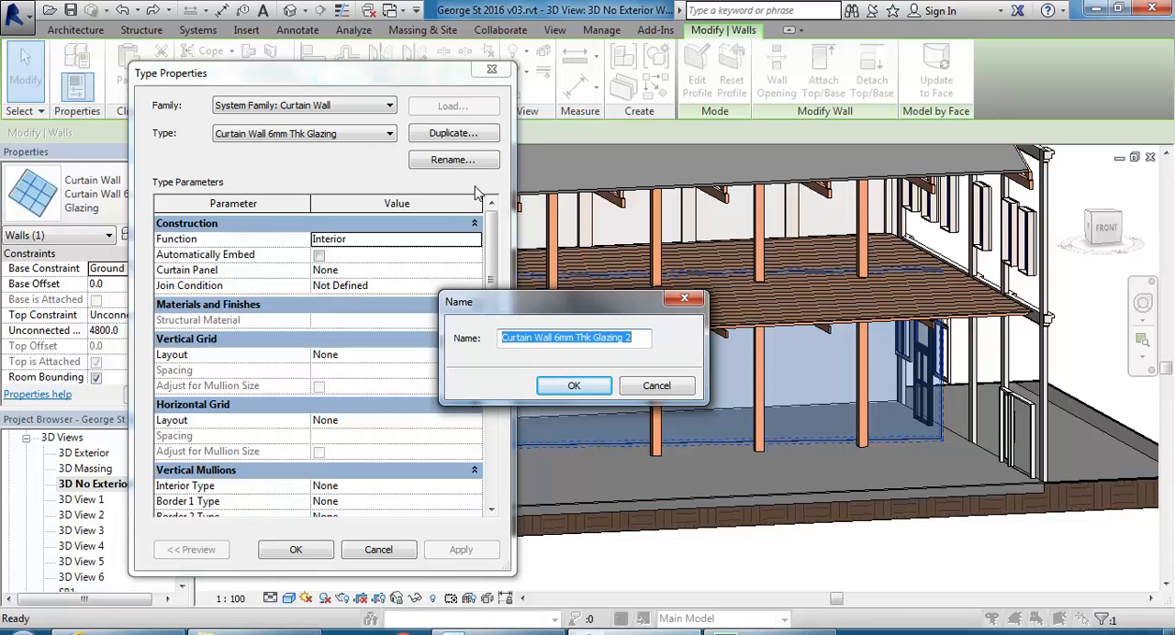
{"action": "type", "text": "240"}
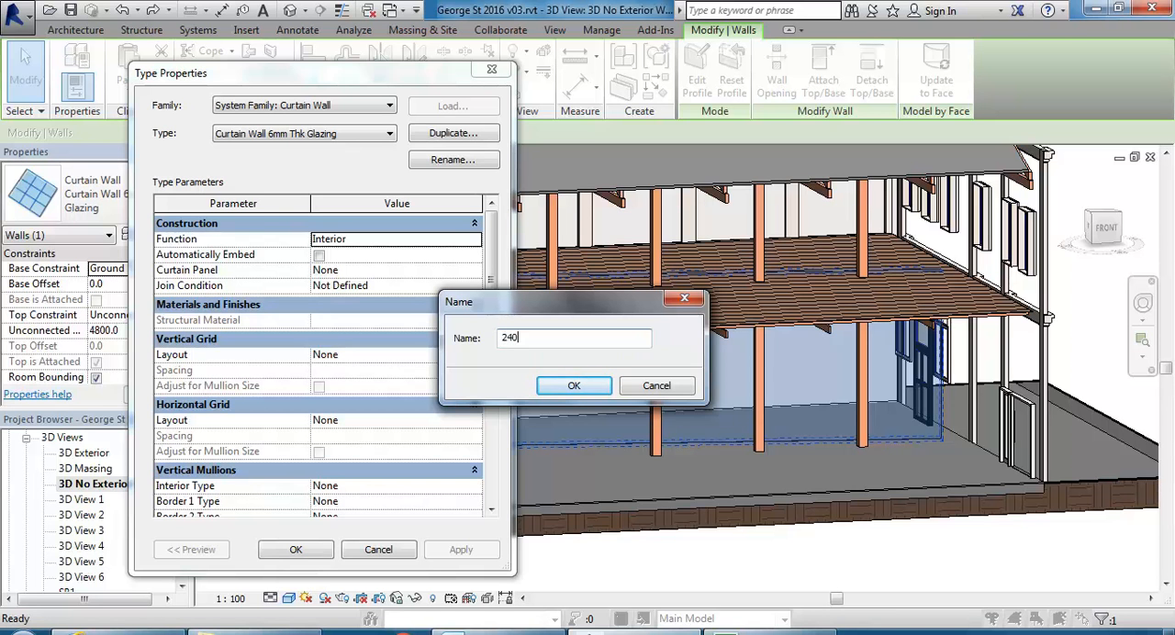
{"action": "type", "text": "0 wide"}
{"action": "left_click", "coordinate": [576, 386]}
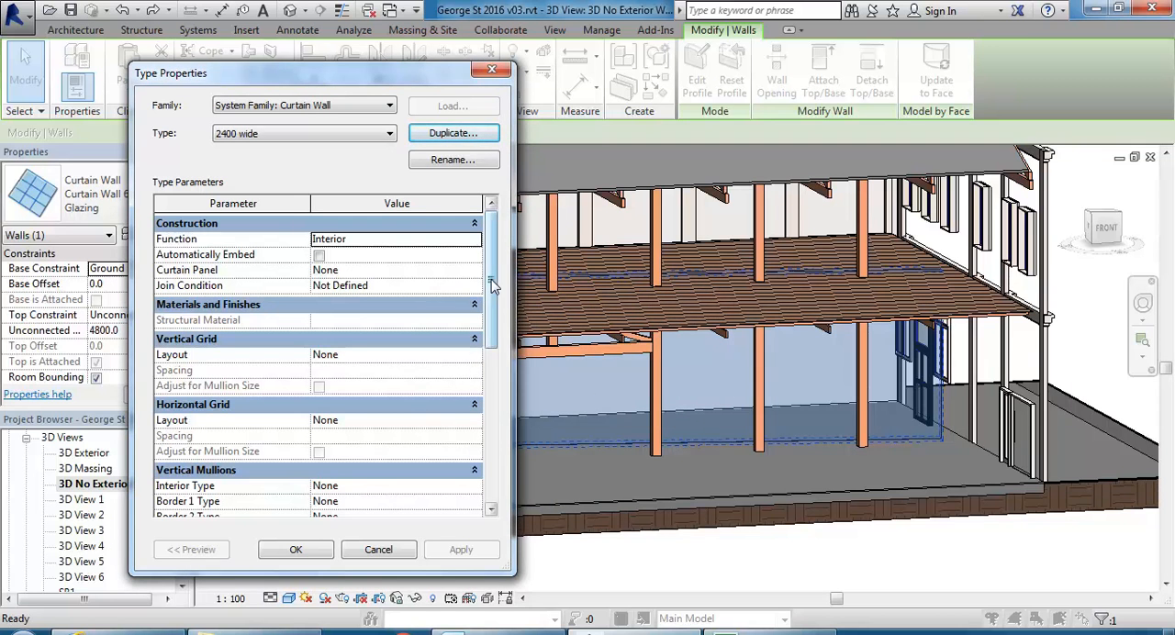
Set the 2400 wide type's vertical grid layout to Maximum Spacing with a spacing of 2400 and apply it to the wall.
{"action": "left_click_drag", "start_coordinate": [491, 289], "coordinate": [493, 306]}
{"action": "left_click", "coordinate": [475, 322]}
{"action": "left_click", "coordinate": [473, 320]}
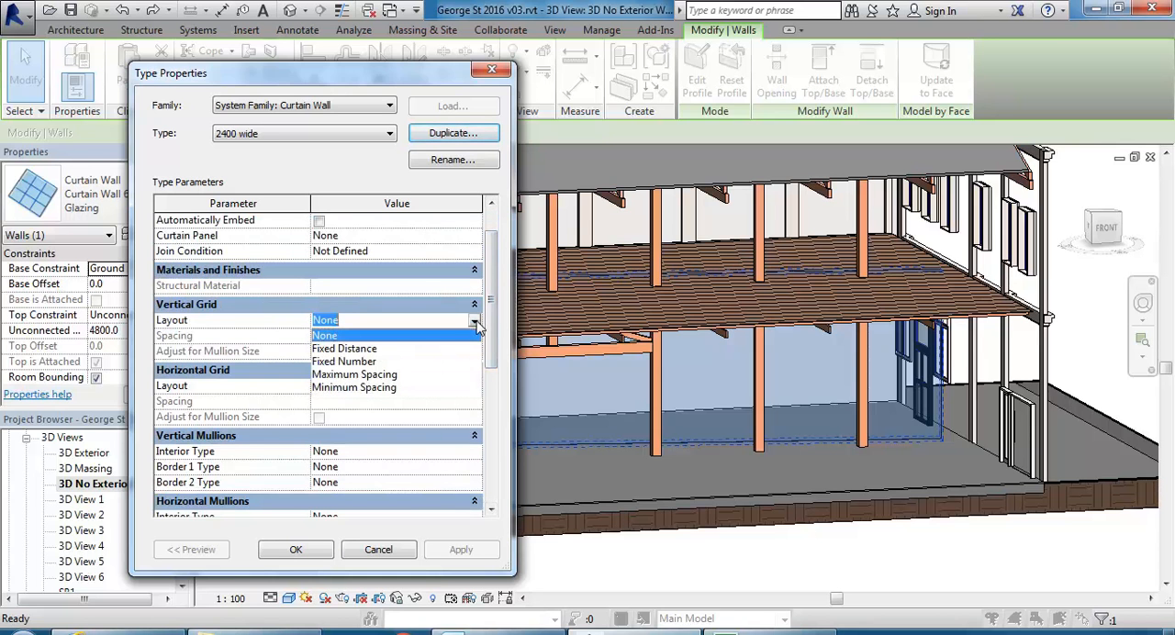
{"action": "left_click", "coordinate": [356, 374]}
{"action": "left_click", "coordinate": [362, 337]}
{"action": "type", "text": "2400"}
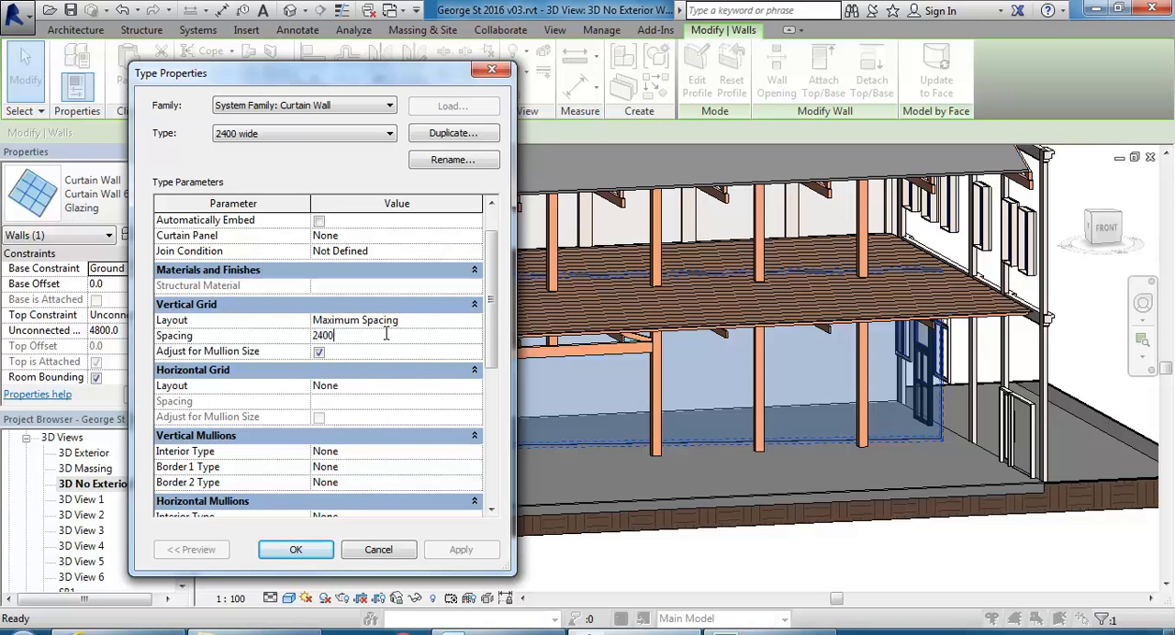
{"action": "left_click", "coordinate": [413, 323]}
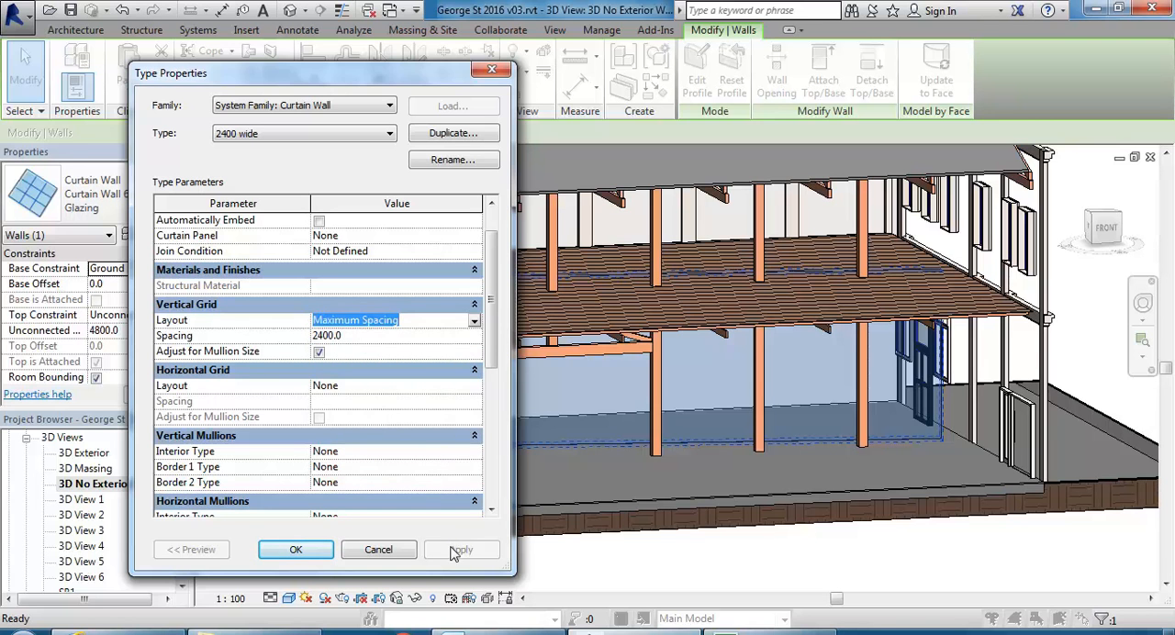
{"action": "left_click", "coordinate": [403, 388]}
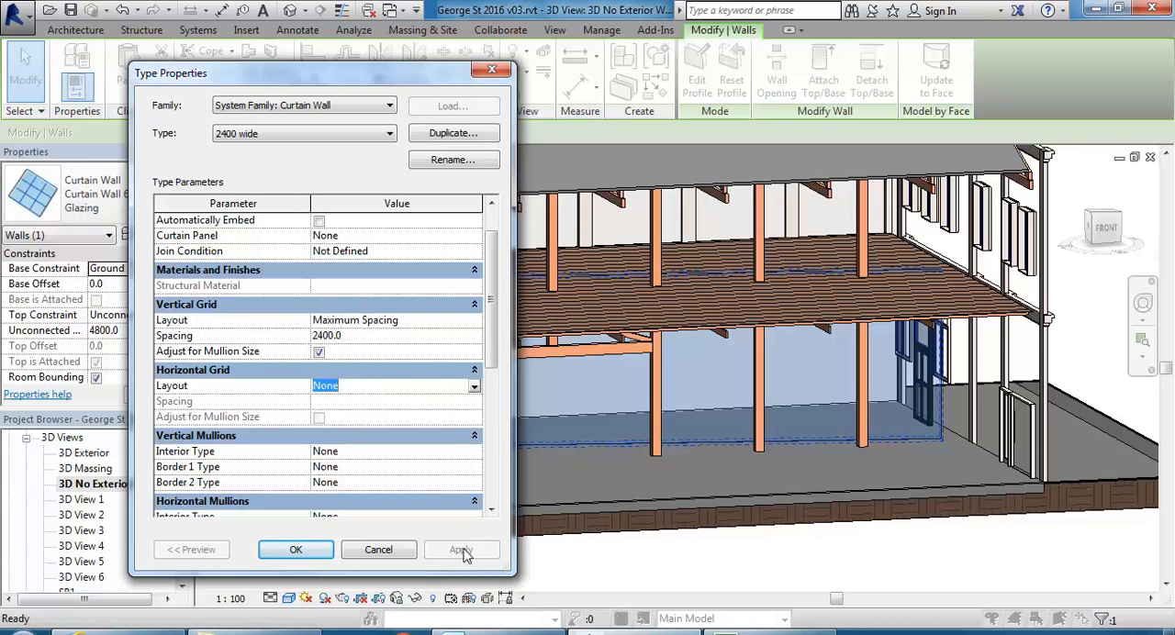
{"action": "left_click", "coordinate": [394, 335]}
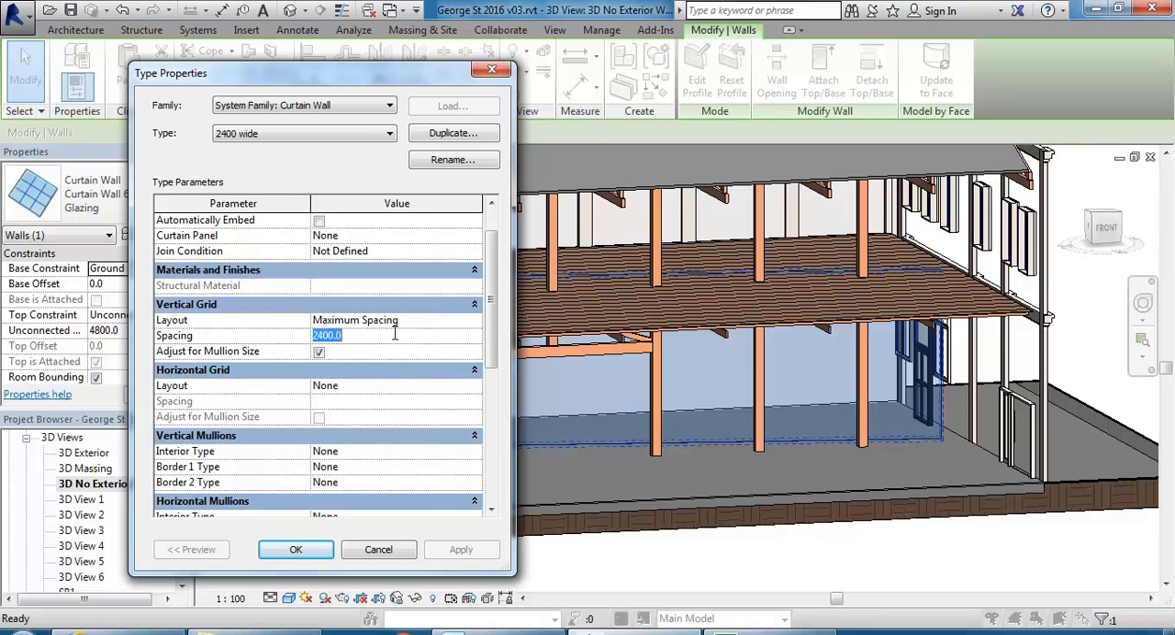
{"action": "left_click", "coordinate": [298, 551]}
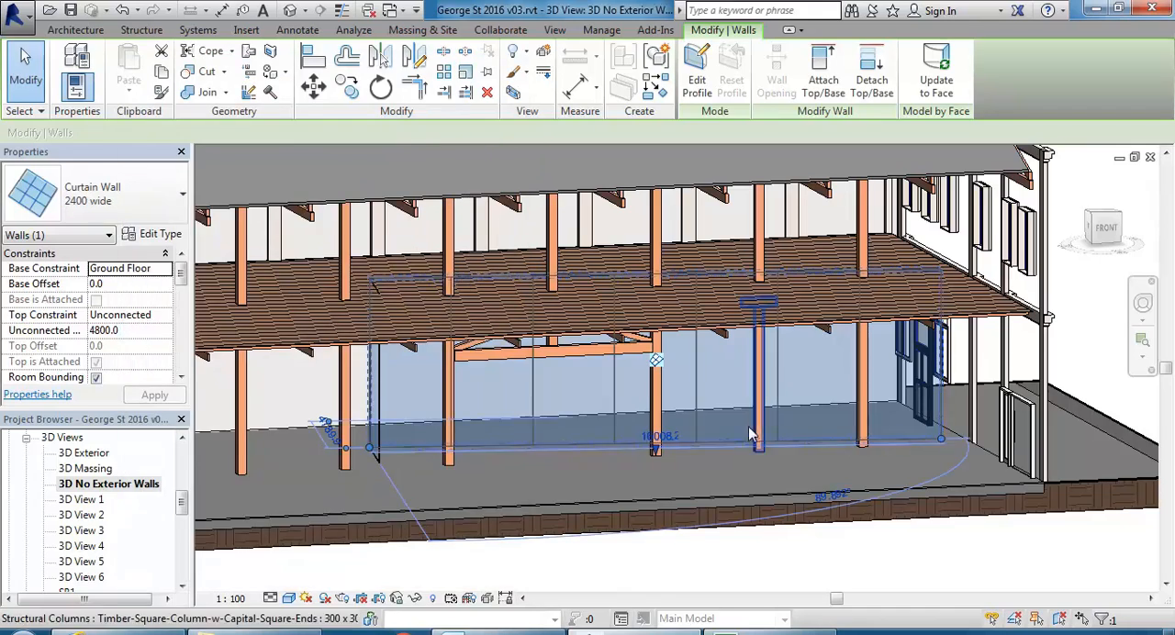
Configure the long curtain wall's grid layout with a vertical grid angle of 25°.
{"action": "middle_click_drag", "start_coordinate": [658, 468], "coordinate": [644, 504], "text": "shift"}
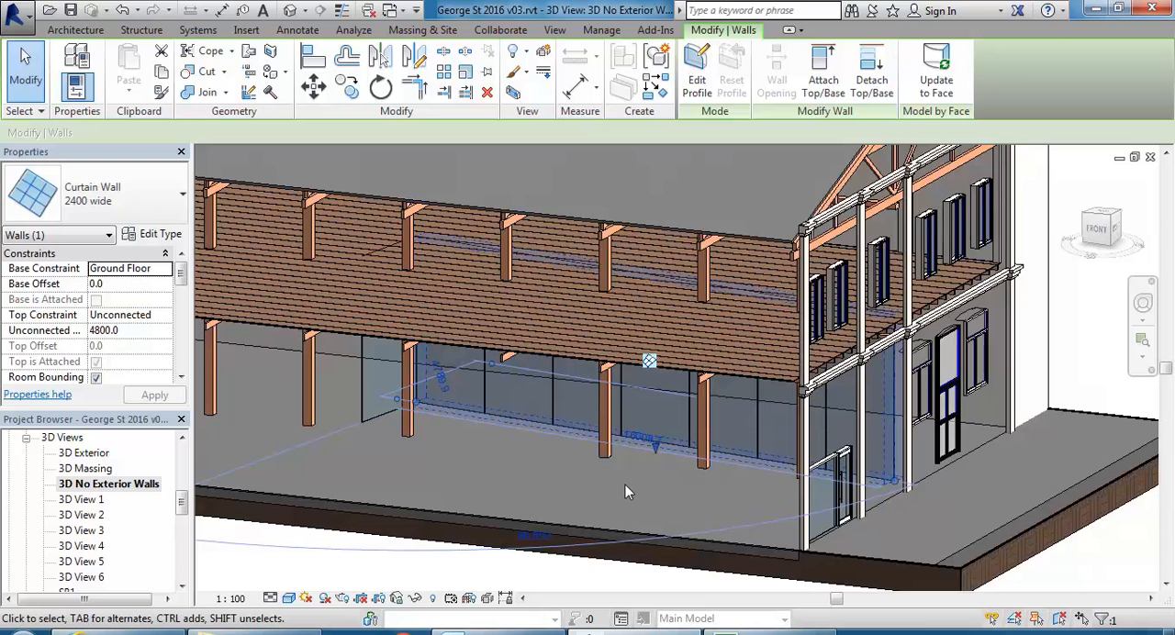
{"action": "middle_click_drag", "start_coordinate": [385, 483], "coordinate": [389, 481]}
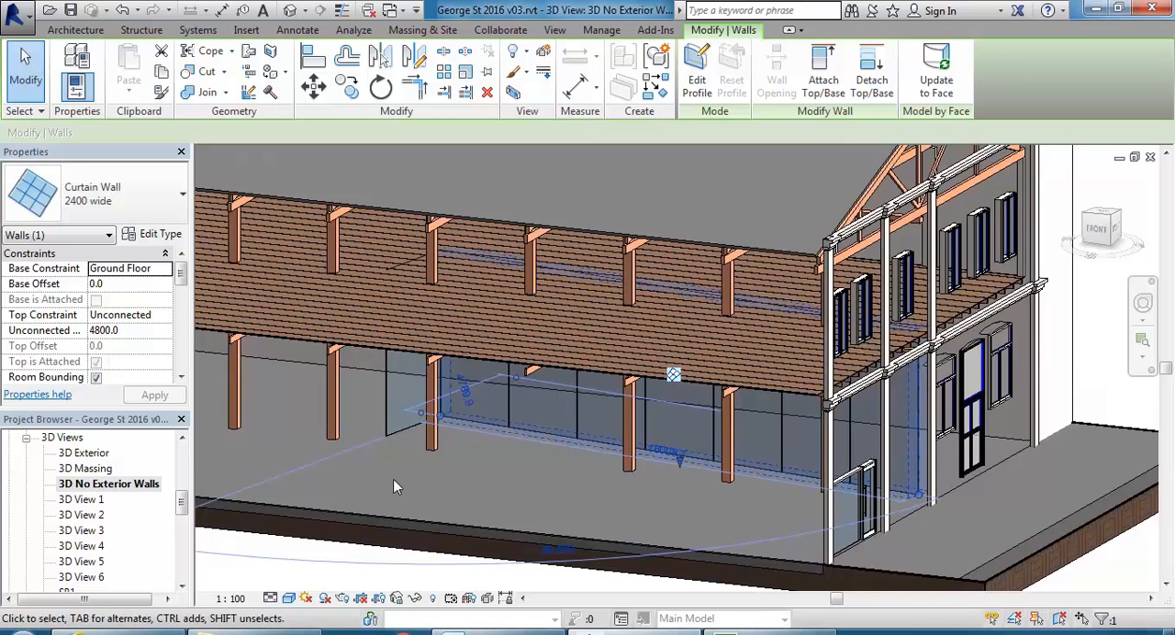
{"action": "middle_click_drag", "start_coordinate": [412, 480], "coordinate": [476, 469], "text": "shift"}
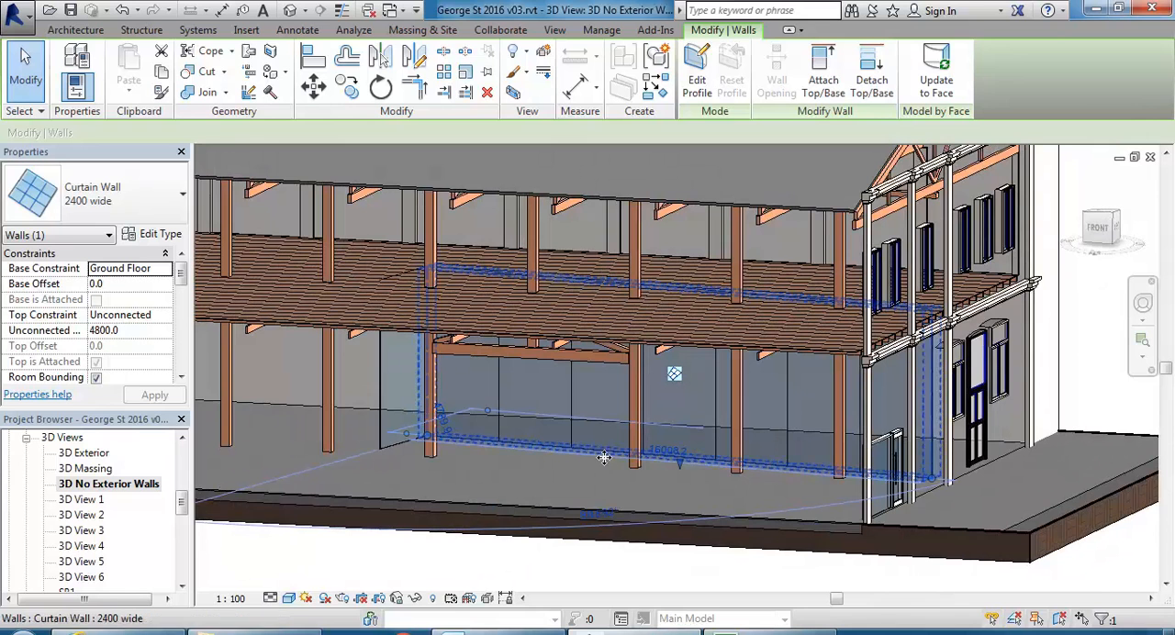
{"action": "scroll", "coordinate": [643, 428], "scroll_direction": "up", "scroll_amount": 4}
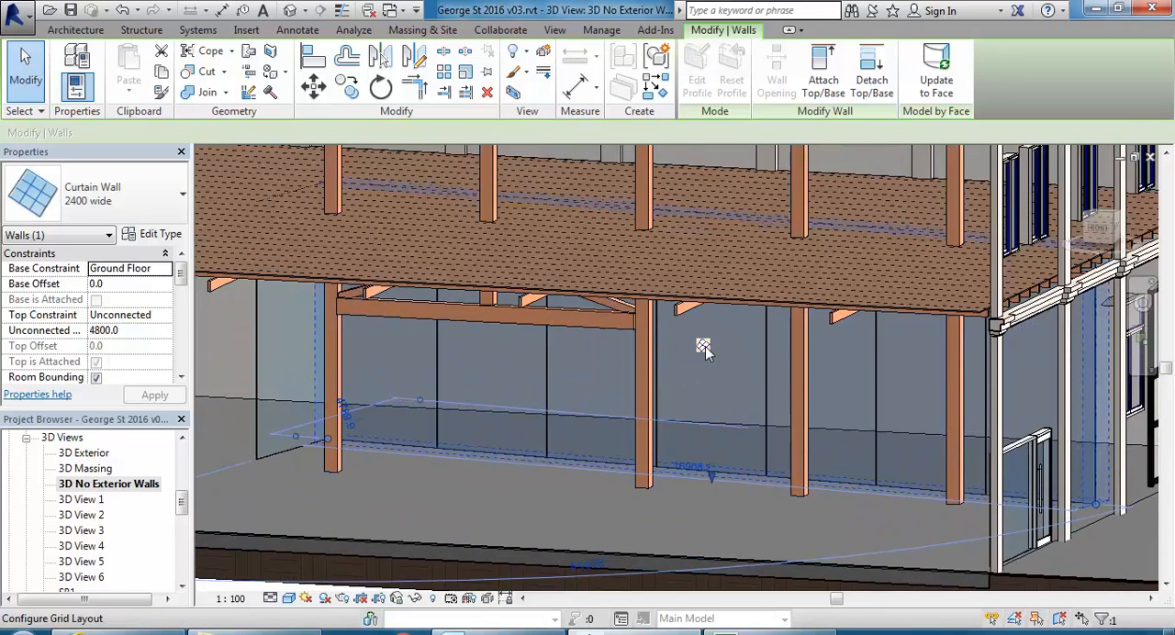
{"action": "left_click", "coordinate": [703, 345]}
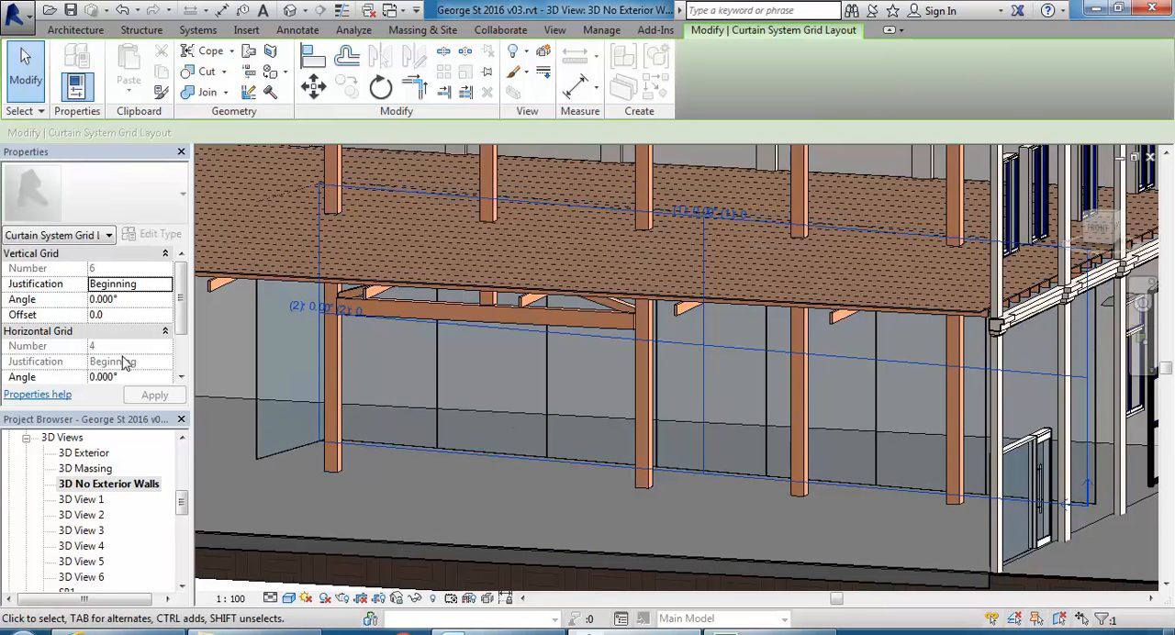
{"action": "left_click", "coordinate": [133, 299]}
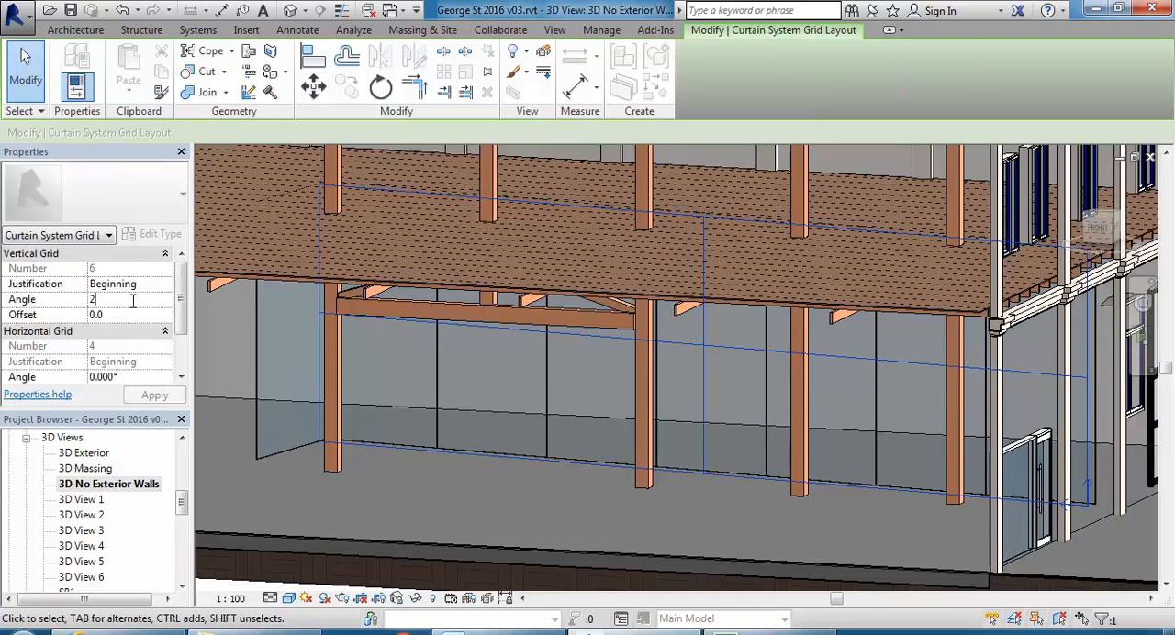
{"action": "type", "text": "25"}
{"action": "key", "text": "Return"}
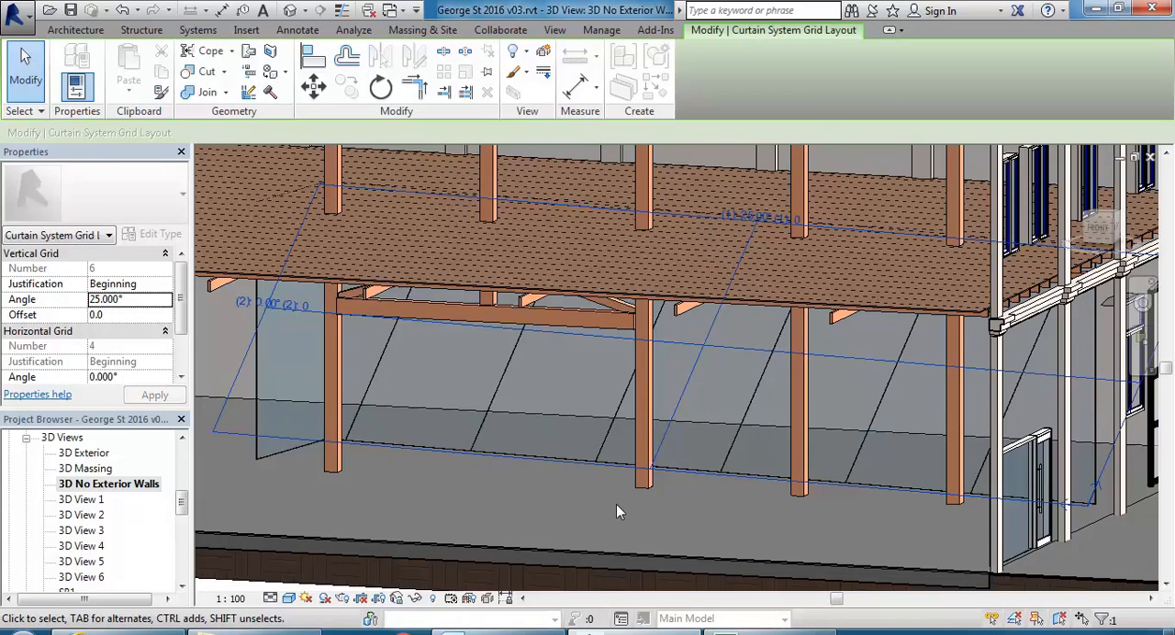
Undo the 25° vertical grid angle on the long curtain wall.
{"action": "key", "text": "Escape"}
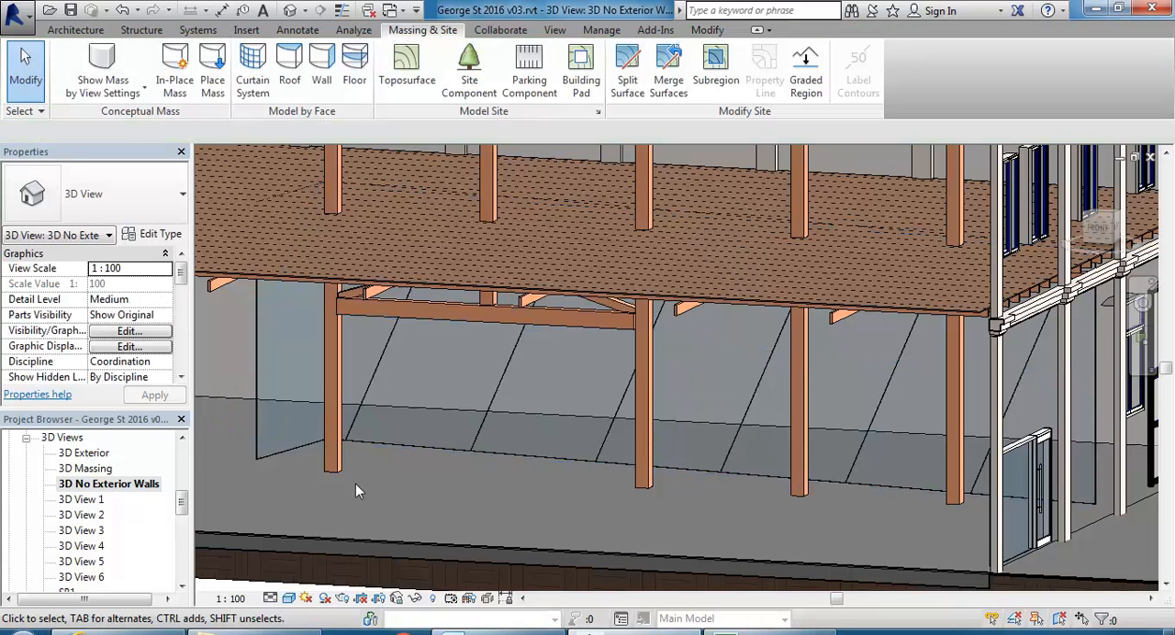
{"action": "key", "text": "ctrl+z"}
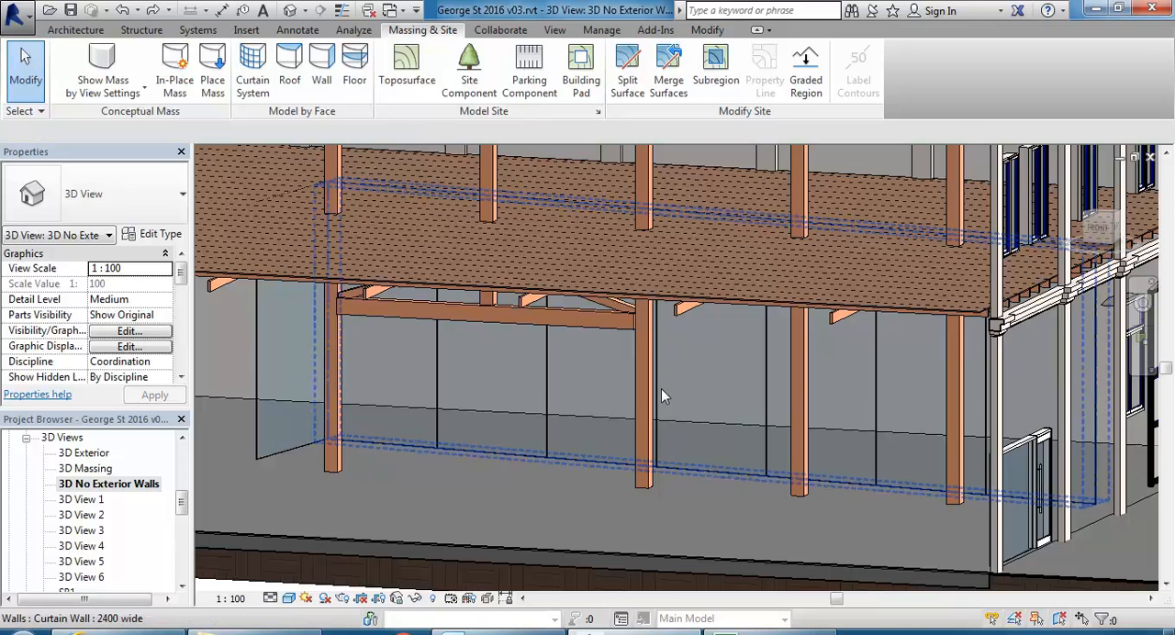
Configure the long curtain wall's grid layout with a vertical grid angle of -28°.
{"action": "left_click", "coordinate": [697, 469]}
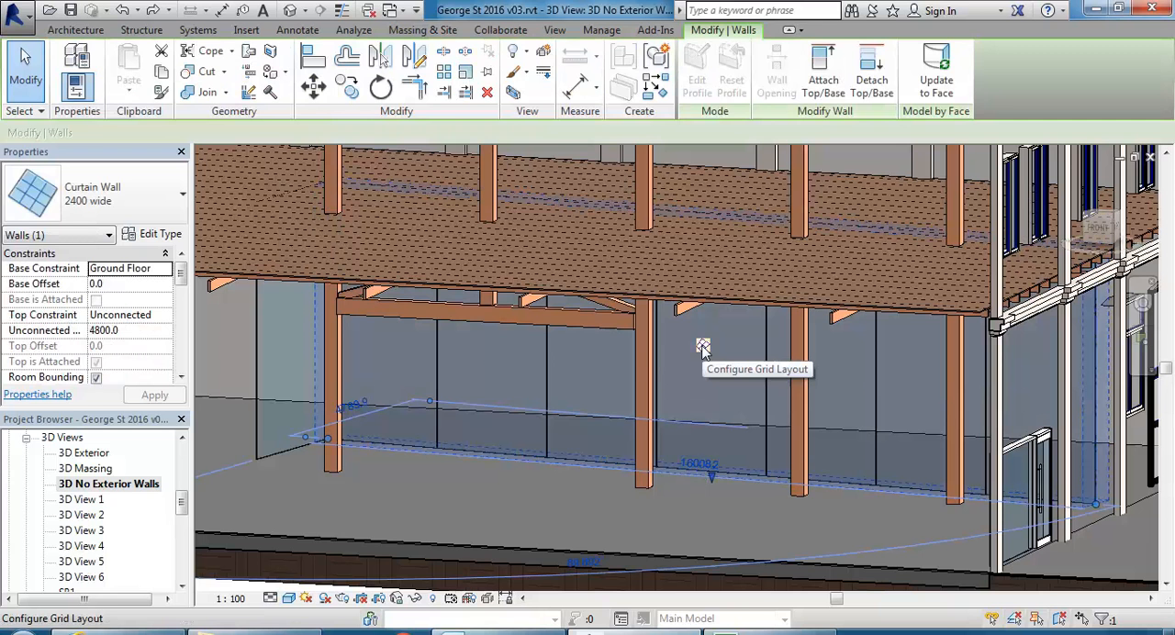
{"action": "left_click", "coordinate": [702, 346]}
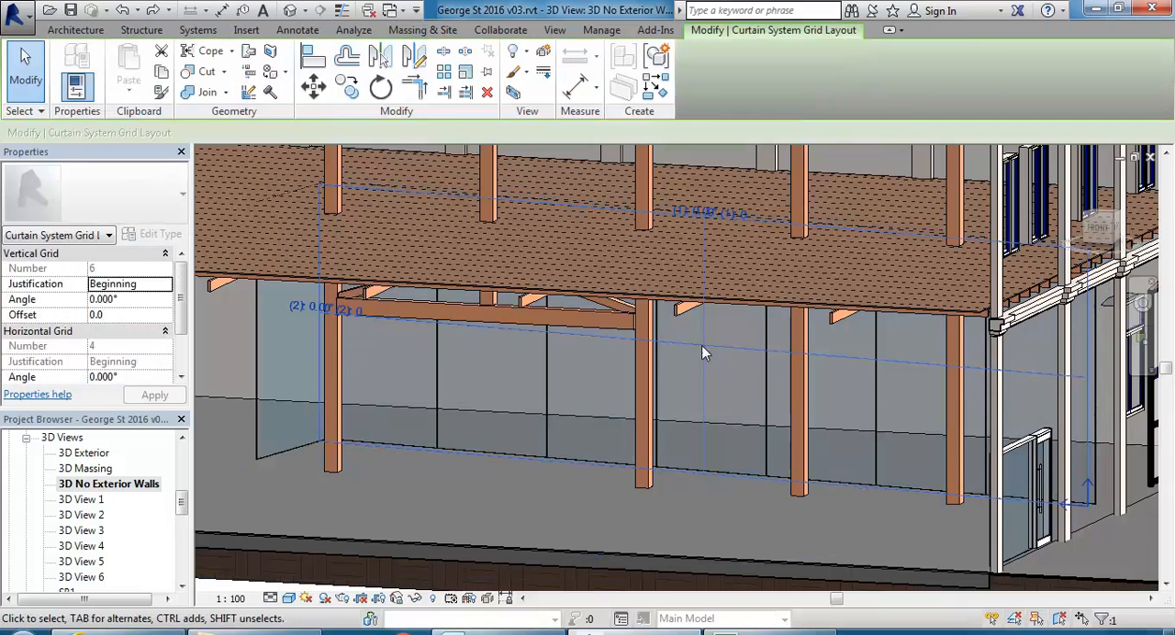
{"action": "left_click", "coordinate": [136, 299]}
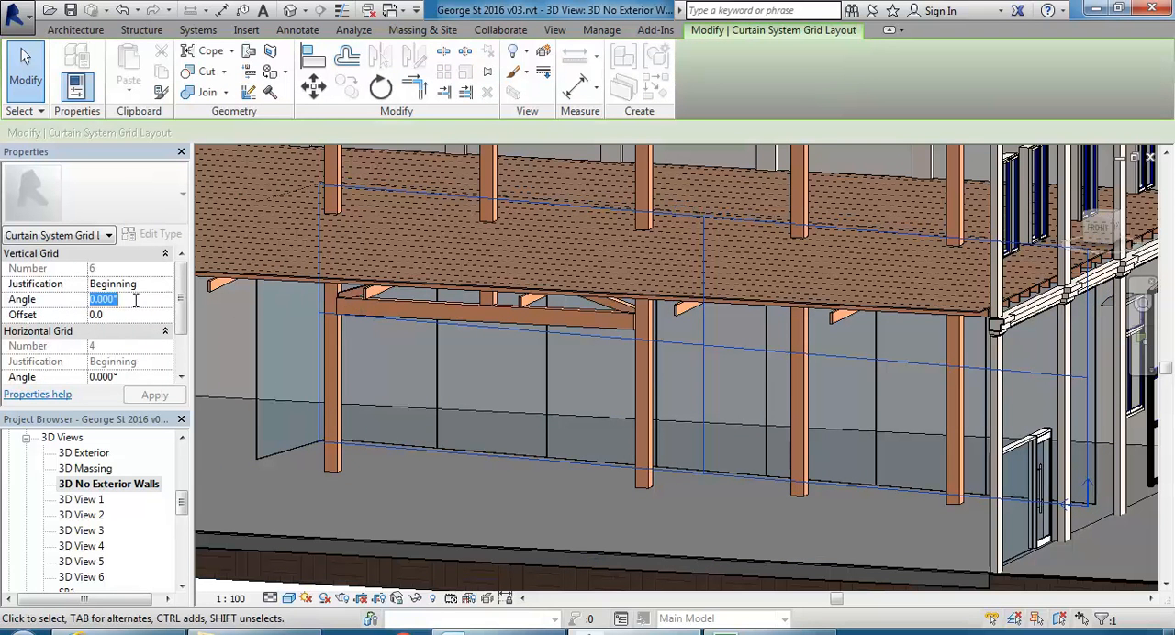
{"action": "type", "text": "-"}
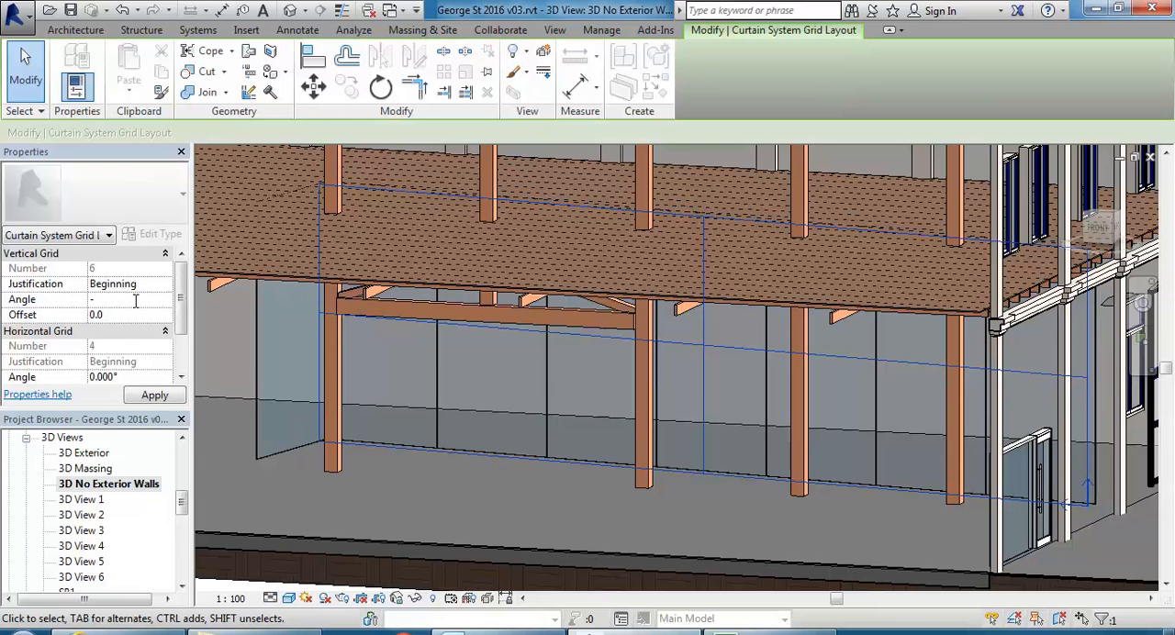
{"action": "type", "text": "28"}
{"action": "key", "text": "Return"}
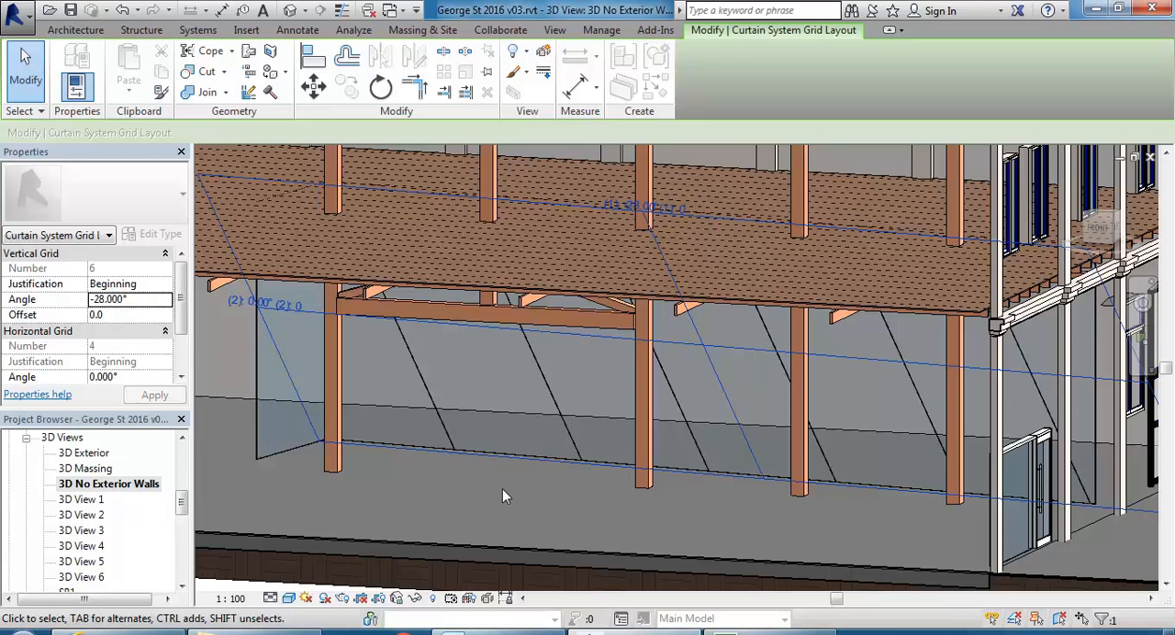
{"action": "key", "text": "Escape"}
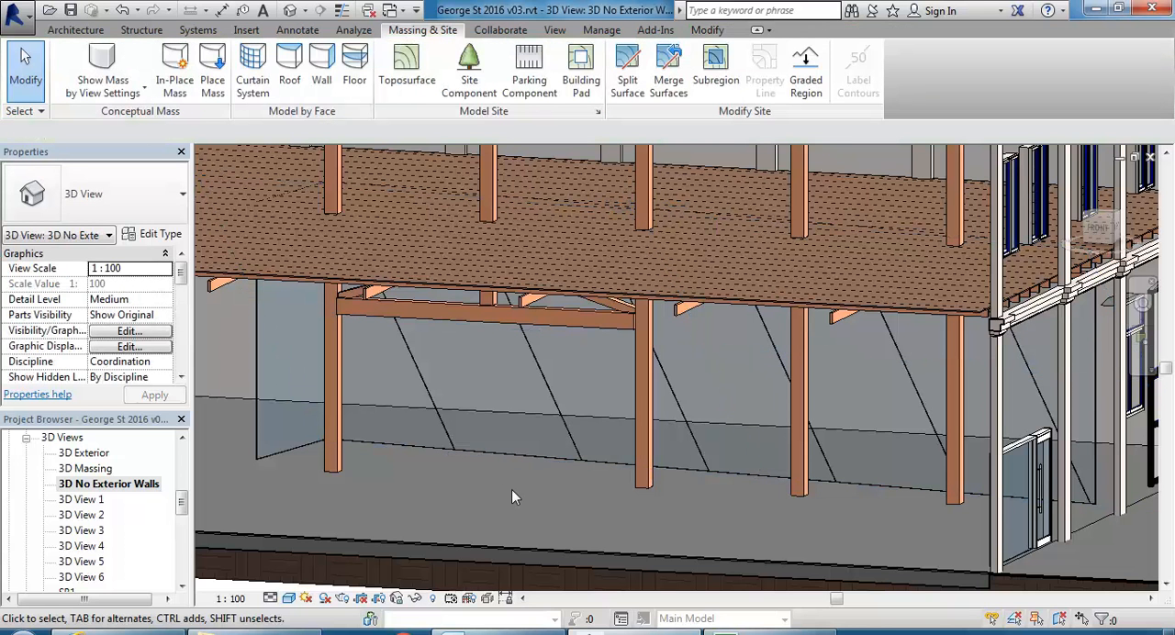
Check a slanted grid line's position lock and undo the -28° vertical grid angle.
{"action": "left_click", "coordinate": [423, 394]}
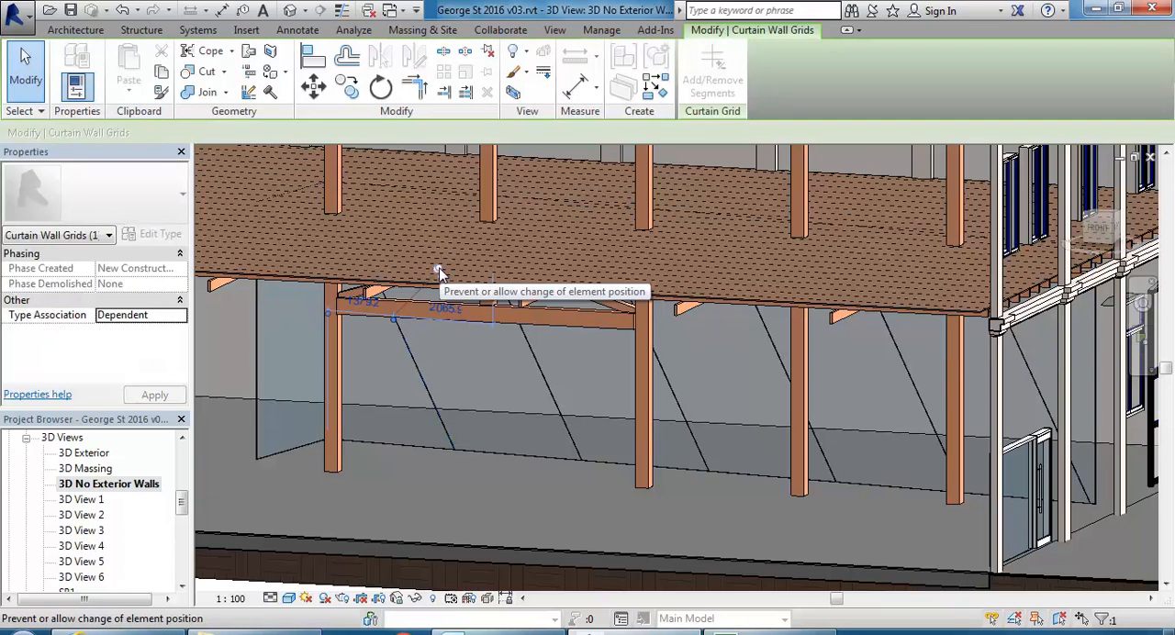
{"action": "left_click", "coordinate": [498, 541]}
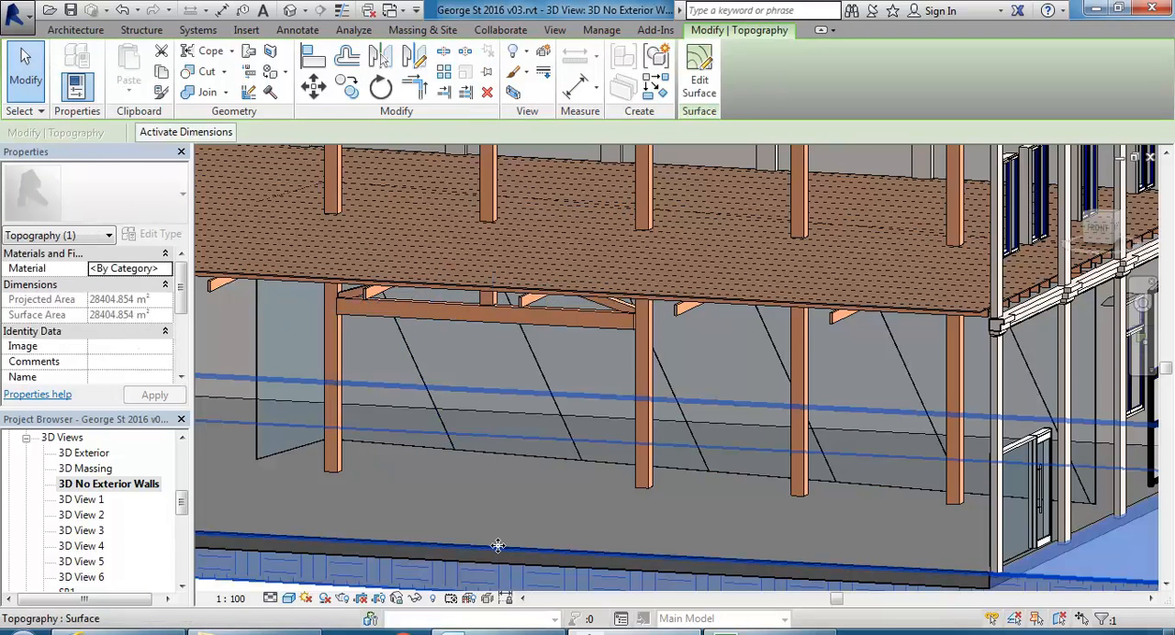
{"action": "key", "text": "Escape"}
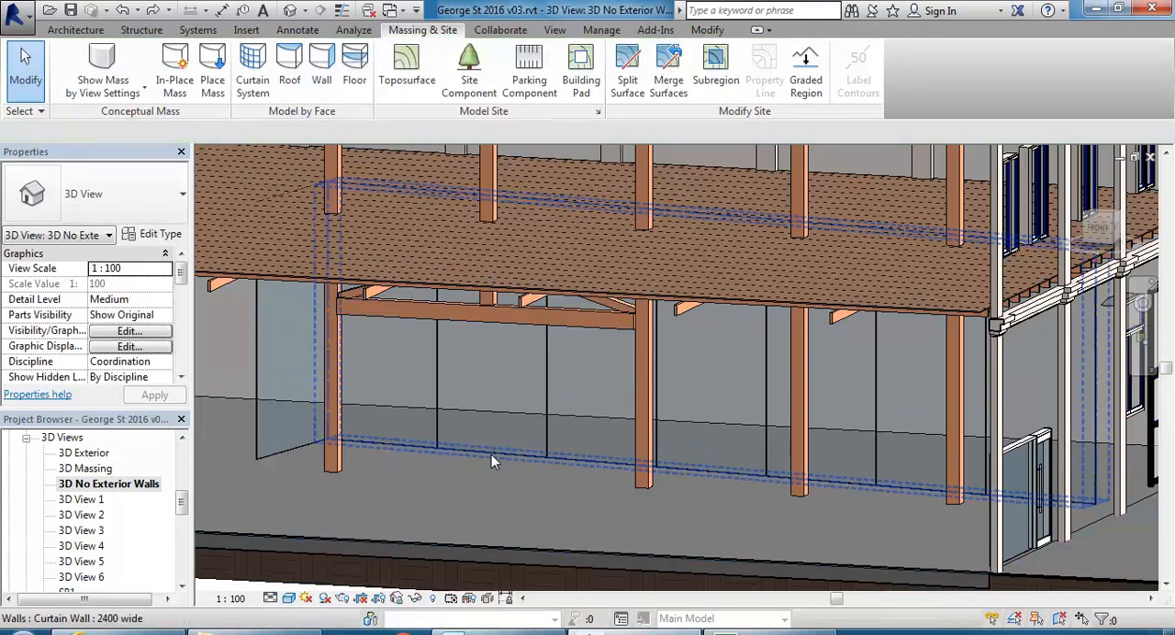
Rename the long curtain wall's 2400 wide type to "1800 wide".
{"action": "left_click", "coordinate": [491, 454]}
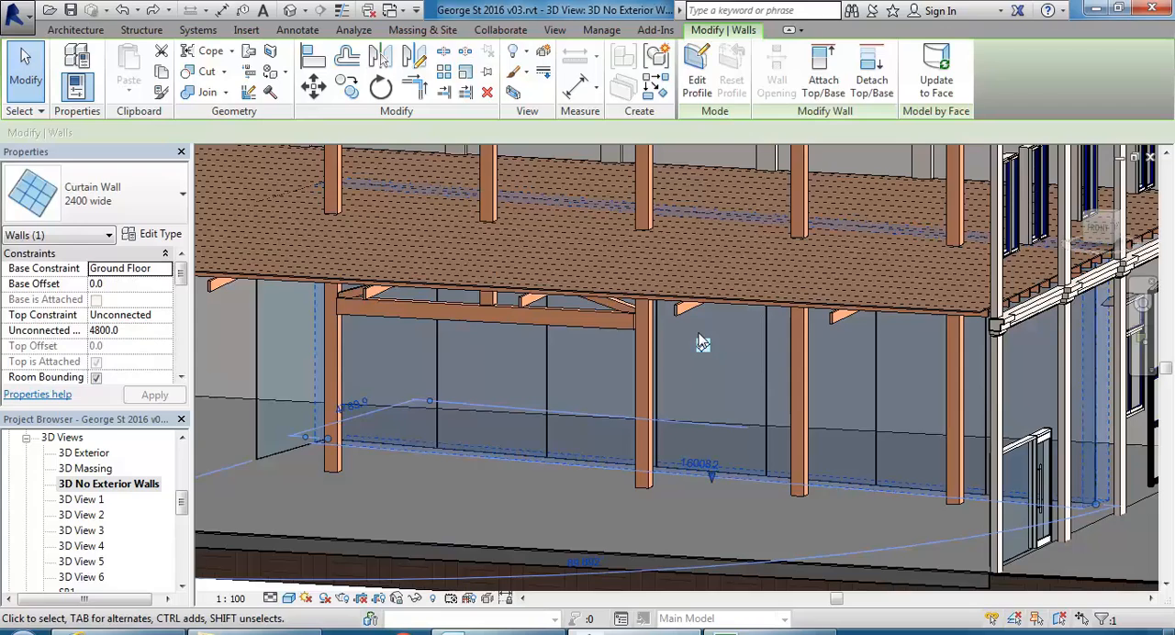
{"action": "middle_click_drag", "start_coordinate": [702, 343], "coordinate": [607, 426], "text": "shift"}
{"action": "left_click", "coordinate": [168, 240]}
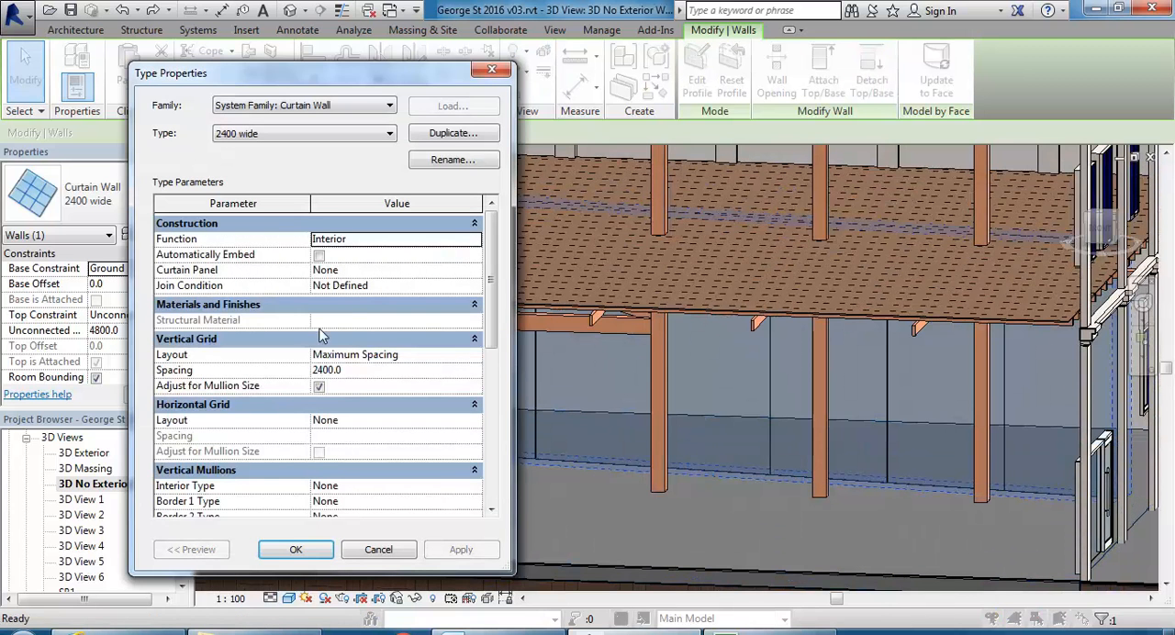
{"action": "left_click", "coordinate": [421, 161]}
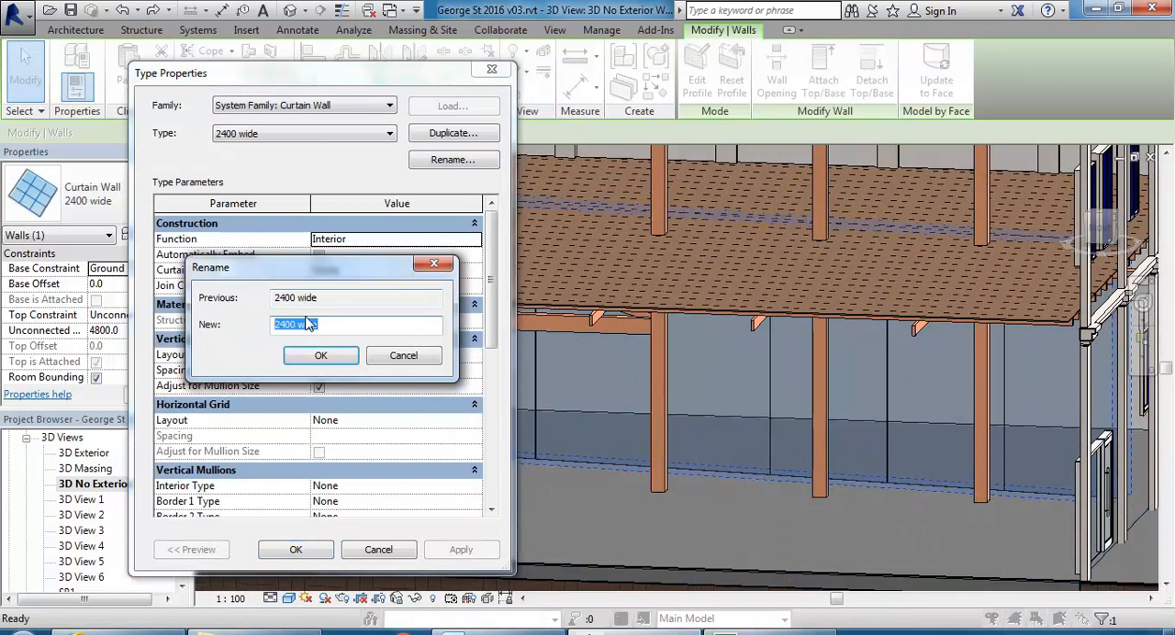
{"action": "left_click_drag", "start_coordinate": [287, 324], "coordinate": [257, 328]}
{"action": "type", "text": "18"}
{"action": "key", "text": "Return"}
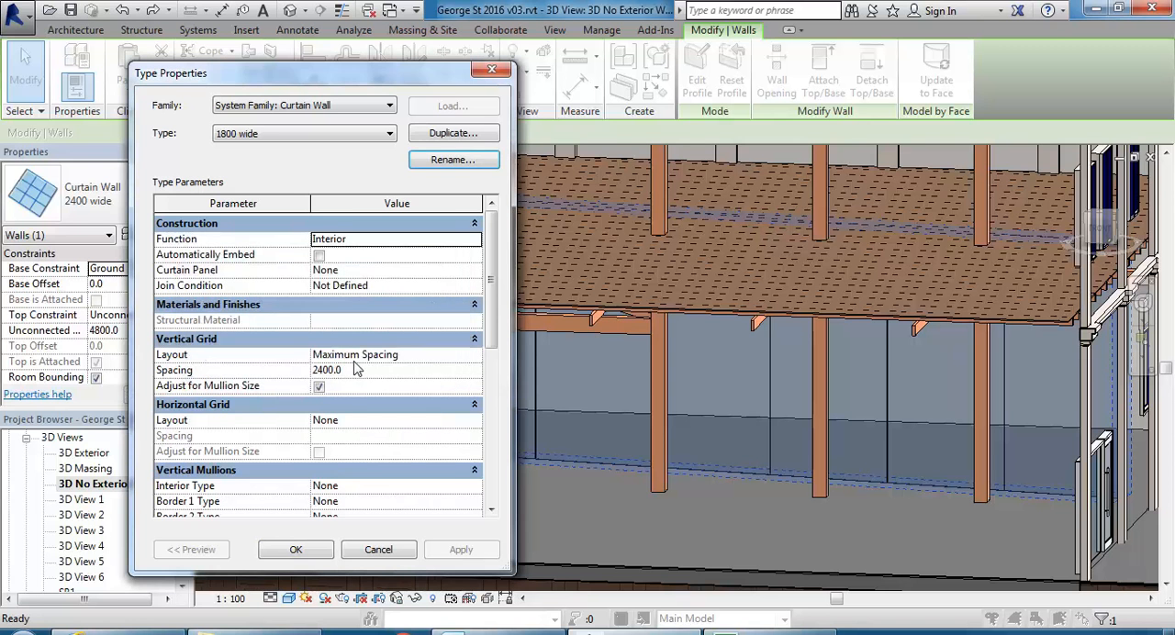
Set the 1800 wide type's vertical grid spacing to 1800 and apply it to the long curtain wall.
{"action": "left_click", "coordinate": [366, 370]}
{"action": "type", "text": "1800"}
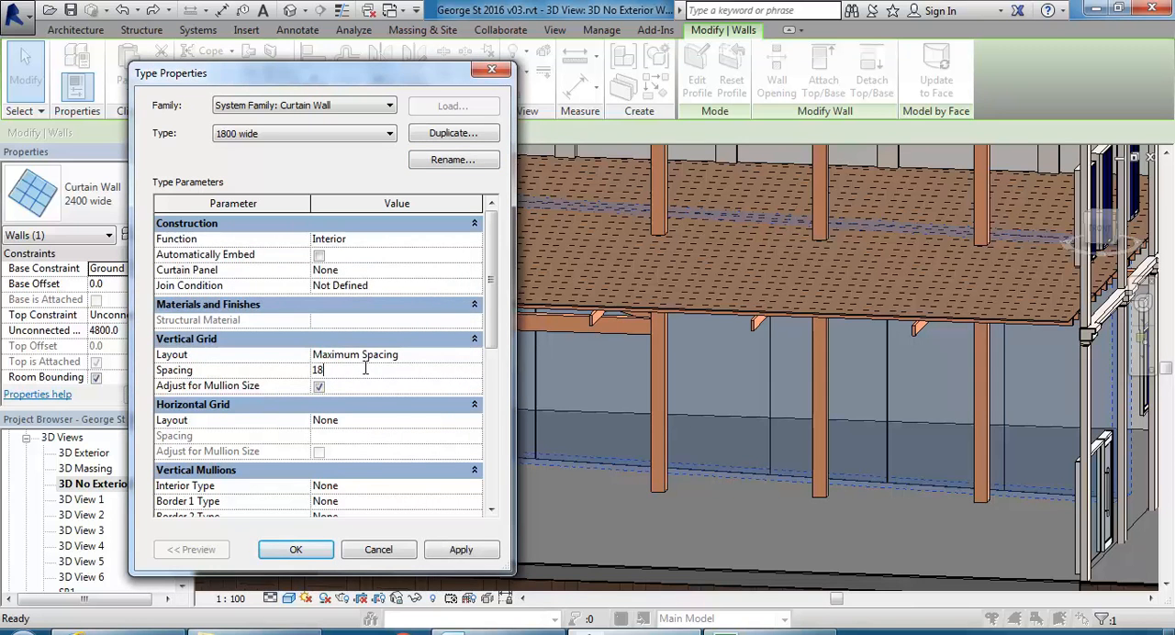
{"action": "left_click", "coordinate": [296, 549]}
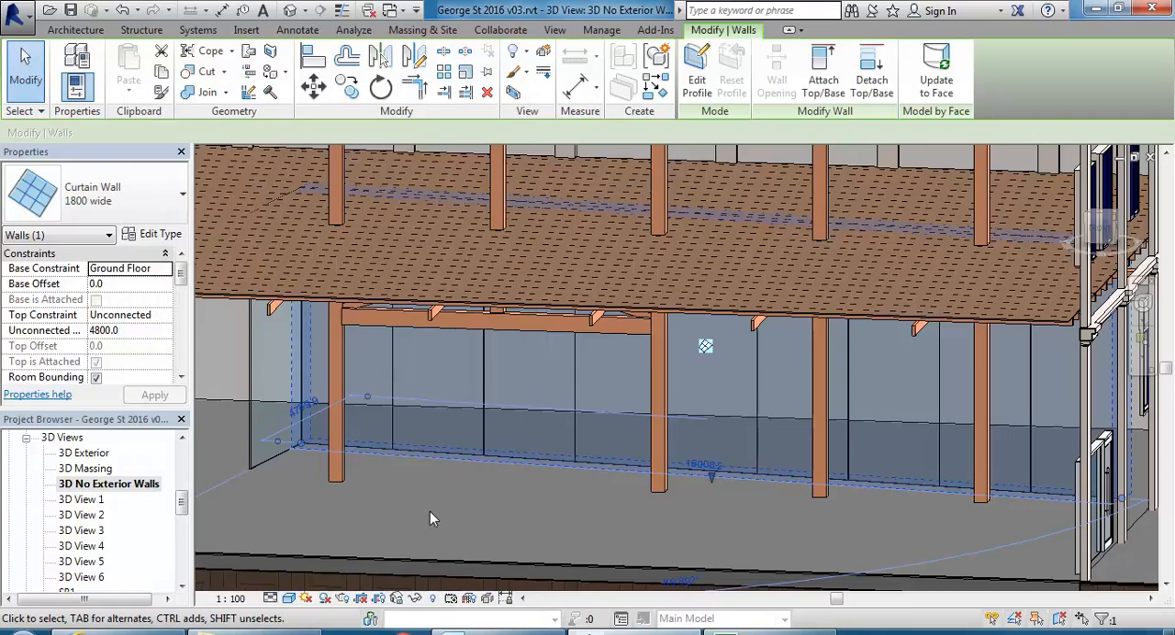
{"action": "key", "text": "Escape"}
{"action": "middle_click_drag", "start_coordinate": [525, 498], "coordinate": [514, 519], "text": "shift"}
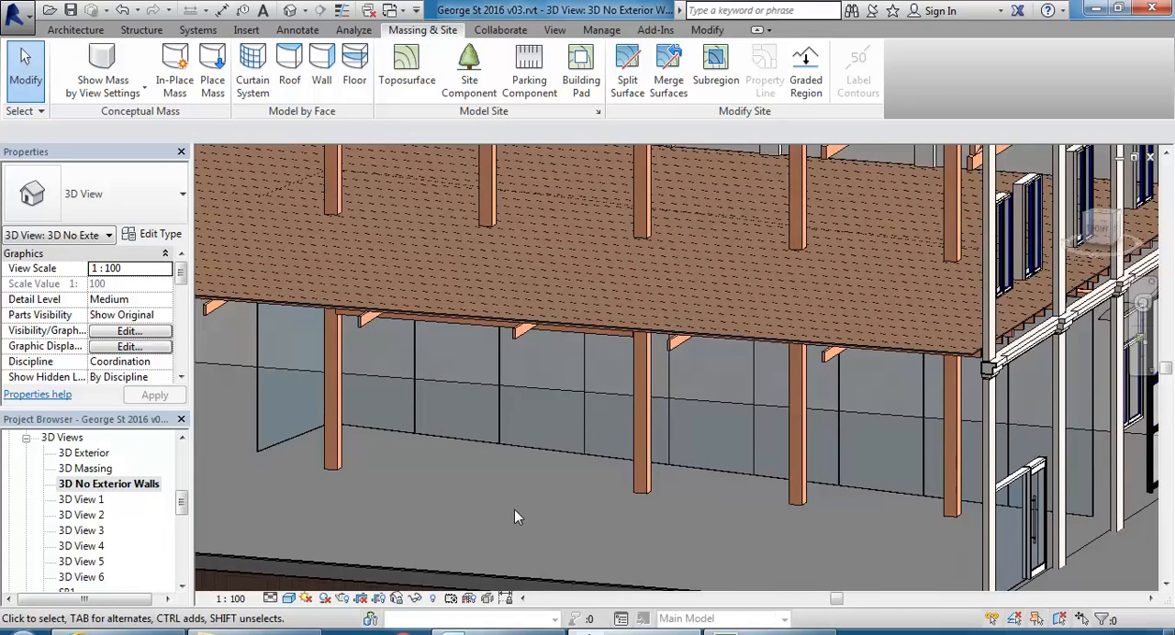
{"action": "middle_click_drag", "start_coordinate": [514, 519], "coordinate": [517, 542], "text": "shift"}
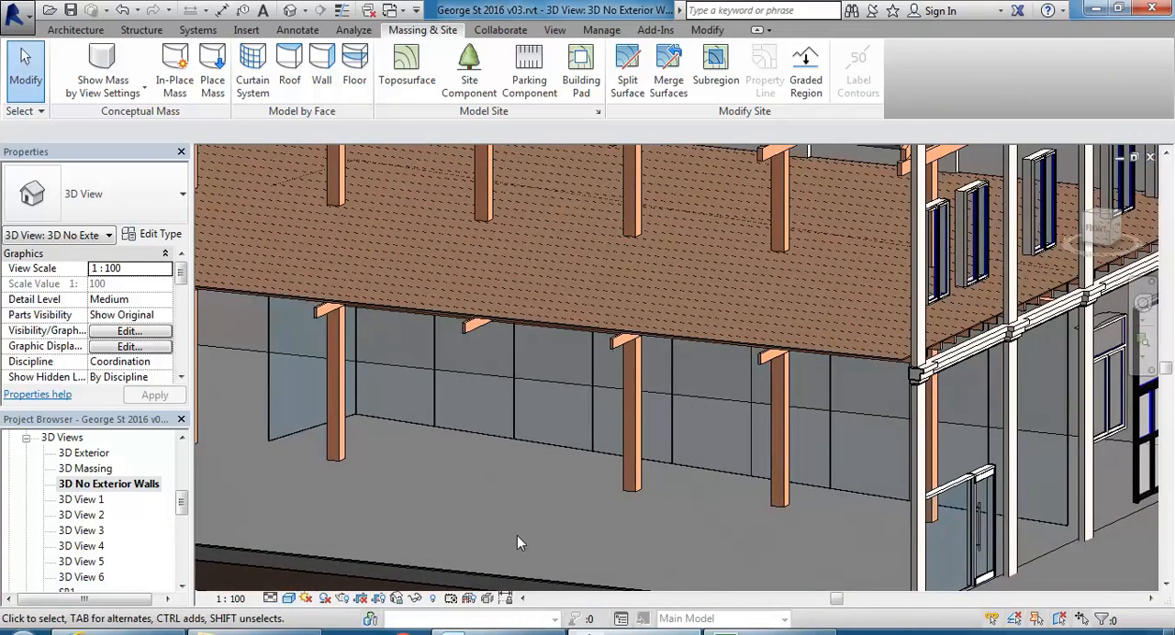
Inspect the type and length of the short curtain wall at the end of the long one.
{"action": "left_click", "coordinate": [281, 439]}
{"action": "key", "text": "Escape"}
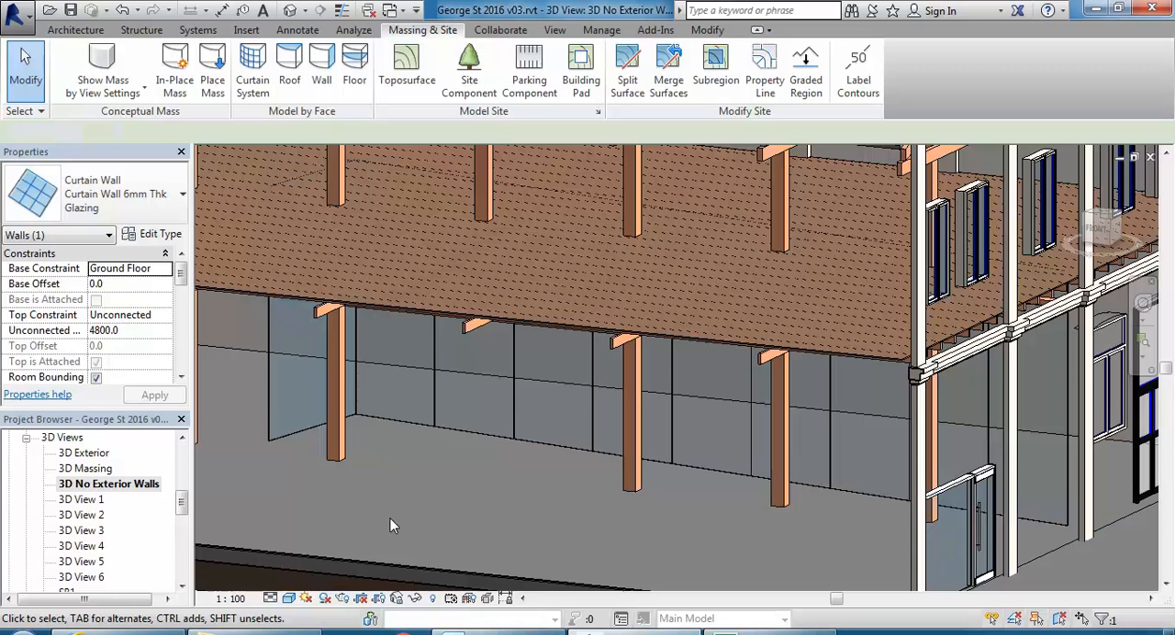
{"action": "left_click", "coordinate": [437, 519]}
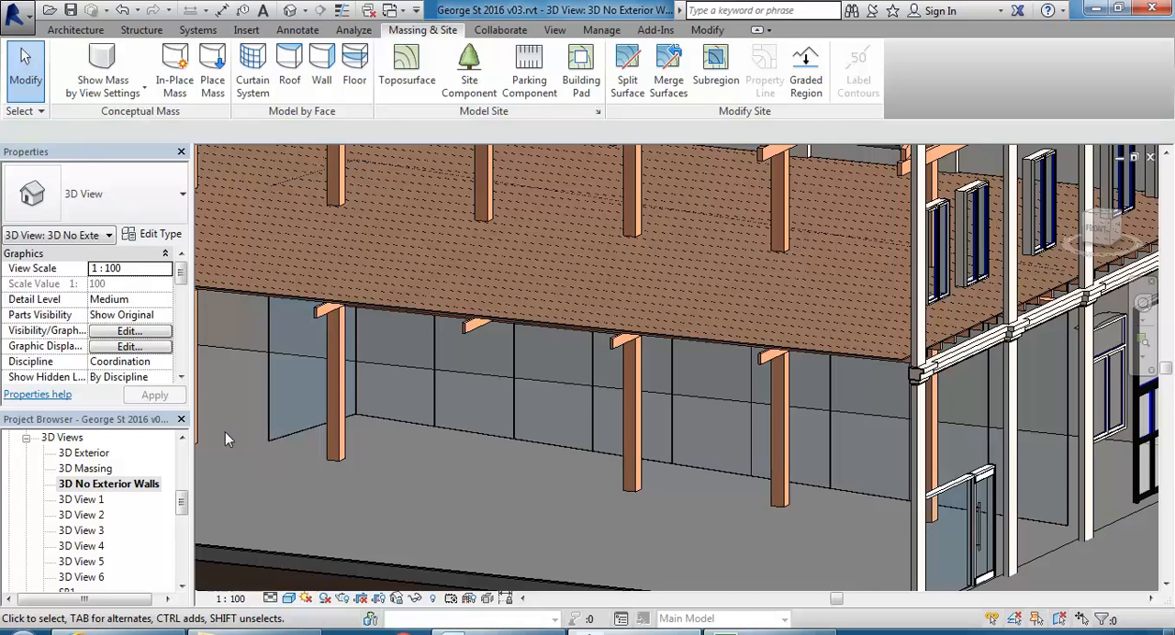
{"action": "left_click", "coordinate": [281, 441]}
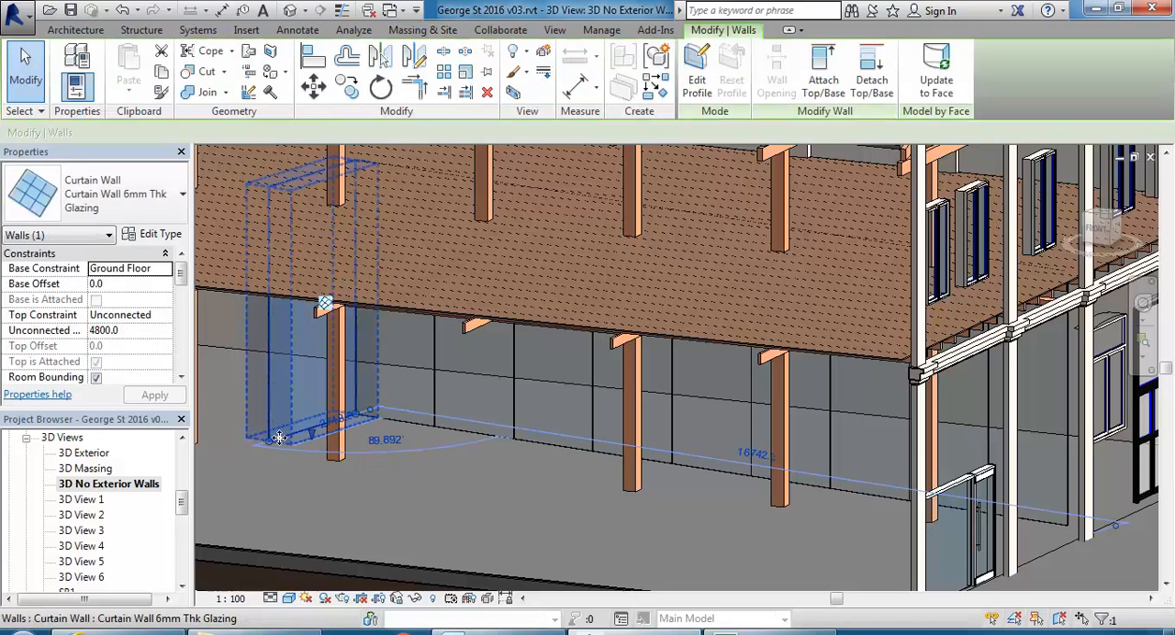
{"action": "left_click_drag", "start_coordinate": [279, 437], "coordinate": [342, 419]}
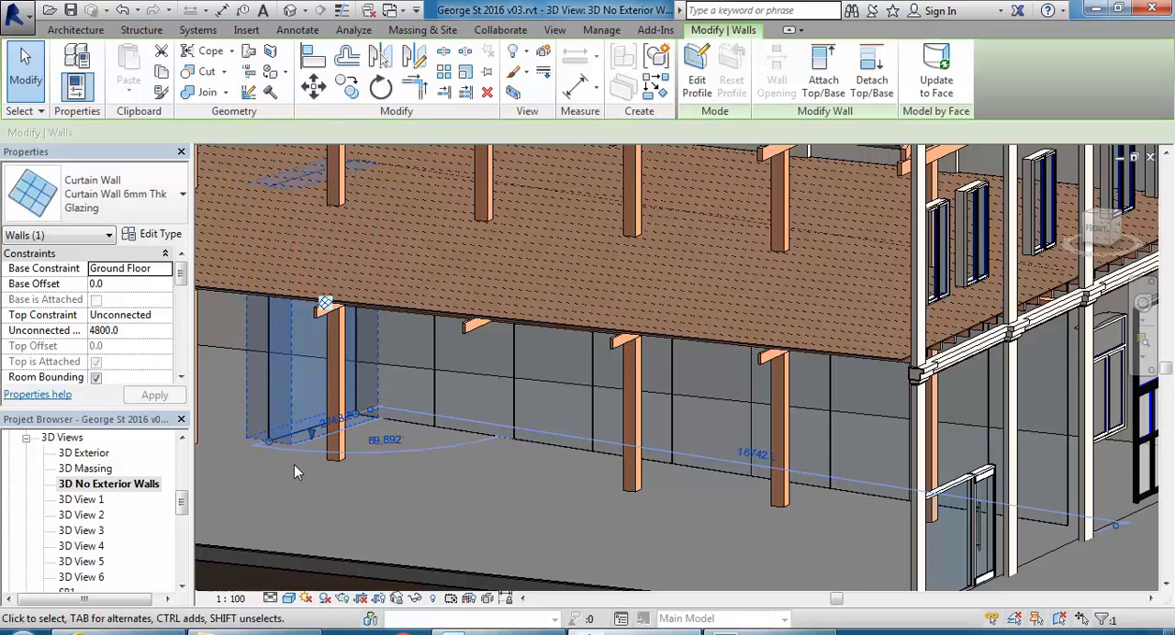
{"action": "key", "text": "Escape"}
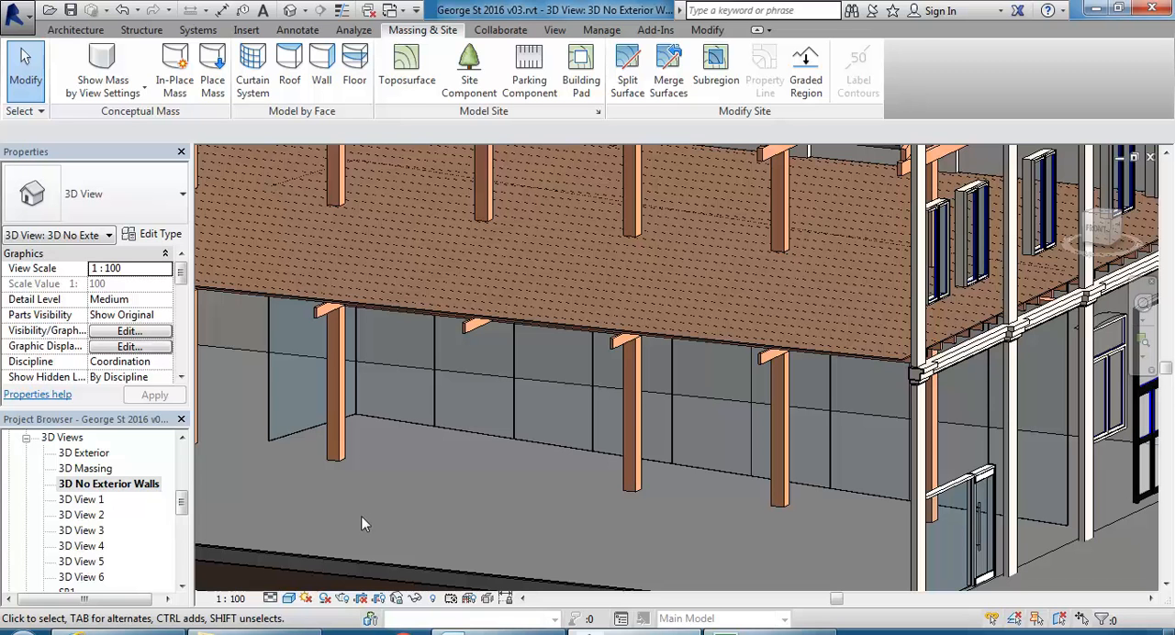
Change the short end curtain wall's type to 1800 wide and check the wall's length.
{"action": "left_click", "coordinate": [288, 441]}
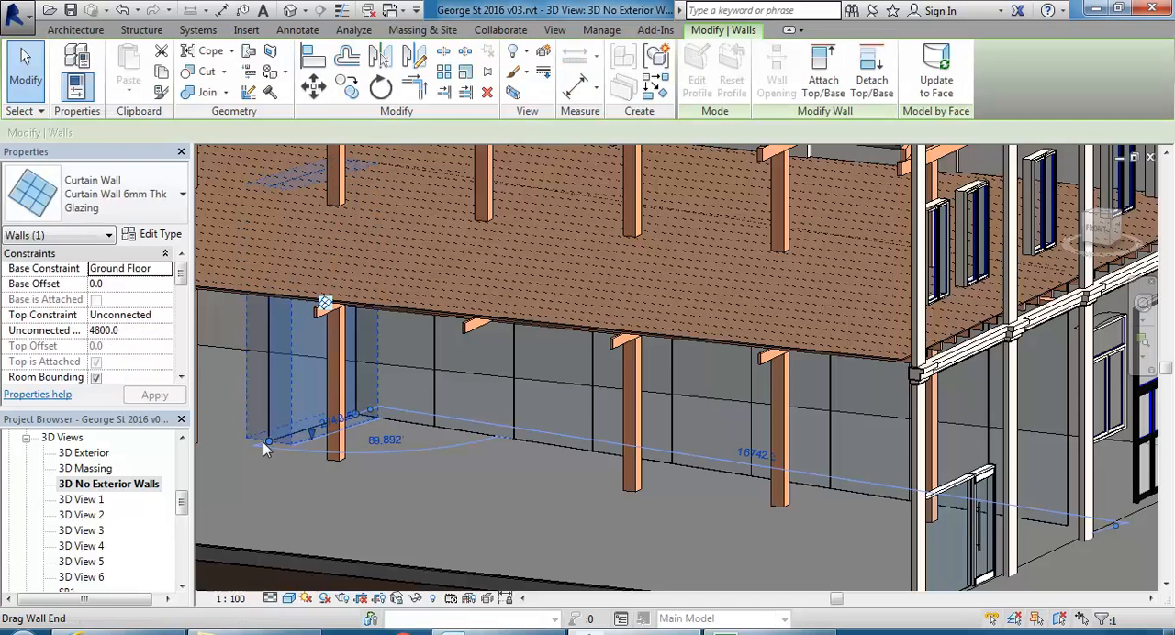
{"action": "left_click", "coordinate": [105, 196]}
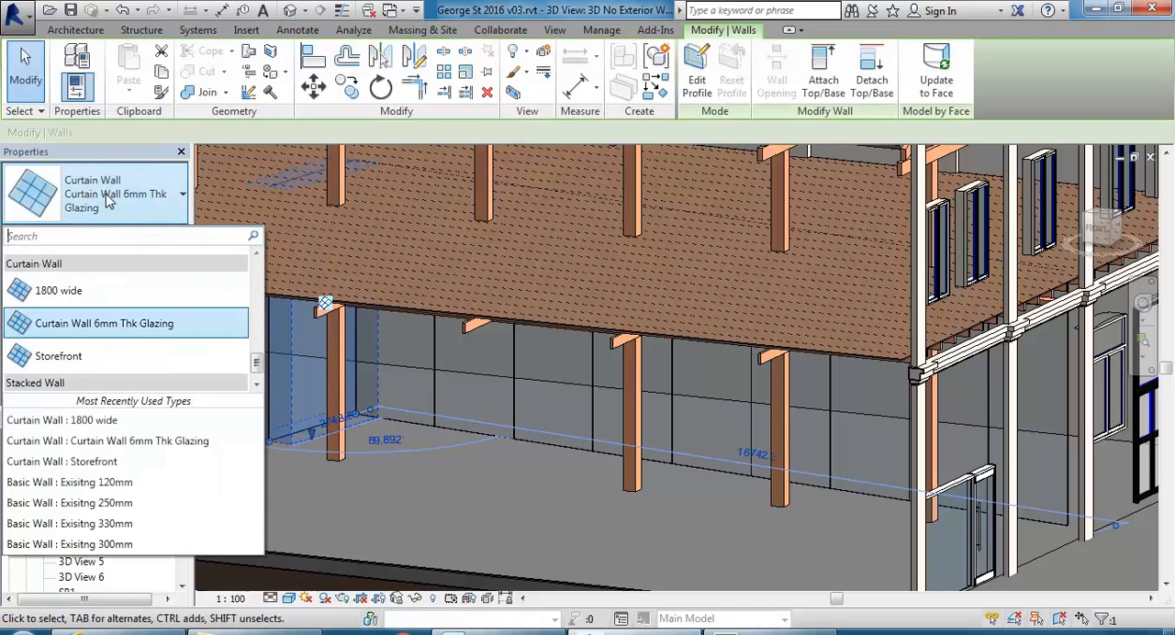
{"action": "left_click", "coordinate": [81, 292]}
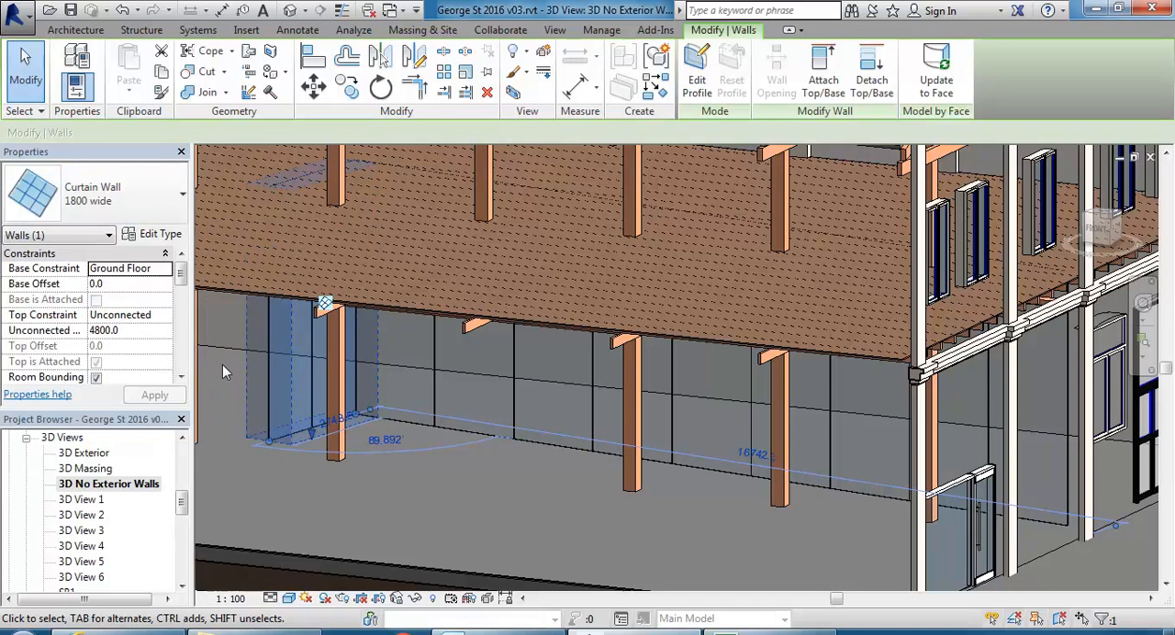
{"action": "scroll", "coordinate": [225, 363], "scroll_direction": "up", "scroll_amount": 5}
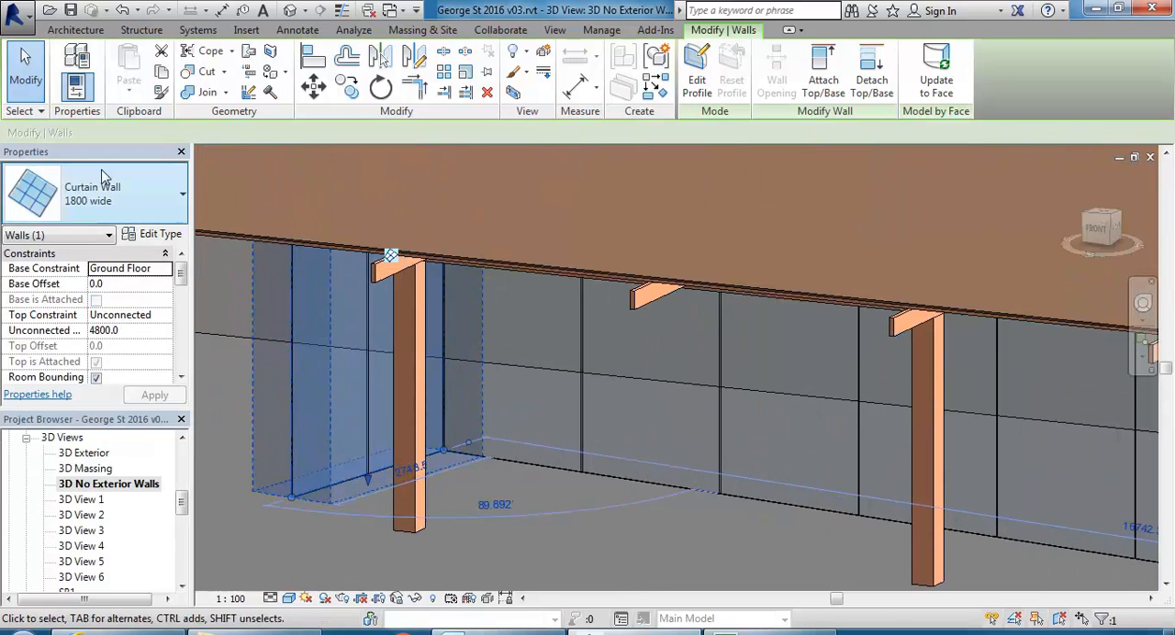
{"action": "scroll", "coordinate": [409, 473], "scroll_direction": "up", "scroll_amount": 2}
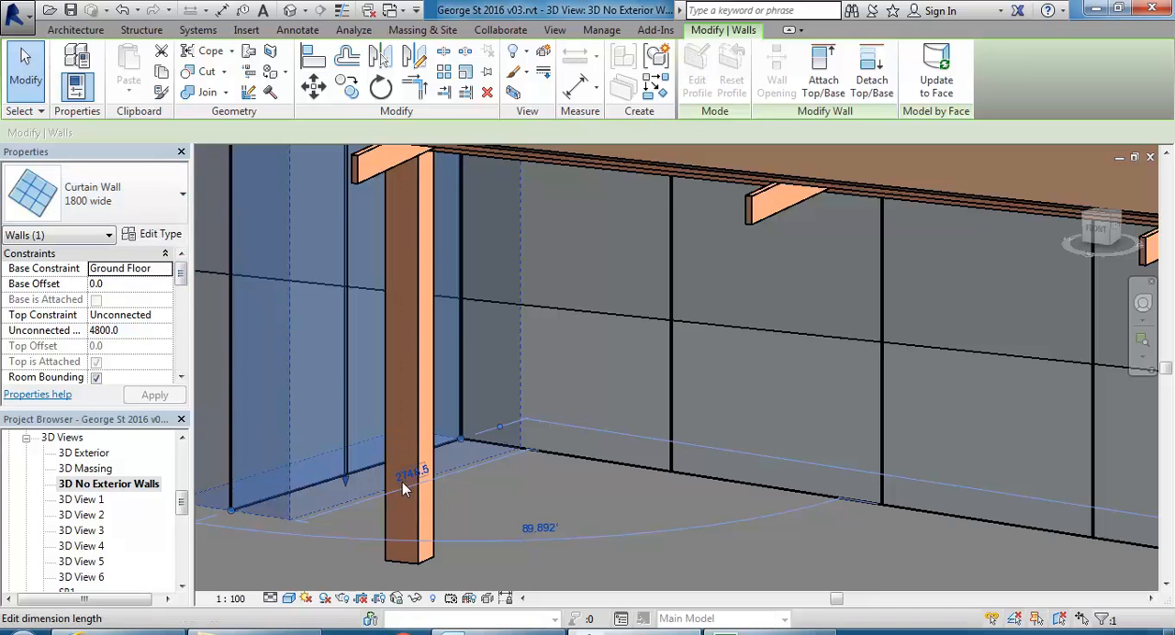
{"action": "left_click", "coordinate": [411, 474]}
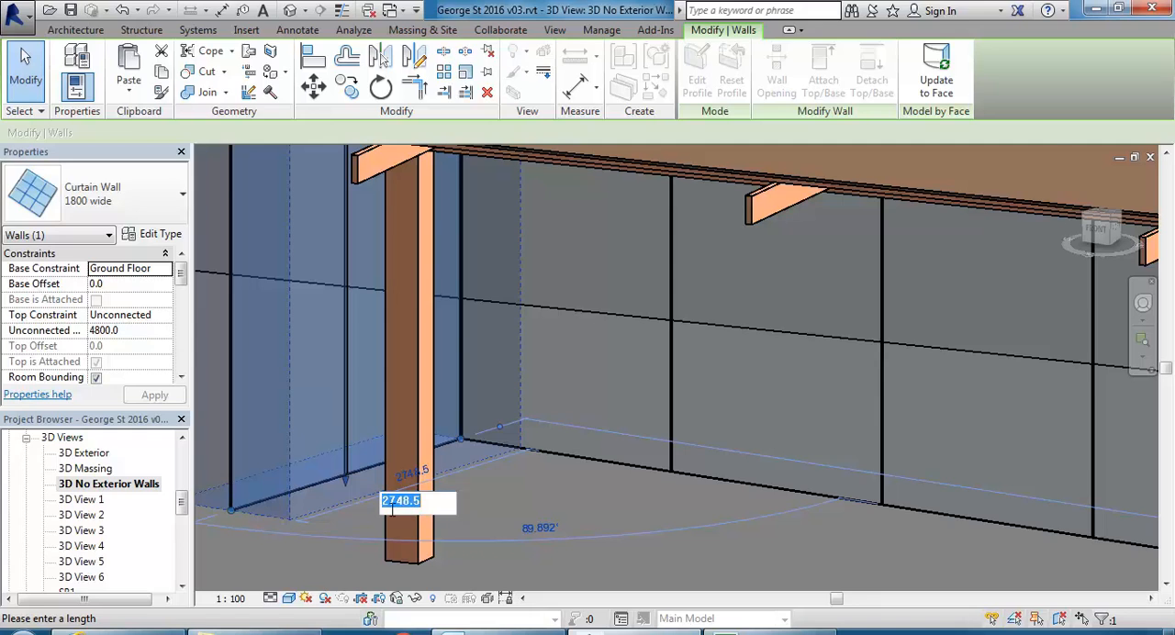
{"action": "left_click", "coordinate": [325, 548]}
Set the interior vertical mullions of the long curtain wall's 1800 wide type to Rectangular Mullion : 30mm Square.
{"action": "scroll", "coordinate": [325, 549], "scroll_direction": "down", "scroll_amount": 2}
{"action": "middle_click_drag", "start_coordinate": [326, 549], "coordinate": [323, 454]}
{"action": "left_click", "coordinate": [432, 507]}
{"action": "scroll", "coordinate": [432, 507], "scroll_direction": "down", "scroll_amount": 2}
{"action": "middle_click_drag", "start_coordinate": [431, 506], "coordinate": [459, 506], "text": "shift"}
{"action": "left_click", "coordinate": [459, 504]}
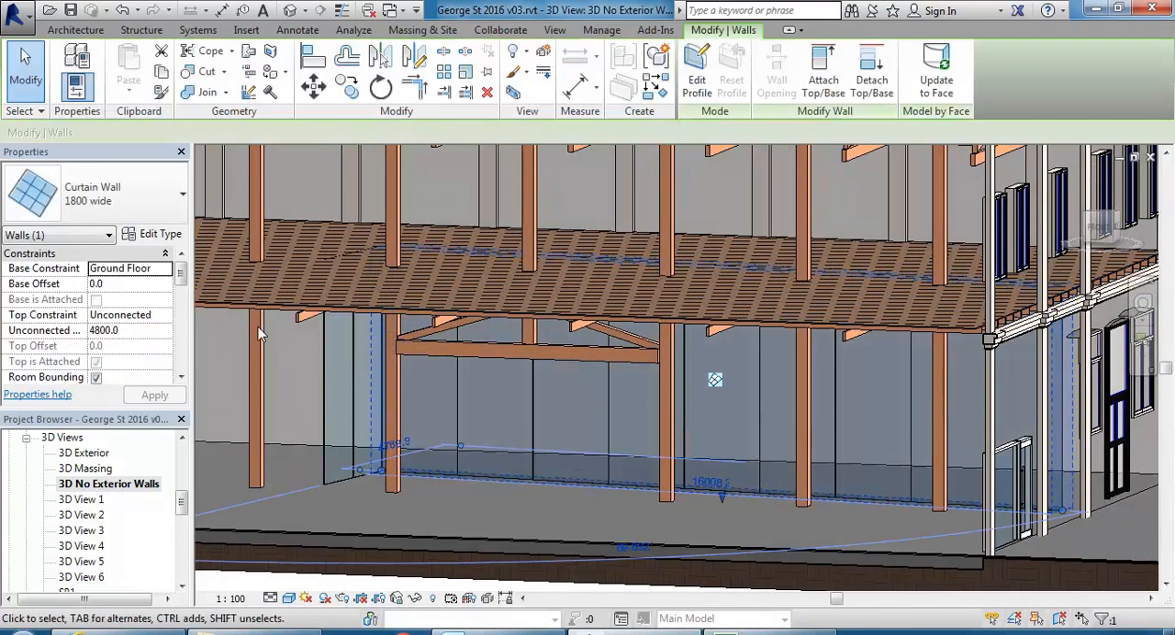
{"action": "left_click", "coordinate": [149, 234]}
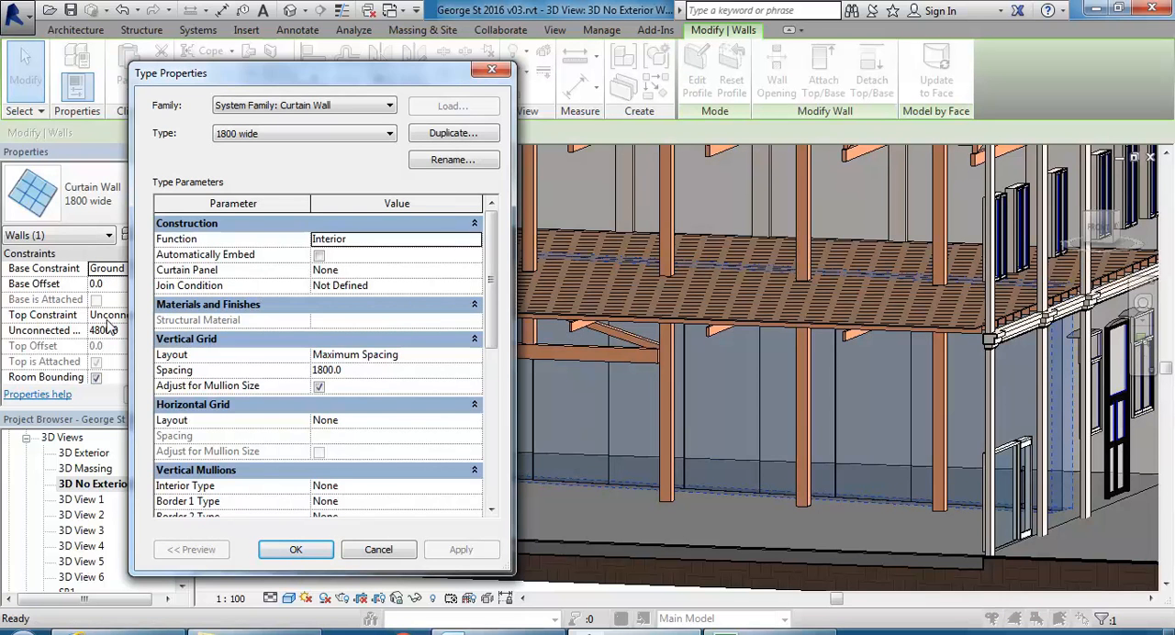
{"action": "scroll", "coordinate": [487, 367], "scroll_direction": "down", "scroll_amount": 2}
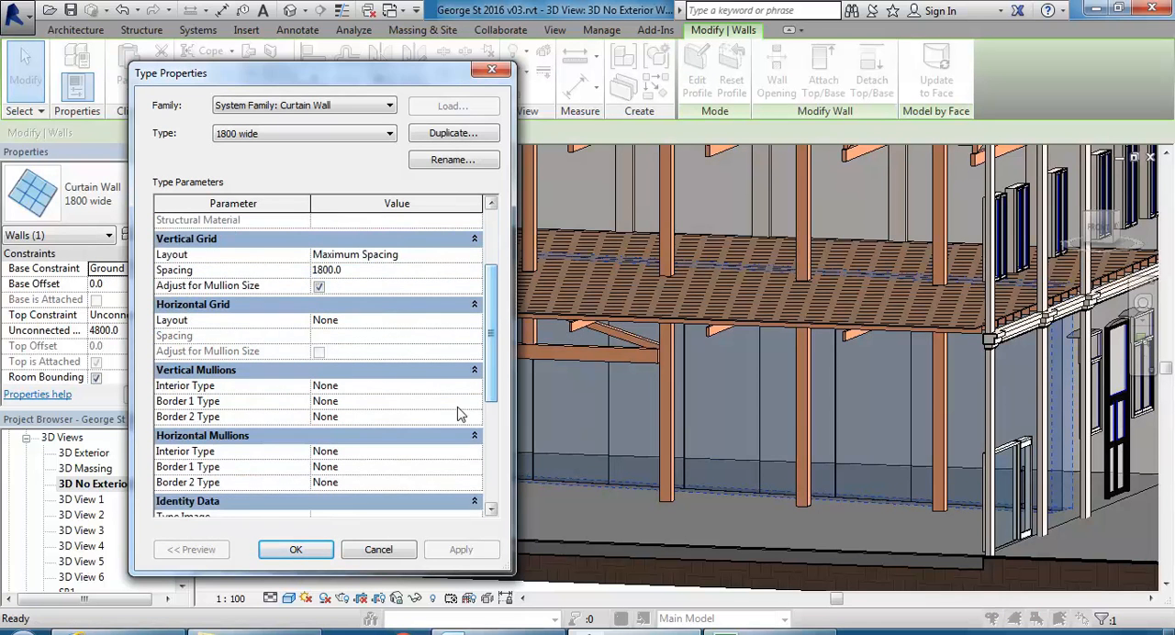
{"action": "left_click", "coordinate": [475, 401]}
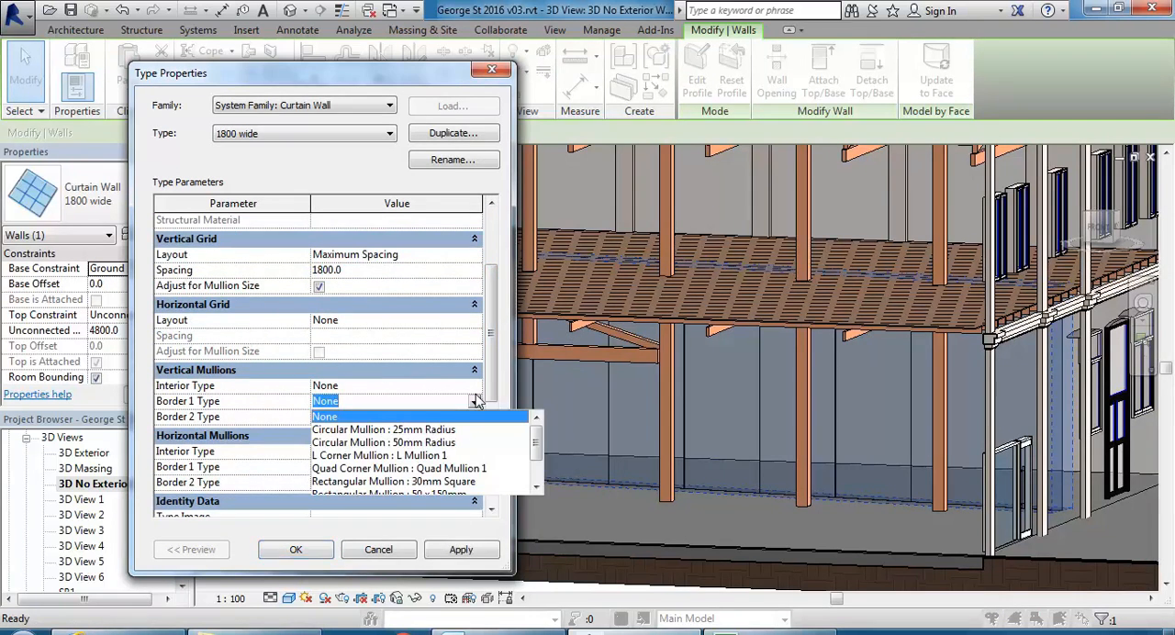
{"action": "left_click", "coordinate": [475, 401]}
{"action": "left_click", "coordinate": [476, 386]}
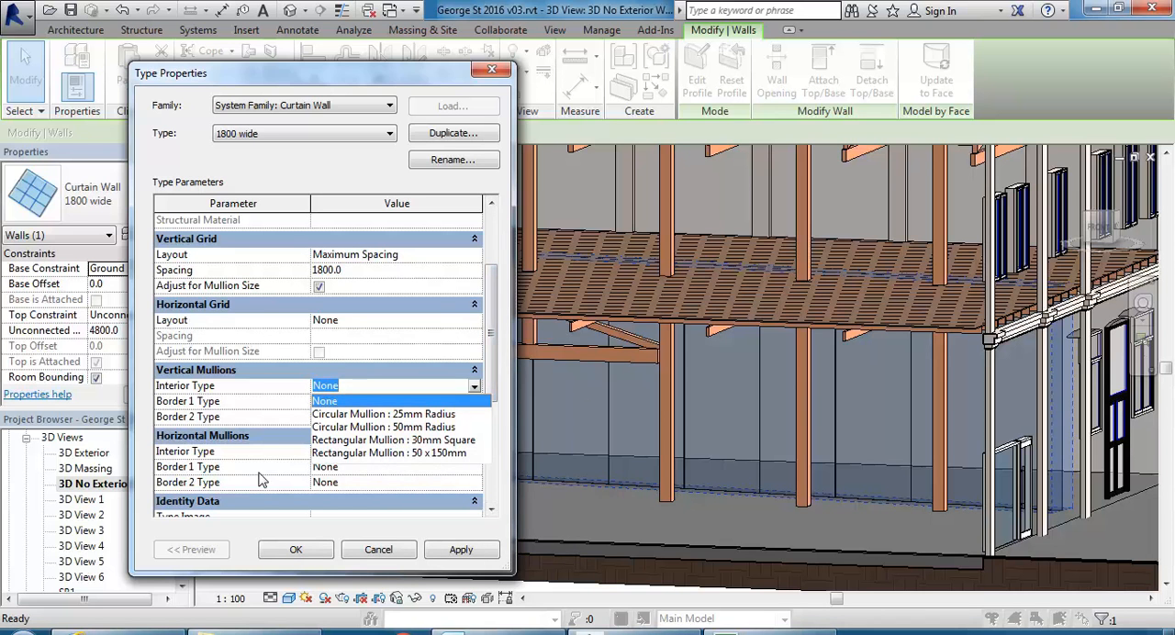
{"action": "left_click", "coordinate": [372, 442]}
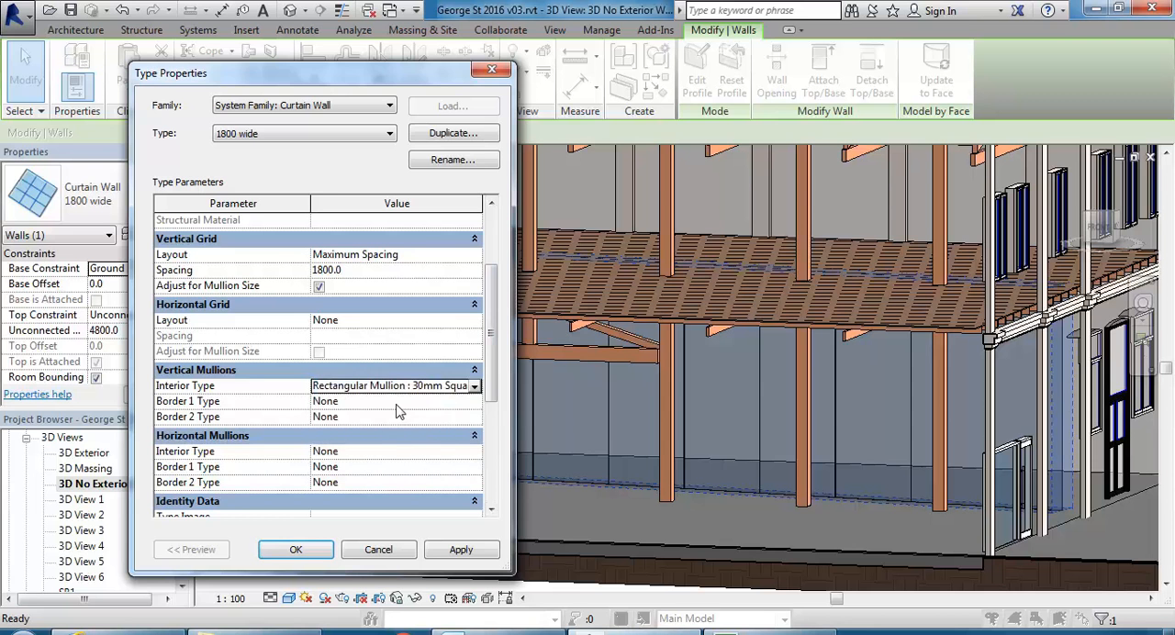
Try the 50 x 150mm rectangular mullion as interior type, switch back to 30mm Square, and apply the type settings.
{"action": "left_click", "coordinate": [474, 386]}
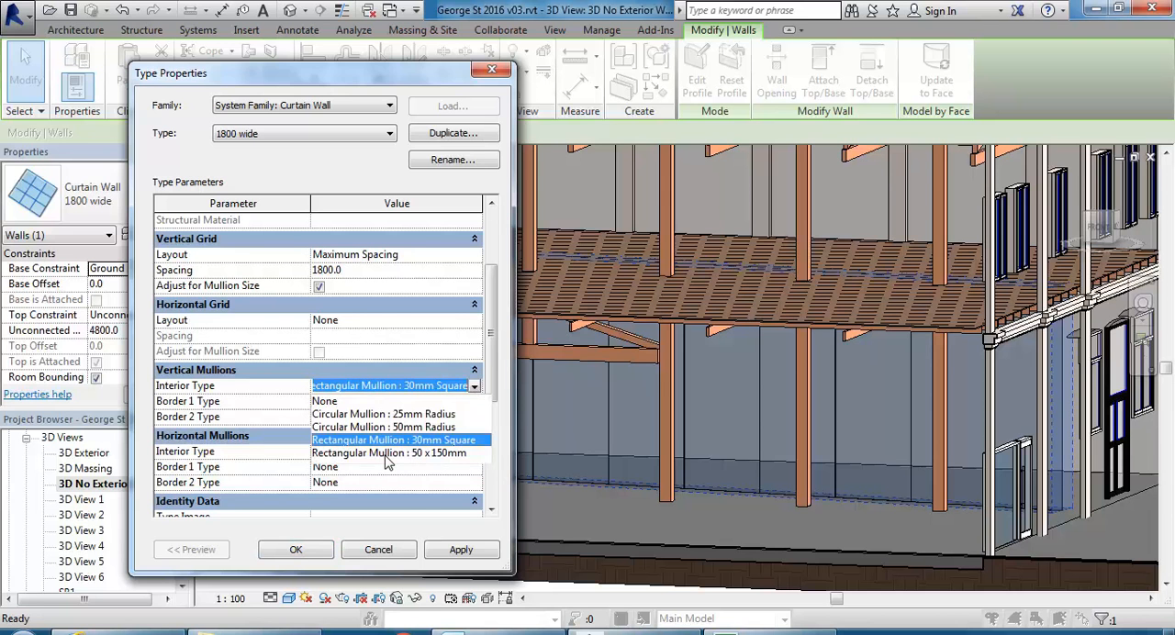
{"action": "left_click", "coordinate": [386, 453]}
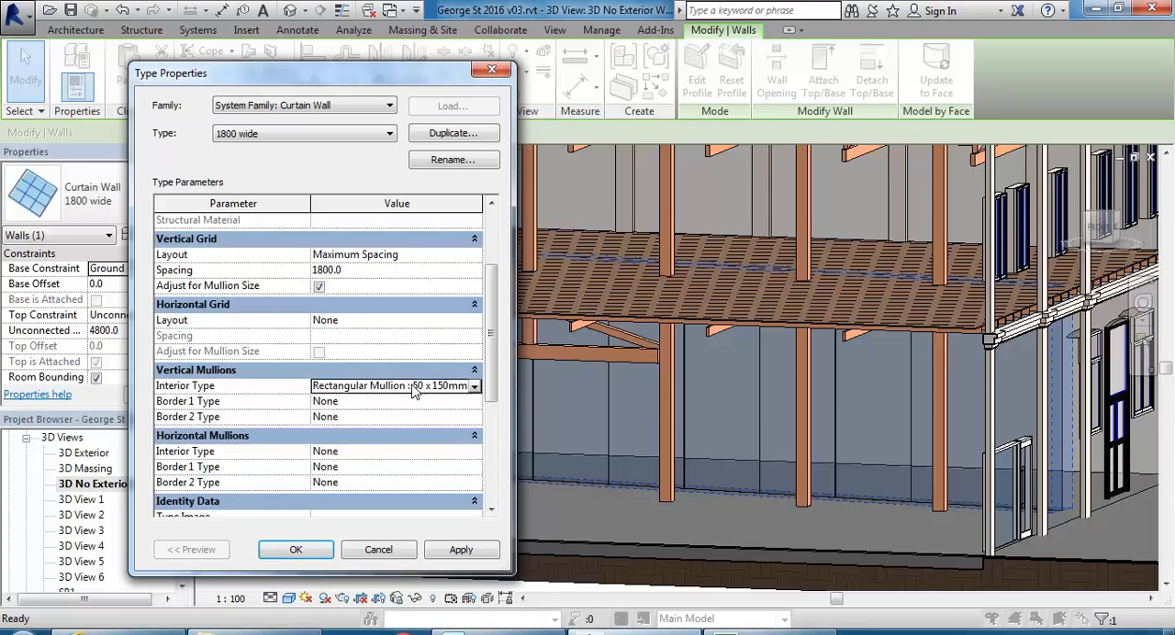
{"action": "left_click", "coordinate": [475, 387]}
{"action": "left_click", "coordinate": [422, 446]}
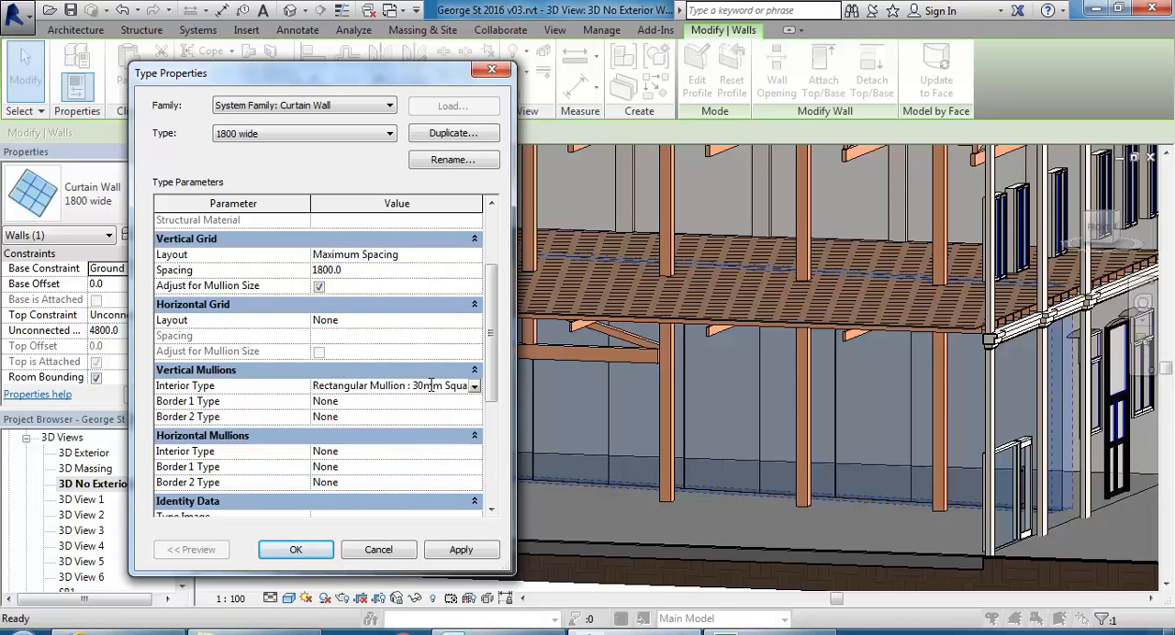
{"action": "left_click", "coordinate": [295, 549]}
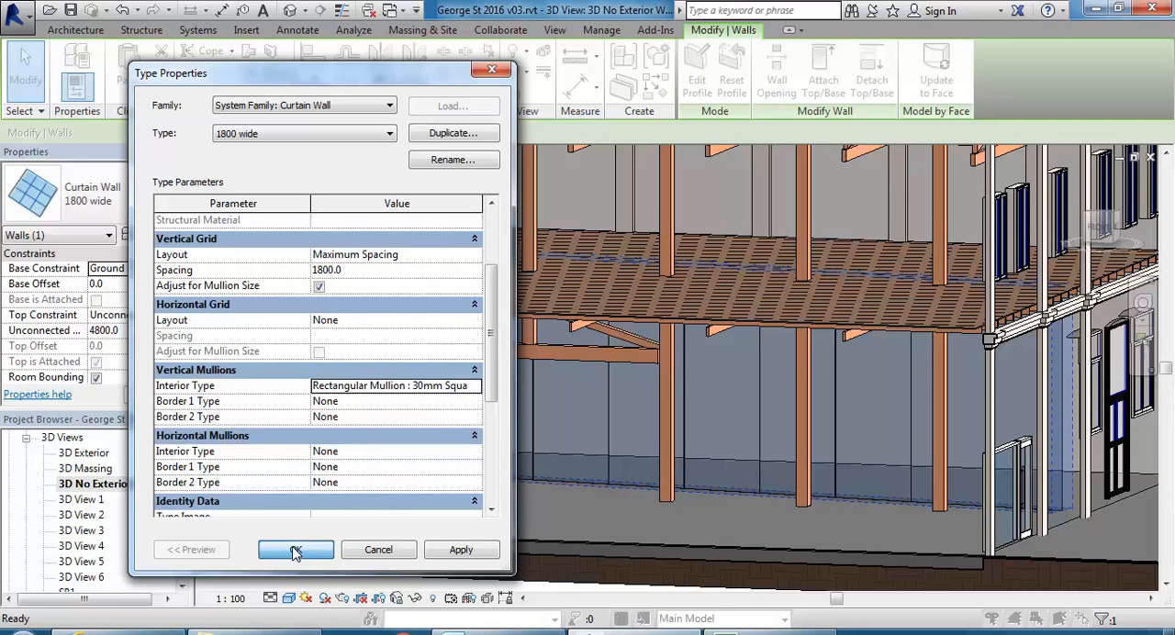
{"action": "key", "text": "Escape"}
Open the Ground Floor plan and set its view scale to 1 : 50 for a close look at a curtain wall mullion.
{"action": "scroll", "coordinate": [470, 469], "scroll_direction": "up", "scroll_amount": 6}
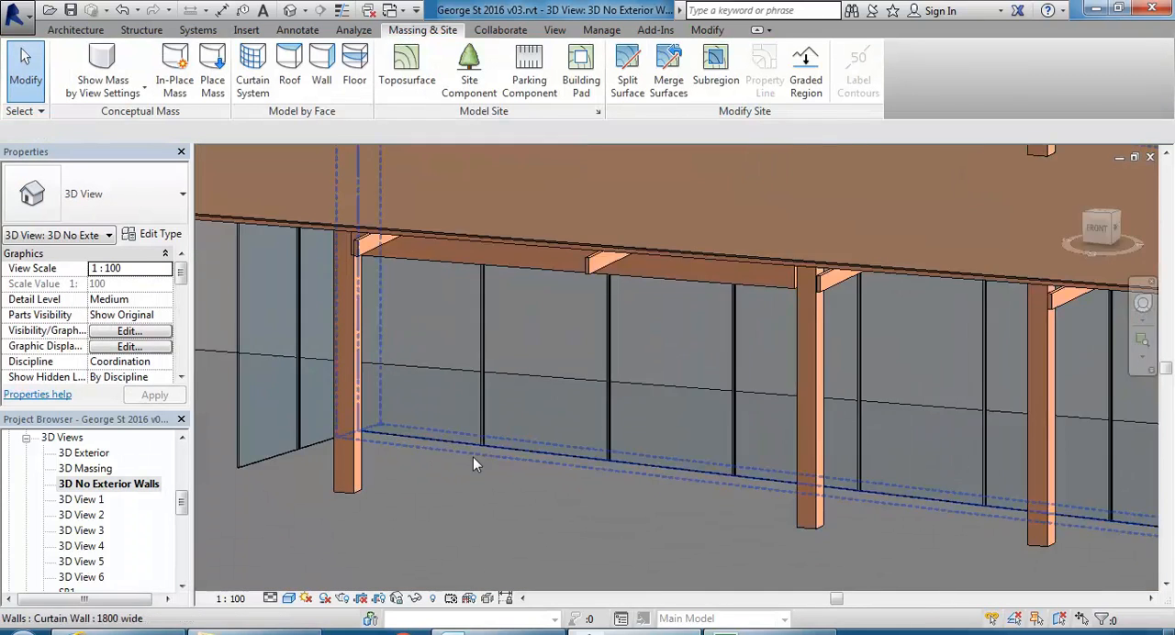
{"action": "scroll", "coordinate": [495, 422], "scroll_direction": "up", "scroll_amount": 4}
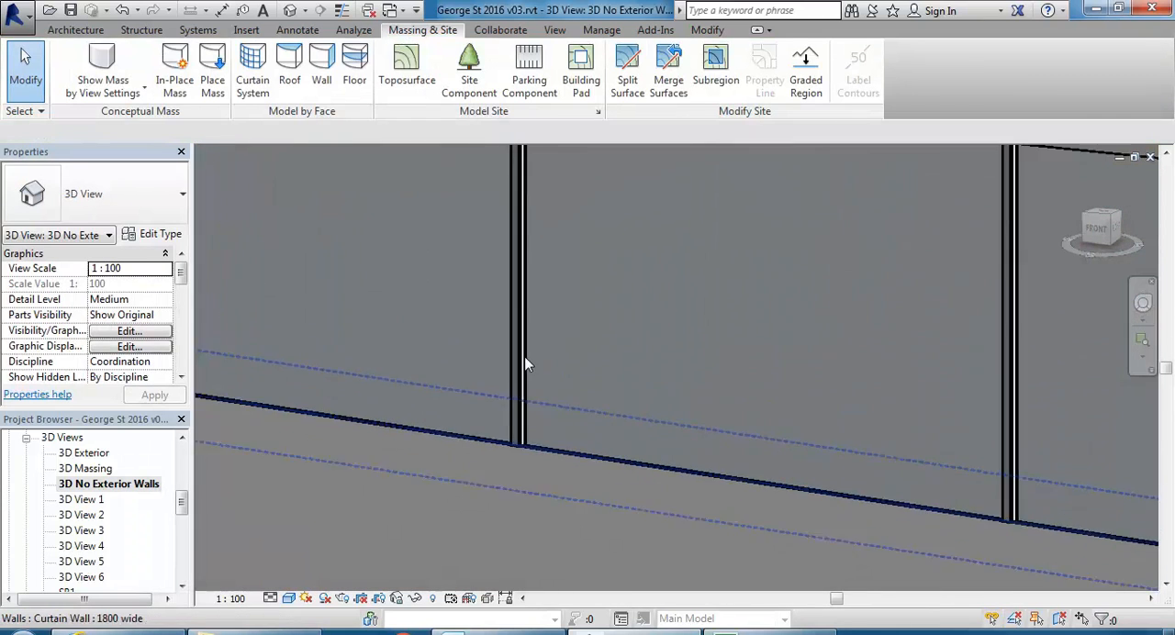
{"action": "left_click_drag", "start_coordinate": [181, 501], "coordinate": [183, 459]}
{"action": "double_click", "coordinate": [107, 484]}
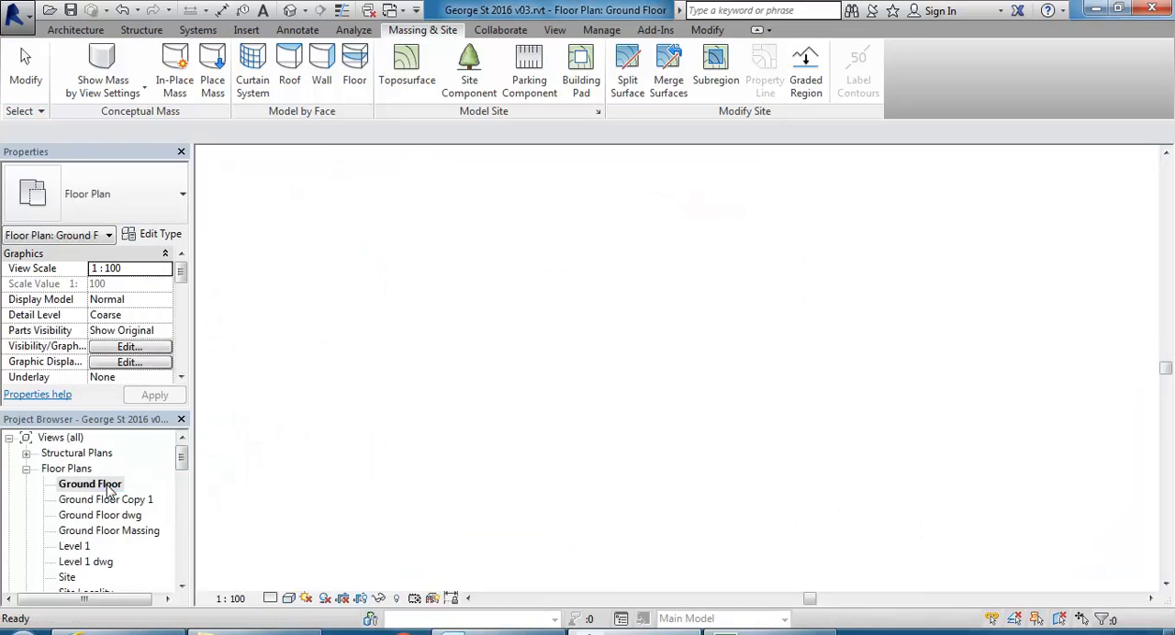
{"action": "scroll", "coordinate": [537, 424], "scroll_direction": "up", "scroll_amount": 8}
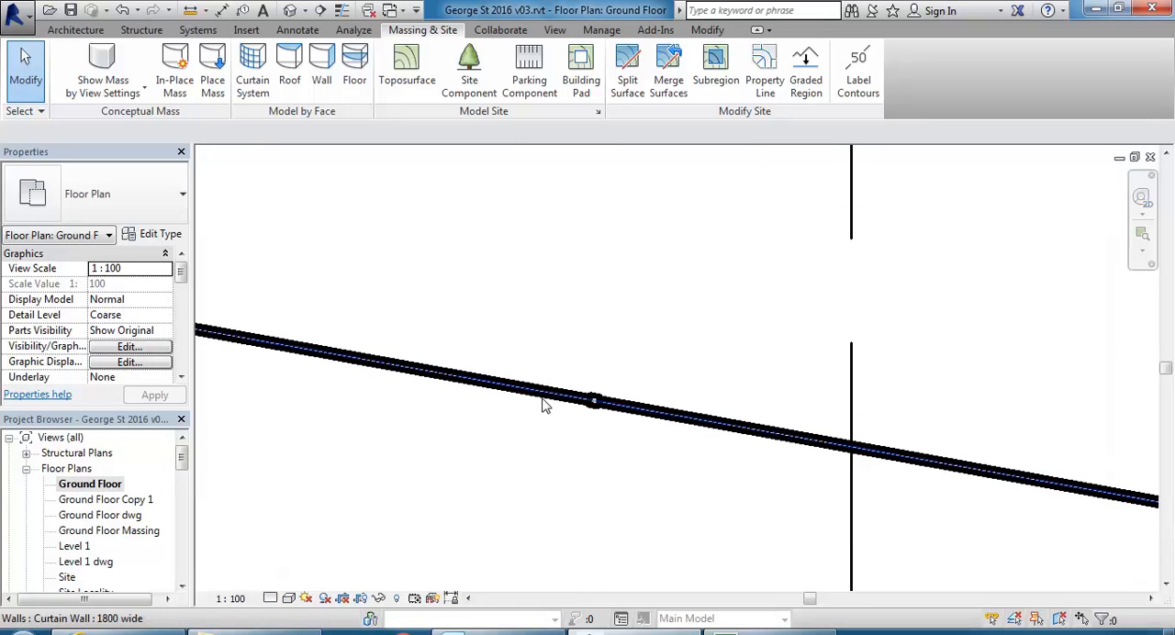
{"action": "left_click", "coordinate": [230, 599]}
{"action": "left_click", "coordinate": [237, 465]}
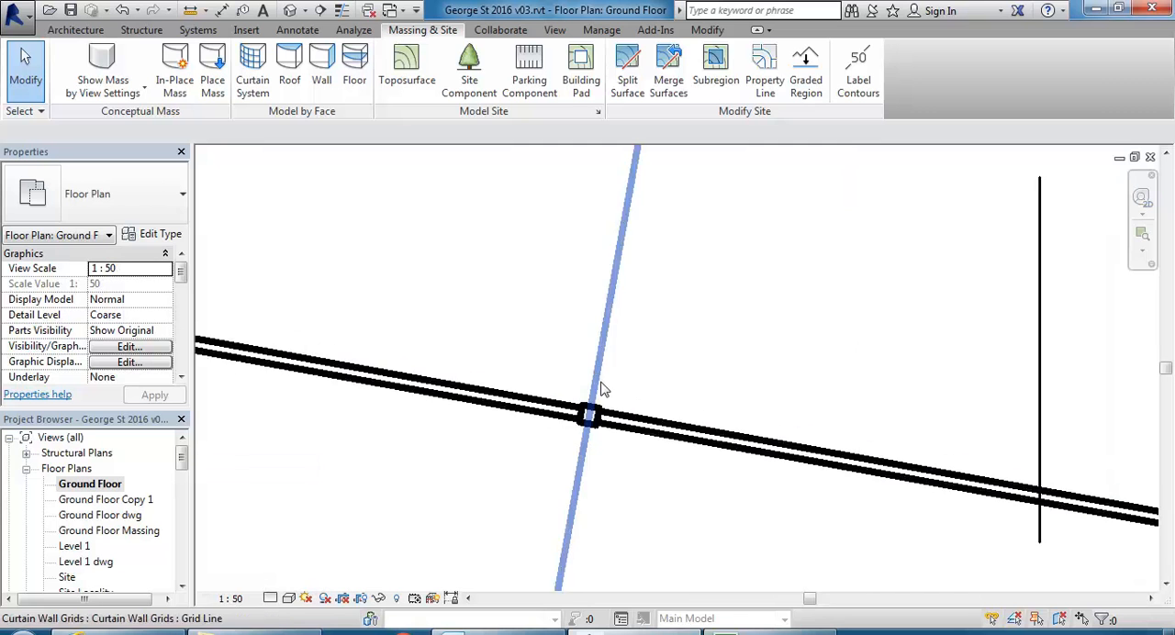
{"action": "scroll", "coordinate": [511, 467], "scroll_direction": "up", "scroll_amount": 3}
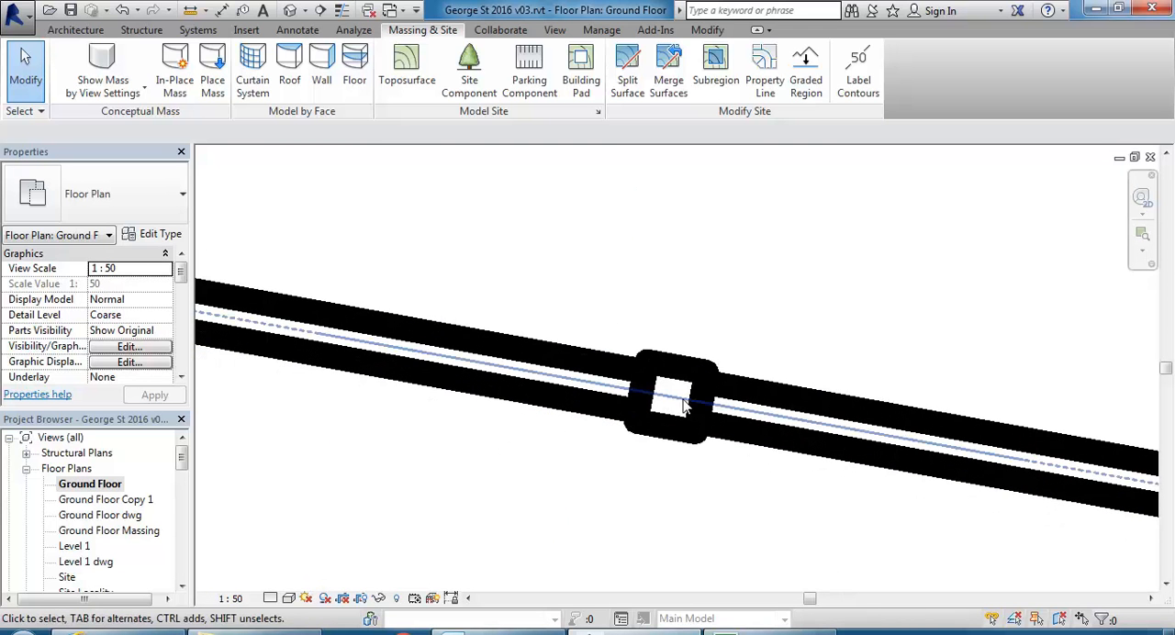
Try an offset of 37 for the Glazed system panel type beside the mullion, and undo it.
{"action": "key", "text": "Tab"}
{"action": "key", "text": "Tab"}
{"action": "left_click", "coordinate": [512, 401]}
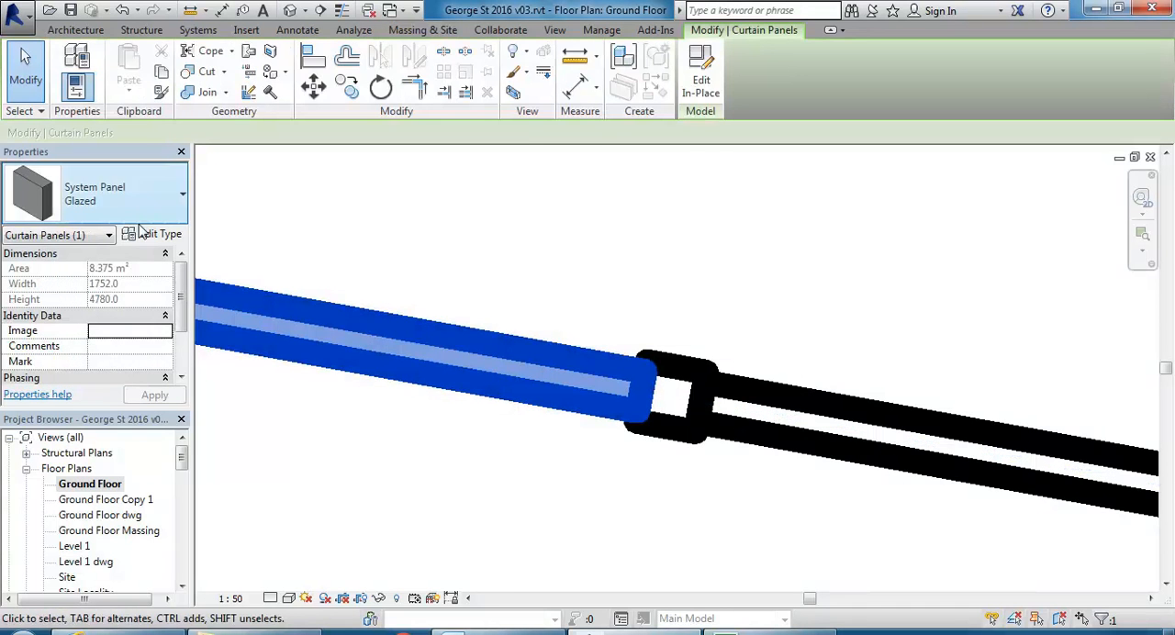
{"action": "left_click", "coordinate": [160, 235]}
{"action": "left_click", "coordinate": [382, 239]}
{"action": "type", "text": "37"}
{"action": "left_click", "coordinate": [296, 550]}
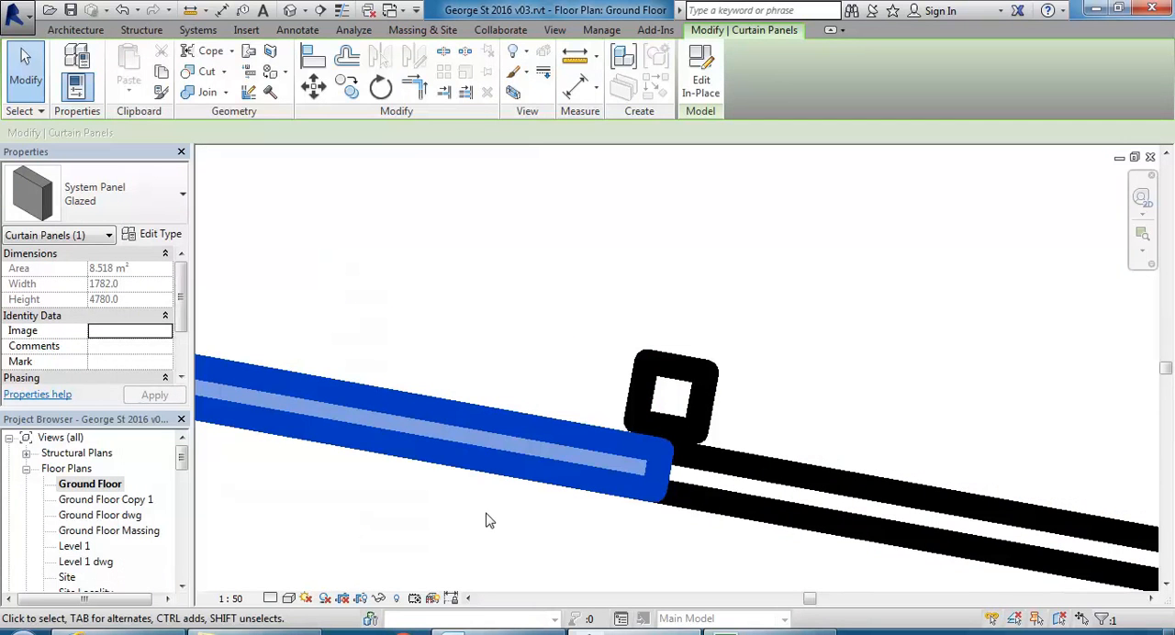
{"action": "left_click", "coordinate": [571, 359]}
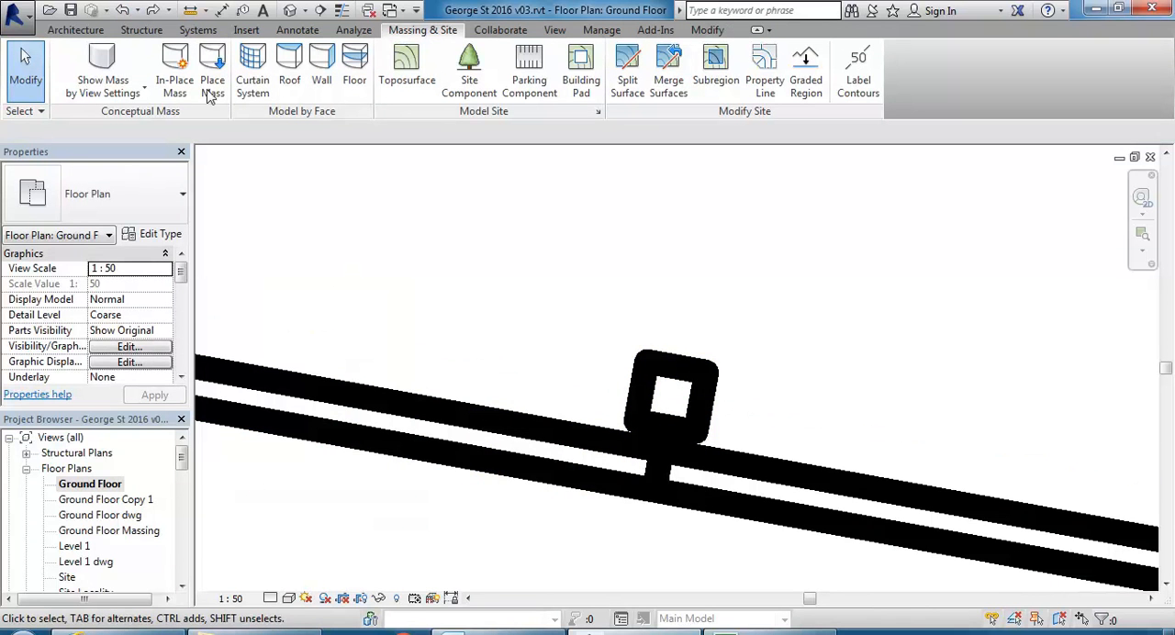
{"action": "left_click", "coordinate": [125, 10]}
Set the thickness of the Glazed system panel type beside the mullion to 15.
{"action": "key", "text": "Tab"}
{"action": "key", "text": "Tab"}
{"action": "left_click", "coordinate": [486, 383]}
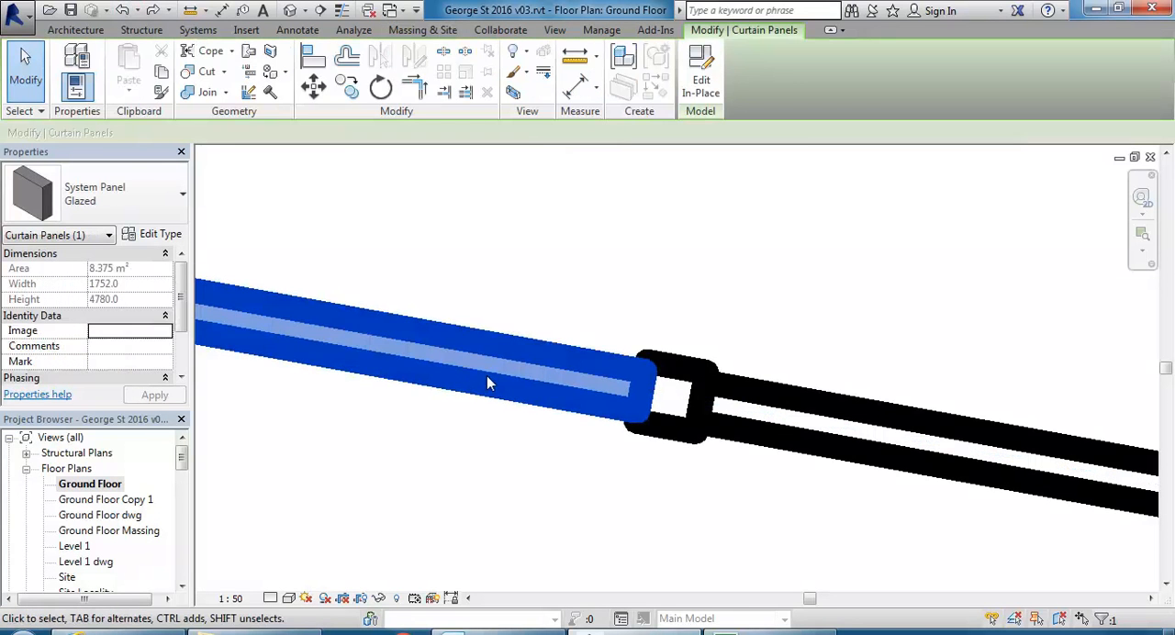
{"action": "left_click", "coordinate": [151, 235]}
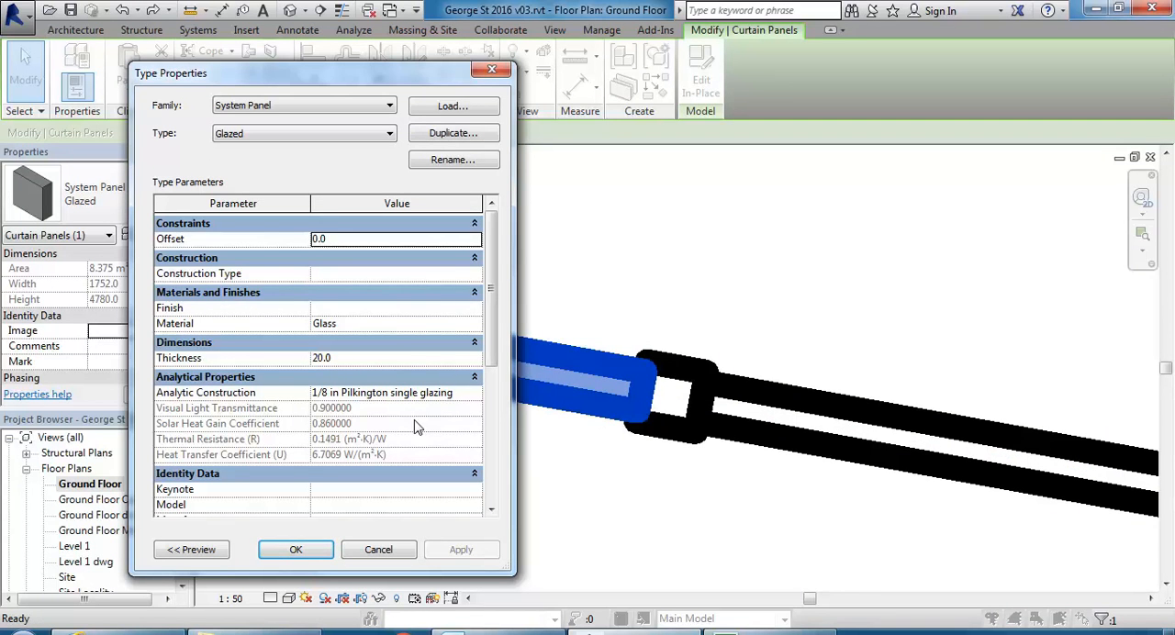
{"action": "left_click", "coordinate": [366, 360]}
{"action": "type", "text": "15"}
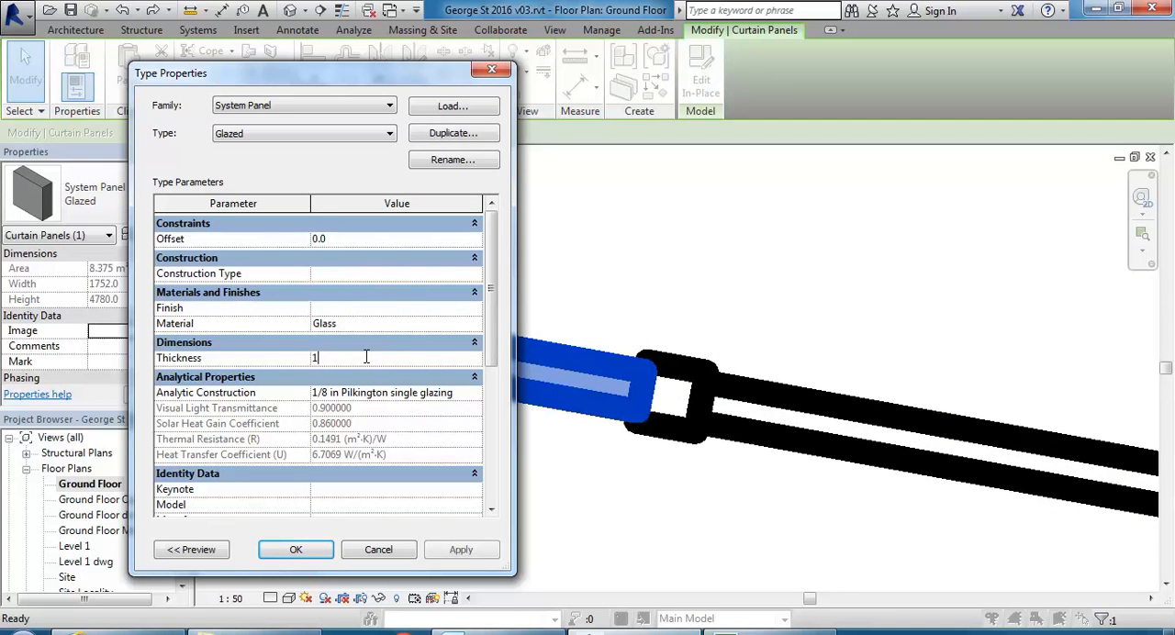
{"action": "left_click", "coordinate": [294, 549]}
{"action": "left_click", "coordinate": [593, 454]}
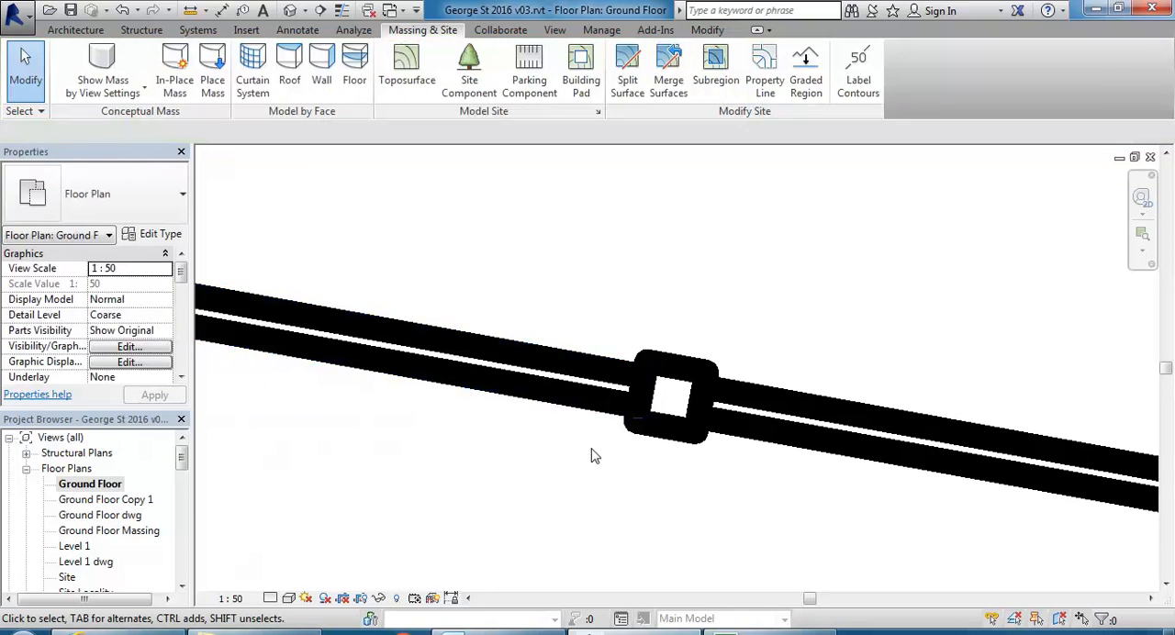
Select the curtain wall mullion between the glazed panels and inspect its type properties without changing them.
{"action": "left_click", "coordinate": [640, 422]}
{"action": "left_click_drag", "start_coordinate": [635, 407], "coordinate": [550, 397]}
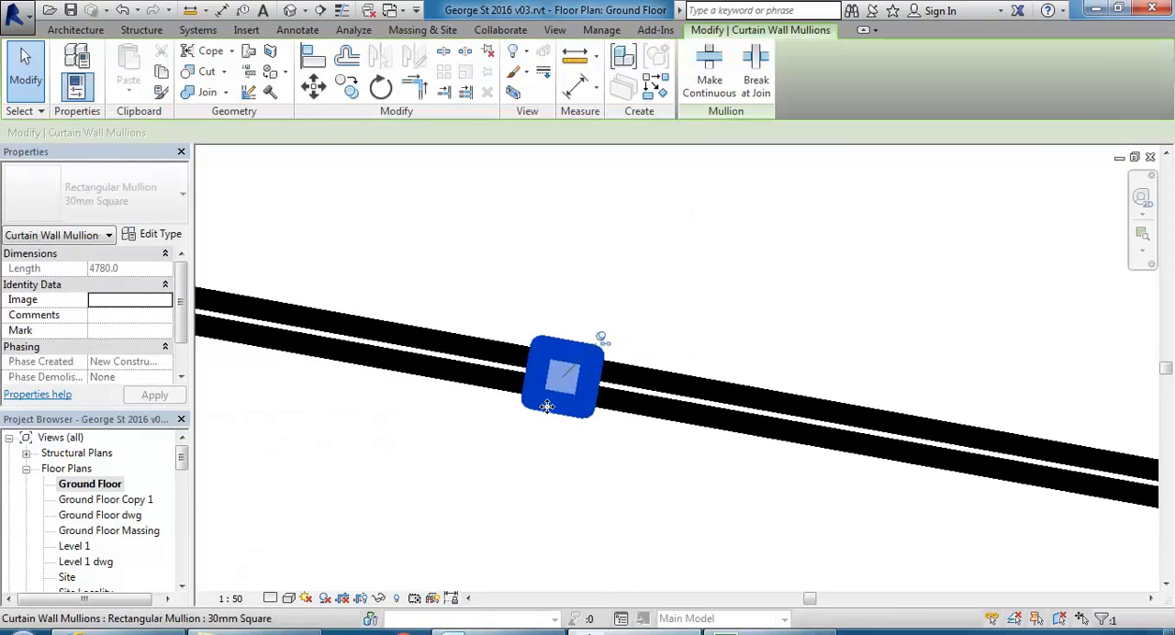
{"action": "middle_click_drag", "start_coordinate": [548, 401], "coordinate": [520, 412]}
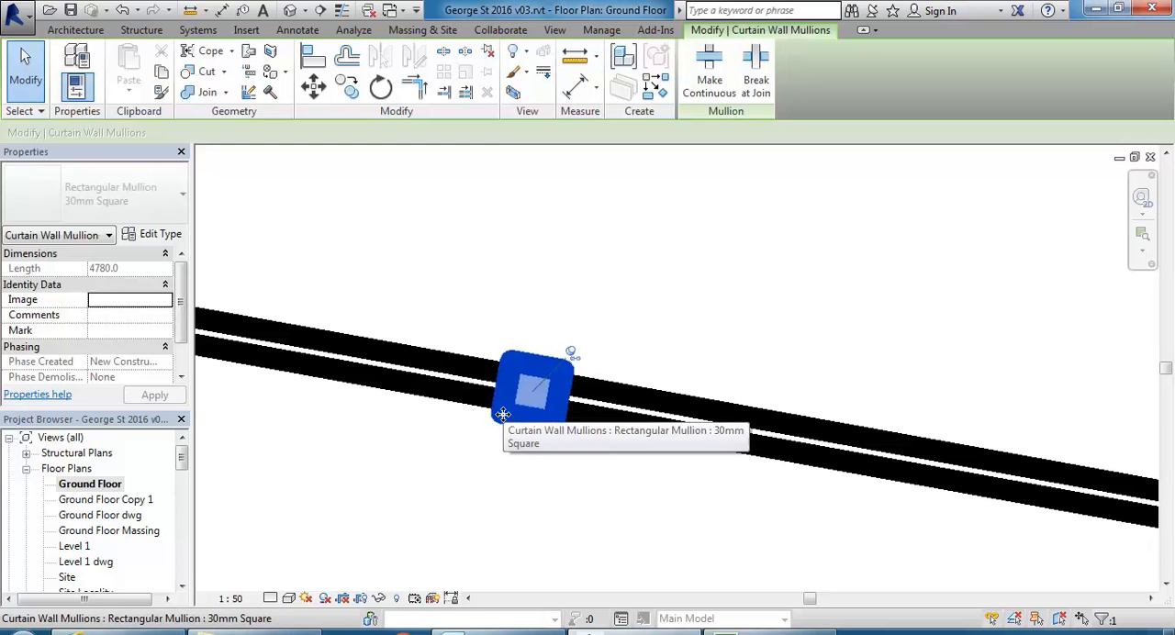
{"action": "left_click", "coordinate": [491, 430]}
{"action": "left_click", "coordinate": [509, 418]}
{"action": "scroll", "coordinate": [531, 394], "scroll_direction": "up", "scroll_amount": 1}
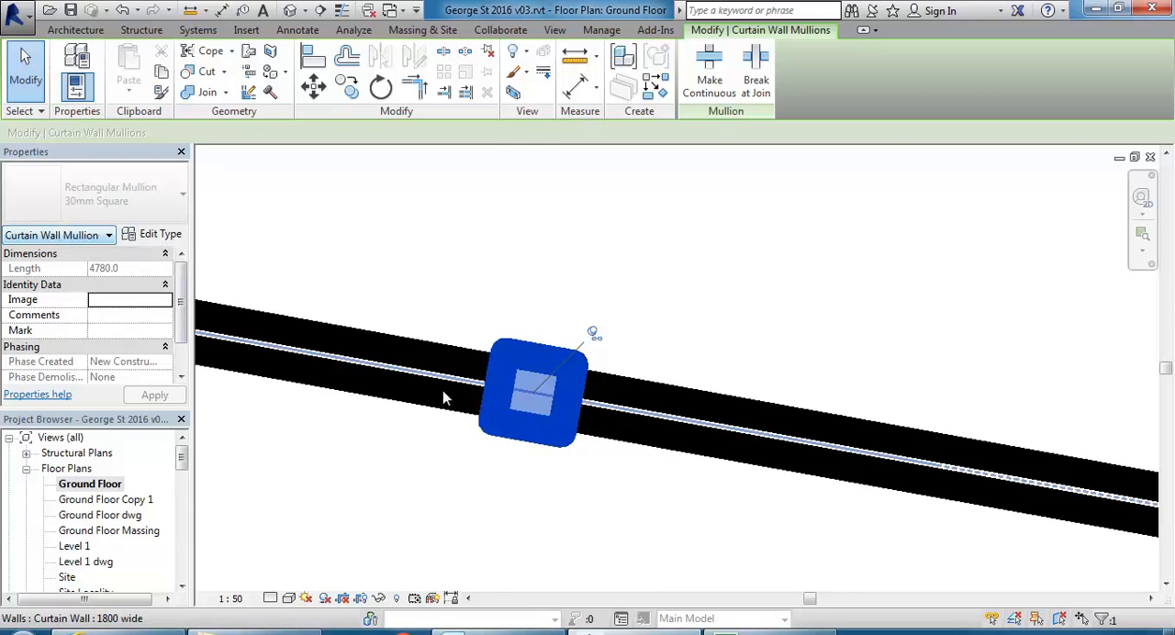
{"action": "left_click", "coordinate": [156, 235]}
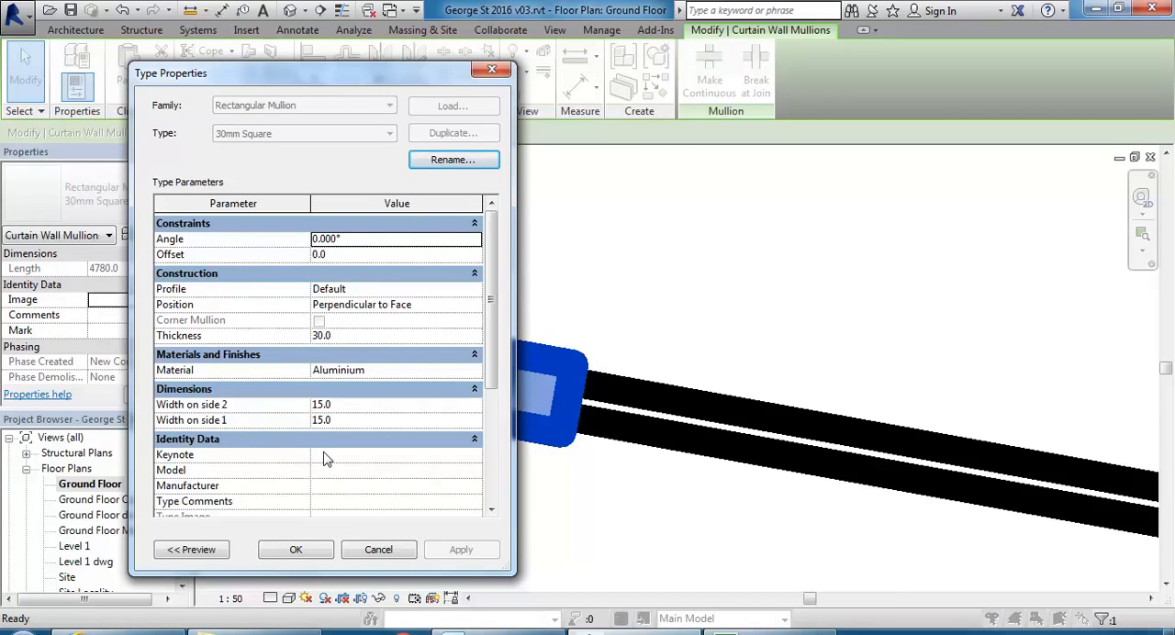
{"action": "left_click", "coordinate": [376, 550]}
Unpin the selected 30mm Square mullion to allow its type to be edited.
{"action": "scroll", "coordinate": [502, 425], "scroll_direction": "down", "scroll_amount": 8}
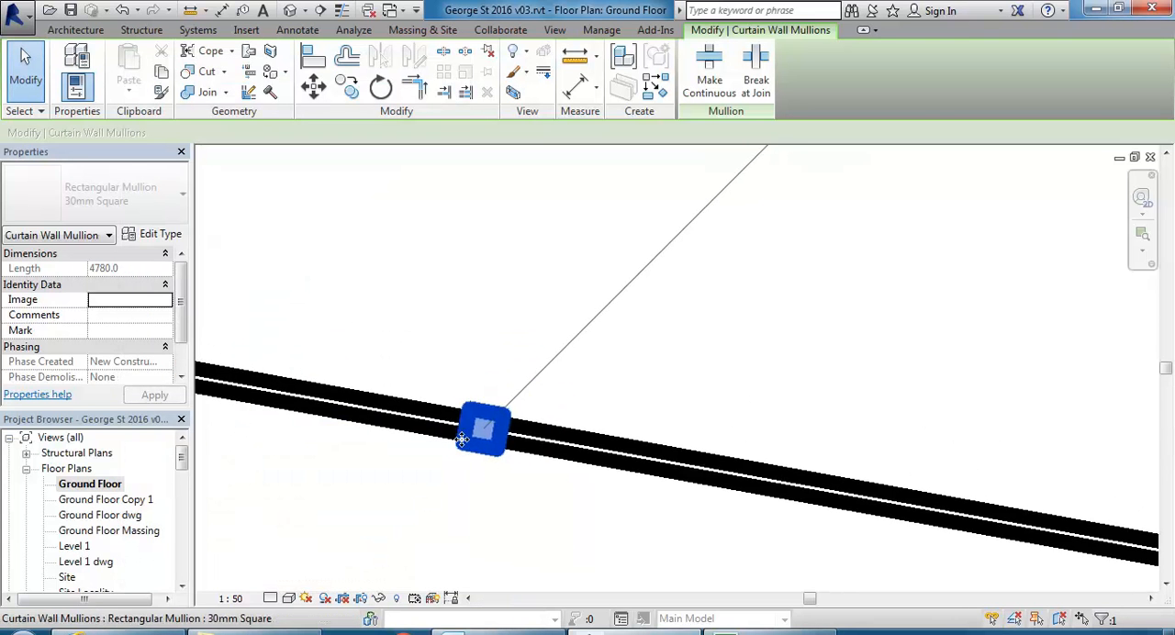
{"action": "scroll", "coordinate": [432, 447], "scroll_direction": "down", "scroll_amount": 4}
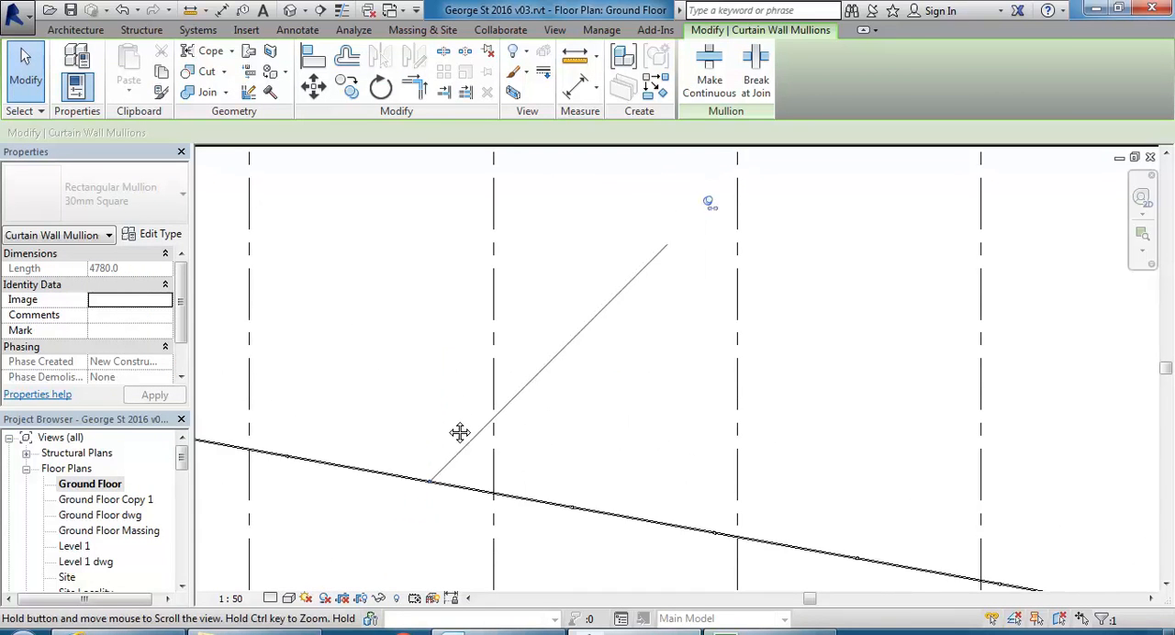
{"action": "left_click", "coordinate": [706, 226]}
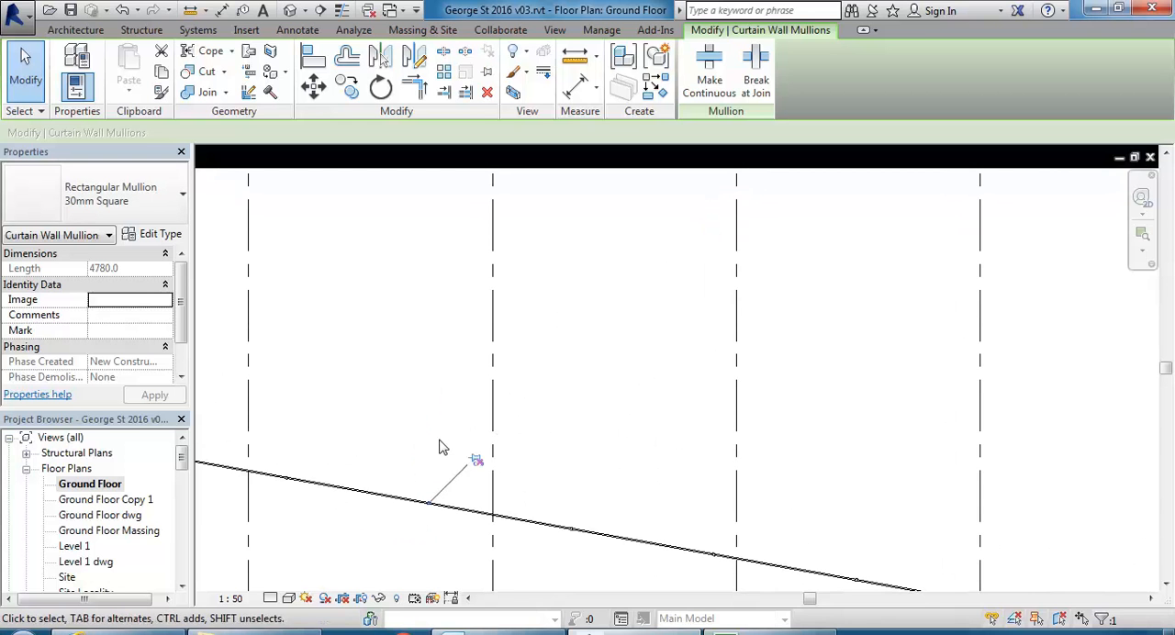
{"action": "scroll", "coordinate": [432, 518], "scroll_direction": "up", "scroll_amount": 5}
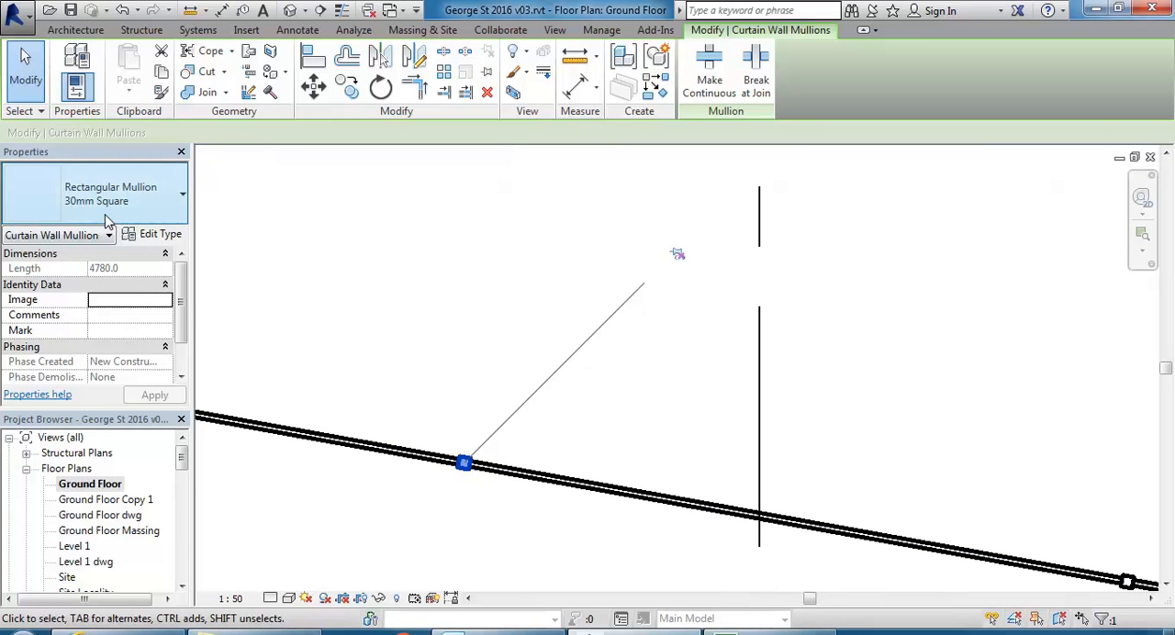
Duplicate the unpinned mullion's 30mm Square type under the name "70 x 25mm".
{"action": "left_click", "coordinate": [154, 234]}
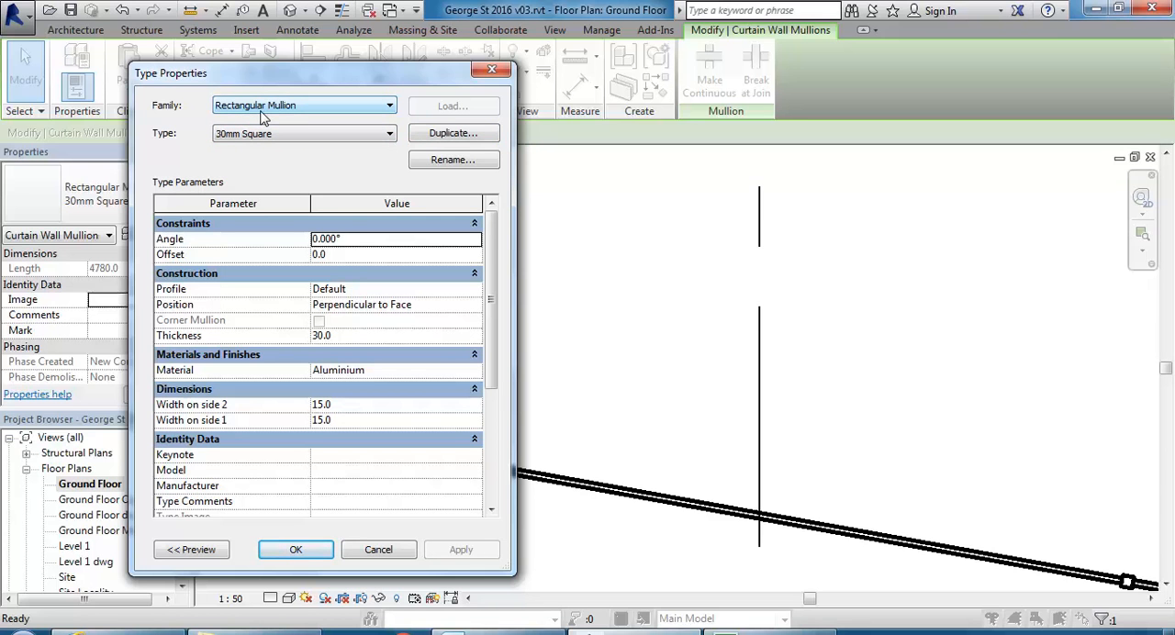
{"action": "left_click", "coordinate": [462, 136]}
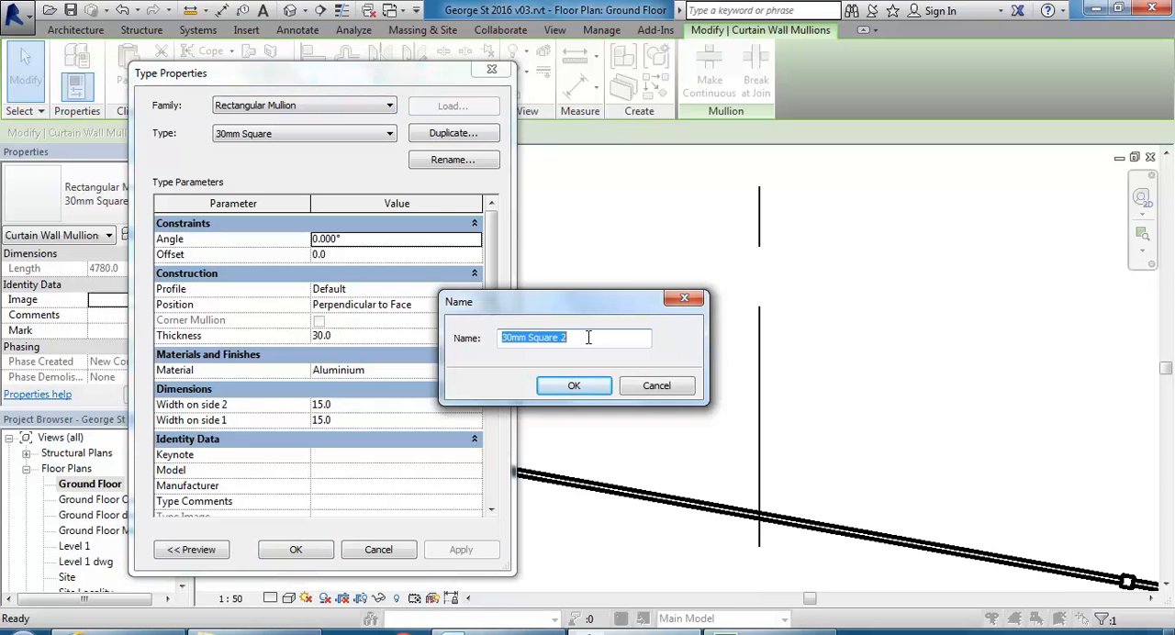
{"action": "type", "text": "8"}
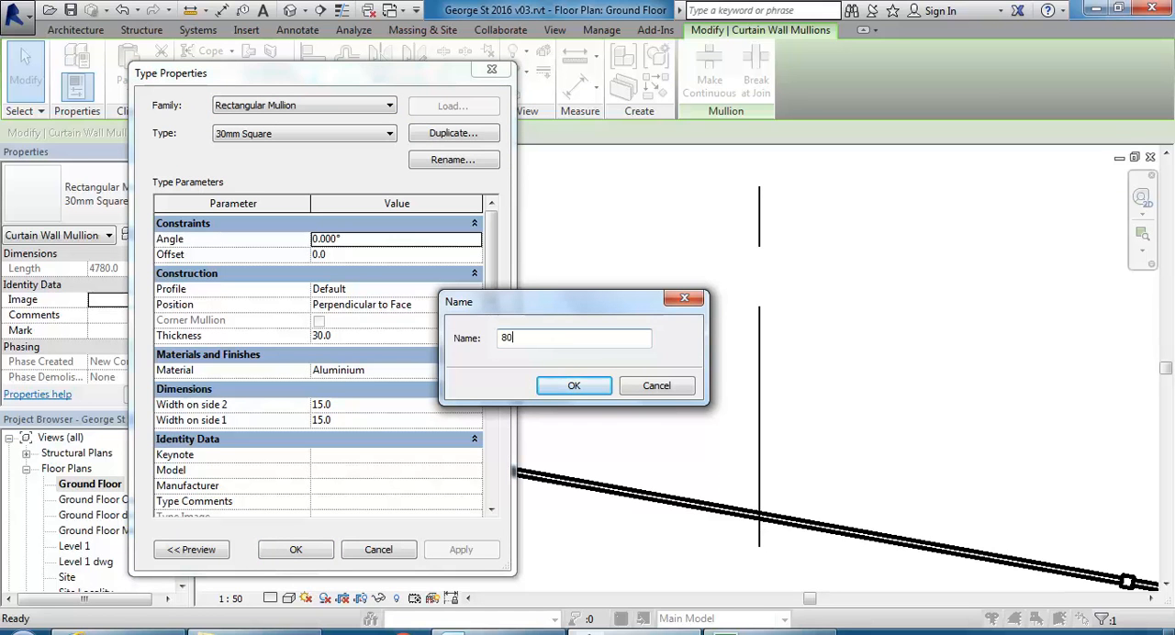
{"action": "key", "text": "BackSpace"}
{"action": "type", "text": "70"}
{"action": "type", "text": "x 25mm"}
{"action": "left_click", "coordinate": [573, 386]}
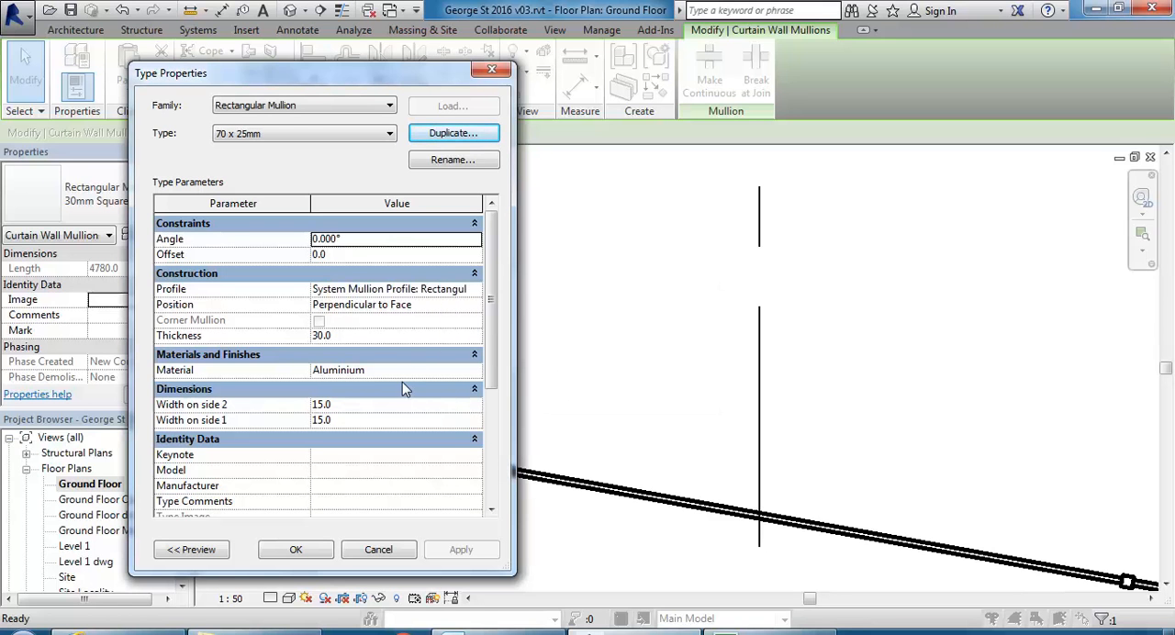
Set the 70 x 25mm mullion type's thickness to 70 and its widths on side 1 and side 2 to 12.5.
{"action": "left_click", "coordinate": [363, 338]}
{"action": "type", "text": "70"}
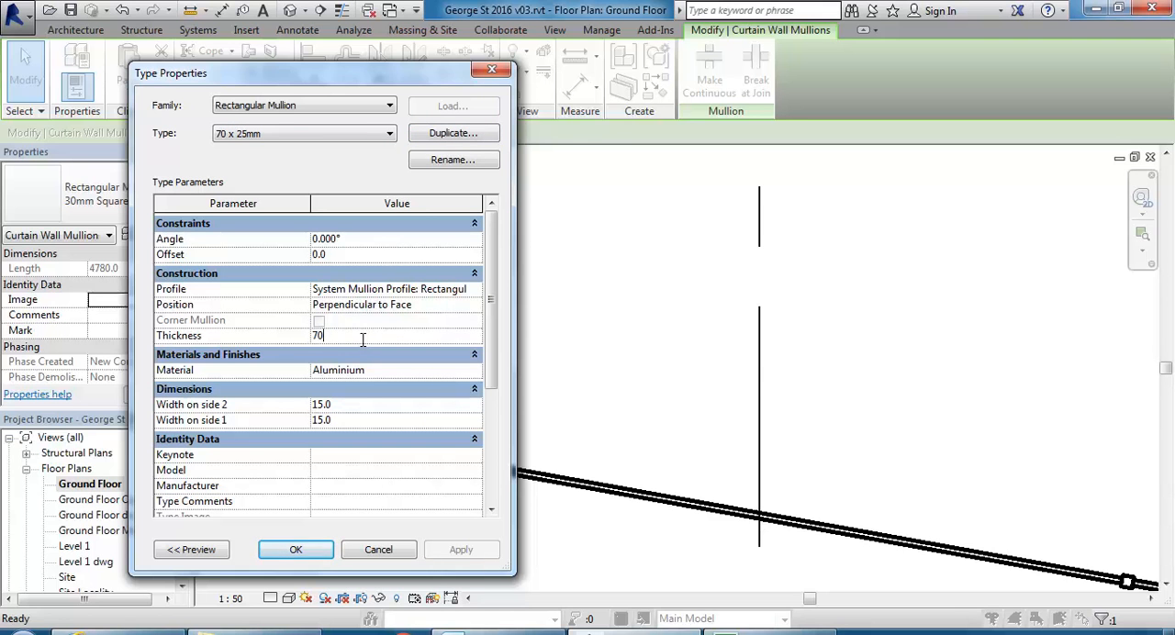
{"action": "left_click", "coordinate": [361, 404]}
{"action": "left_click", "coordinate": [359, 421]}
{"action": "left_click", "coordinate": [362, 395]}
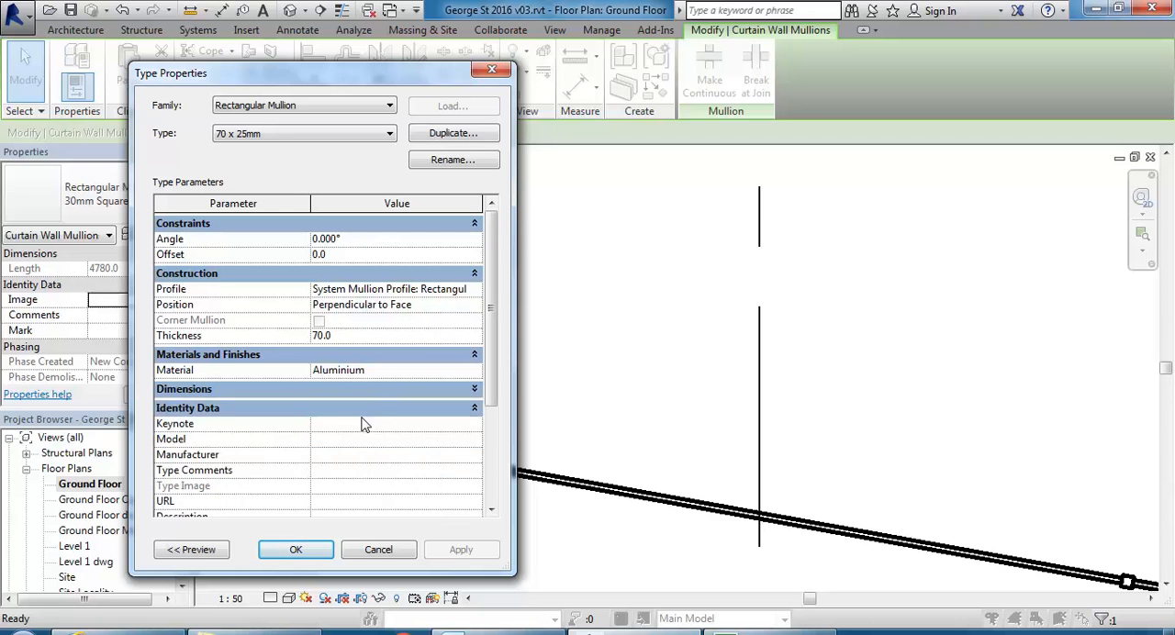
{"action": "left_click", "coordinate": [361, 392]}
{"action": "left_click", "coordinate": [358, 422]}
{"action": "left_click", "coordinate": [358, 405]}
{"action": "left_click", "coordinate": [358, 421]}
{"action": "left_click", "coordinate": [360, 405]}
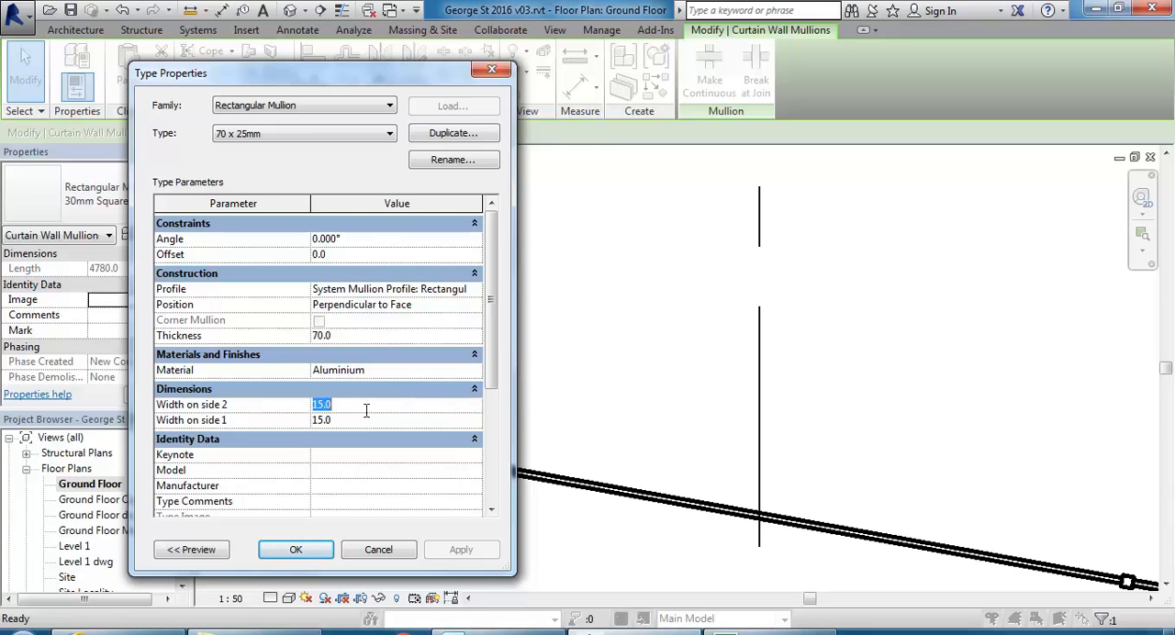
{"action": "type", "text": "12.5"}
{"action": "type", "text": "12"}
{"action": "left_click", "coordinate": [357, 404]}
{"action": "left_click", "coordinate": [297, 549]}
{"action": "scroll", "coordinate": [440, 501], "scroll_direction": "up", "scroll_amount": 5}
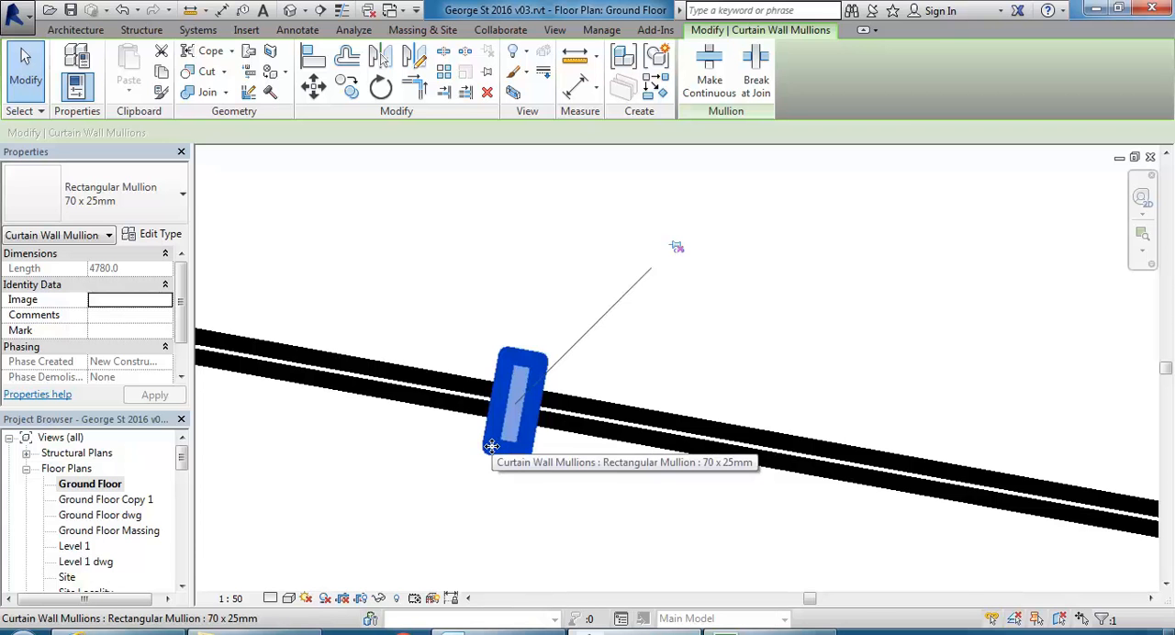
{"action": "scroll", "coordinate": [492, 445], "scroll_direction": "down", "scroll_amount": 2}
{"action": "left_click", "coordinate": [351, 481]}
Open the 3D No Exterior Walls view and examine the base of a vertical mullion on the ground floor curtain wall.
{"action": "scroll", "coordinate": [427, 436], "scroll_direction": "down", "scroll_amount": 2}
{"action": "left_click_drag", "start_coordinate": [181, 456], "coordinate": [183, 512]}
{"action": "double_click", "coordinate": [108, 438]}
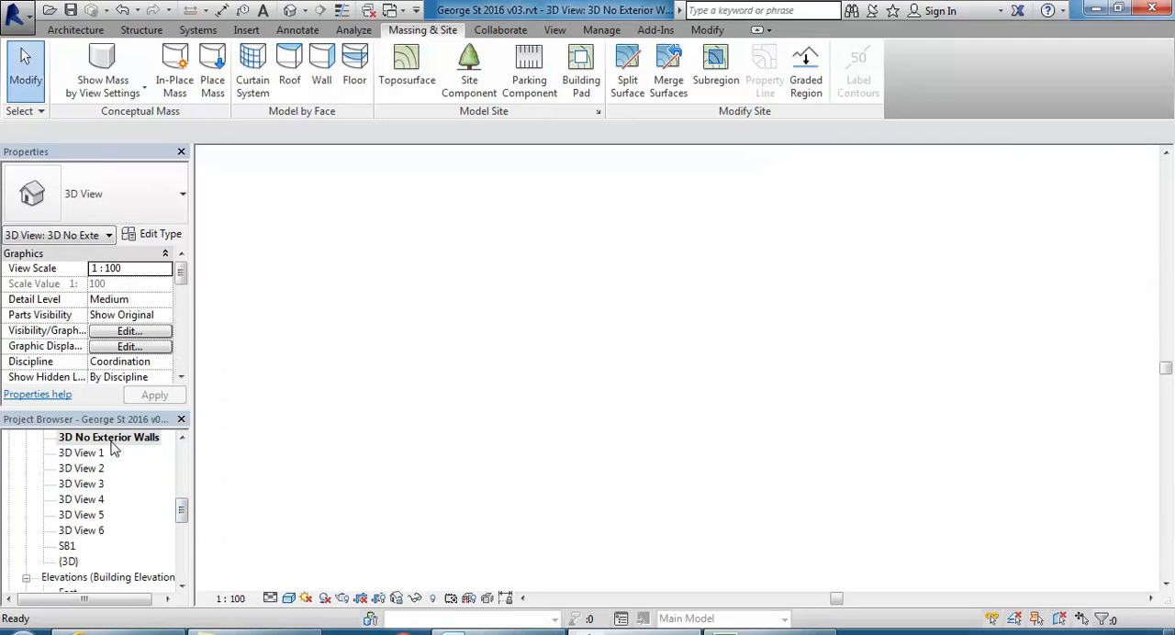
{"action": "scroll", "coordinate": [602, 420], "scroll_direction": "down", "scroll_amount": 5}
{"action": "middle_click_drag", "start_coordinate": [619, 421], "coordinate": [602, 432], "text": "shift"}
{"action": "scroll", "coordinate": [964, 456], "scroll_direction": "up", "scroll_amount": 3}
{"action": "scroll", "coordinate": [961, 456], "scroll_direction": "up", "scroll_amount": 3}
{"action": "scroll", "coordinate": [768, 510], "scroll_direction": "up", "scroll_amount": 2}
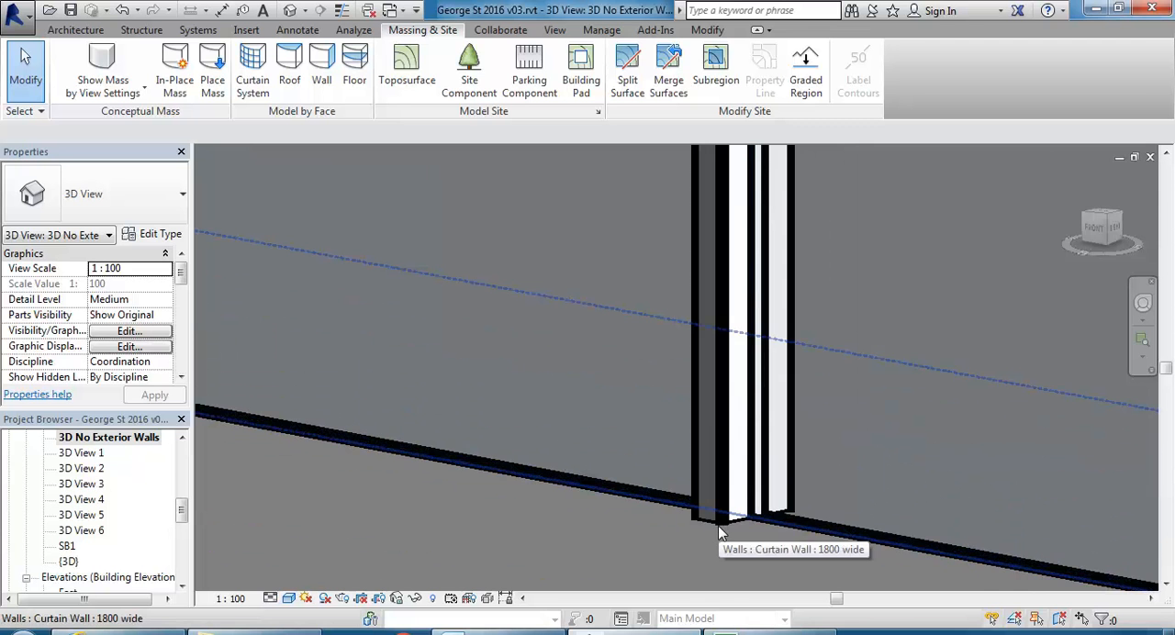
{"action": "scroll", "coordinate": [719, 531], "scroll_direction": "down", "scroll_amount": 5}
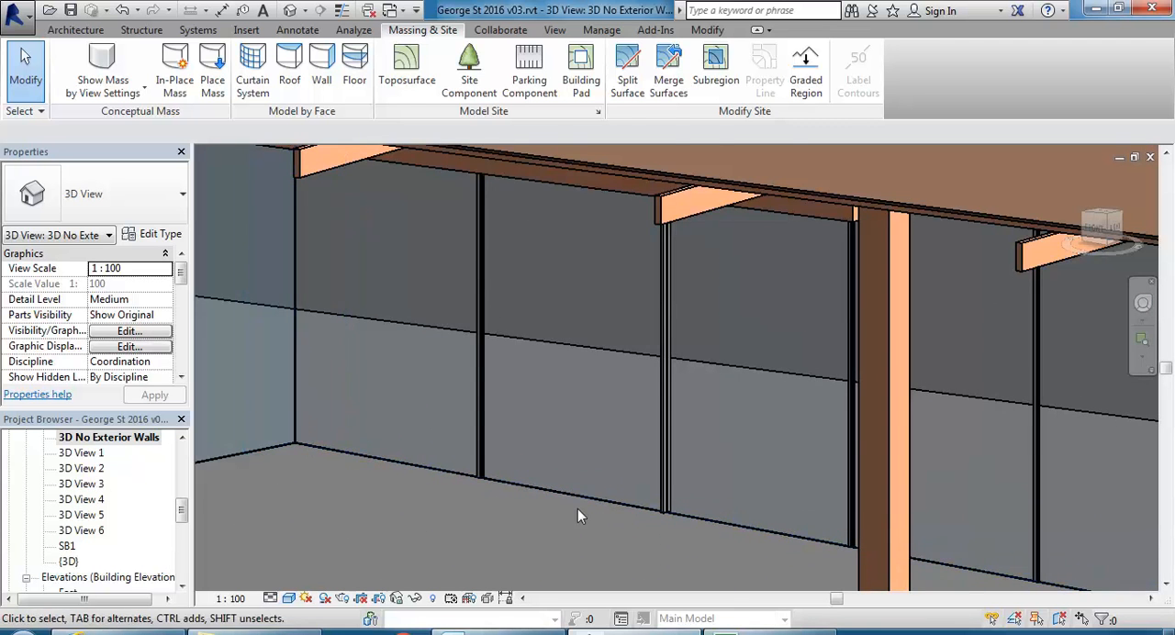
Set the vertical mullions' interior type of the 1800 wide curtain wall to Rectangular Mullion : 70 x 25mm.
{"action": "left_click", "coordinate": [585, 502]}
{"action": "scroll", "coordinate": [524, 494], "scroll_direction": "down", "scroll_amount": 1}
{"action": "middle_click_drag", "start_coordinate": [523, 494], "coordinate": [572, 496]}
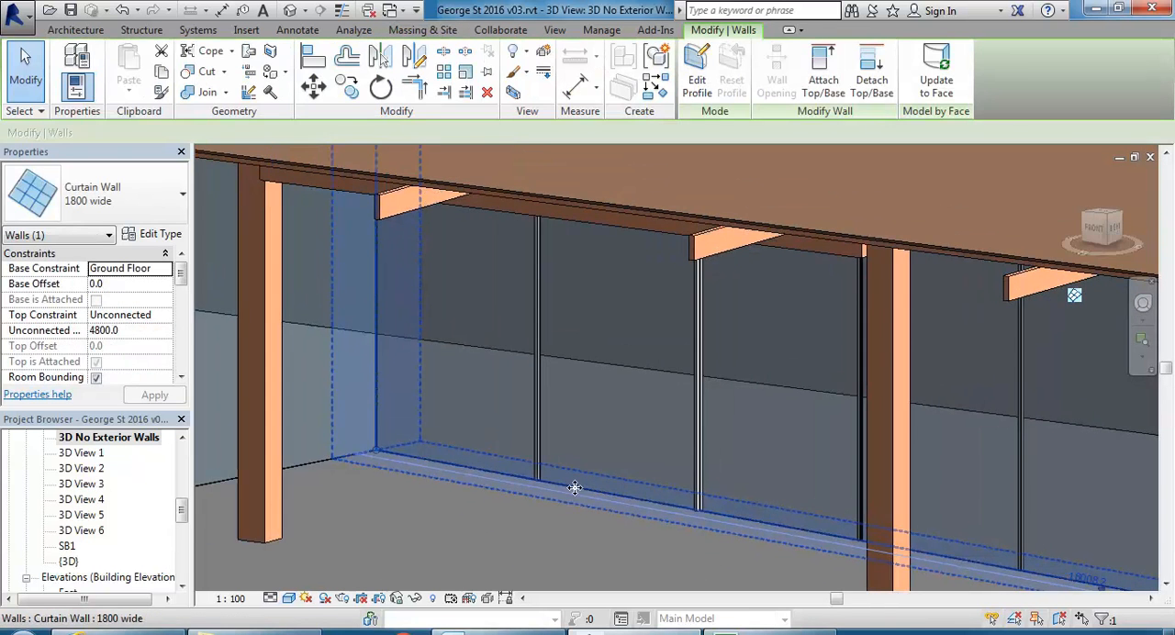
{"action": "left_click", "coordinate": [155, 235]}
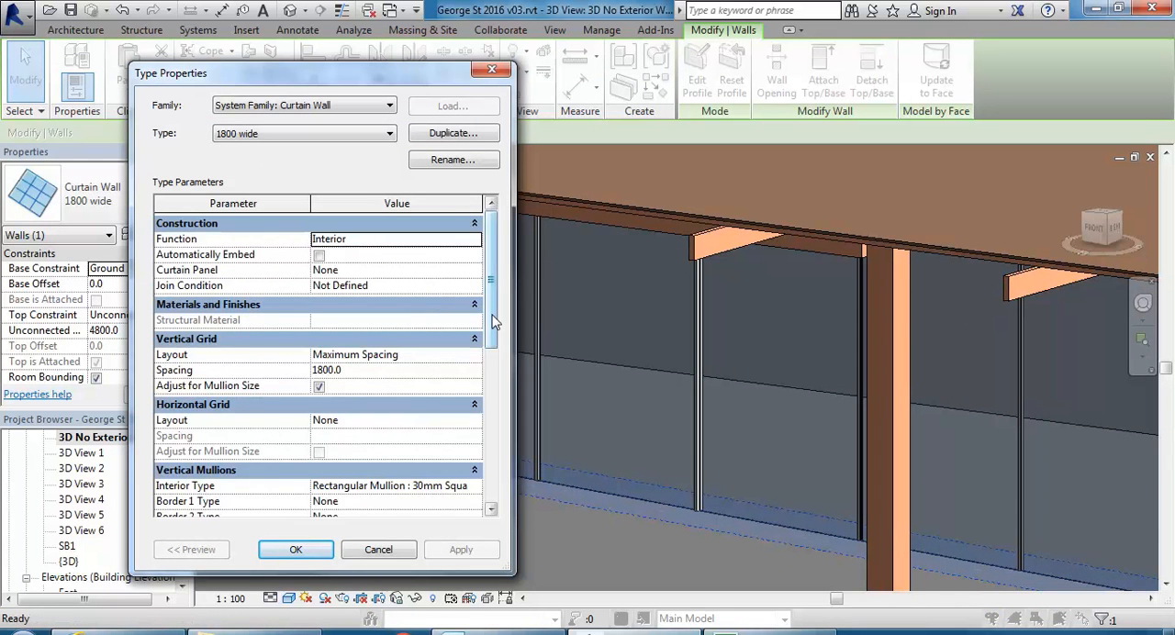
{"action": "scroll", "coordinate": [428, 416], "scroll_direction": "down", "scroll_amount": 3}
{"action": "left_click", "coordinate": [399, 409]}
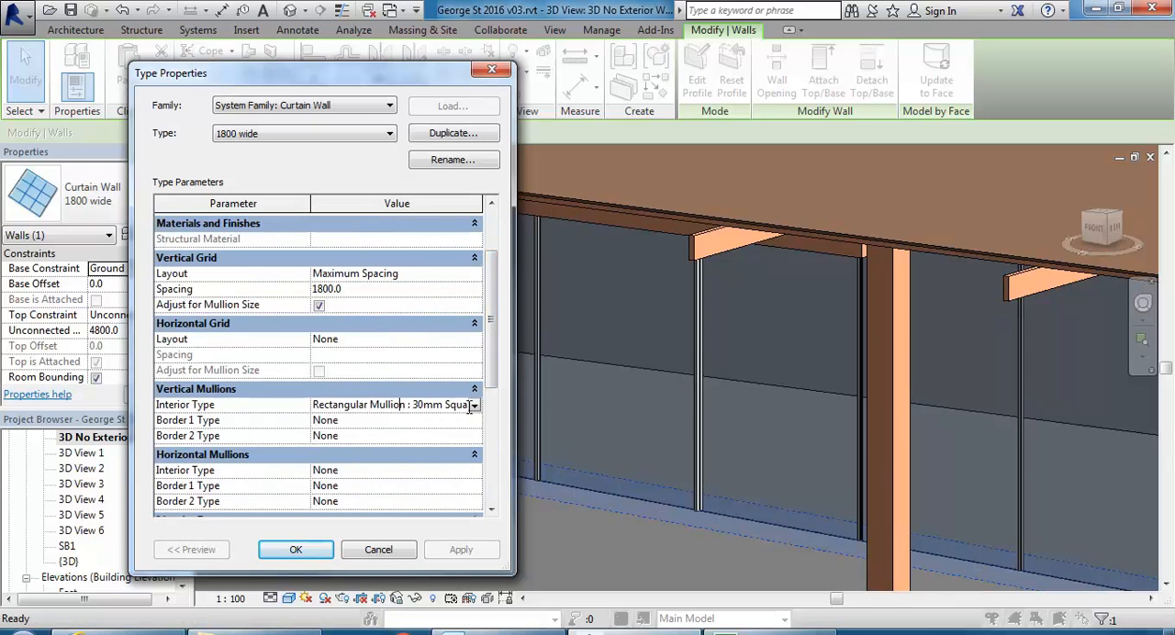
{"action": "left_click", "coordinate": [399, 408]}
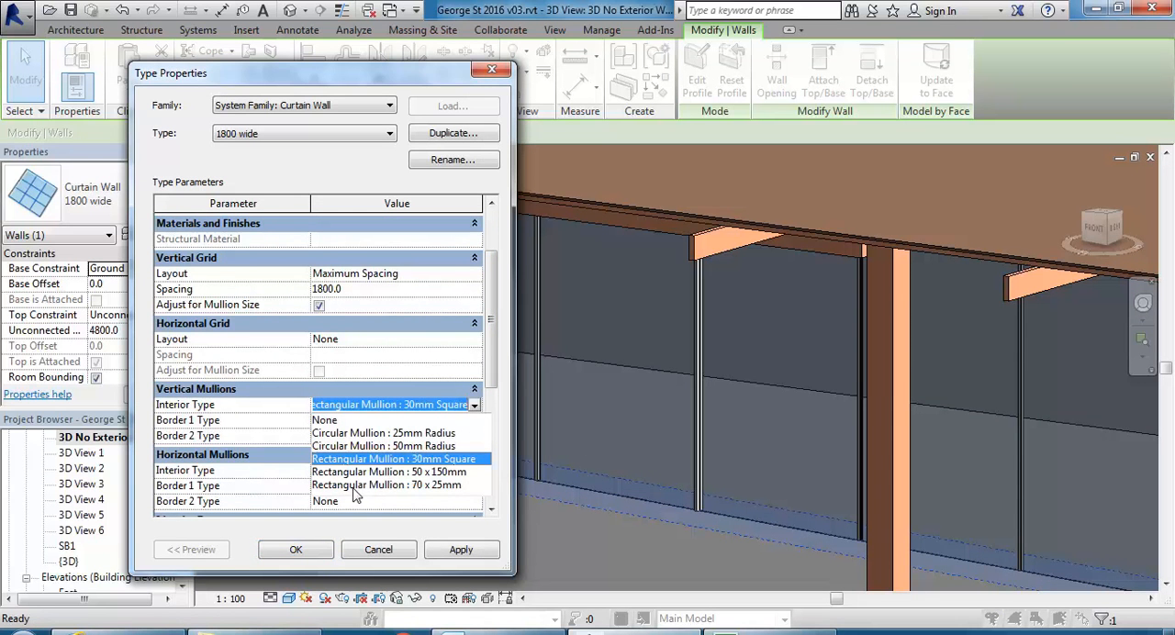
{"action": "left_click", "coordinate": [386, 485]}
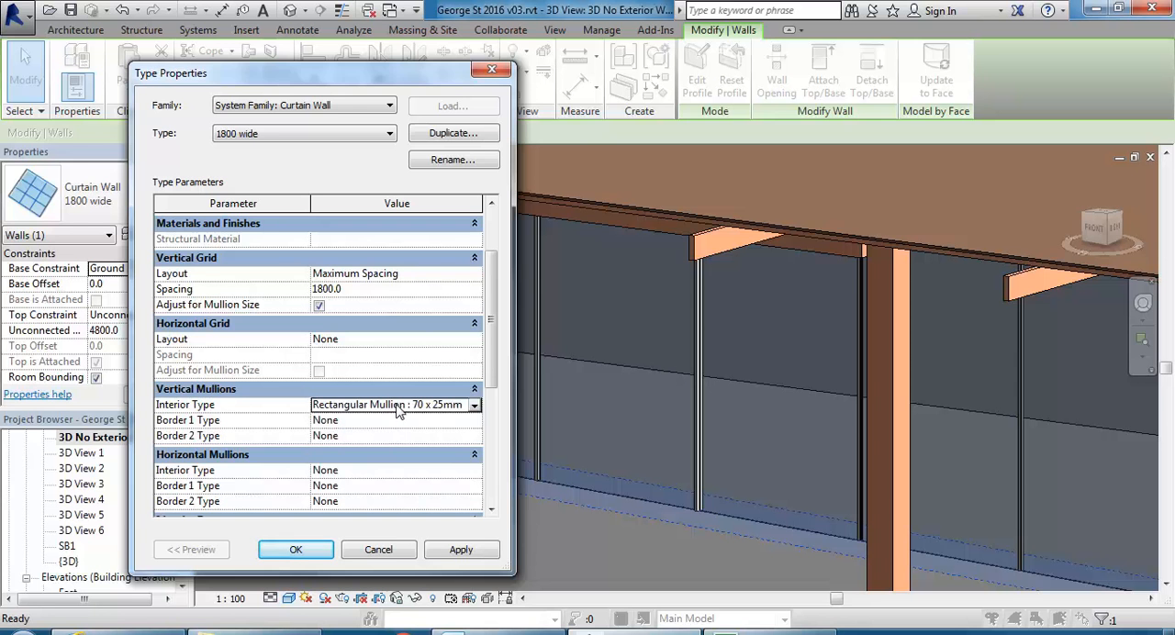
{"action": "left_click", "coordinate": [296, 549]}
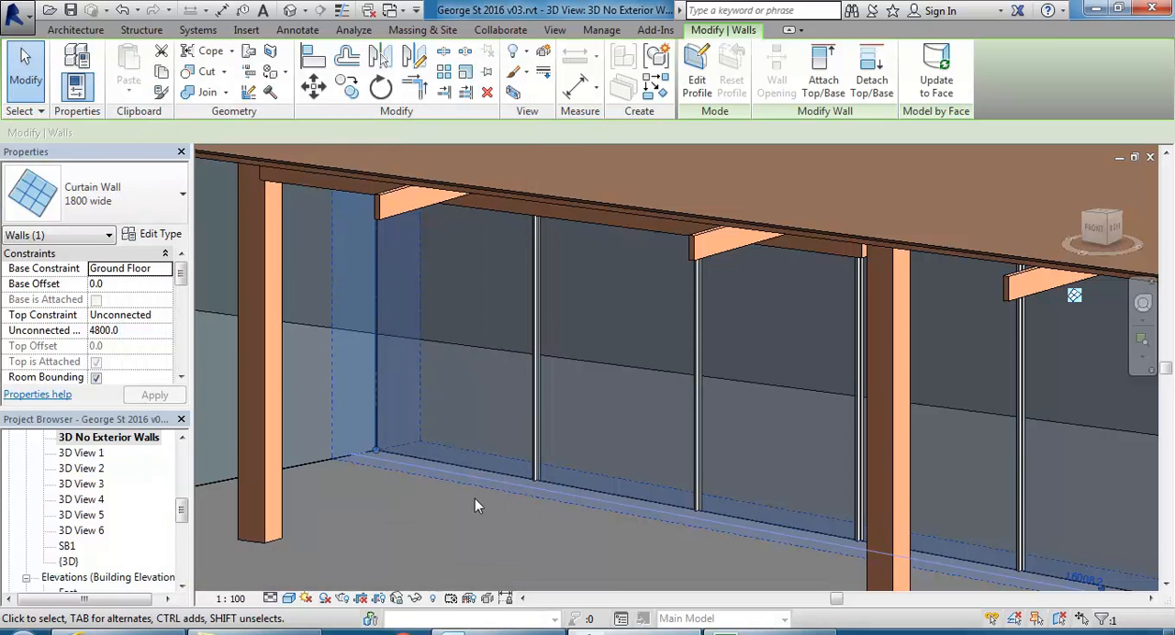
{"action": "left_click", "coordinate": [498, 522]}
Review the vertical mullions' border 1 and border 2 types in the 1800 wide curtain wall's type properties without changing them.
{"action": "middle_click_drag", "start_coordinate": [499, 521], "coordinate": [383, 484], "text": "shift"}
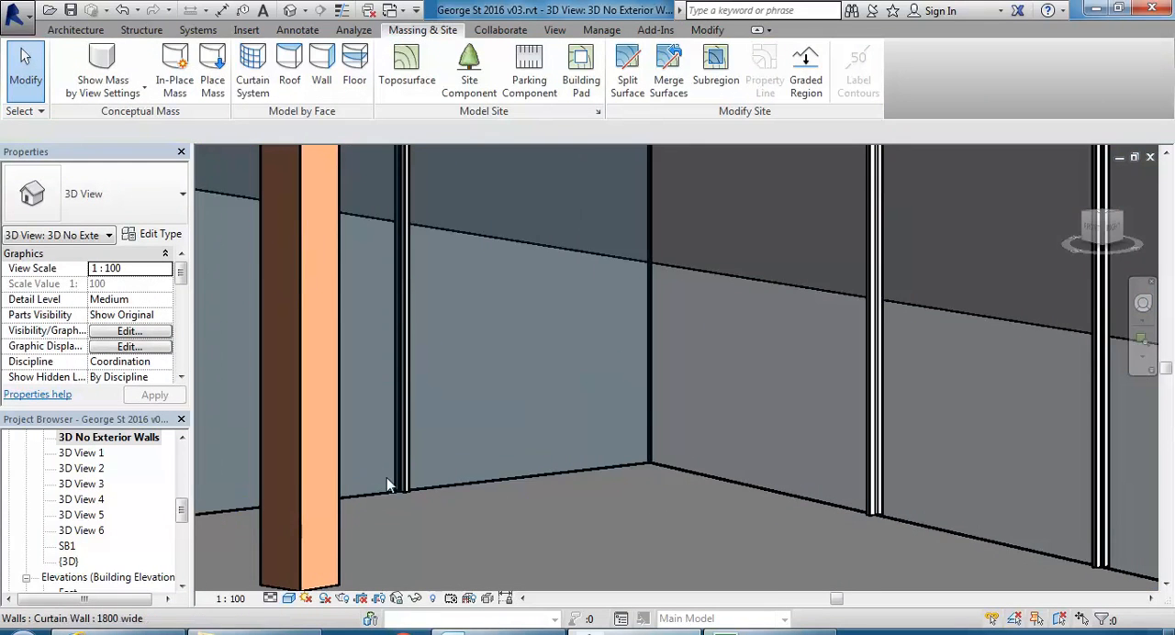
{"action": "scroll", "coordinate": [402, 487], "scroll_direction": "down", "scroll_amount": 5}
{"action": "scroll", "coordinate": [425, 484], "scroll_direction": "up", "scroll_amount": 2}
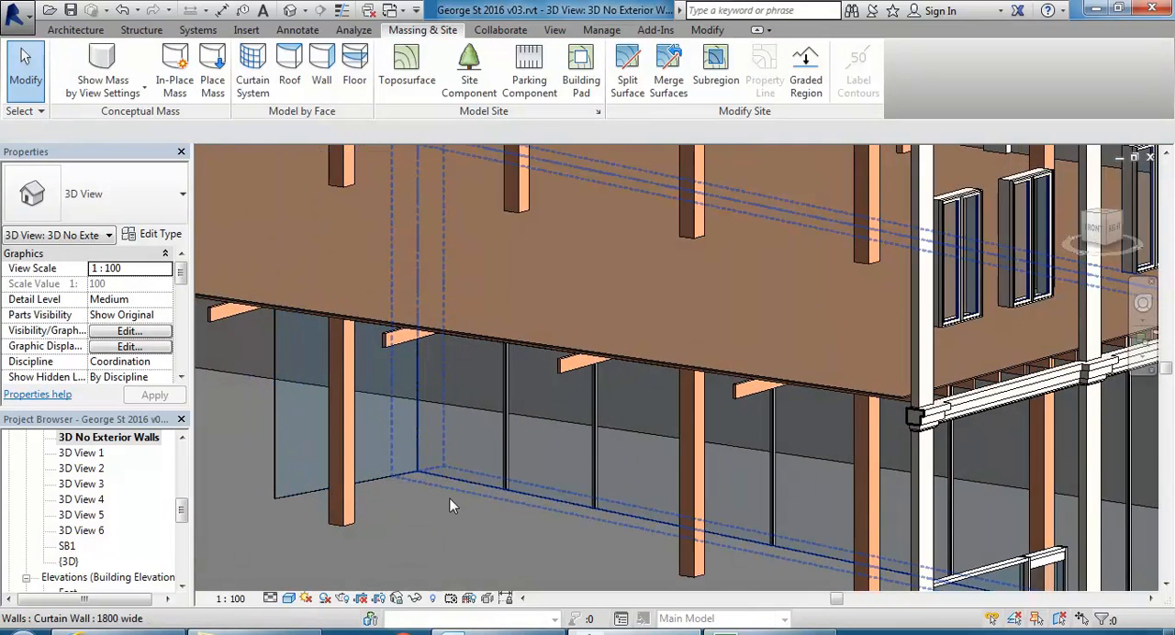
{"action": "left_click", "coordinate": [541, 503]}
{"action": "middle_click_drag", "start_coordinate": [541, 503], "coordinate": [519, 528], "text": "shift"}
{"action": "left_click", "coordinate": [154, 235]}
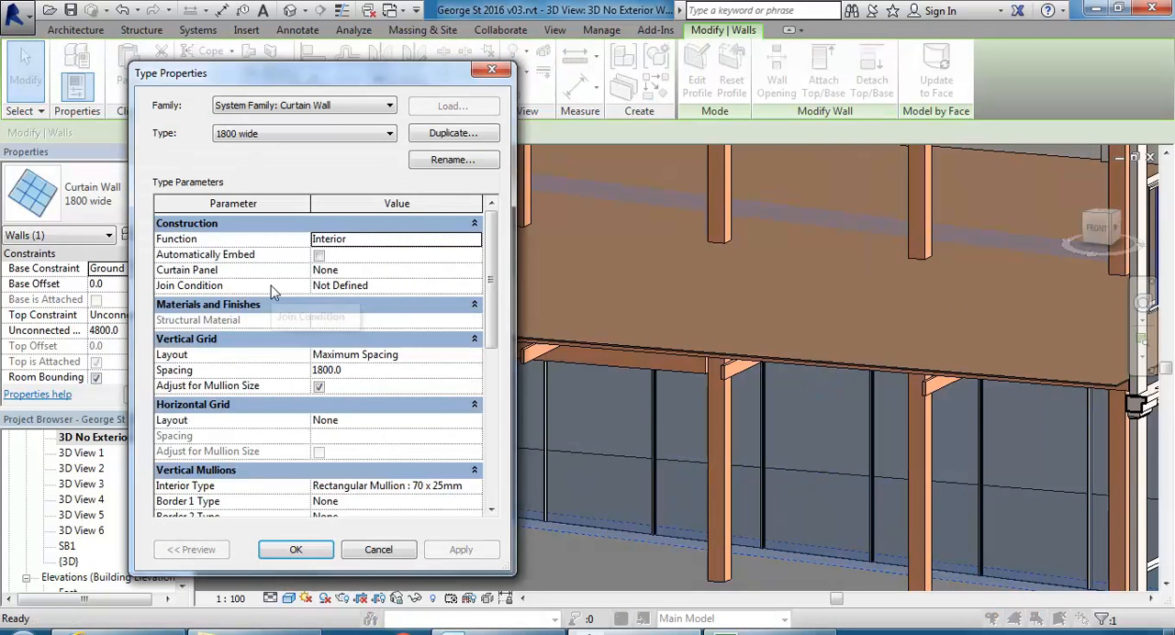
{"action": "left_click_drag", "start_coordinate": [496, 271], "coordinate": [488, 340]}
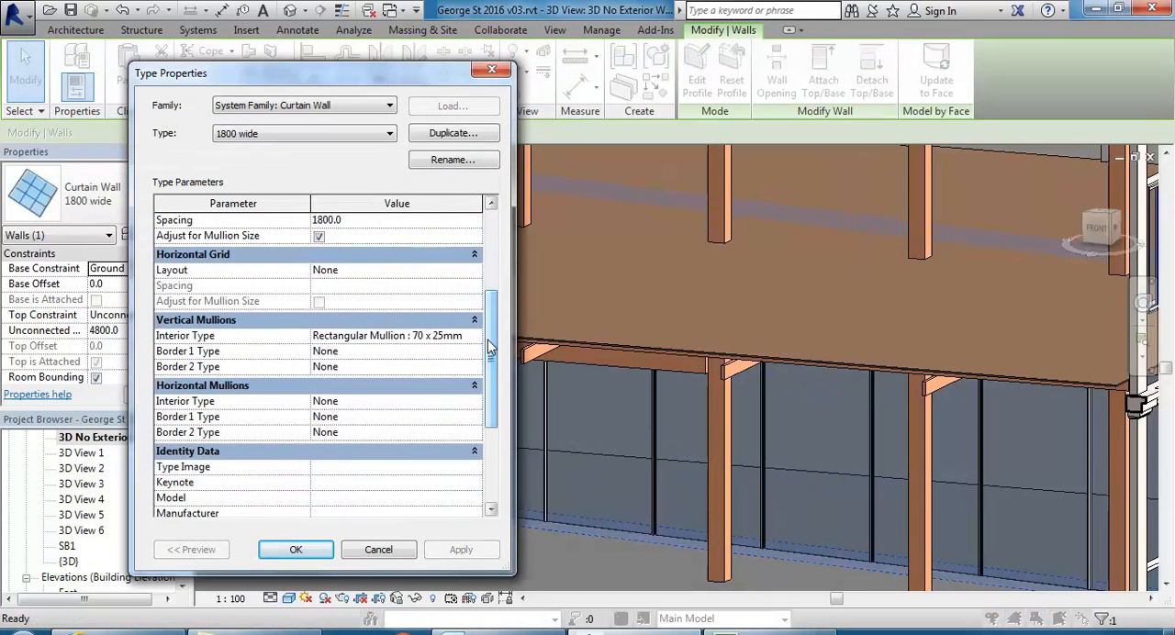
{"action": "left_click", "coordinate": [379, 366]}
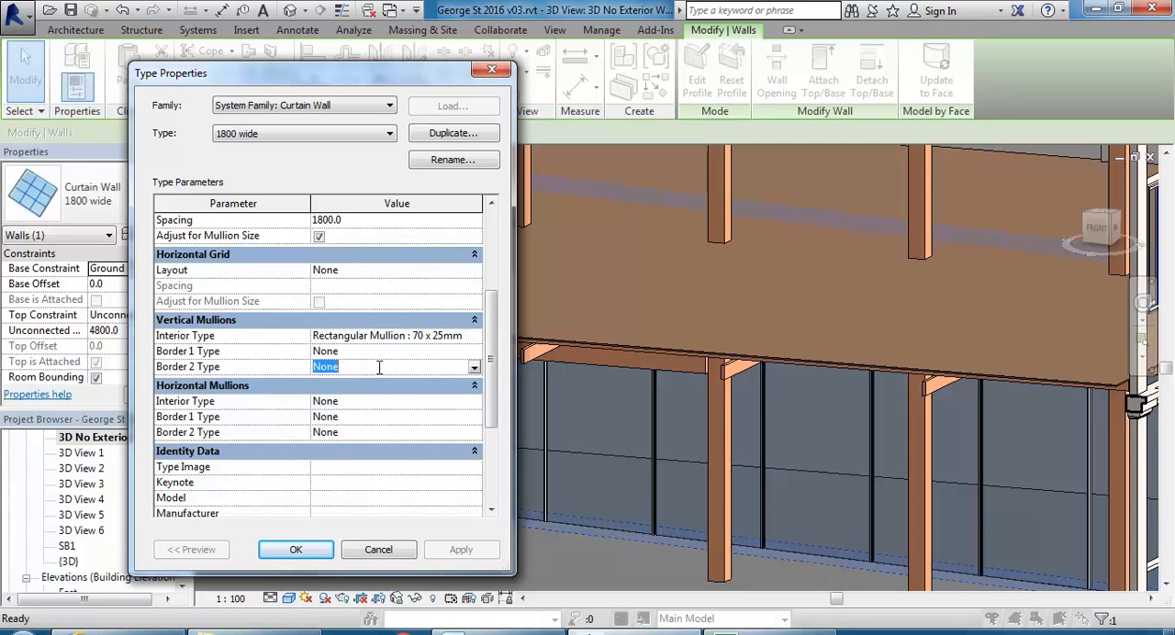
{"action": "left_click", "coordinate": [355, 352]}
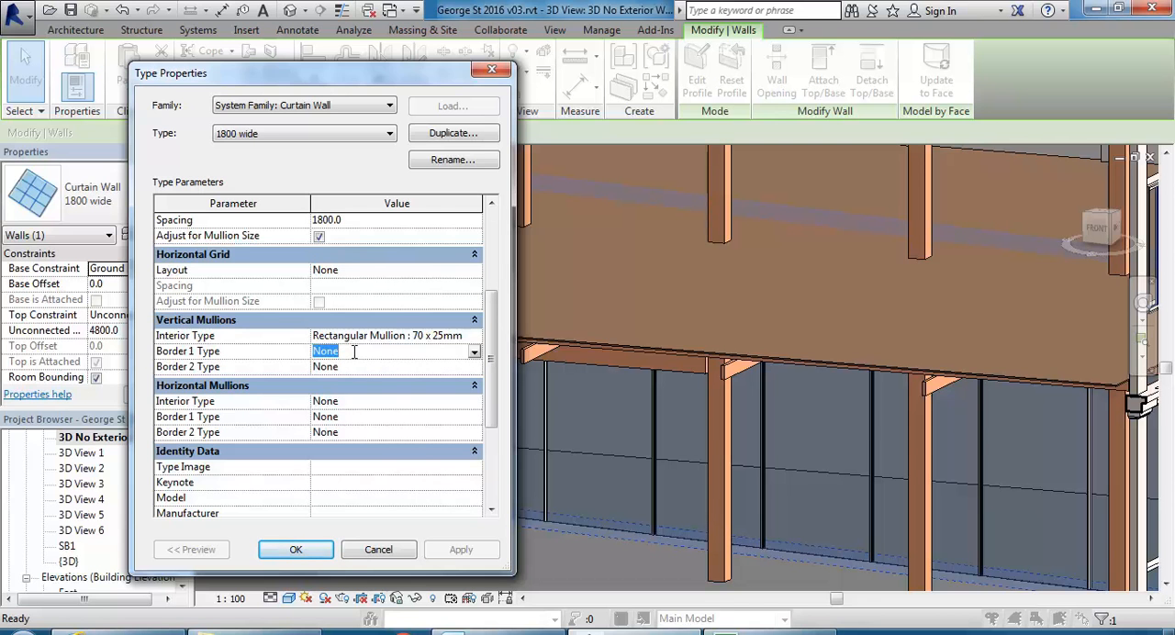
{"action": "left_click", "coordinate": [370, 367]}
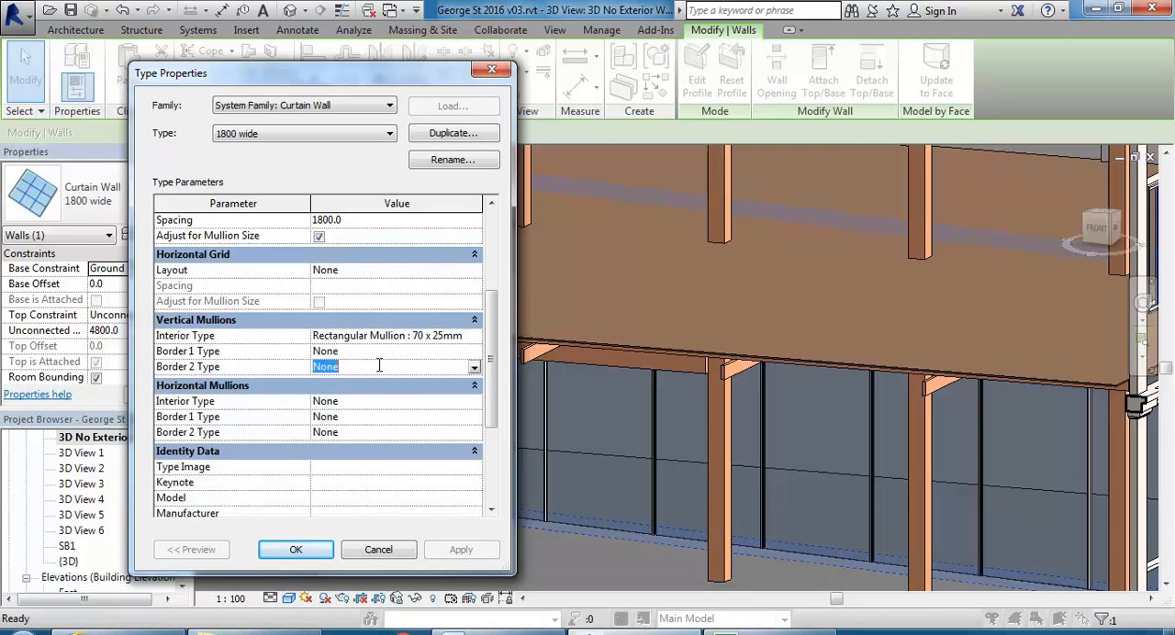
{"action": "left_click", "coordinate": [300, 549]}
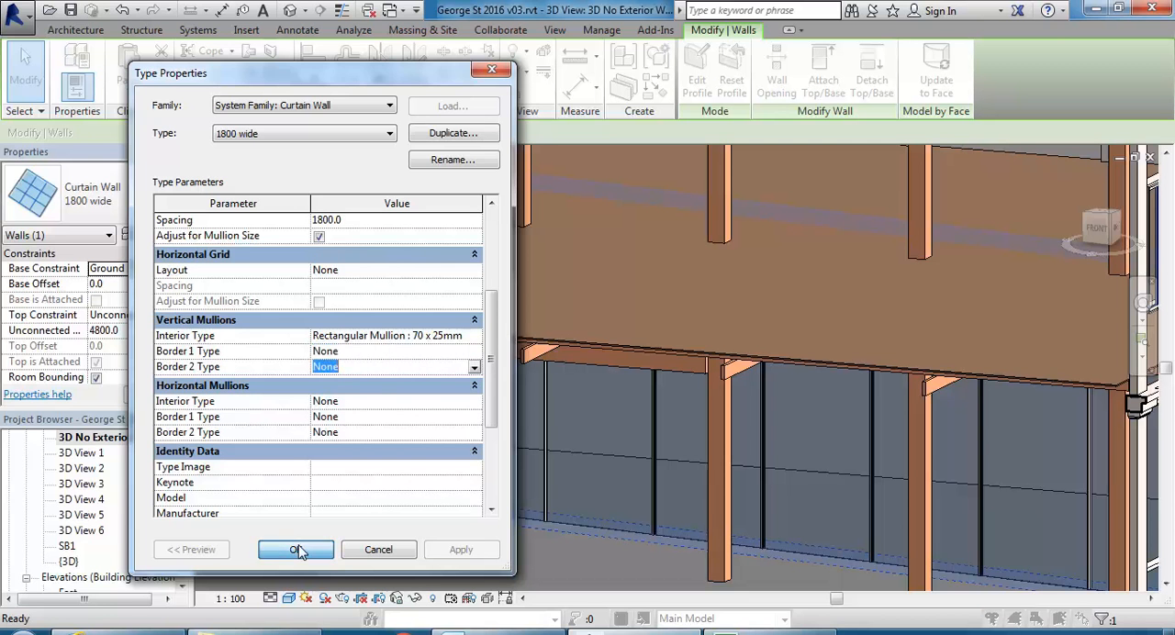
{"action": "middle_click_drag", "start_coordinate": [344, 523], "coordinate": [452, 525], "text": "shift"}
{"action": "key", "text": "Escape"}
Place a 70 x 25mm rectangular mullion on the vertical edge where the two glazed curtain walls meet.
{"action": "scroll", "coordinate": [482, 468], "scroll_direction": "up", "scroll_amount": 6}
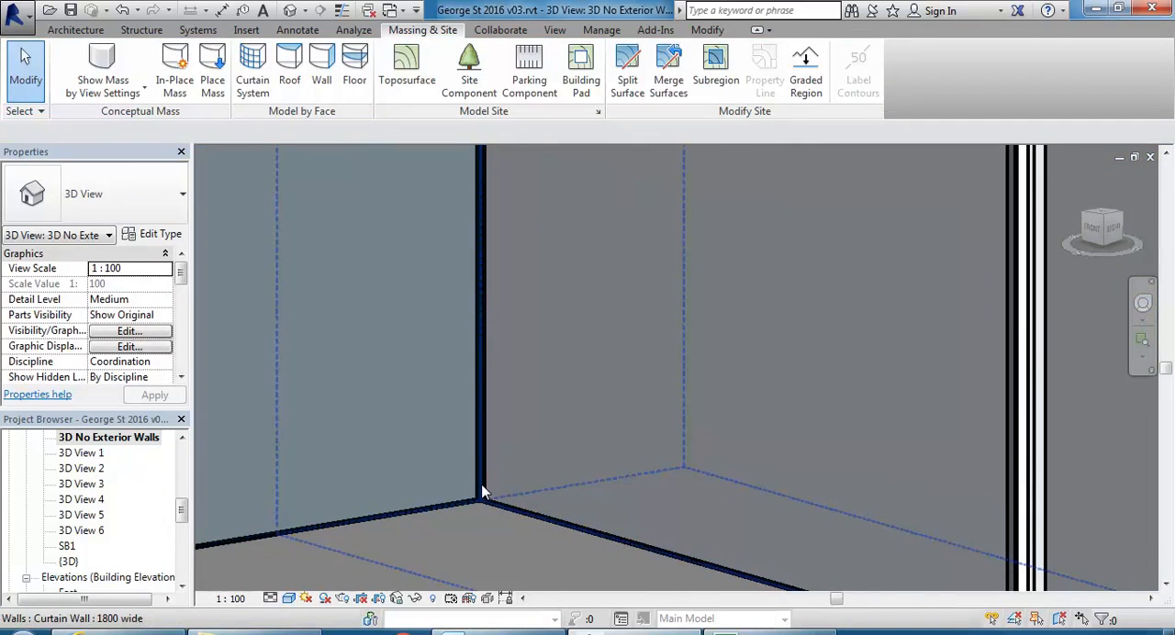
{"action": "scroll", "coordinate": [484, 493], "scroll_direction": "down", "scroll_amount": 5}
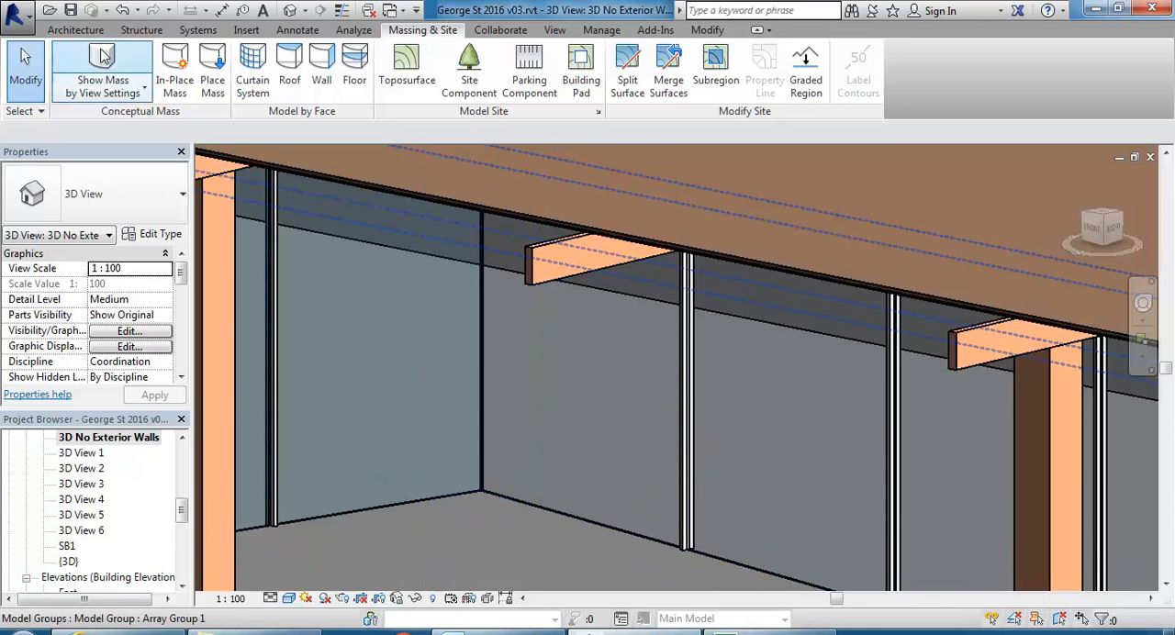
{"action": "left_click", "coordinate": [72, 30]}
{"action": "scroll", "coordinate": [518, 470], "scroll_direction": "down", "scroll_amount": 2}
{"action": "mouse_move", "coordinate": [518, 471]}
{"action": "middle_mouse_down"}
{"action": "mouse_move", "coordinate": [525, 489]}
{"action": "mouse_move", "coordinate": [496, 469]}
{"action": "middle_mouse_up"}
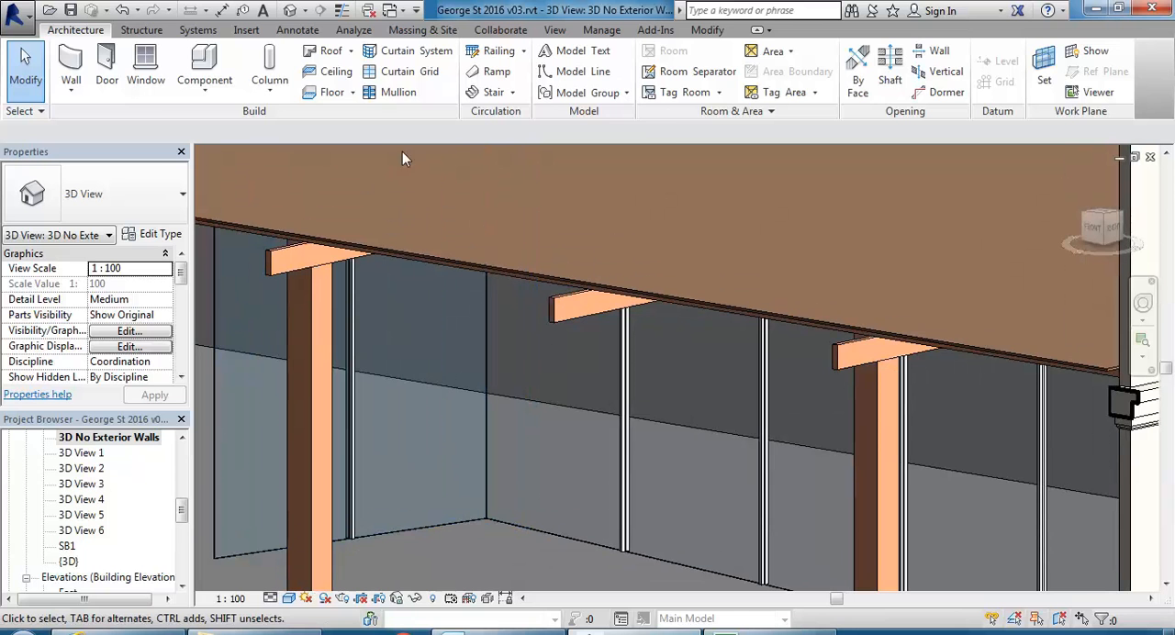
{"action": "left_click", "coordinate": [387, 94]}
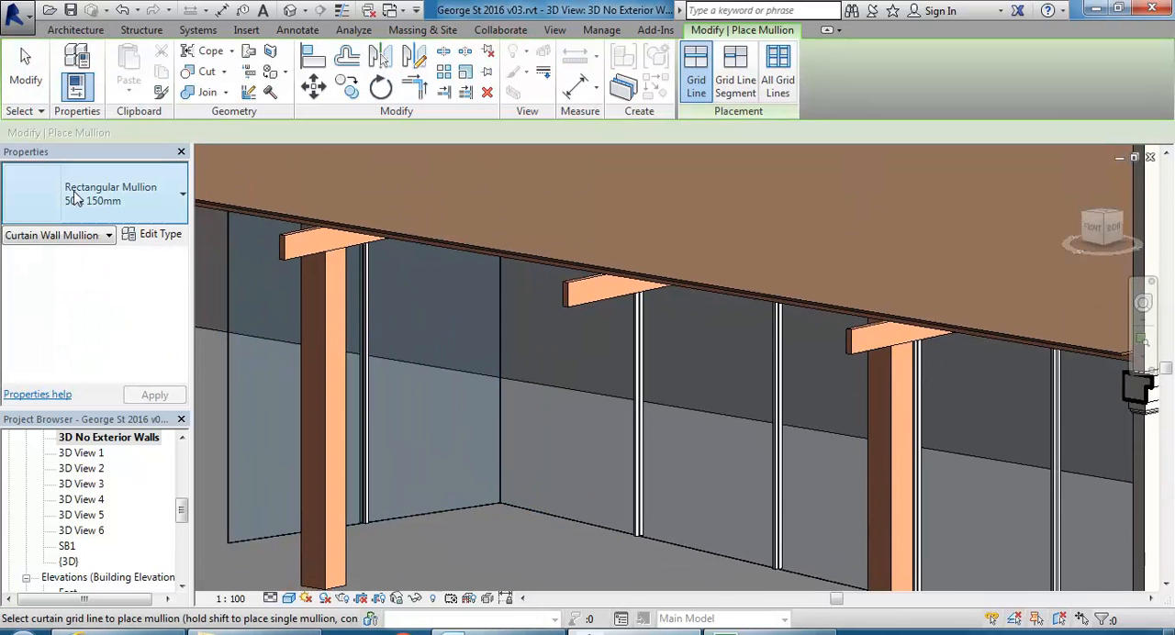
{"action": "left_click", "coordinate": [101, 193]}
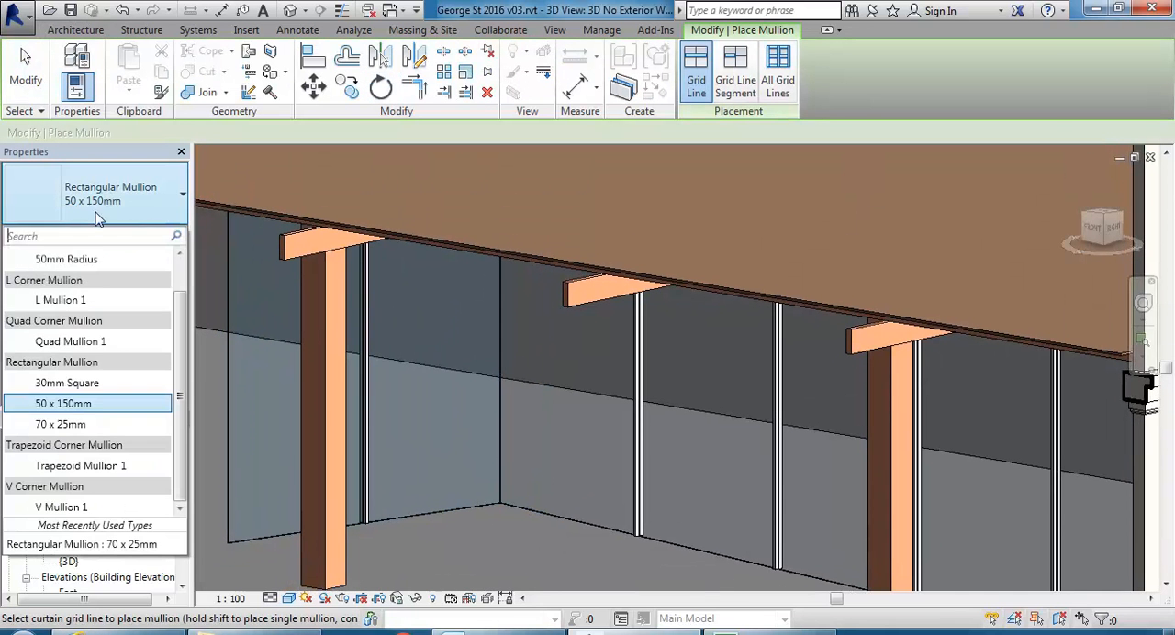
{"action": "left_click", "coordinate": [95, 425]}
{"action": "left_click", "coordinate": [500, 493]}
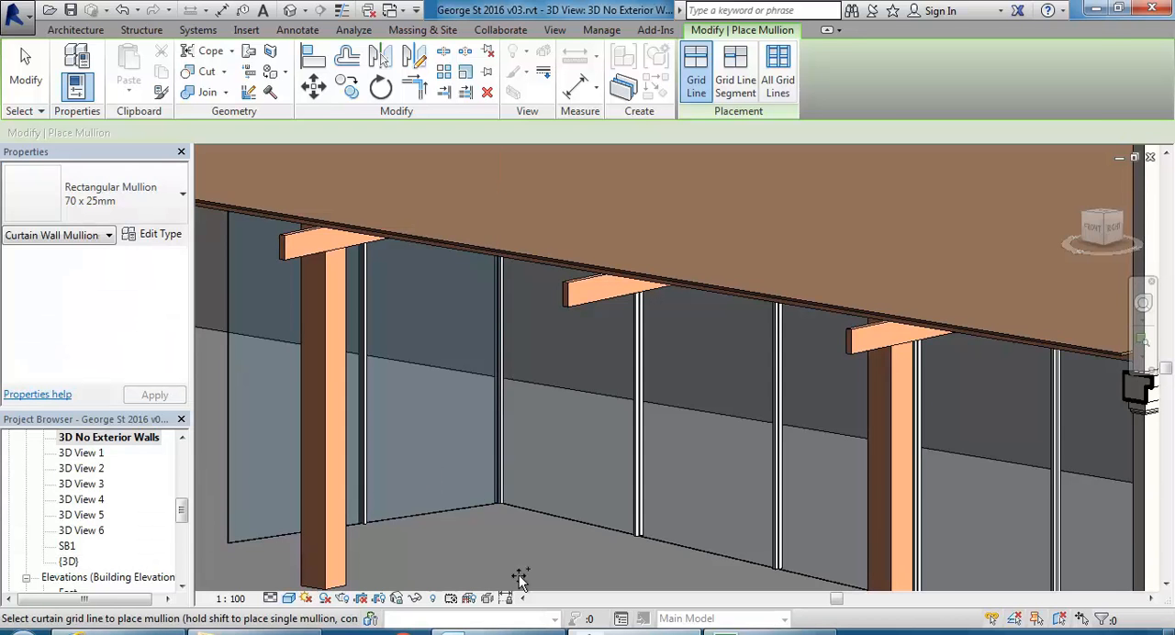
{"action": "scroll", "coordinate": [483, 498], "scroll_direction": "up", "scroll_amount": 5}
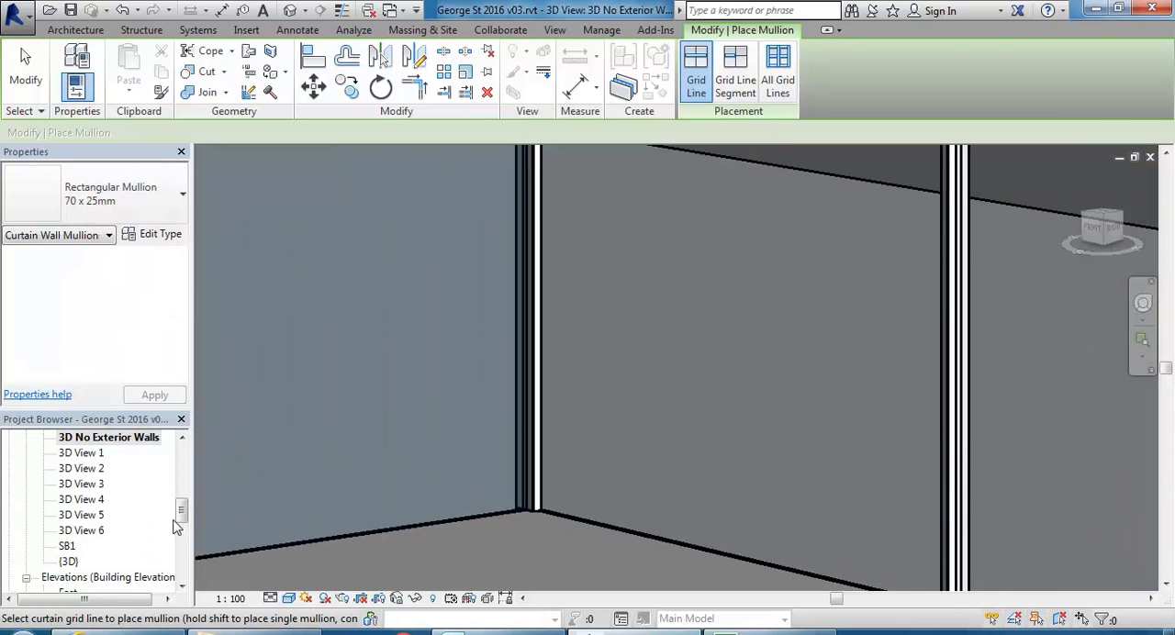
{"action": "key", "text": "Escape"}
Open the Ground Floor plan and inspect the 70 x 25mm mullion at the curtain wall corner.
{"action": "scroll", "coordinate": [165, 486], "scroll_direction": "up", "scroll_amount": 10}
{"action": "left_click", "coordinate": [102, 486]}
{"action": "double_click", "coordinate": [99, 488]}
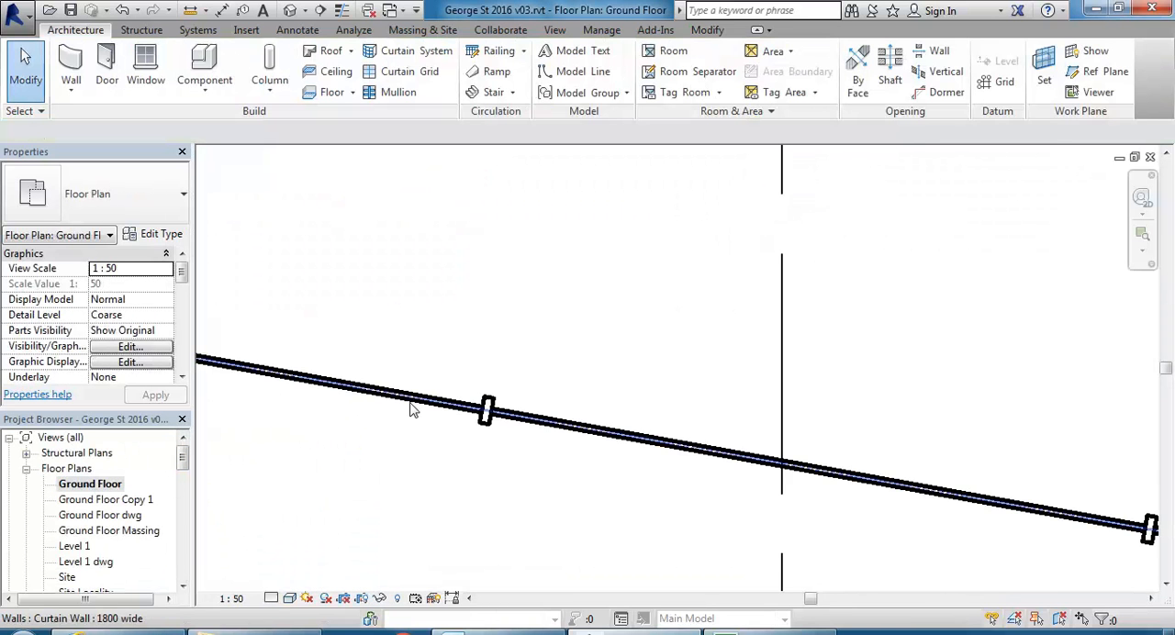
{"action": "scroll", "coordinate": [412, 403], "scroll_direction": "down", "scroll_amount": 2}
{"action": "middle_click_drag", "start_coordinate": [410, 393], "coordinate": [607, 468]}
{"action": "scroll", "coordinate": [413, 404], "scroll_direction": "up", "scroll_amount": 4}
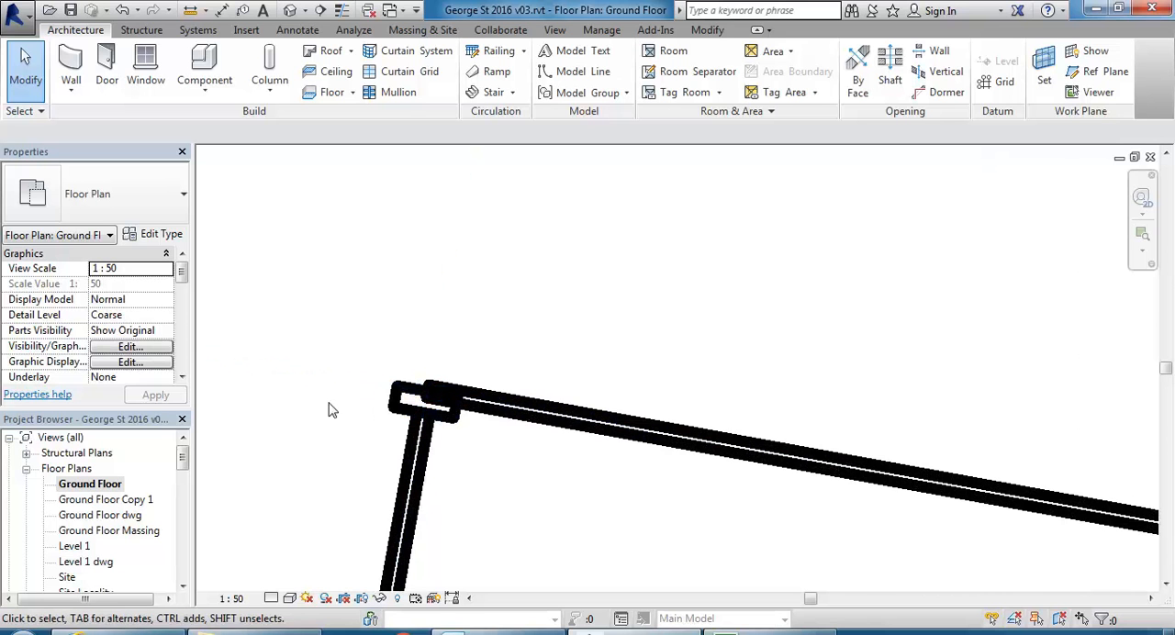
{"action": "left_click", "coordinate": [401, 416]}
{"action": "scroll", "coordinate": [400, 403], "scroll_direction": "down", "scroll_amount": 3}
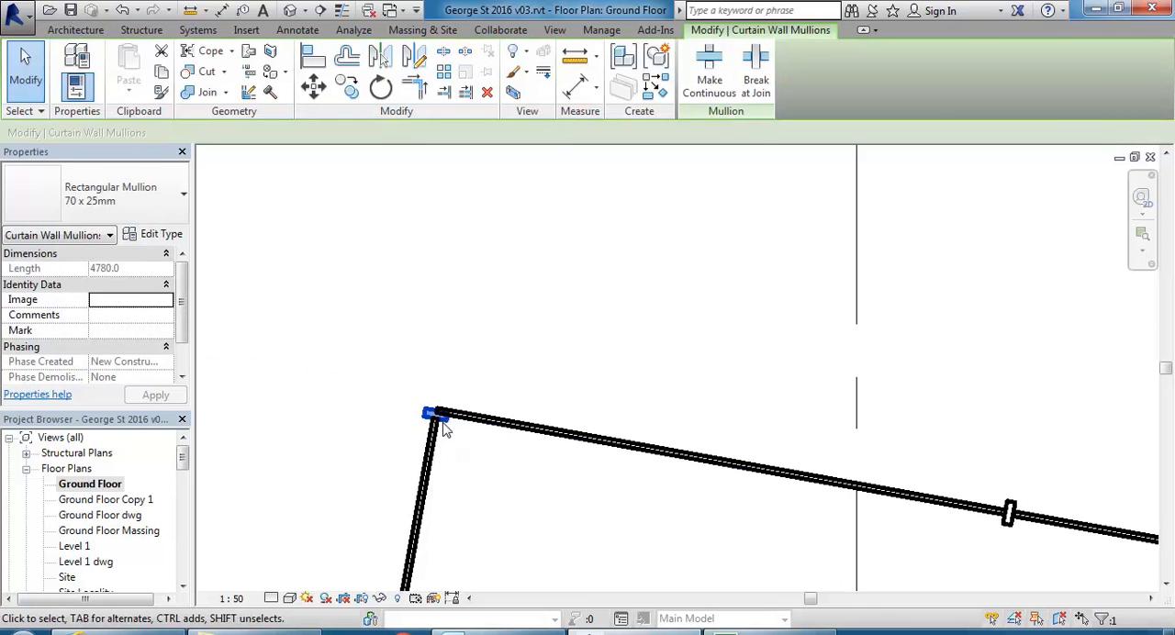
{"action": "middle_click_drag", "start_coordinate": [394, 356], "coordinate": [391, 347]}
{"action": "left_click", "coordinate": [570, 463]}
Select the mullion at the curtain wall corner and browse the mullion types available to replace it.
{"action": "scroll", "coordinate": [556, 451], "scroll_direction": "down", "scroll_amount": 1}
{"action": "middle_click_drag", "start_coordinate": [548, 448], "coordinate": [561, 403]}
{"action": "scroll", "coordinate": [442, 299], "scroll_direction": "up", "scroll_amount": 6}
{"action": "scroll", "coordinate": [439, 307], "scroll_direction": "up", "scroll_amount": 1}
{"action": "scroll", "coordinate": [404, 329], "scroll_direction": "up", "scroll_amount": 2}
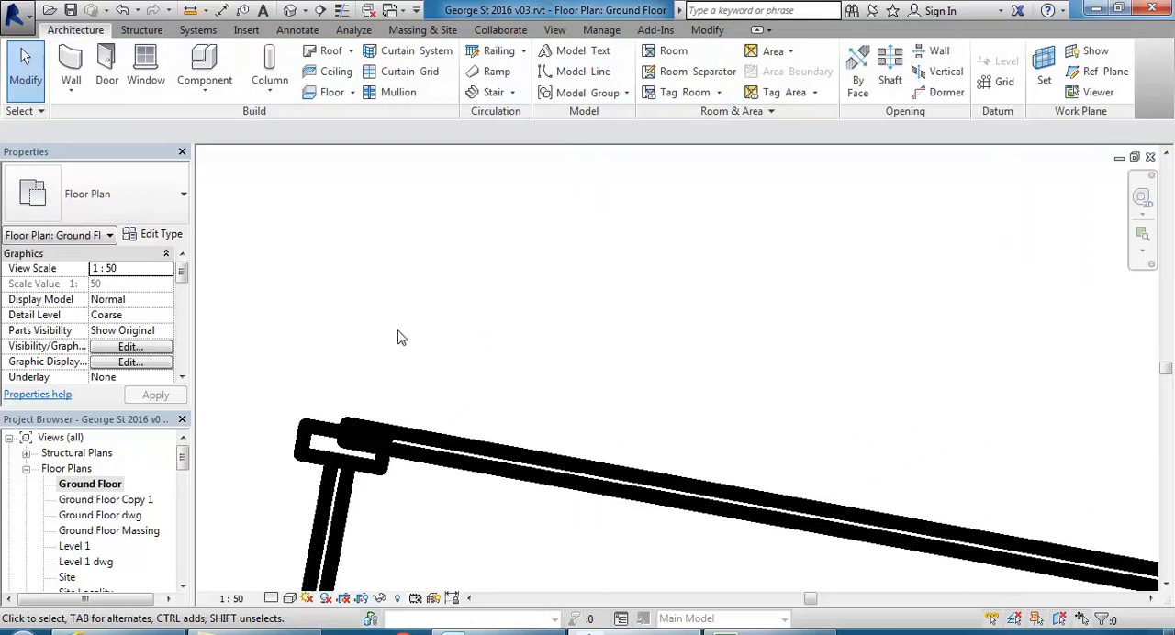
{"action": "left_click", "coordinate": [308, 465]}
{"action": "scroll", "coordinate": [372, 340], "scroll_direction": "down", "scroll_amount": 2}
{"action": "scroll", "coordinate": [374, 392], "scroll_direction": "up", "scroll_amount": 2}
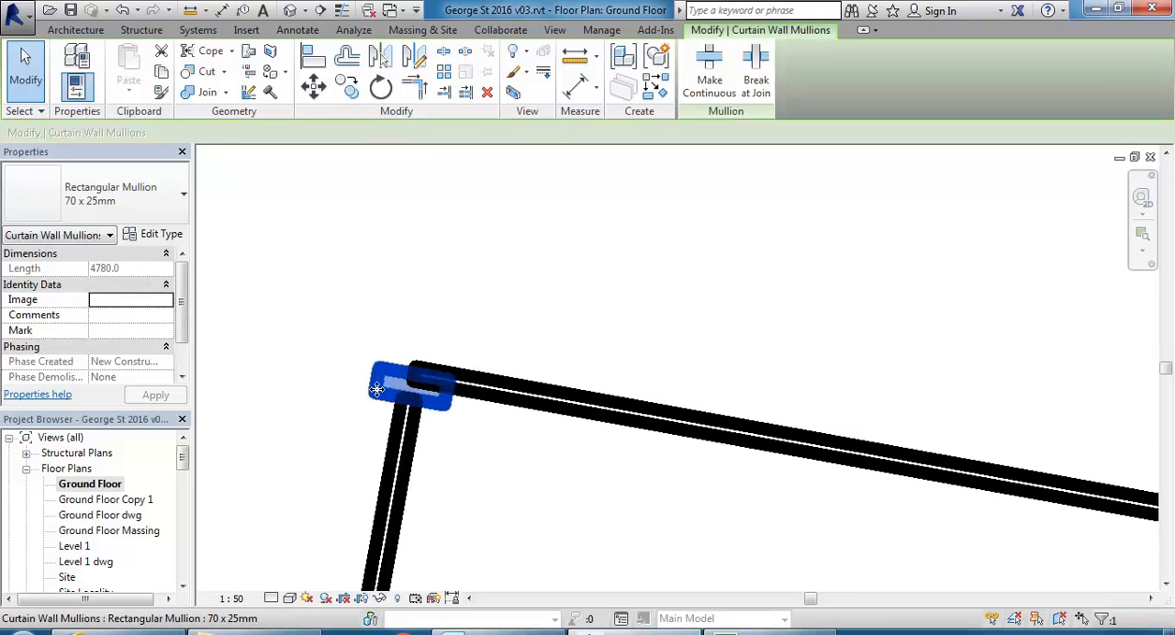
{"action": "left_click", "coordinate": [117, 201]}
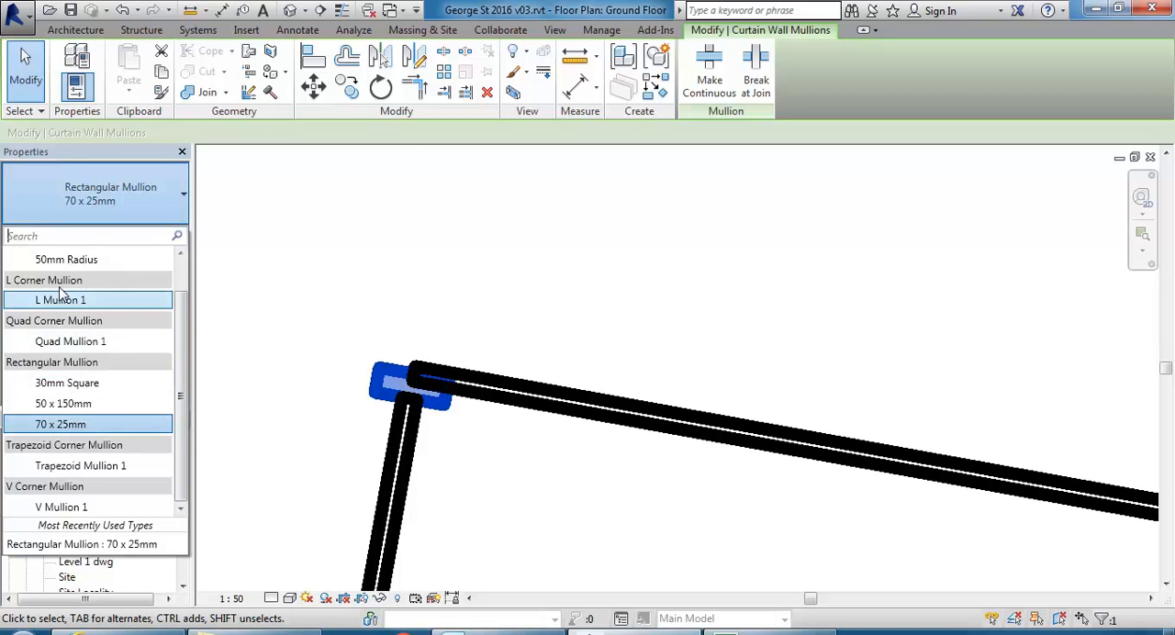
{"action": "scroll", "coordinate": [187, 422], "scroll_direction": "up", "scroll_amount": 2}
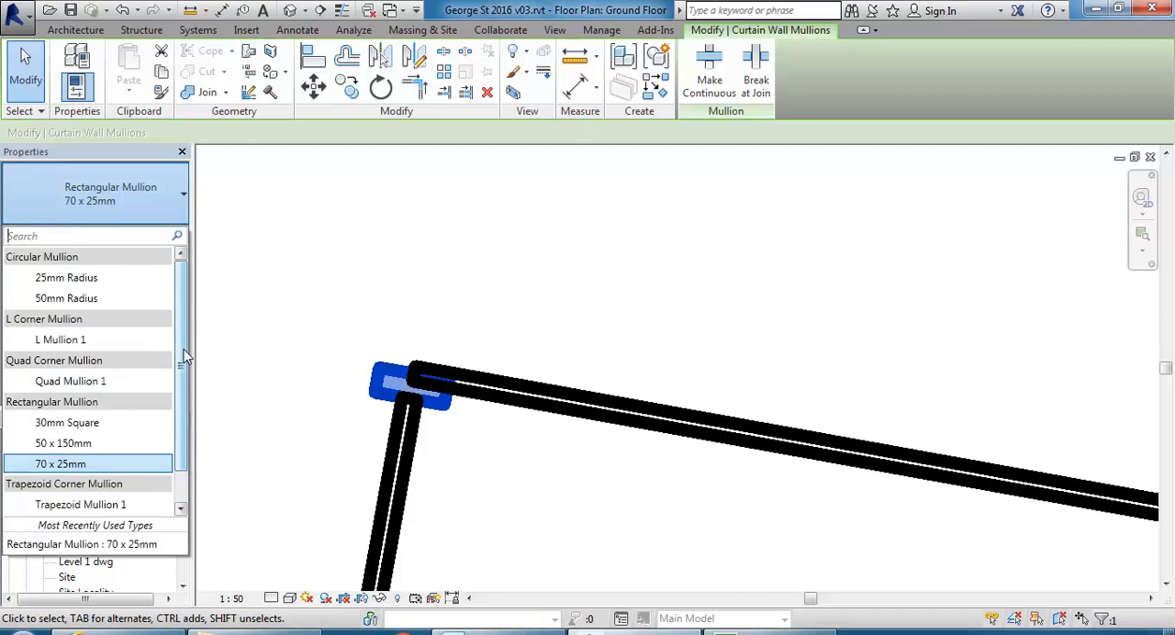
{"action": "scroll", "coordinate": [187, 323], "scroll_direction": "down", "scroll_amount": 1}
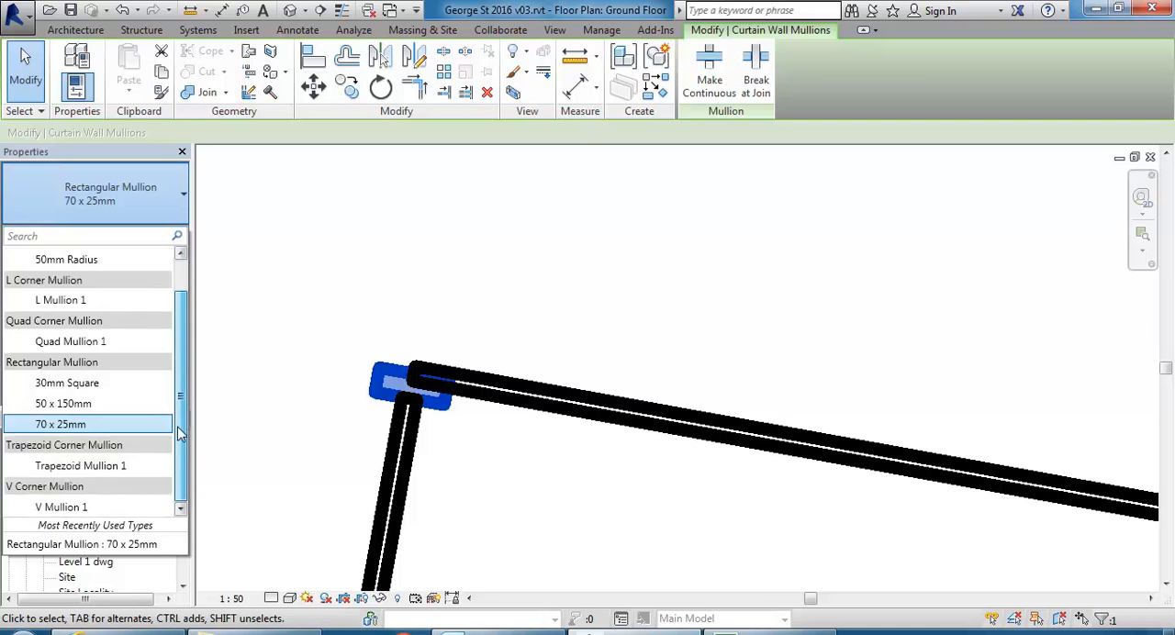
{"action": "scroll", "coordinate": [196, 397], "scroll_direction": "up", "scroll_amount": 1}
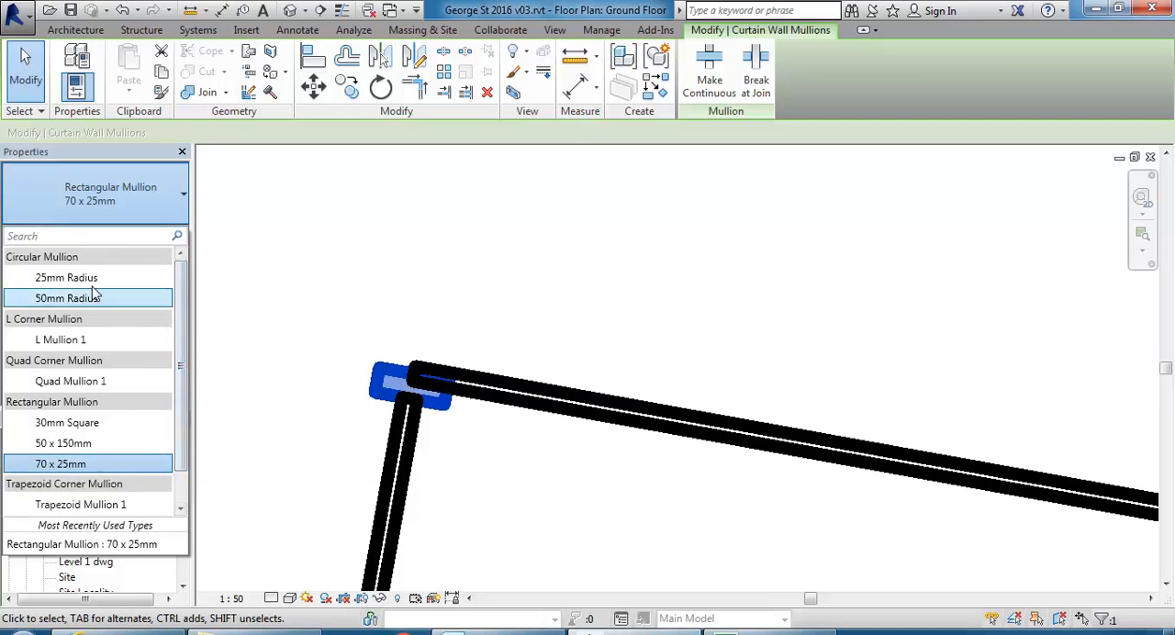
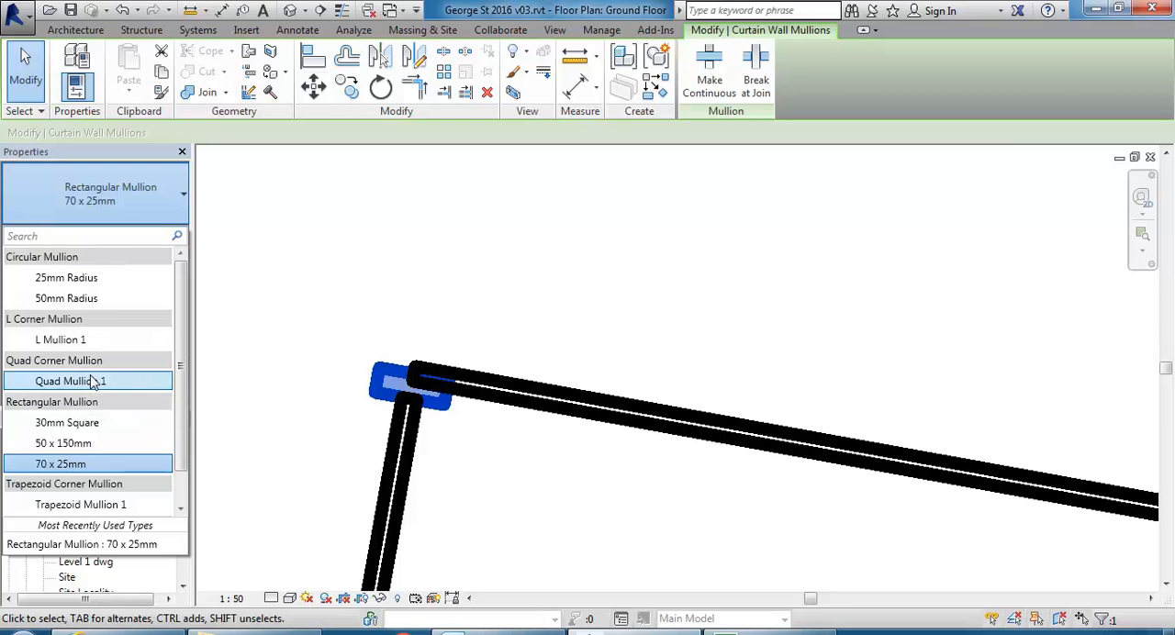
Change the curtain wall corner mullion to the Quad Mullion 1 type and compare it with the neighbouring rectangular mullion.
{"action": "left_click", "coordinate": [89, 385]}
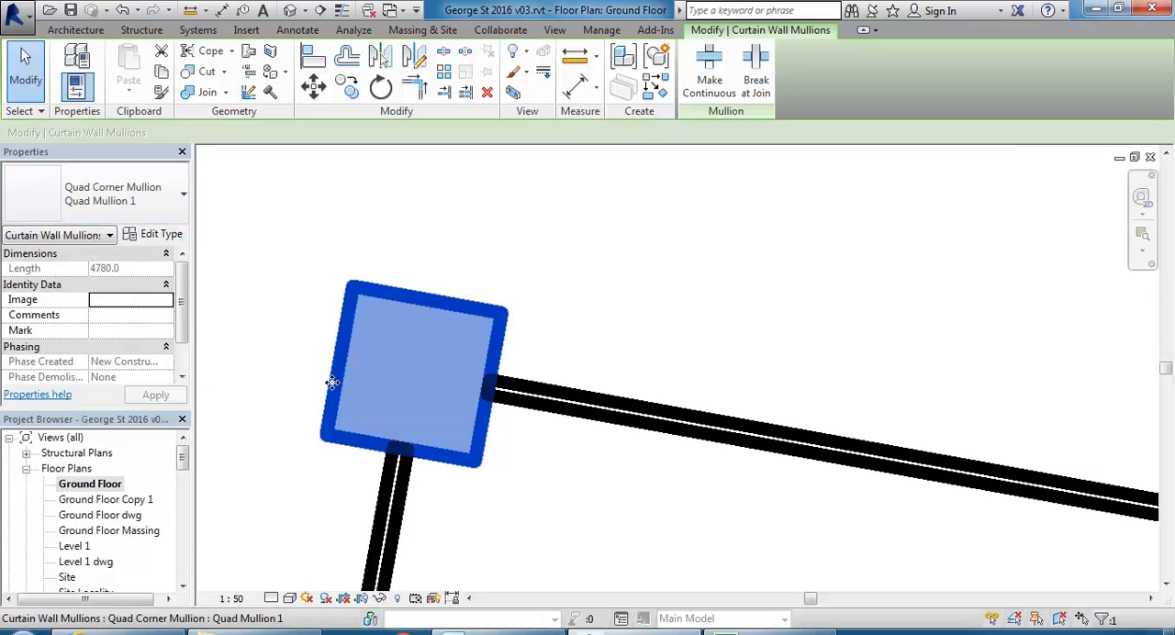
{"action": "scroll", "coordinate": [333, 406], "scroll_direction": "up", "scroll_amount": 2}
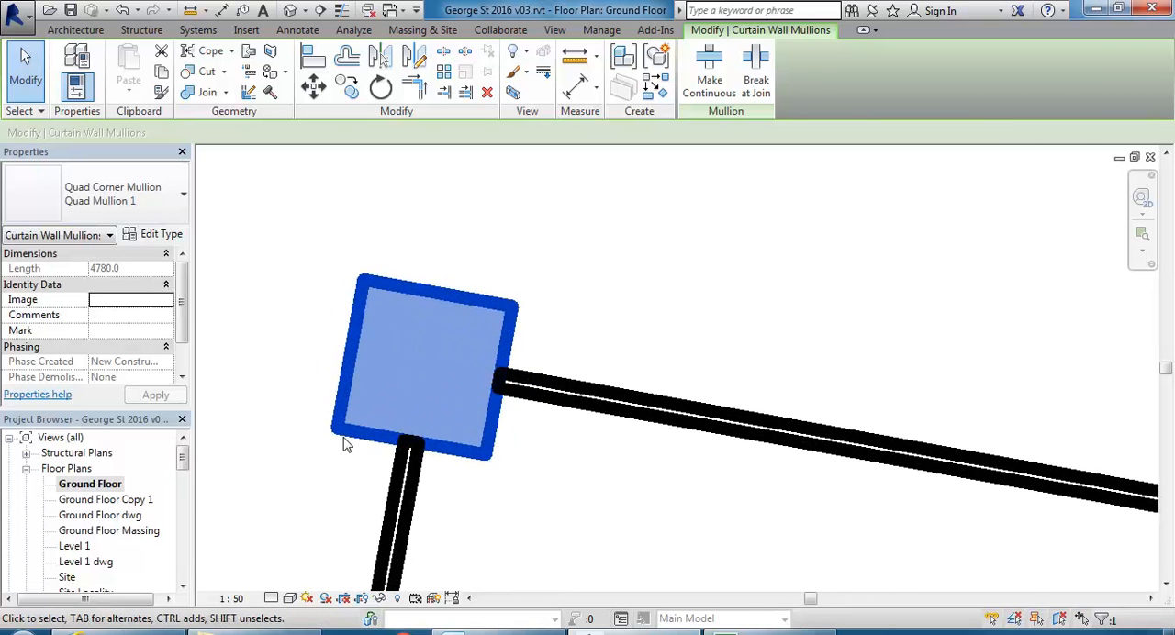
{"action": "scroll", "coordinate": [347, 307], "scroll_direction": "down", "scroll_amount": 3}
{"action": "scroll", "coordinate": [347, 307], "scroll_direction": "down", "scroll_amount": 2}
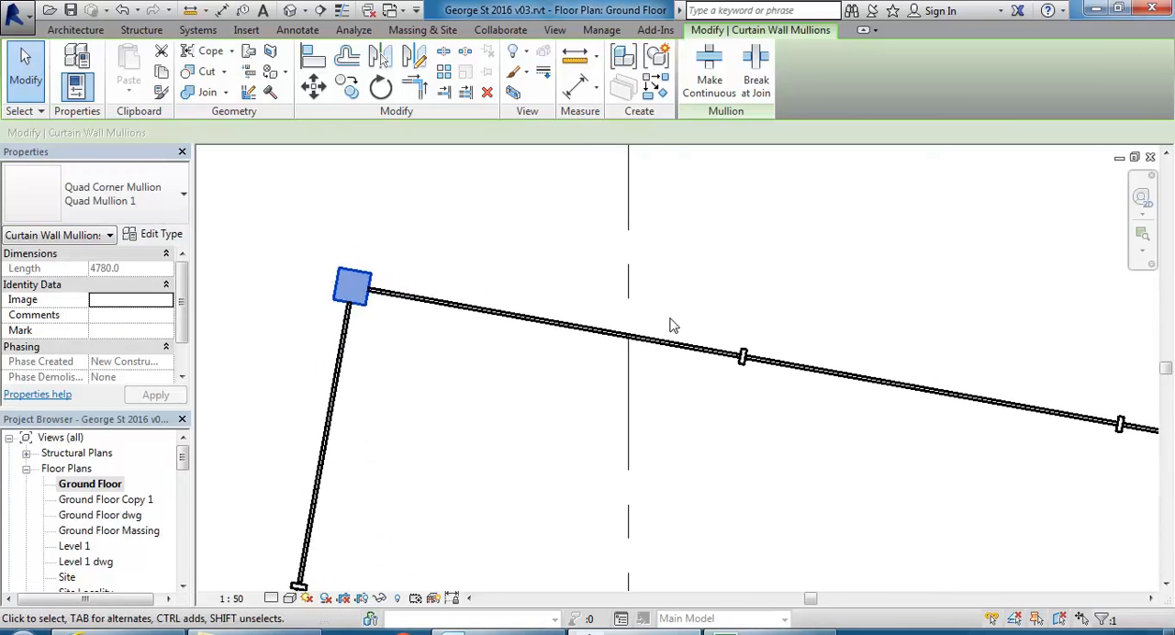
{"action": "scroll", "coordinate": [734, 344], "scroll_direction": "up", "scroll_amount": 2}
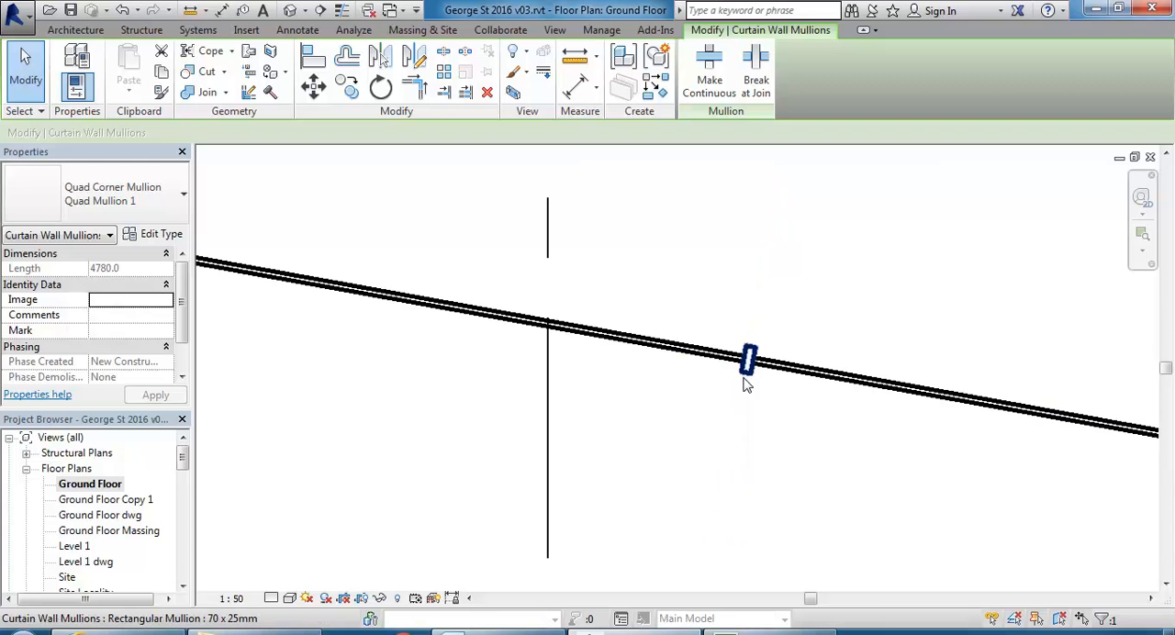
{"action": "middle_click_drag", "start_coordinate": [335, 408], "coordinate": [487, 395]}
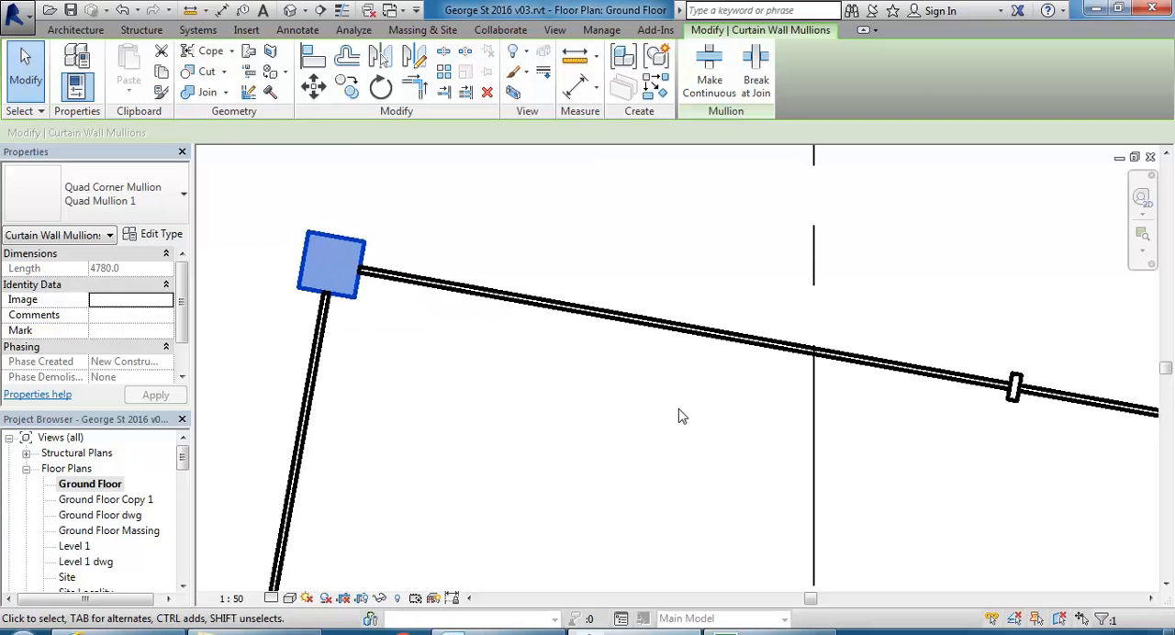
{"action": "left_click", "coordinate": [1012, 404]}
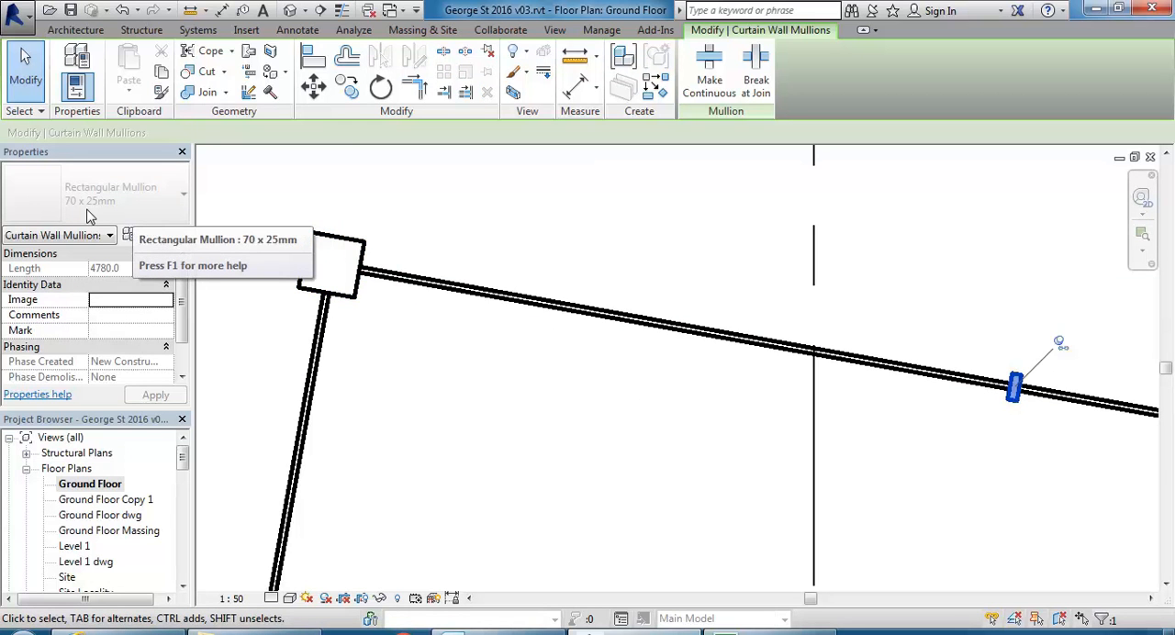
Duplicate the corner mullion's Quad Mullion 1 type under the name 75 x 75mm Quad.
{"action": "left_click", "coordinate": [308, 296]}
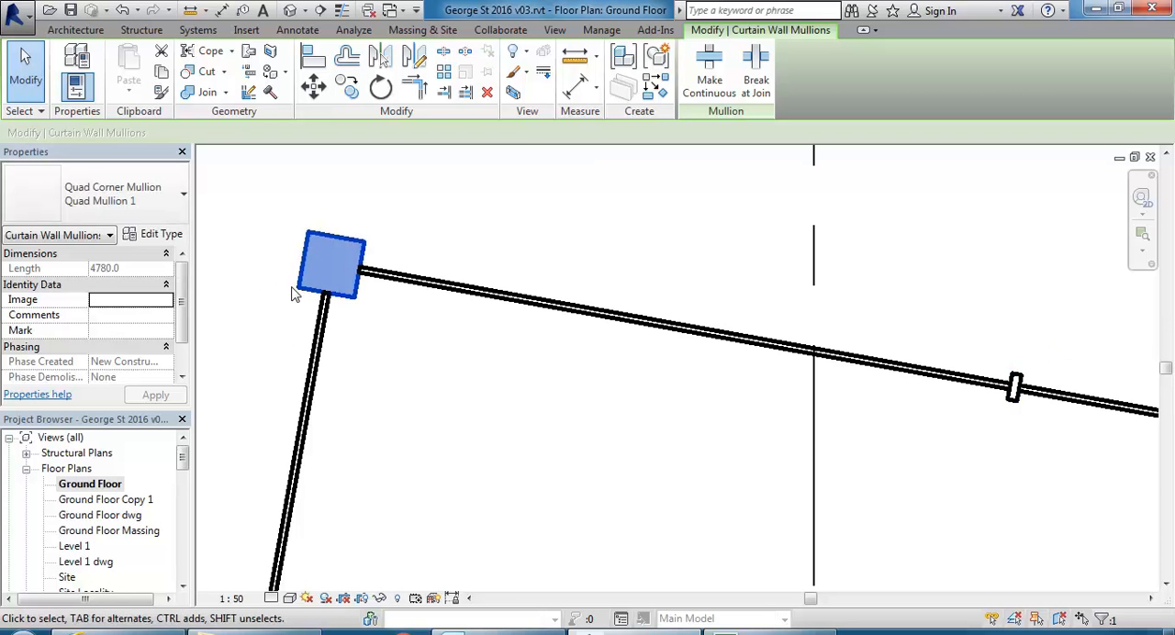
{"action": "left_click", "coordinate": [158, 235]}
{"action": "left_click", "coordinate": [453, 134]}
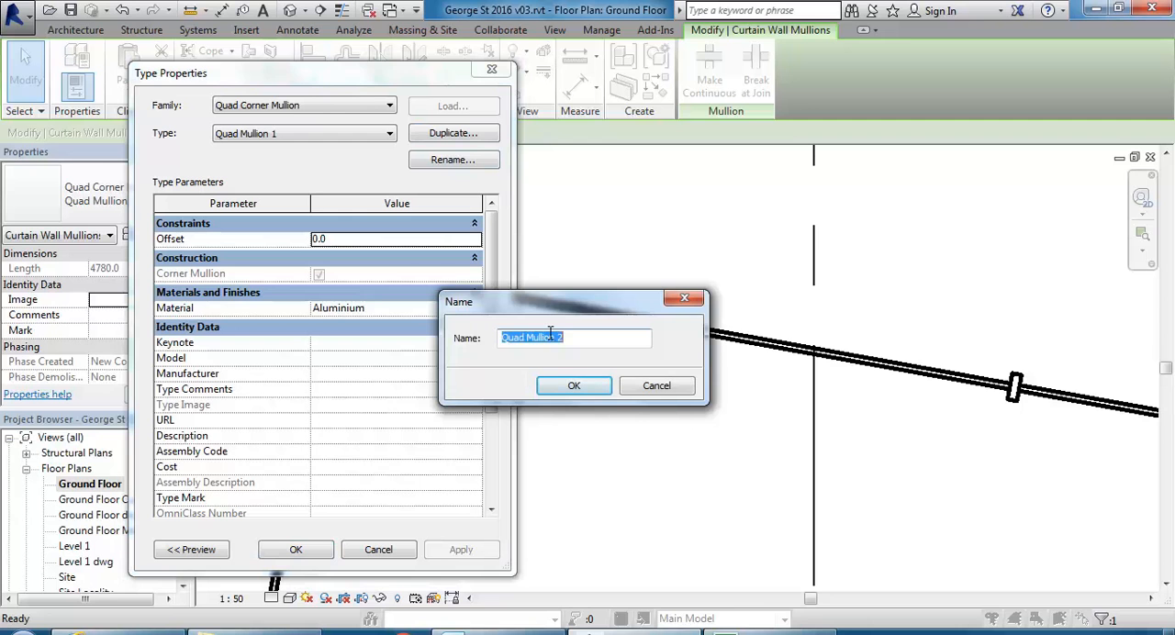
{"action": "type", "text": "75 x 75"}
{"action": "type", "text": "mm Quad"}
{"action": "left_click", "coordinate": [547, 389]}
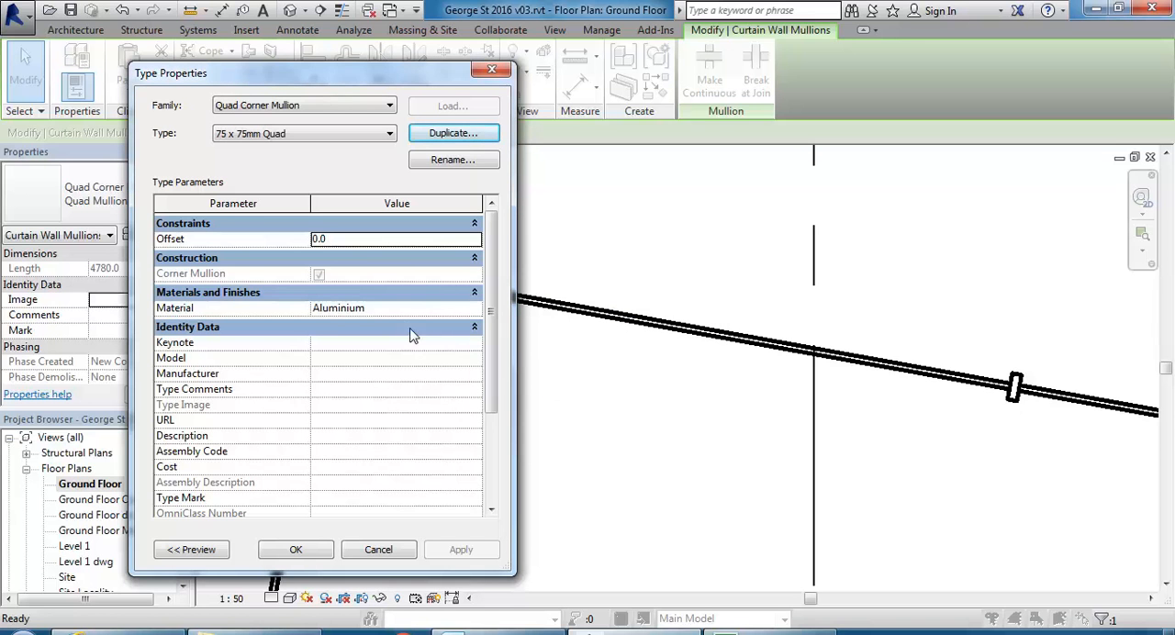
Set Depth 1 and Depth 2 of the 75 x 75mm Quad mullion type to 75 and apply it to the corner.
{"action": "left_click_drag", "start_coordinate": [488, 295], "coordinate": [488, 470]}
{"action": "left_click", "coordinate": [391, 474]}
{"action": "type", "text": "75"}
{"action": "left_click", "coordinate": [378, 493]}
{"action": "type", "text": "75"}
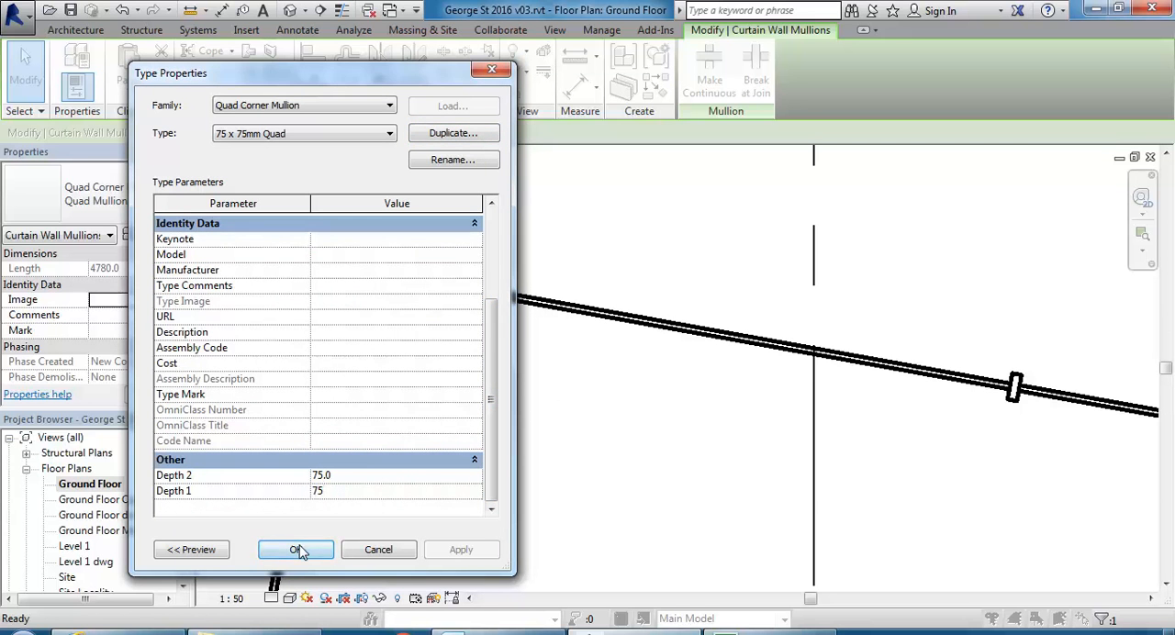
{"action": "left_click", "coordinate": [299, 549]}
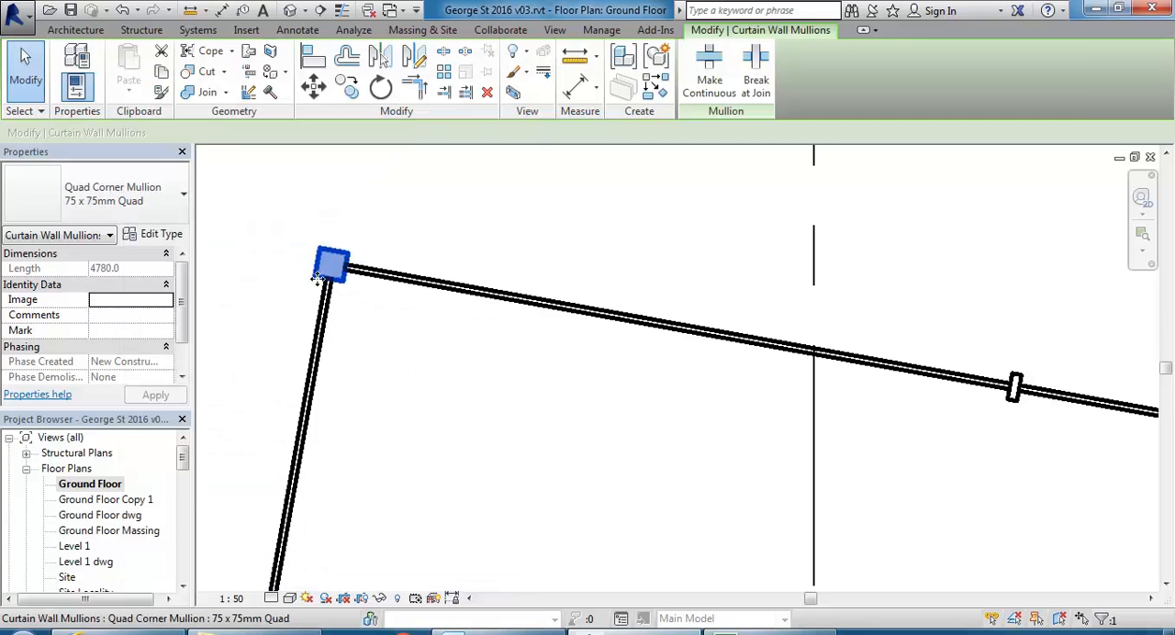
{"action": "scroll", "coordinate": [404, 265], "scroll_direction": "down", "scroll_amount": 3}
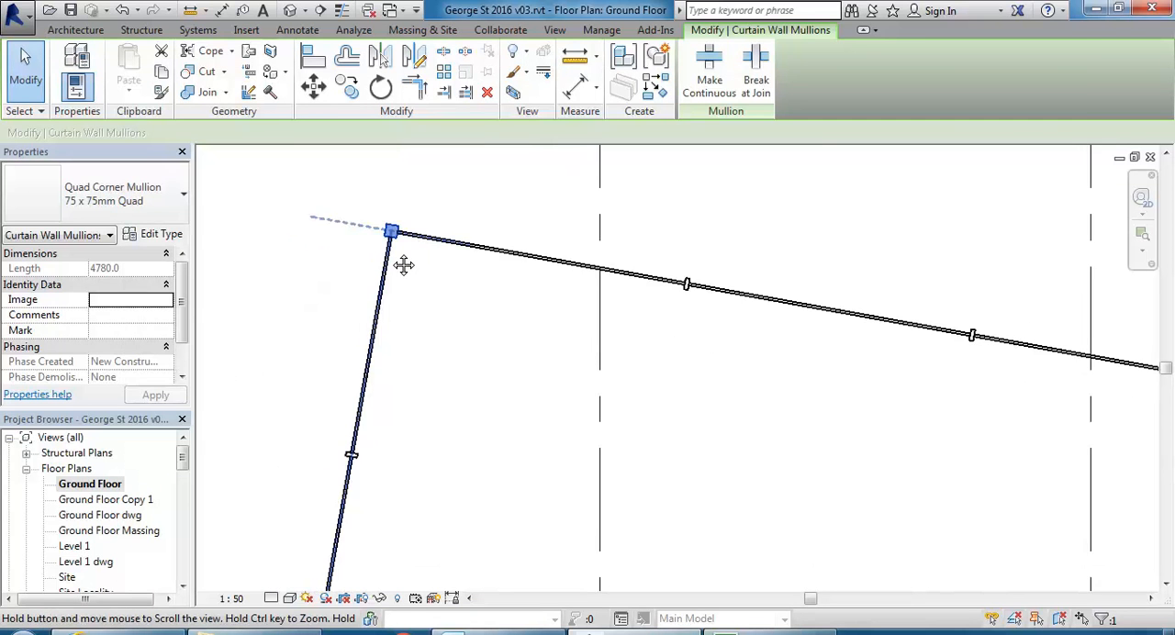
{"action": "left_click", "coordinate": [465, 349]}
Check the free end of the short curtain wall in plan and return to the 3D No Exterior Walls view.
{"action": "scroll", "coordinate": [435, 349], "scroll_direction": "down", "scroll_amount": 1}
{"action": "scroll", "coordinate": [436, 349], "scroll_direction": "down", "scroll_amount": 2}
{"action": "scroll", "coordinate": [338, 514], "scroll_direction": "up", "scroll_amount": 5}
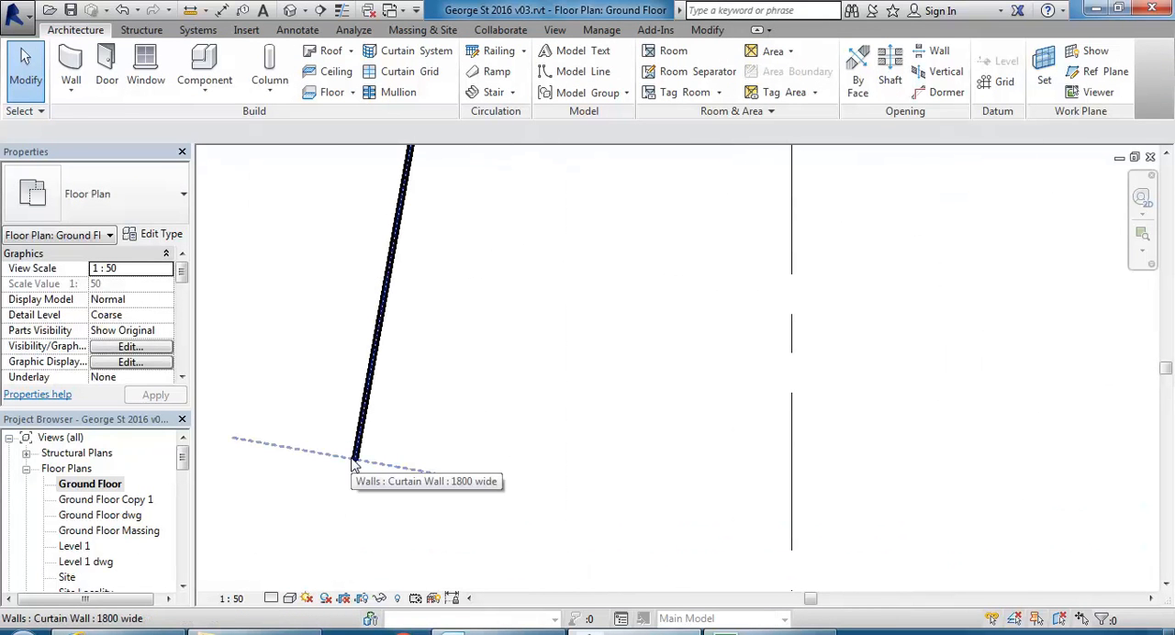
{"action": "left_click_drag", "start_coordinate": [188, 468], "coordinate": [182, 510]}
{"action": "double_click", "coordinate": [117, 485]}
{"action": "scroll", "coordinate": [476, 428], "scroll_direction": "down", "scroll_amount": 3}
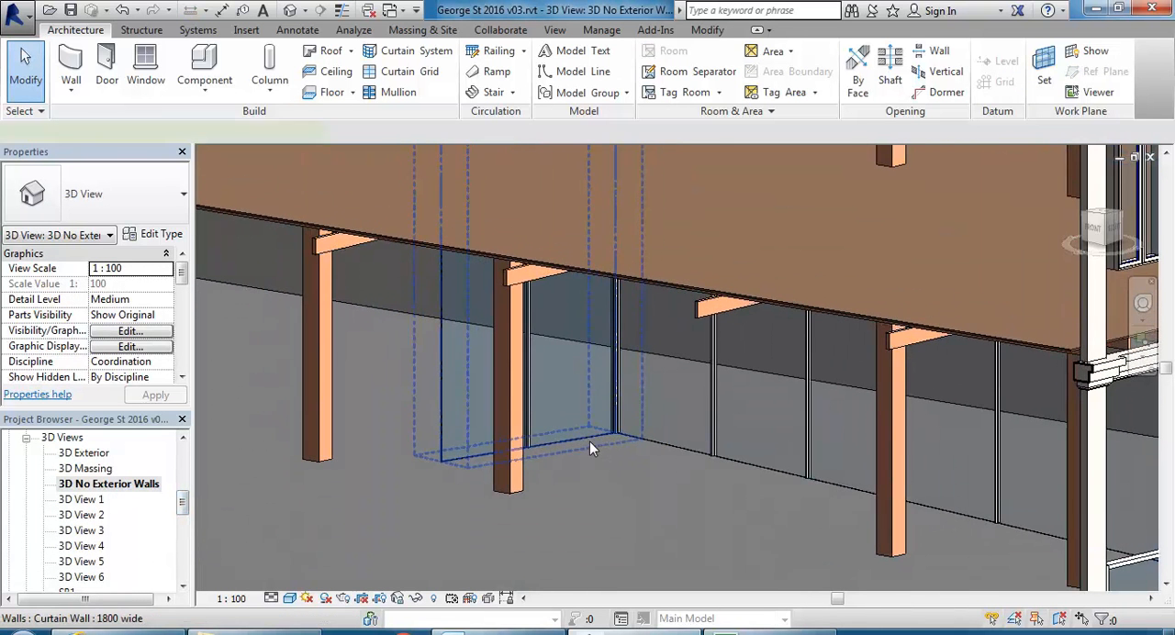
Review the vertical mullion settings in the short 1800 wide curtain wall's type properties without changing them.
{"action": "left_click", "coordinate": [589, 441]}
{"action": "left_click", "coordinate": [154, 234]}
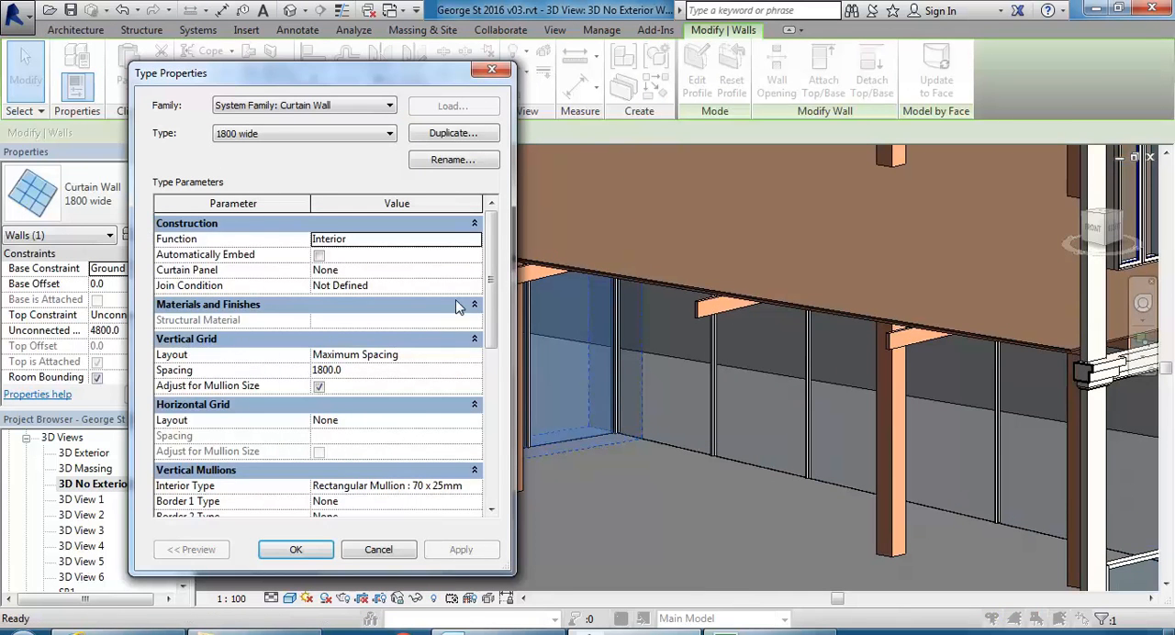
{"action": "scroll", "coordinate": [493, 272], "scroll_direction": "down", "scroll_amount": 3}
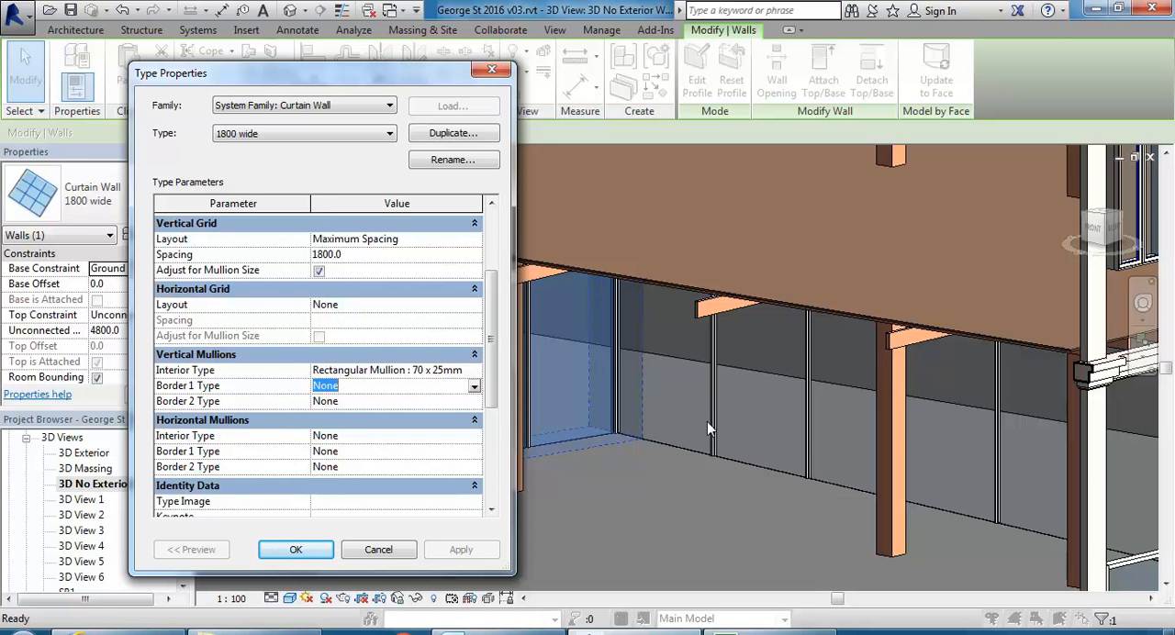
{"action": "left_click", "coordinate": [358, 555]}
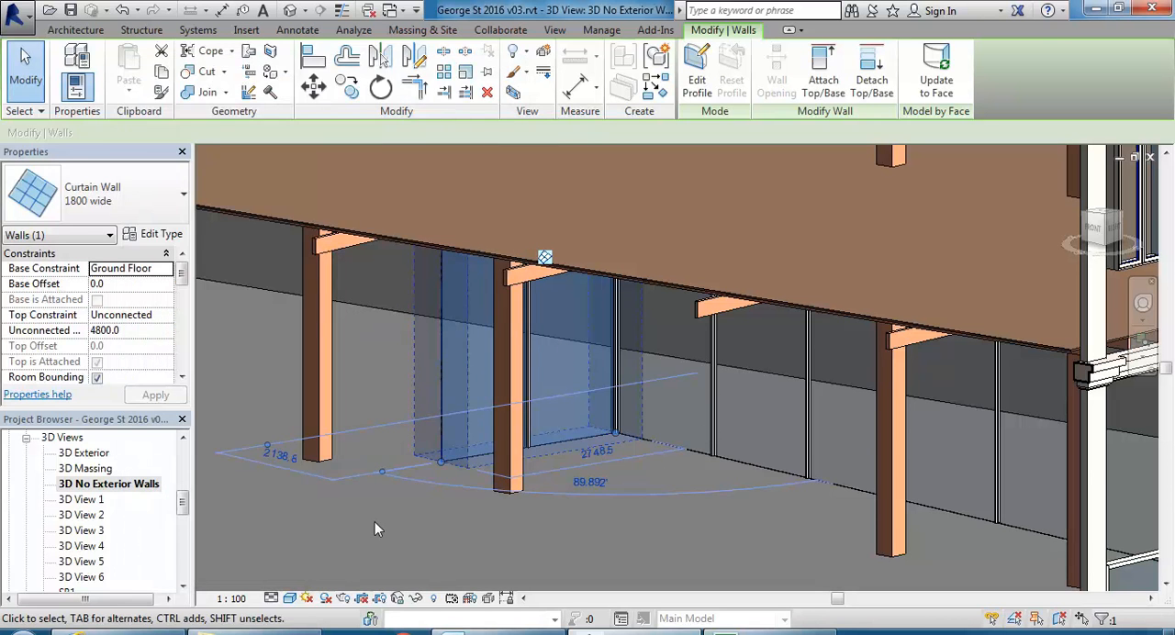
{"action": "key", "text": "Escape"}
Place a 70 x 25mm rectangular mullion on the free vertical edge of the short curtain wall.
{"action": "scroll", "coordinate": [509, 427], "scroll_direction": "up", "scroll_amount": 3}
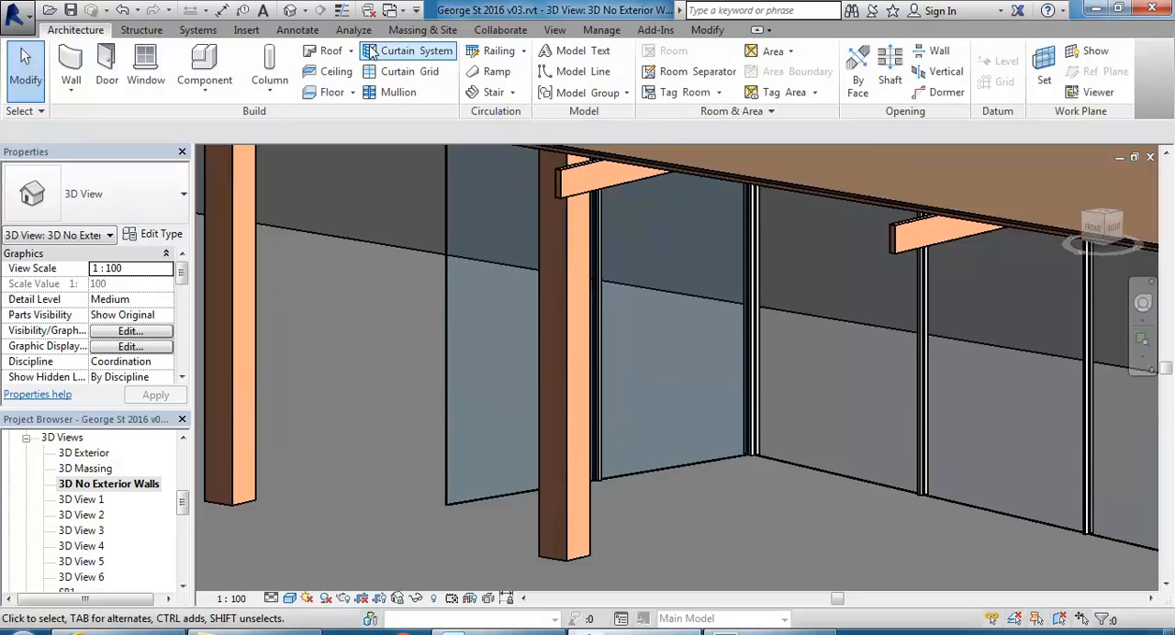
{"action": "left_click", "coordinate": [387, 92]}
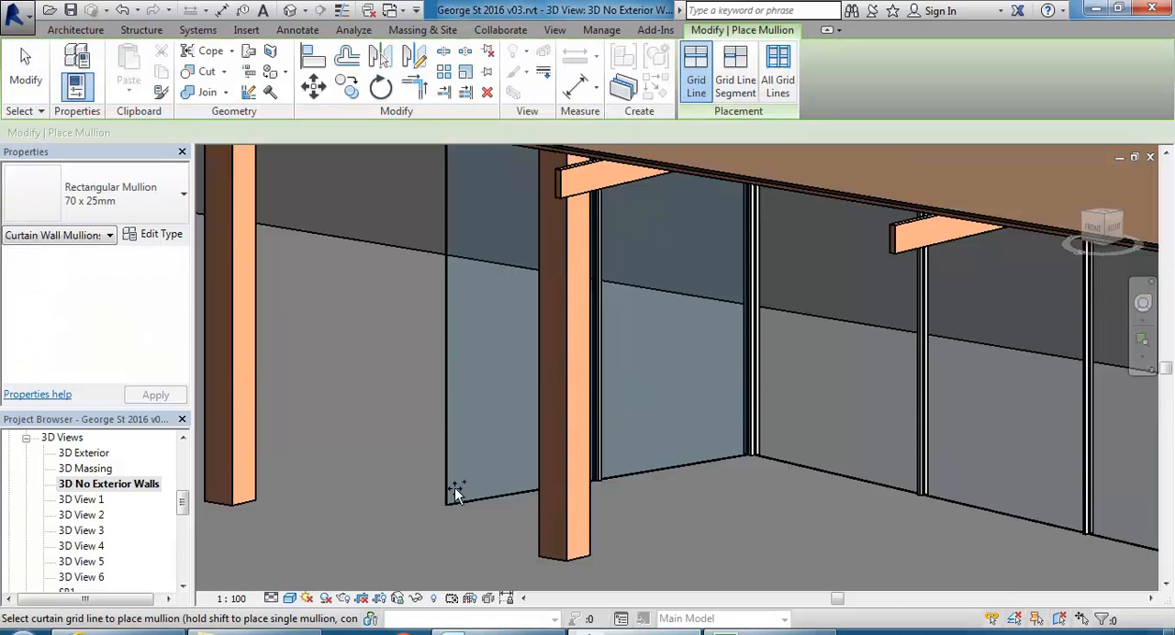
{"action": "scroll", "coordinate": [394, 361], "scroll_direction": "down", "scroll_amount": 3}
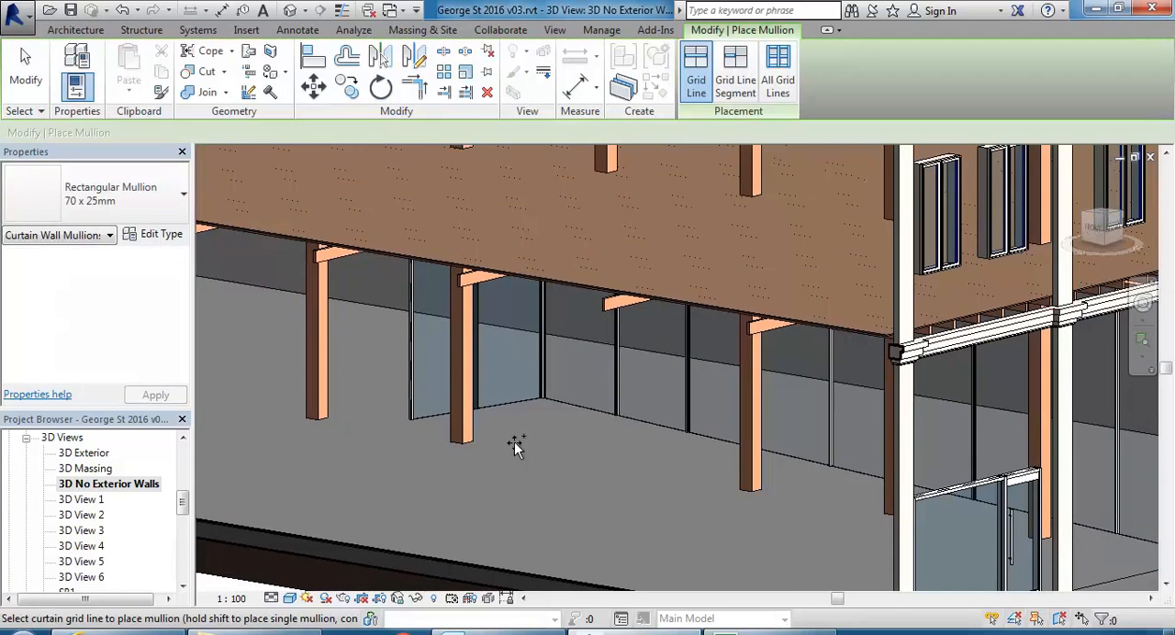
{"action": "middle_click_drag", "start_coordinate": [499, 459], "coordinate": [451, 357], "text": "shift"}
{"action": "key", "text": "Escape"}
{"action": "middle_click_drag", "start_coordinate": [473, 413], "coordinate": [487, 508], "text": "shift"}
{"action": "scroll", "coordinate": [459, 406], "scroll_direction": "up", "scroll_amount": 1}
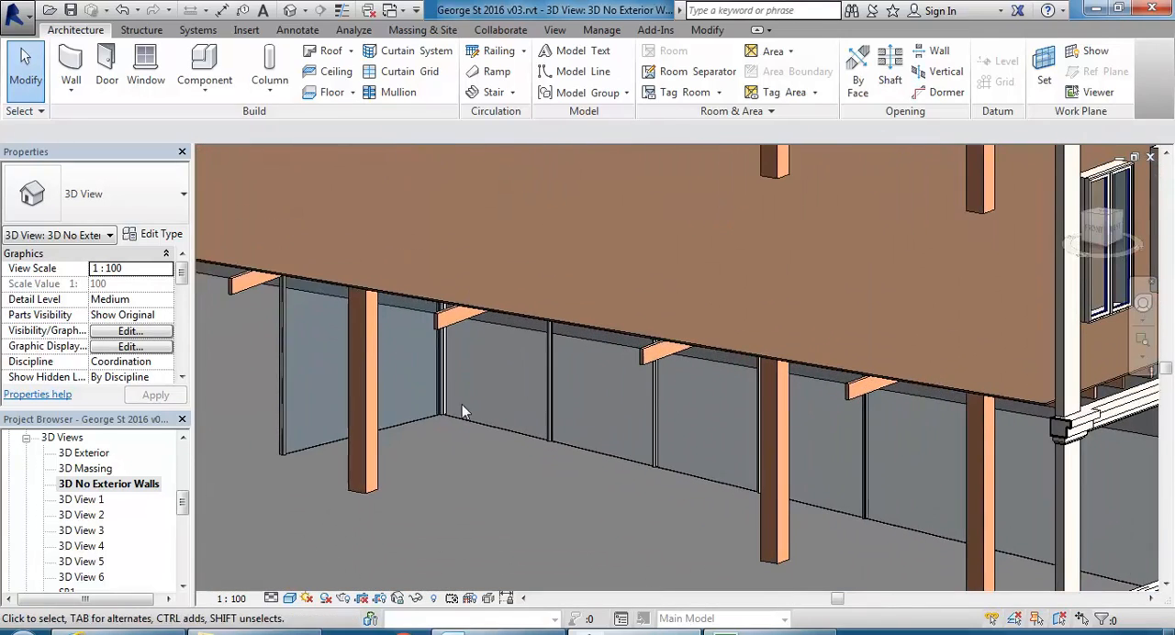
{"action": "left_click", "coordinate": [480, 423]}
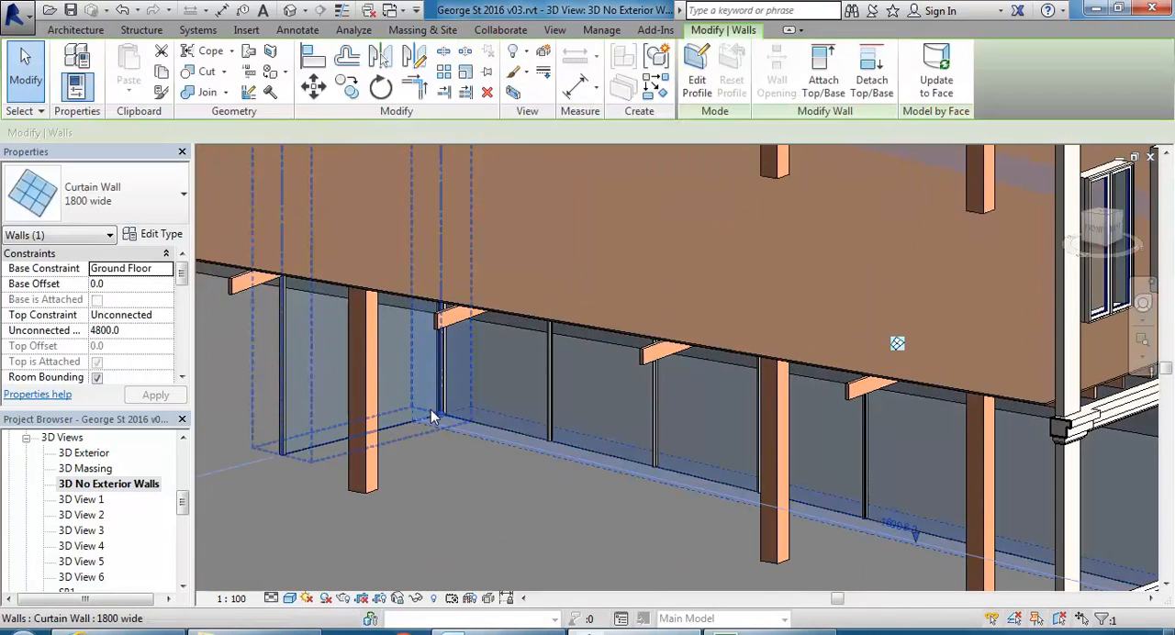
{"action": "left_click", "coordinate": [154, 234]}
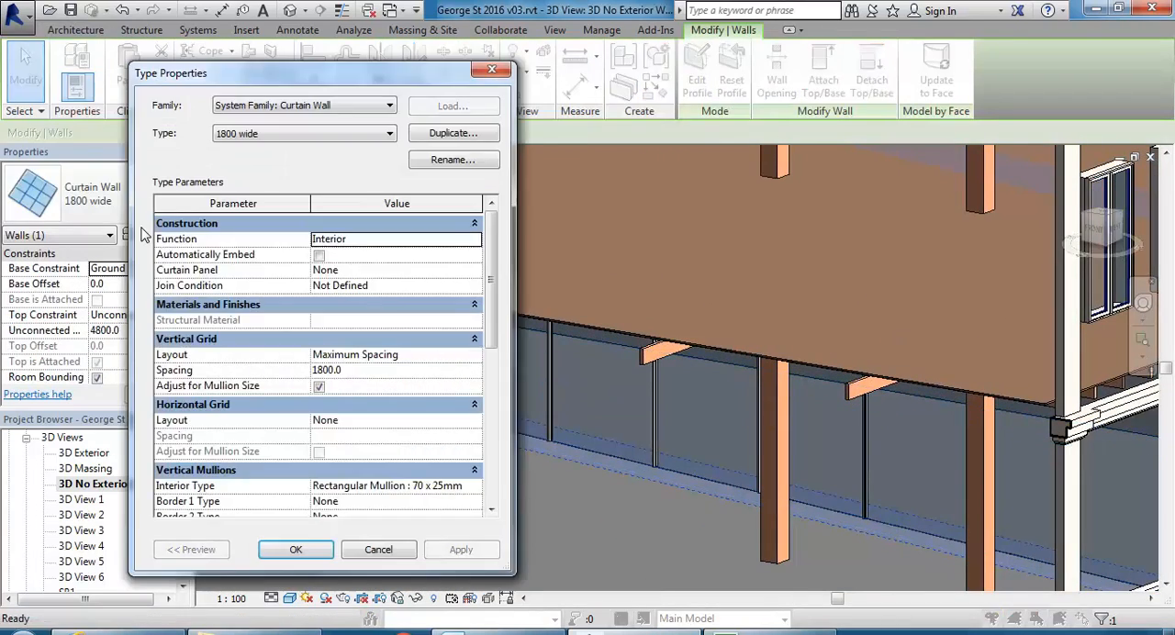
{"action": "left_click", "coordinate": [378, 552]}
{"action": "left_click", "coordinate": [431, 505]}
Set the 1800 wide curtain wall type's horizontal grid to a Fixed Distance layout with 2100 spacing.
{"action": "scroll", "coordinate": [443, 486], "scroll_direction": "down", "scroll_amount": 3}
{"action": "mouse_move", "coordinate": [444, 486]}
{"action": "middle_mouse_down", "text": "shift"}
{"action": "mouse_move", "coordinate": [460, 410]}
{"action": "mouse_move", "coordinate": [447, 391]}
{"action": "mouse_move", "coordinate": [467, 406]}
{"action": "mouse_move", "coordinate": [403, 433]}
{"action": "mouse_move", "coordinate": [452, 427]}
{"action": "mouse_move", "coordinate": [459, 395]}
{"action": "mouse_move", "coordinate": [446, 450]}
{"action": "mouse_move", "coordinate": [415, 424]}
{"action": "mouse_move", "coordinate": [415, 397]}
{"action": "mouse_move", "coordinate": [397, 404]}
{"action": "mouse_move", "coordinate": [543, 511]}
{"action": "mouse_move", "coordinate": [479, 464]}
{"action": "mouse_move", "coordinate": [464, 485]}
{"action": "middle_mouse_up", "text": "shift"}
{"action": "left_click", "coordinate": [541, 510]}
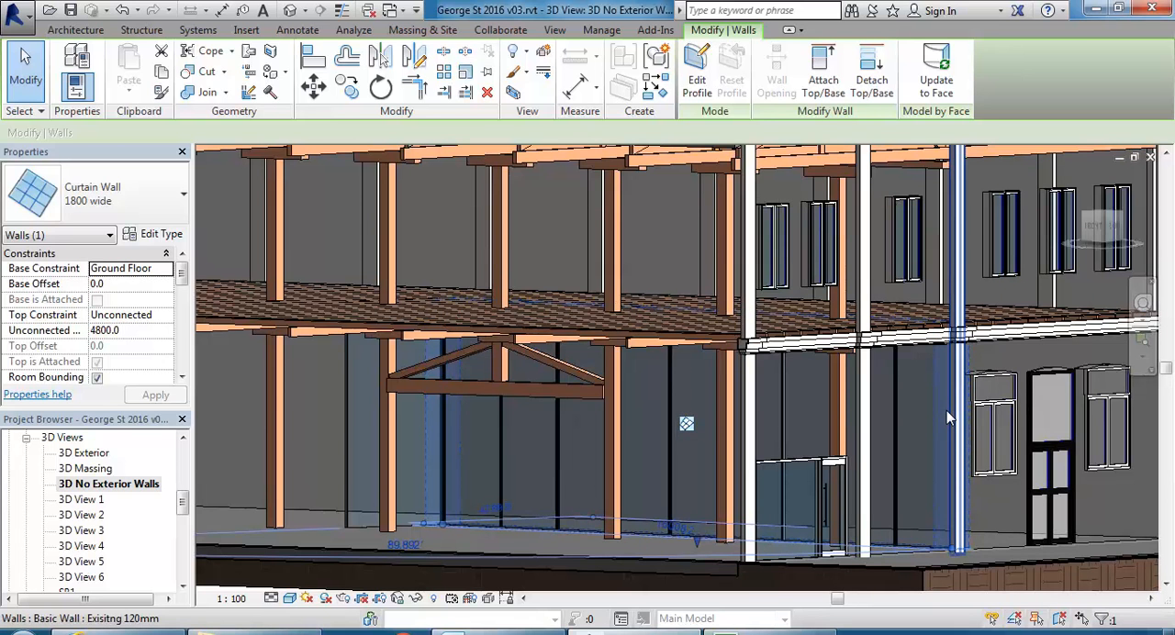
{"action": "left_click", "coordinate": [142, 236]}
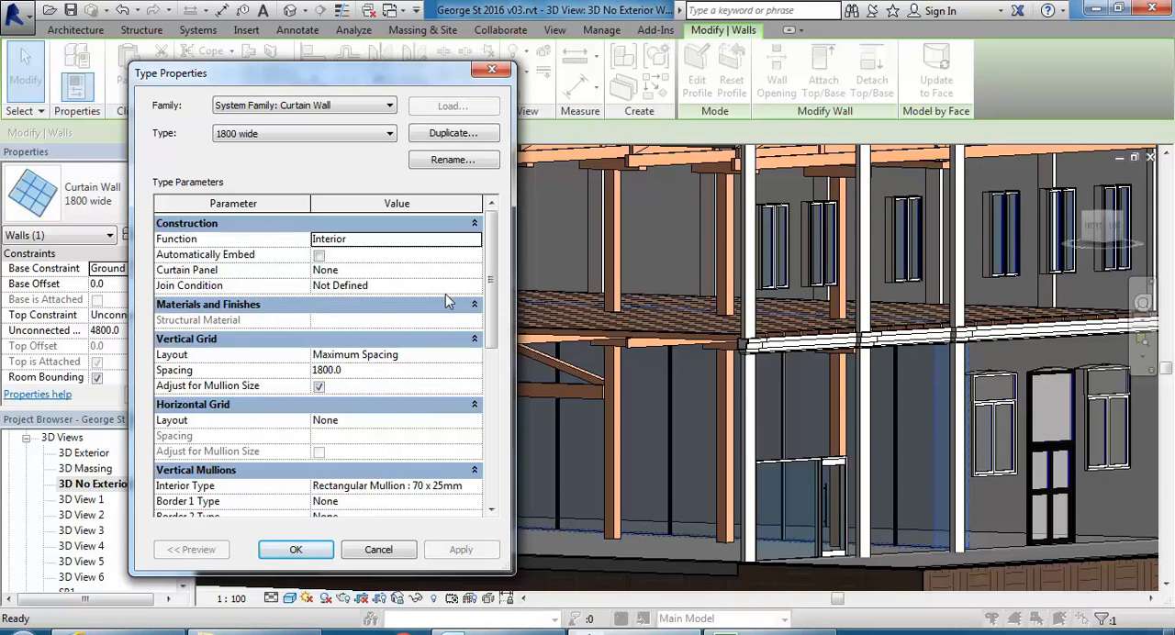
{"action": "mouse_move", "coordinate": [489, 292]}
{"action": "left_mouse_down"}
{"action": "mouse_move", "coordinate": [489, 377]}
{"action": "mouse_move", "coordinate": [489, 303]}
{"action": "left_mouse_up"}
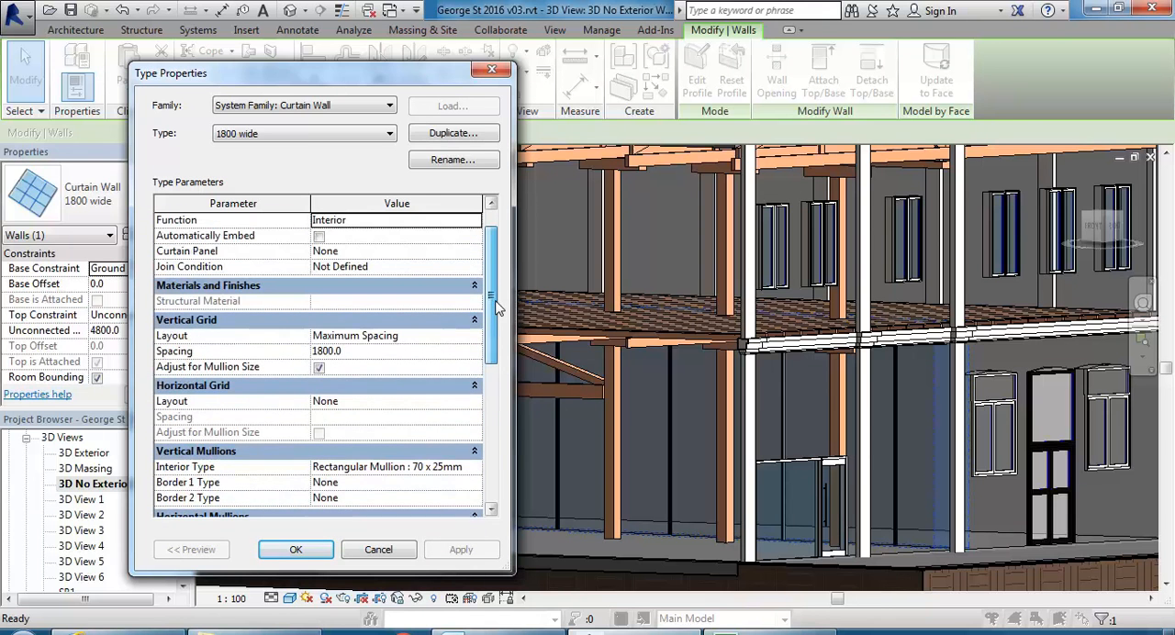
{"action": "left_click", "coordinate": [372, 402]}
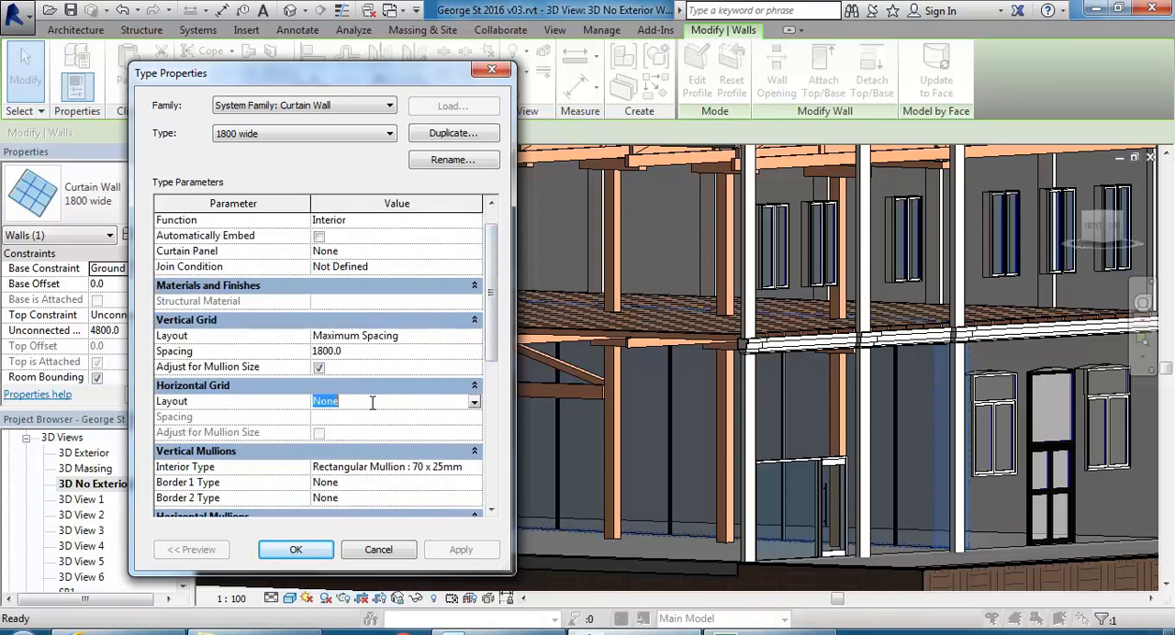
{"action": "left_click", "coordinate": [474, 402]}
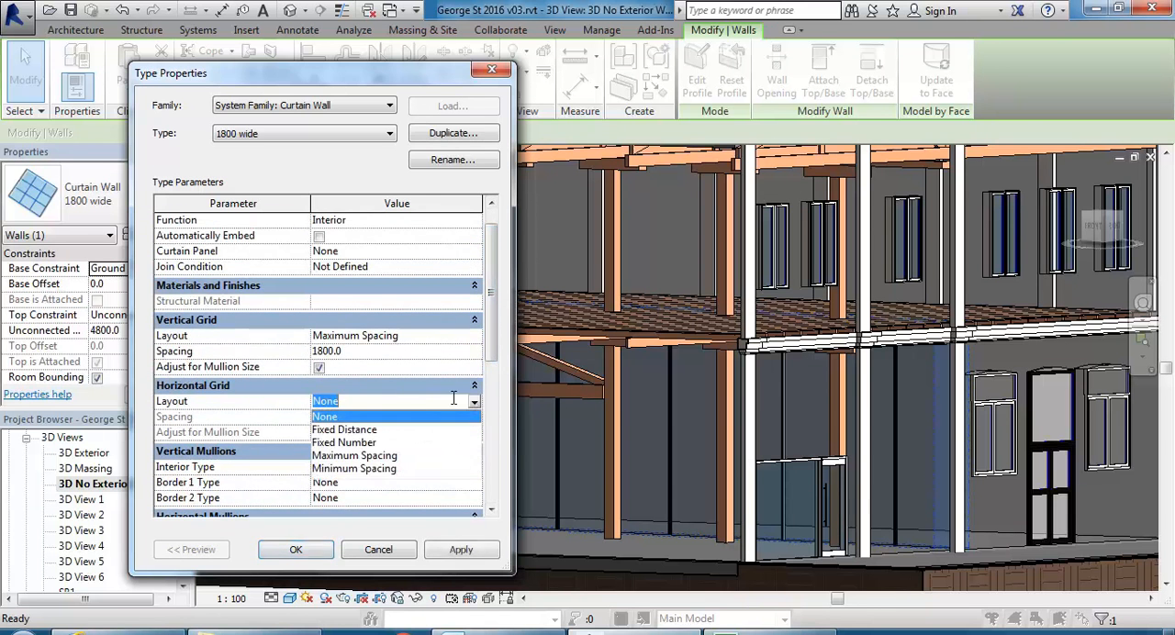
{"action": "left_click", "coordinate": [344, 429]}
{"action": "left_click", "coordinate": [350, 417]}
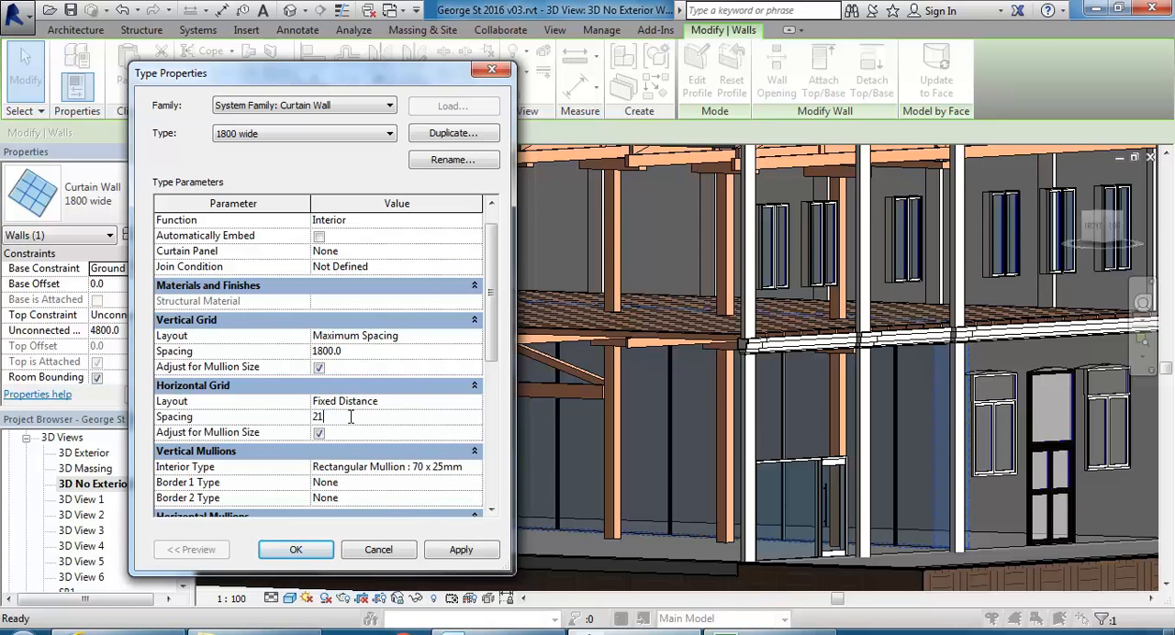
{"action": "left_click", "coordinate": [281, 550]}
{"action": "middle_click_drag", "start_coordinate": [542, 502], "coordinate": [470, 550], "text": "shift"}
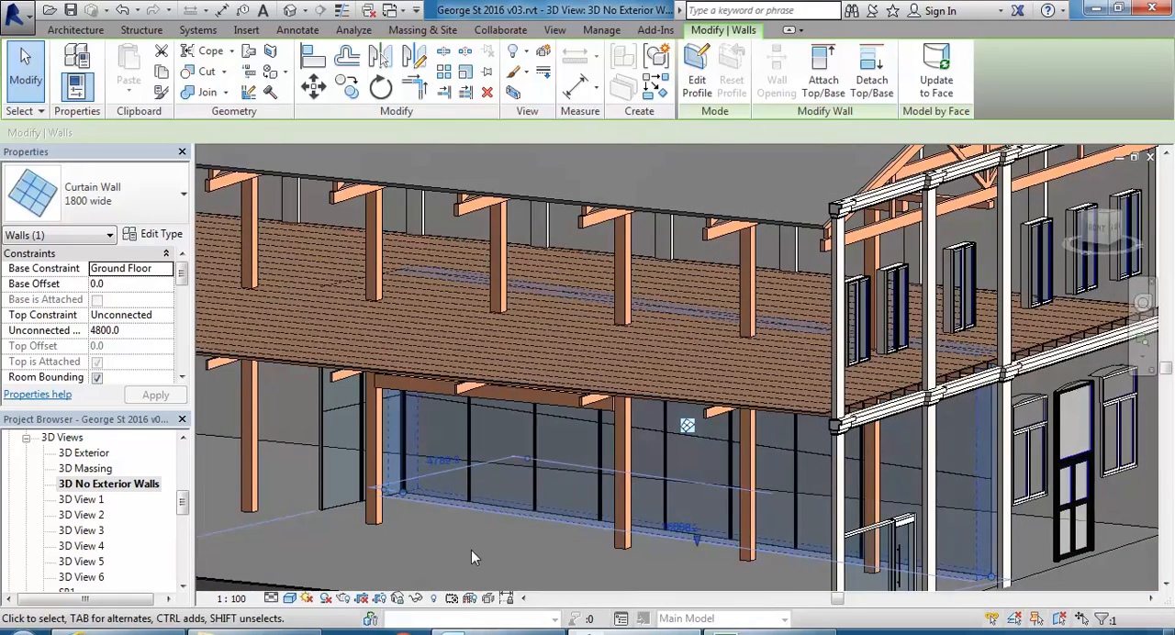
{"action": "key", "text": "Escape"}
Set the horizontal mullions' interior type of the 1800 wide curtain wall to Rectangular Mullion : 70 x 25mm.
{"action": "left_click", "coordinate": [500, 528]}
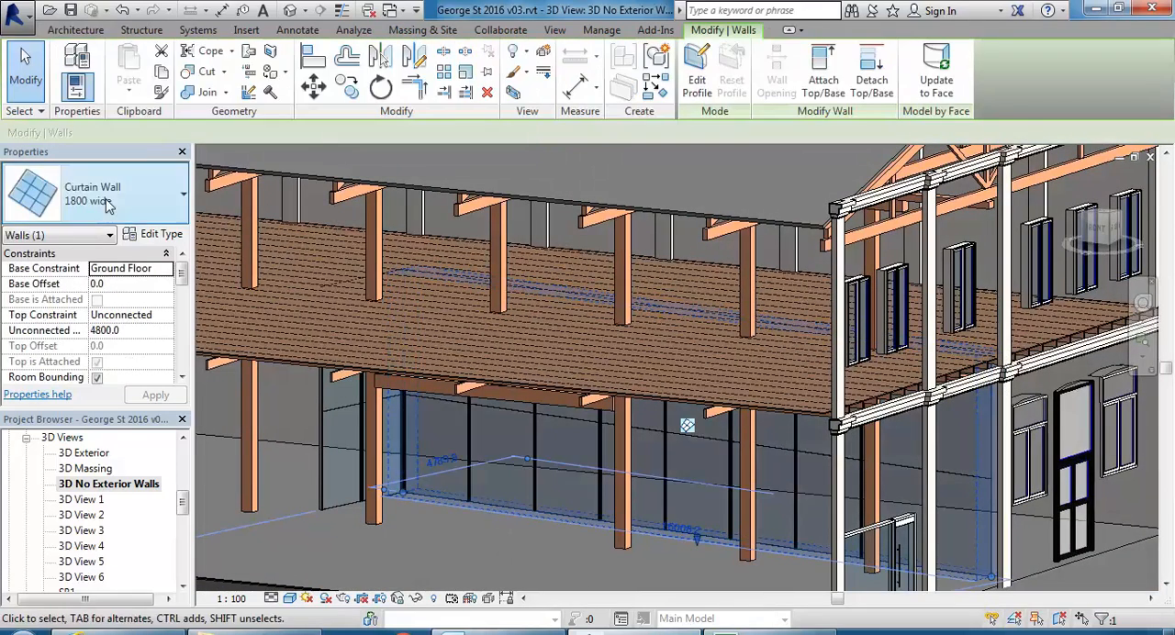
{"action": "left_click", "coordinate": [154, 233]}
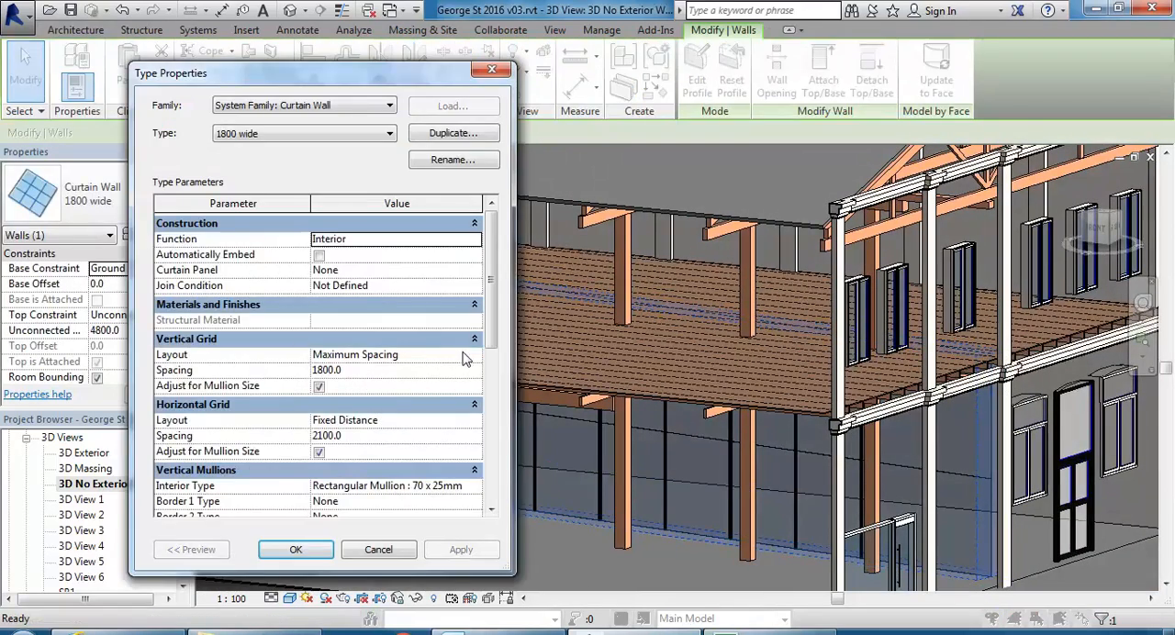
{"action": "left_click_drag", "start_coordinate": [493, 318], "coordinate": [493, 415]}
{"action": "left_click", "coordinate": [474, 387]}
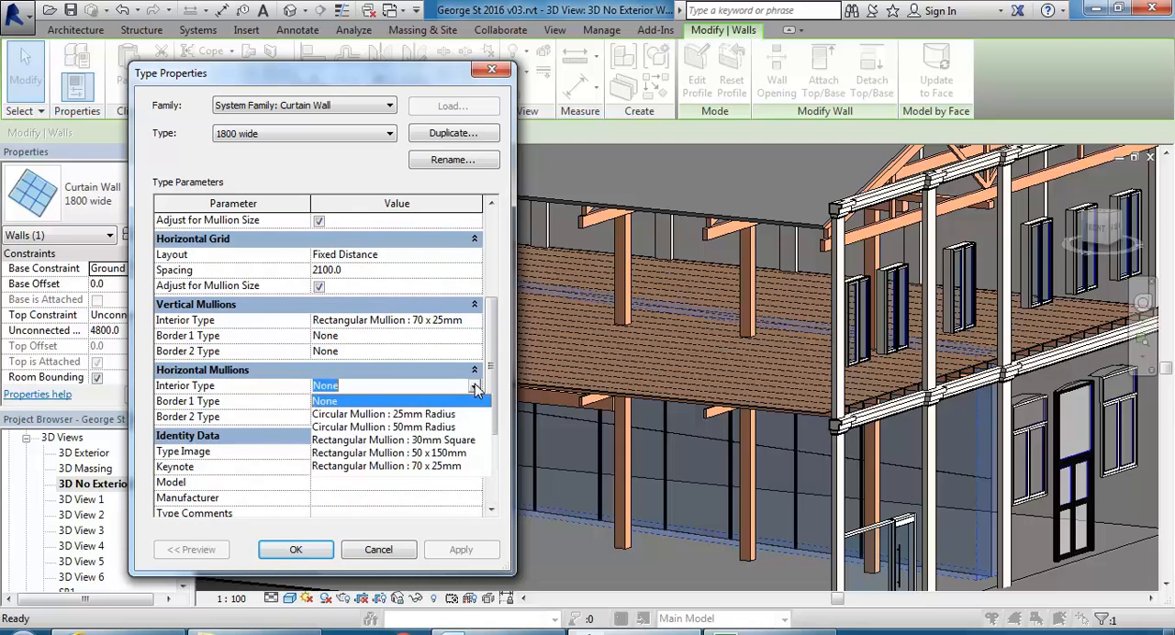
{"action": "left_click", "coordinate": [401, 466]}
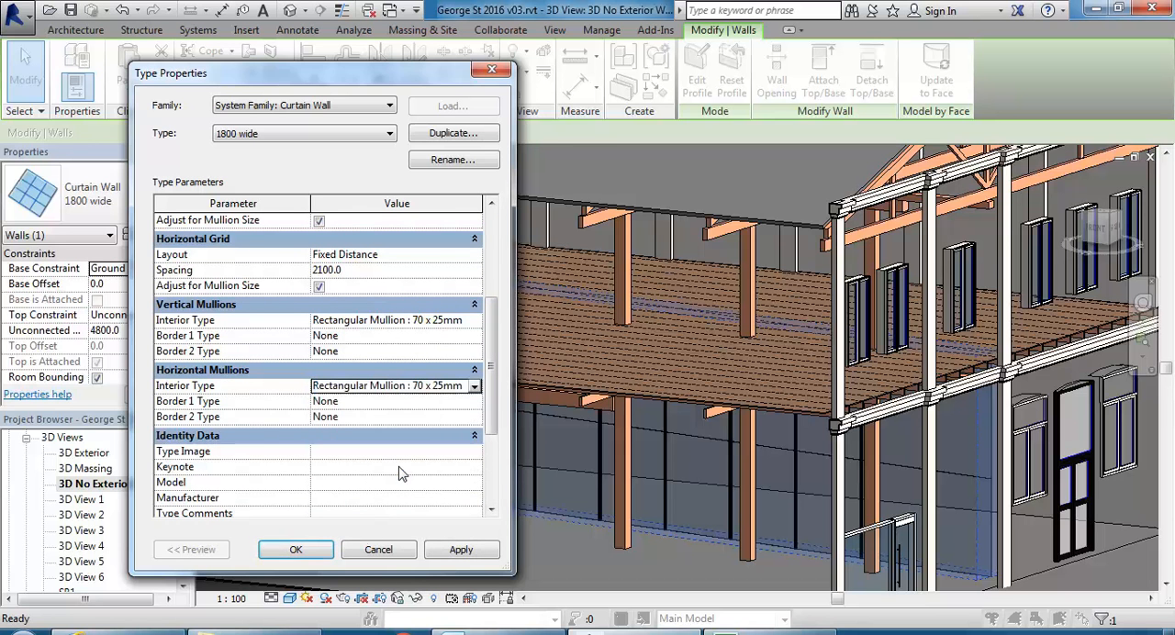
{"action": "left_click", "coordinate": [283, 551]}
{"action": "left_click", "coordinate": [478, 543]}
{"action": "scroll", "coordinate": [414, 499], "scroll_direction": "up", "scroll_amount": 5}
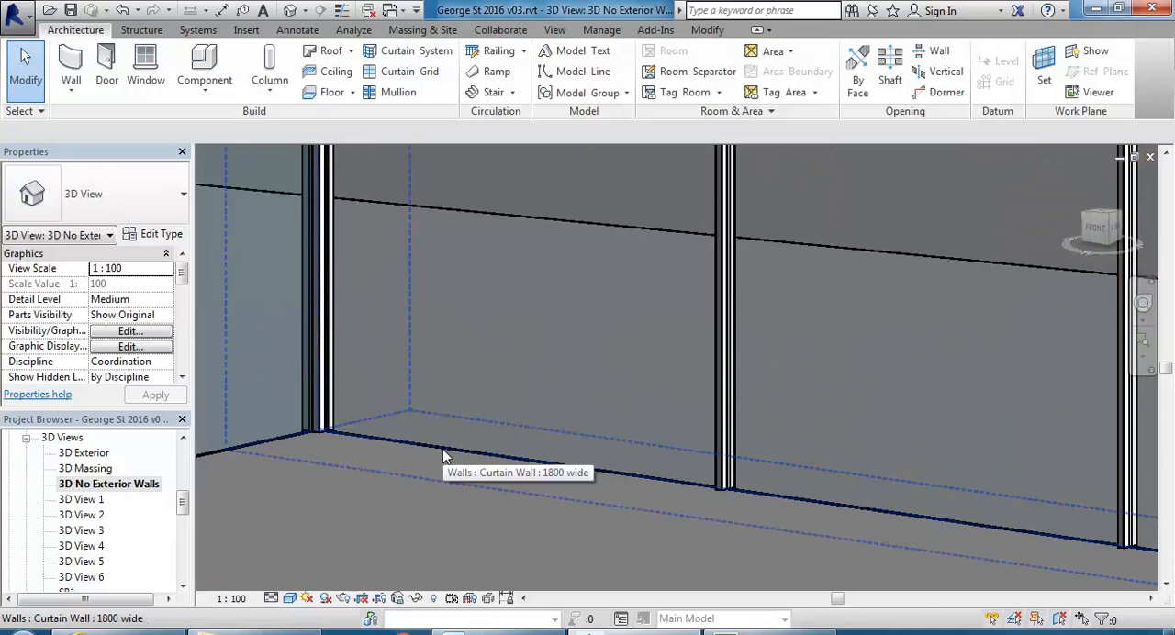
Examine the base edge and the horizontal mullions of the 1800 wide curtain wall.
{"action": "left_click", "coordinate": [443, 447]}
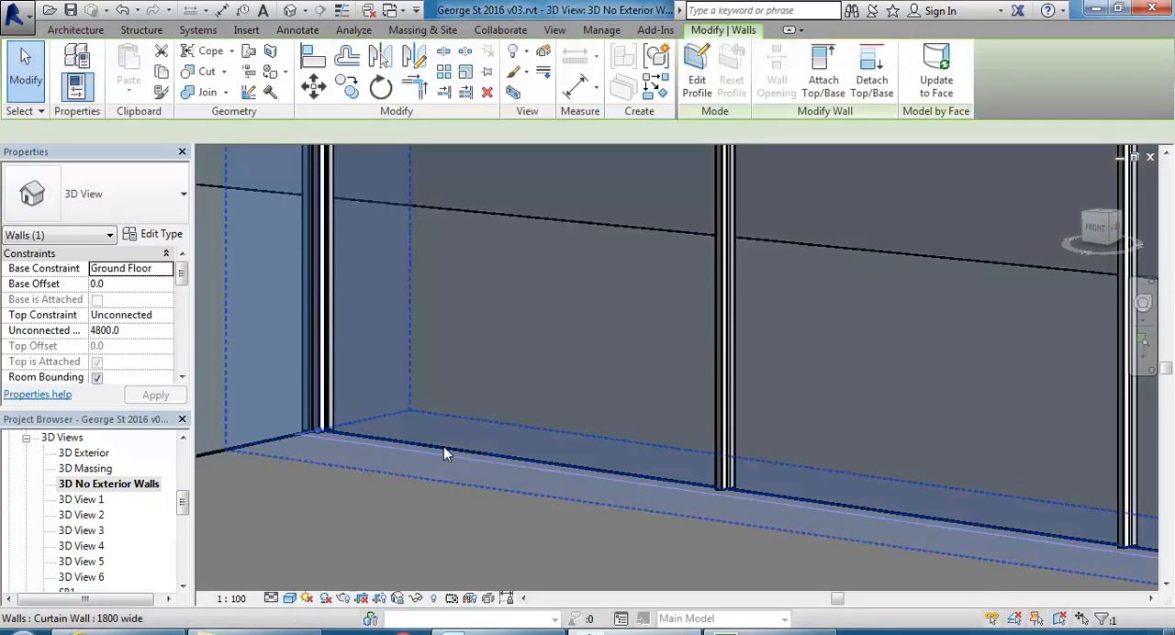
{"action": "left_click", "coordinate": [401, 499]}
{"action": "scroll", "coordinate": [412, 442], "scroll_direction": "down", "scroll_amount": 2}
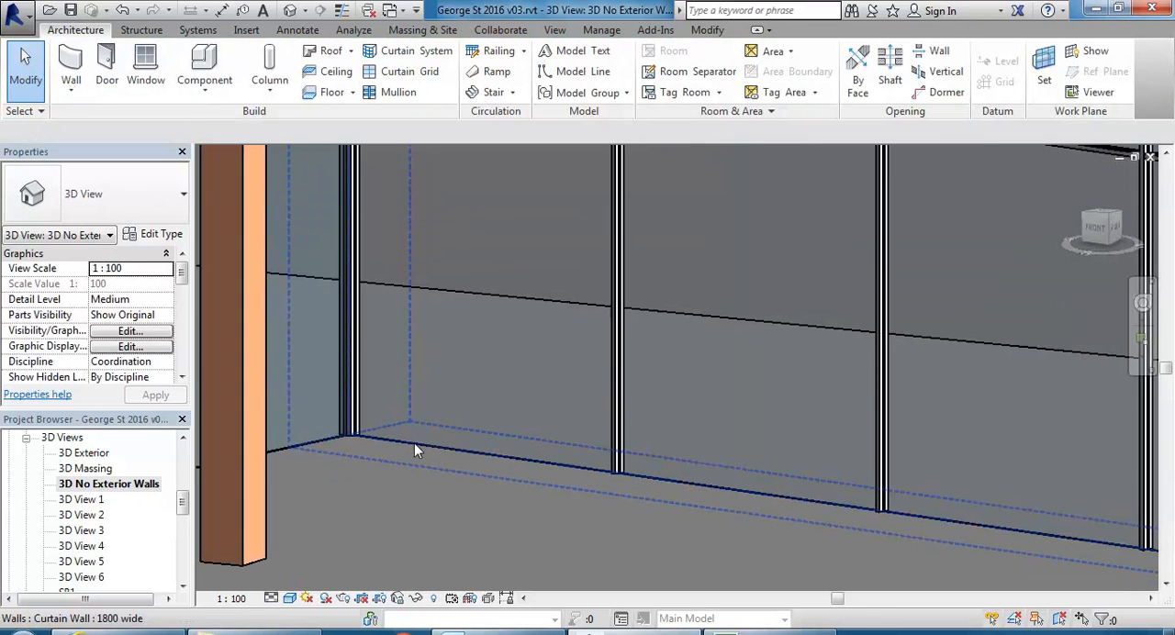
{"action": "middle_click_drag", "start_coordinate": [412, 442], "coordinate": [438, 445]}
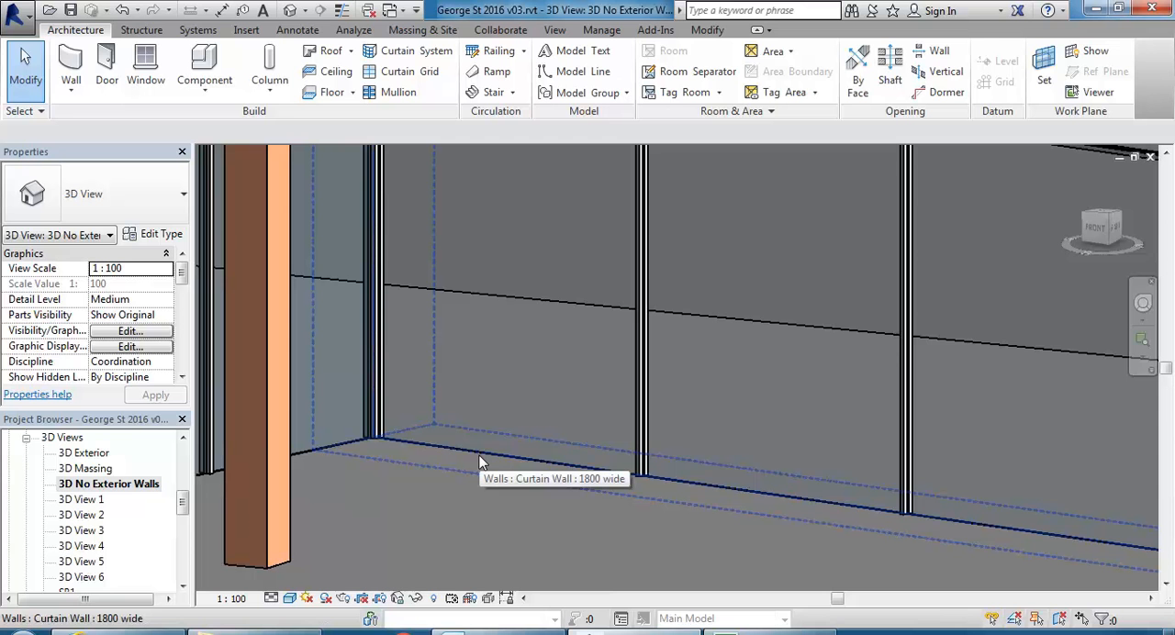
{"action": "left_click", "coordinate": [480, 462]}
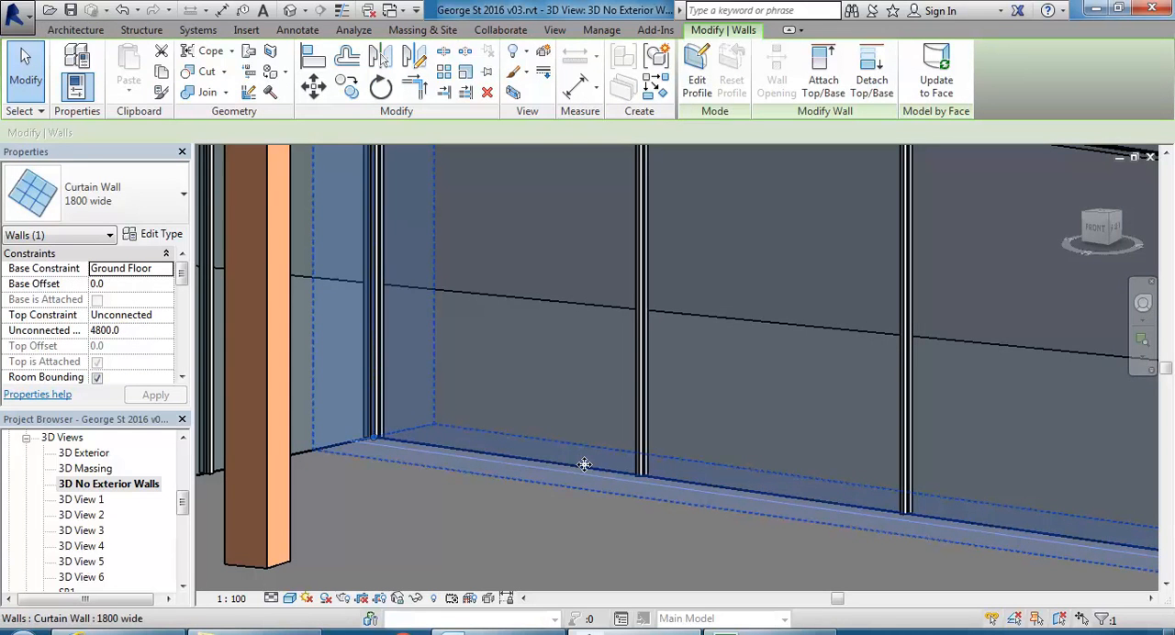
{"action": "key", "text": "Escape"}
{"action": "middle_click_drag", "start_coordinate": [517, 532], "coordinate": [517, 555], "text": "shift"}
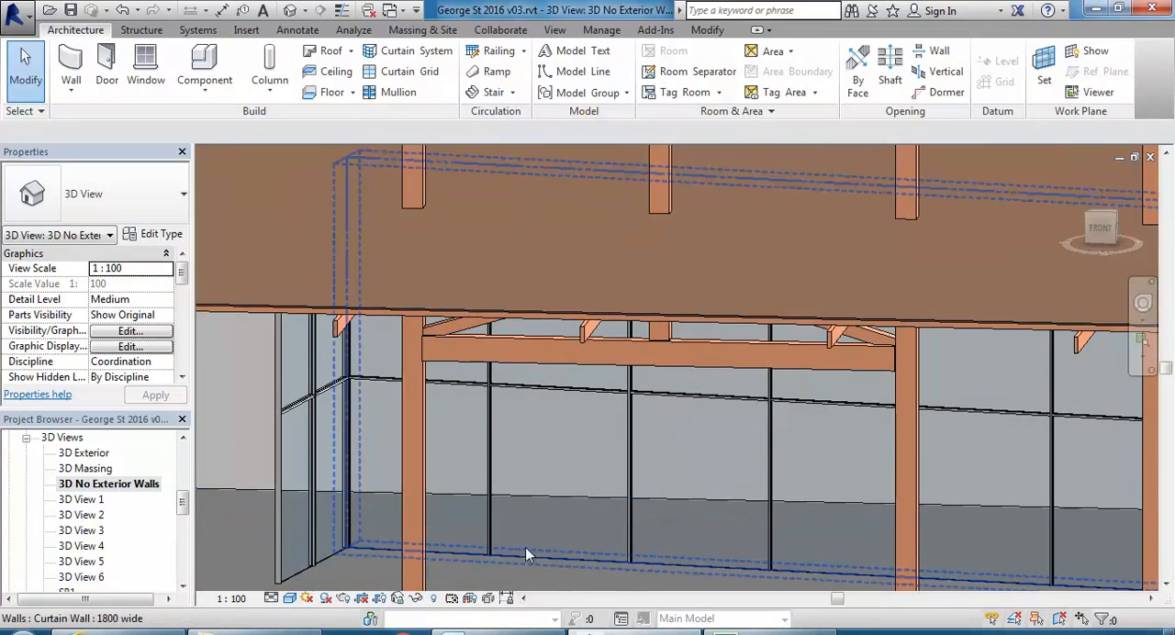
{"action": "left_click", "coordinate": [529, 556]}
{"action": "middle_click_drag", "start_coordinate": [518, 483], "coordinate": [507, 451], "text": "shift"}
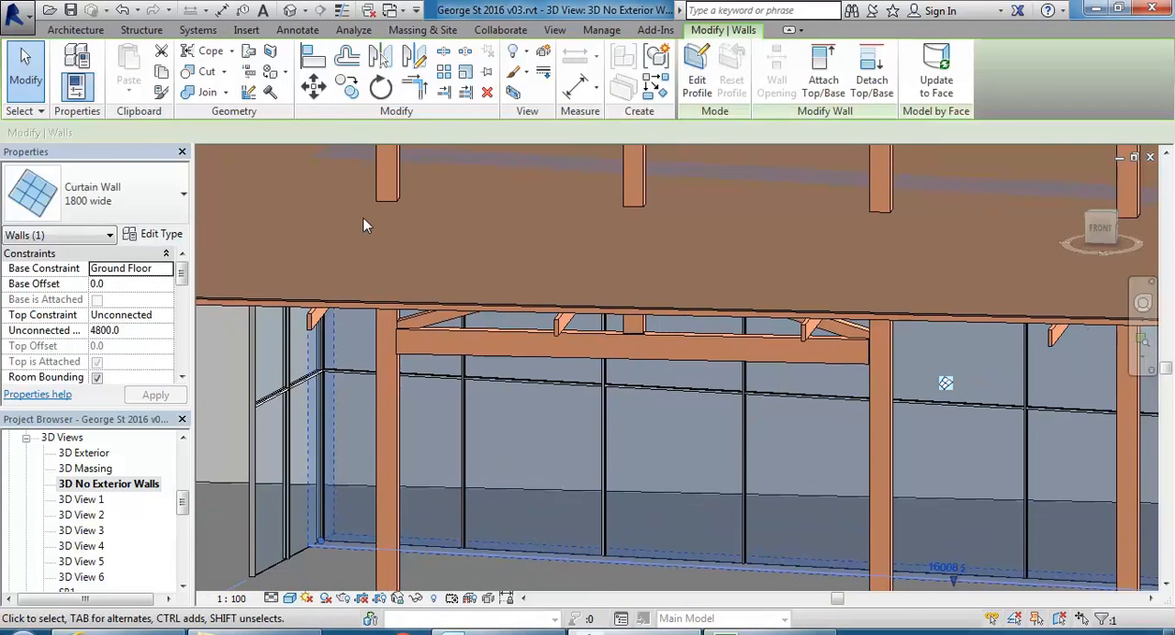
Undo the horizontal mullion and horizontal grid settings of the 1800 wide curtain wall type, dismissing the save reminder without saving.
{"action": "left_click", "coordinate": [123, 11]}
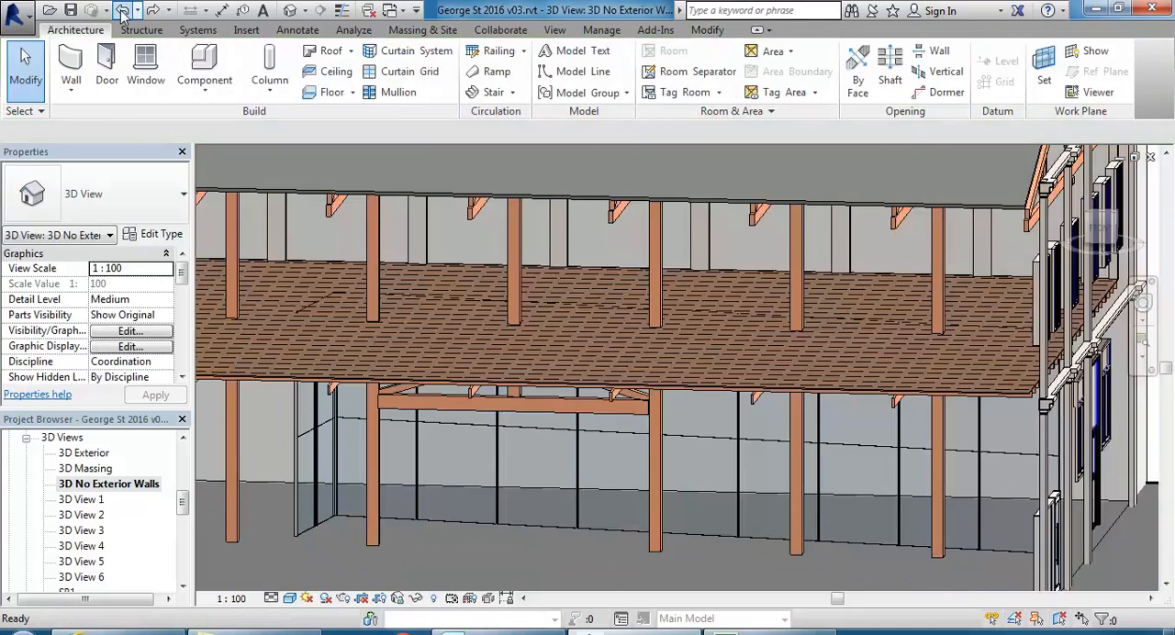
{"action": "middle_click_drag", "start_coordinate": [500, 408], "coordinate": [426, 406], "text": "shift"}
{"action": "scroll", "coordinate": [492, 421], "scroll_direction": "up", "scroll_amount": 3}
{"action": "middle_click_drag", "start_coordinate": [580, 445], "coordinate": [564, 443], "text": "shift"}
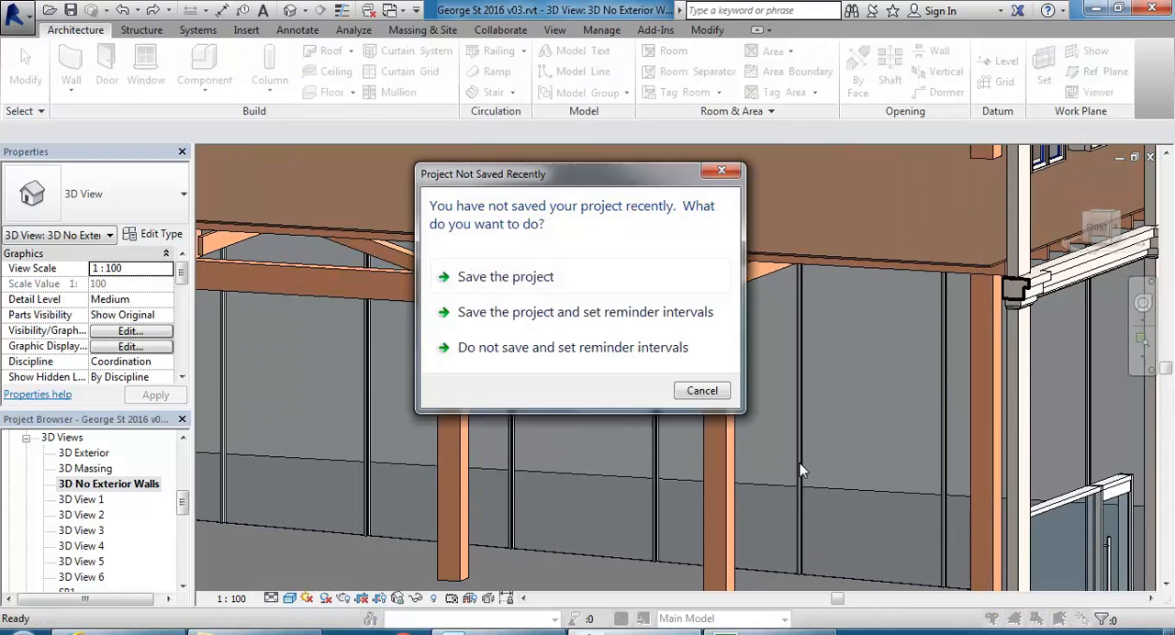
{"action": "left_click", "coordinate": [702, 391]}
{"action": "scroll", "coordinate": [514, 412], "scroll_direction": "down", "scroll_amount": 2}
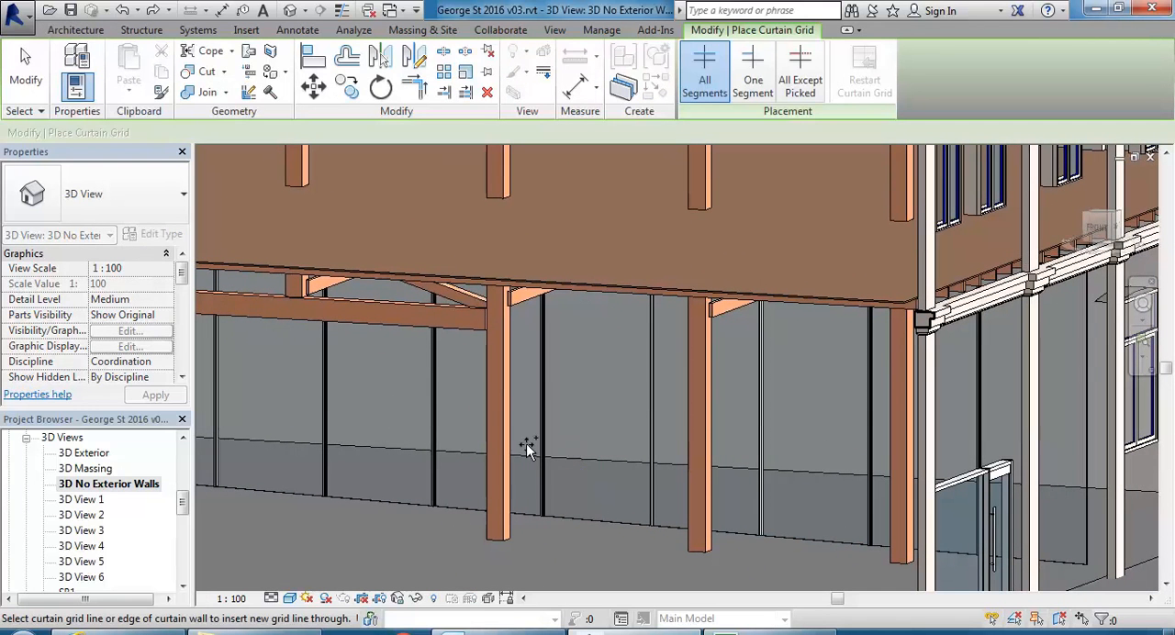
{"action": "key", "text": "Escape"}
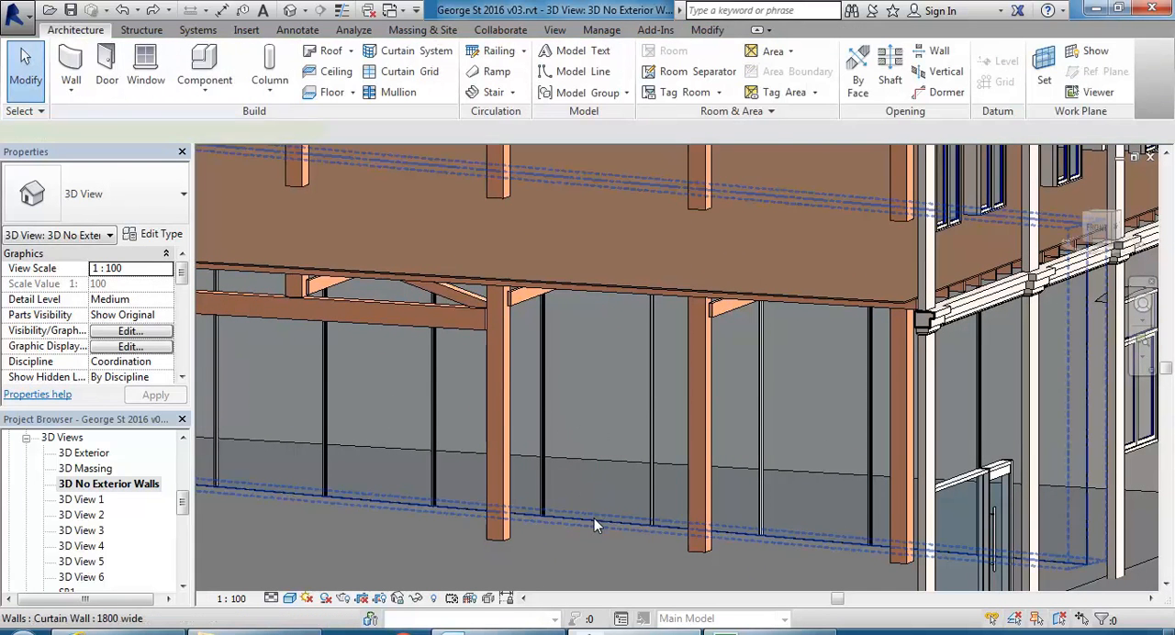
Review the vertical and horizontal grid layouts in the 1800 wide curtain wall's type properties without changing them.
{"action": "left_click", "coordinate": [594, 518]}
{"action": "left_click", "coordinate": [158, 234]}
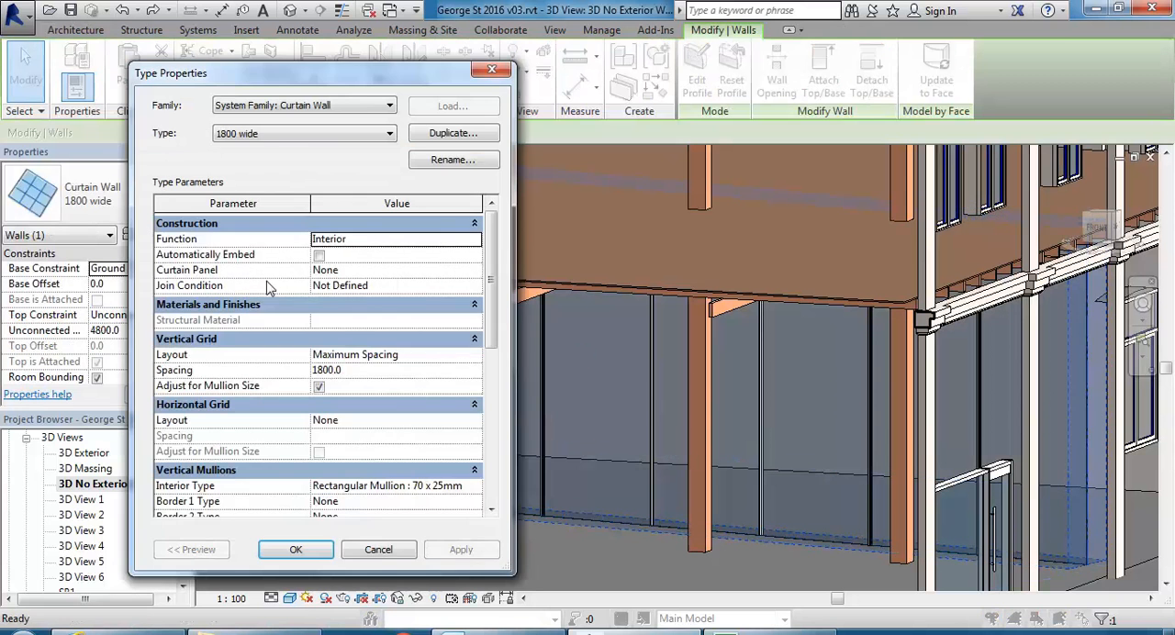
{"action": "left_click", "coordinate": [411, 356]}
{"action": "left_click", "coordinate": [381, 422]}
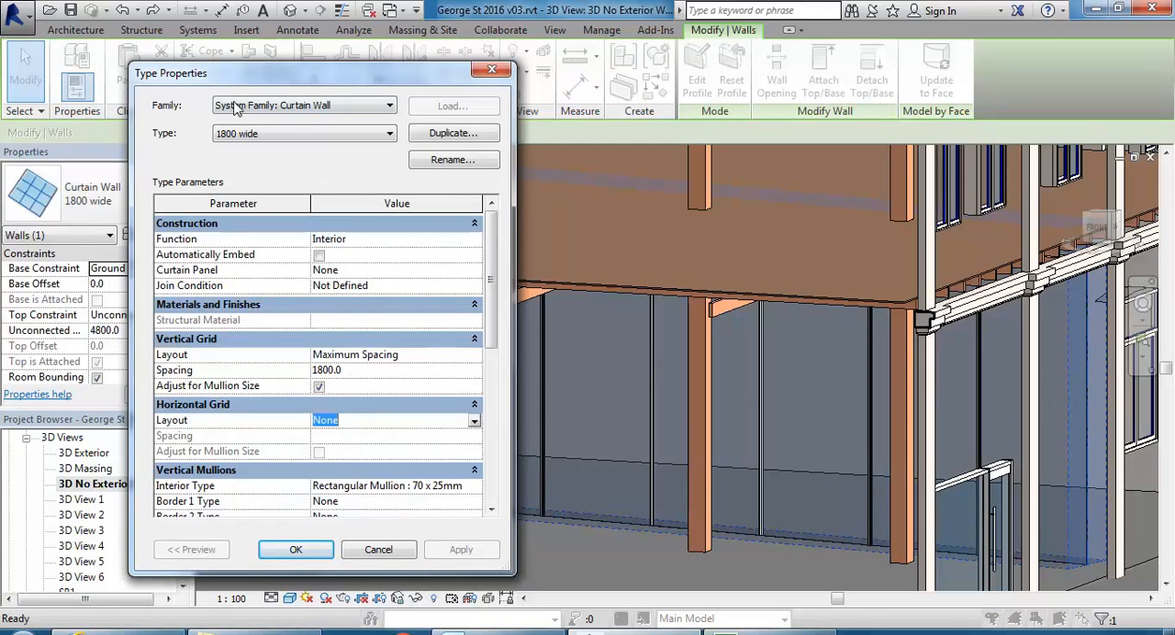
{"action": "left_click", "coordinate": [378, 549]}
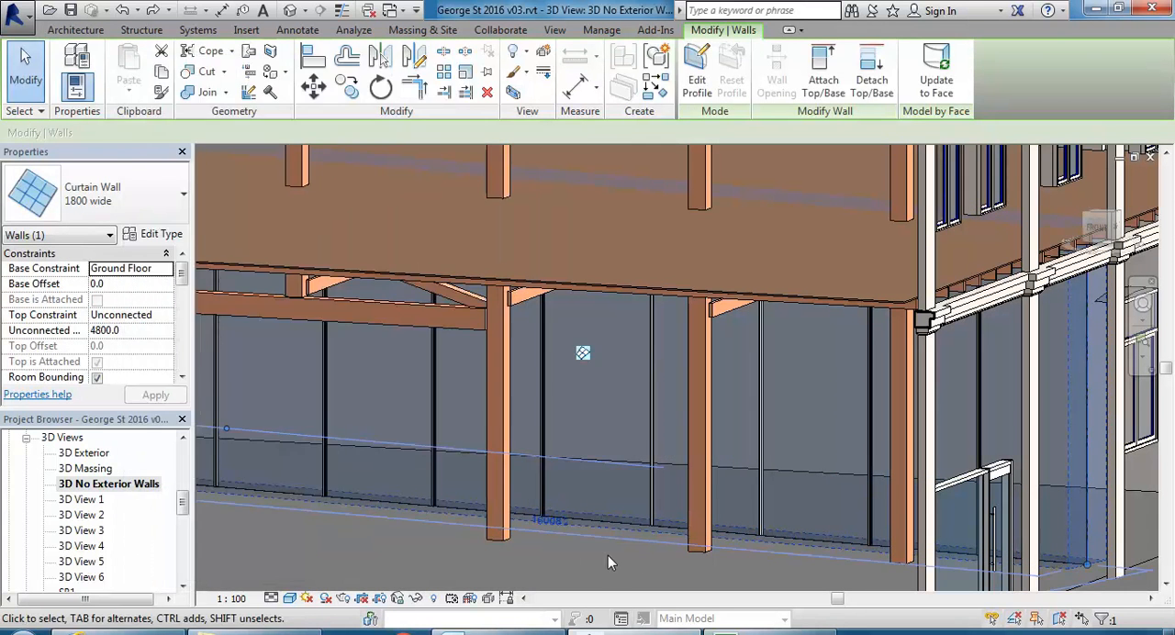
{"action": "key", "text": "Escape"}
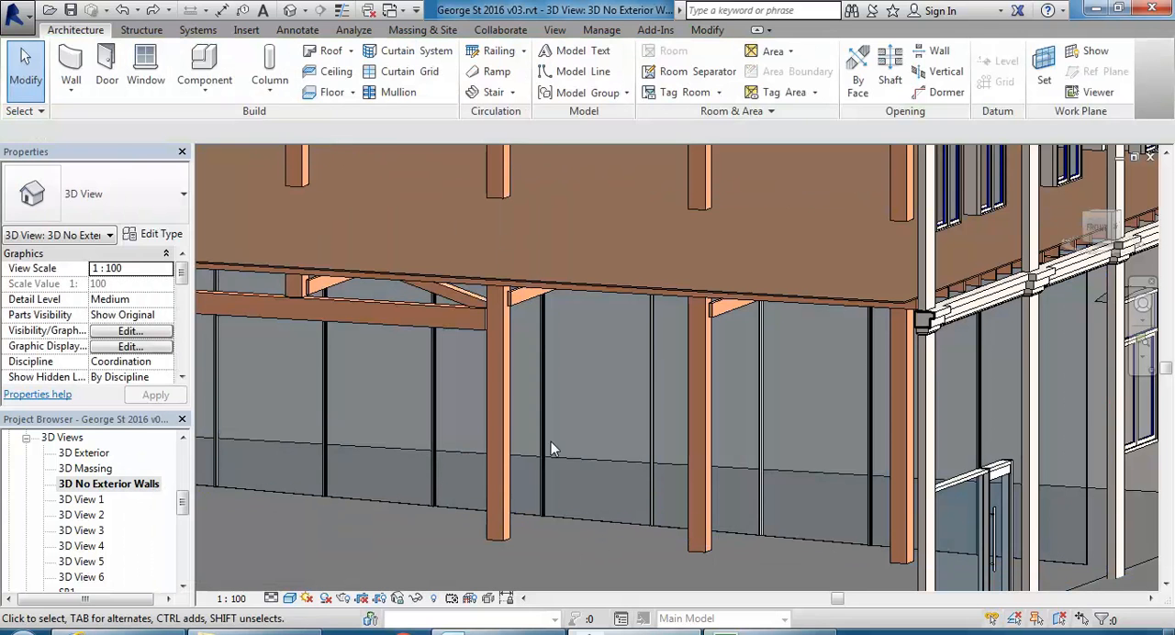
Place a horizontal curtain grid line across all segments of the long 1800 wide curtain wall, 2100 above its base.
{"action": "left_click", "coordinate": [411, 72]}
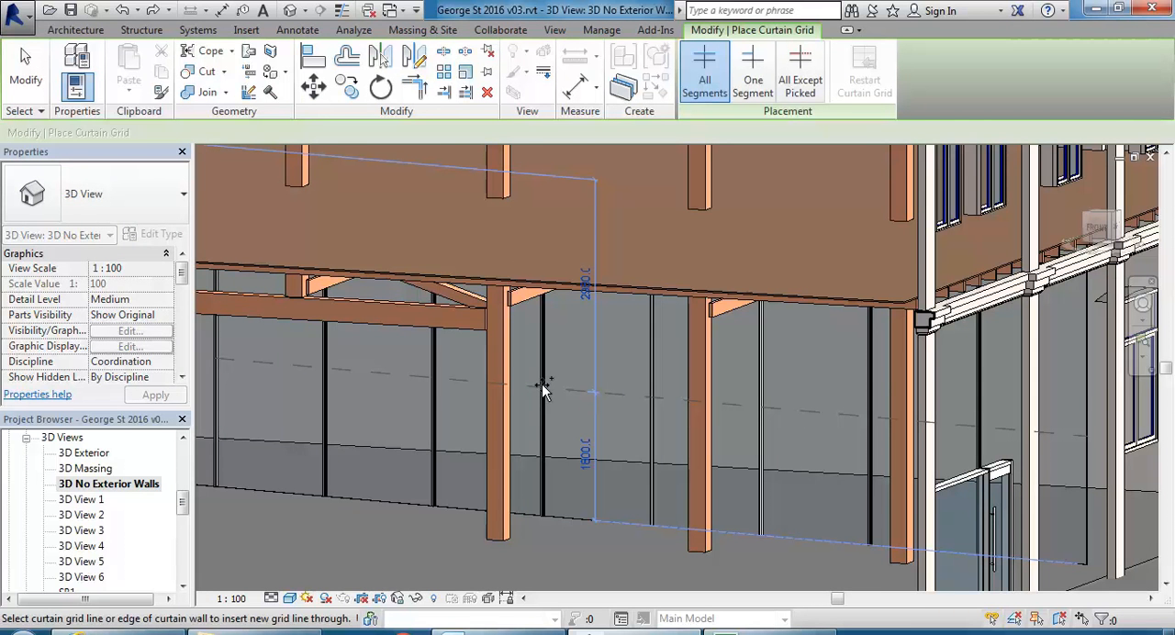
{"action": "scroll", "coordinate": [543, 389], "scroll_direction": "down", "scroll_amount": 3}
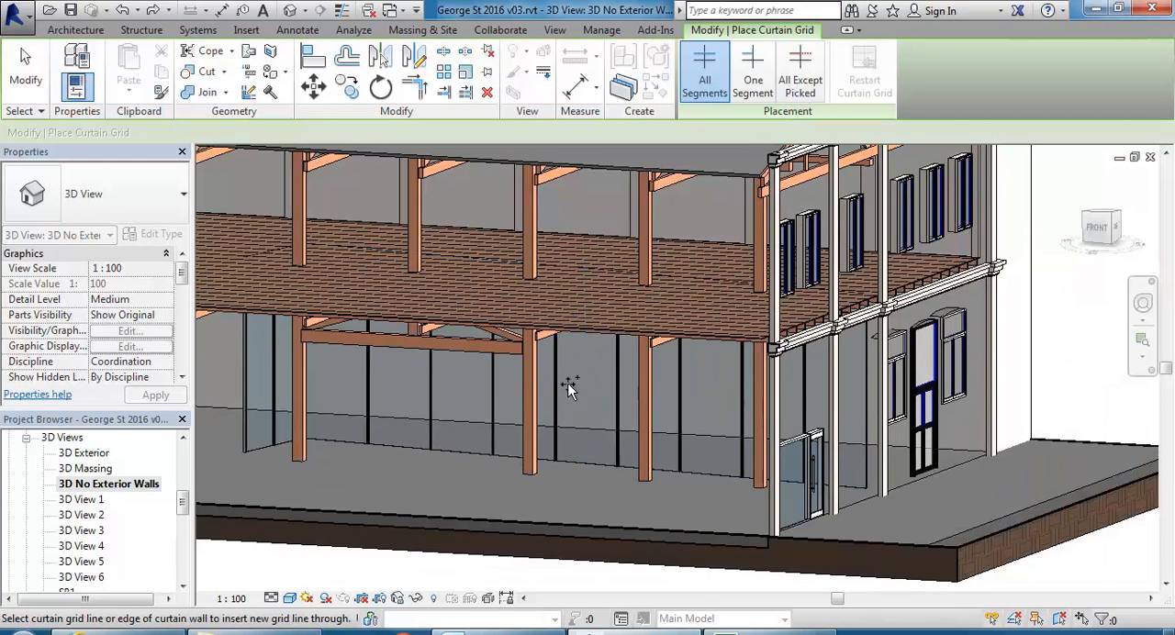
{"action": "middle_click_drag", "start_coordinate": [656, 408], "coordinate": [640, 384], "text": "shift"}
{"action": "scroll", "coordinate": [642, 387], "scroll_direction": "up", "scroll_amount": 5}
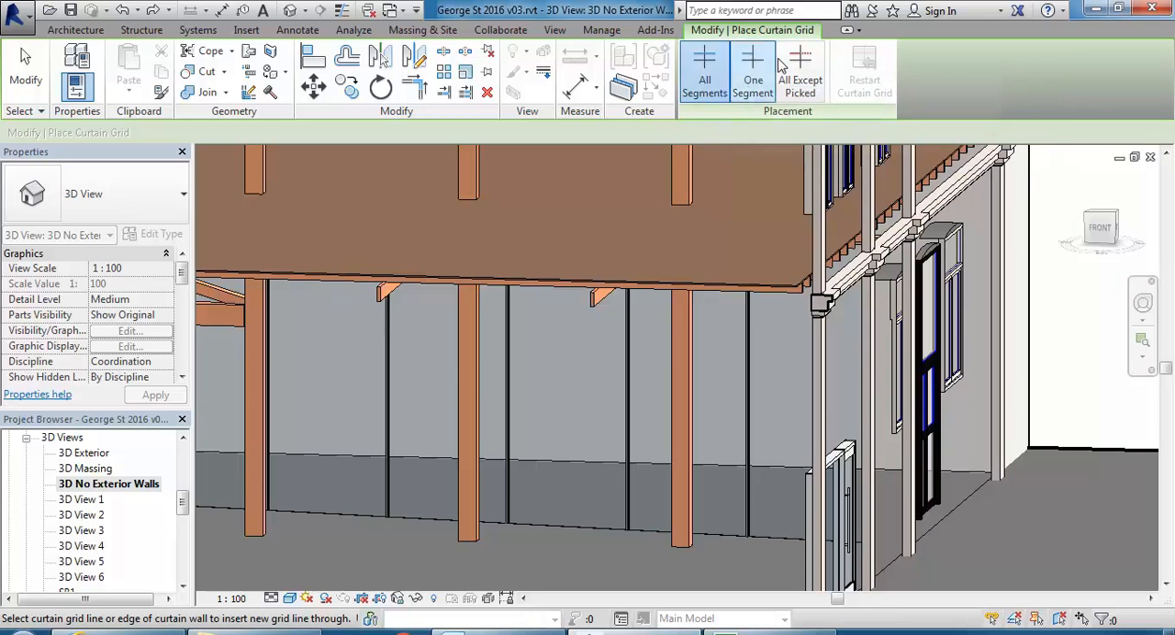
{"action": "scroll", "coordinate": [571, 316], "scroll_direction": "down", "scroll_amount": 5}
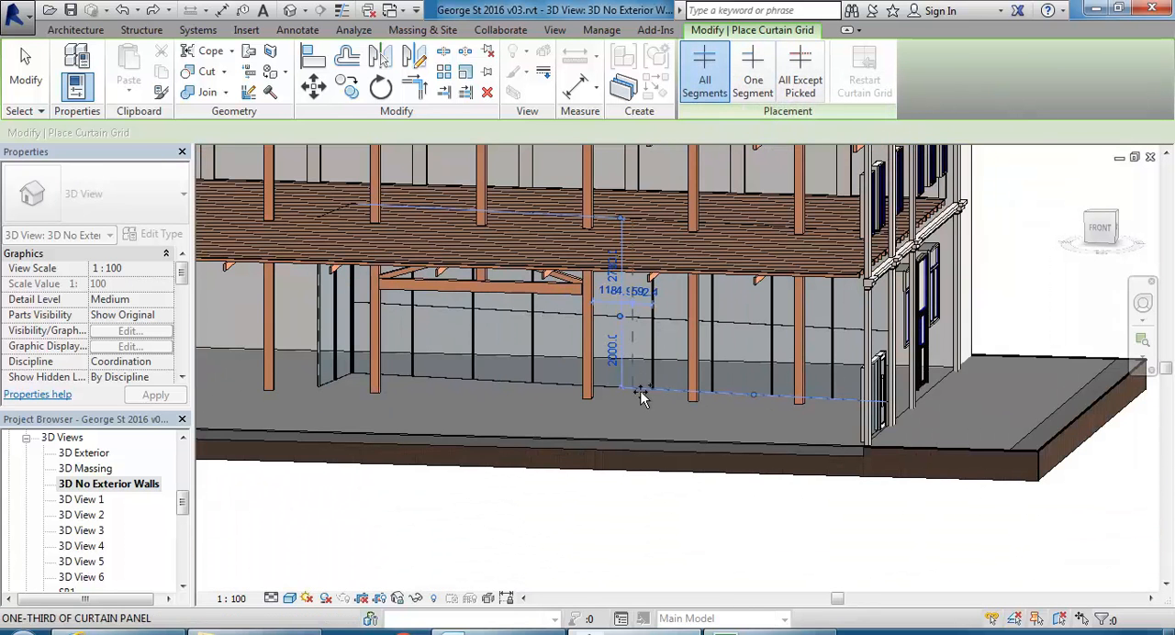
{"action": "left_click", "coordinate": [641, 396]}
{"action": "left_click", "coordinate": [609, 351]}
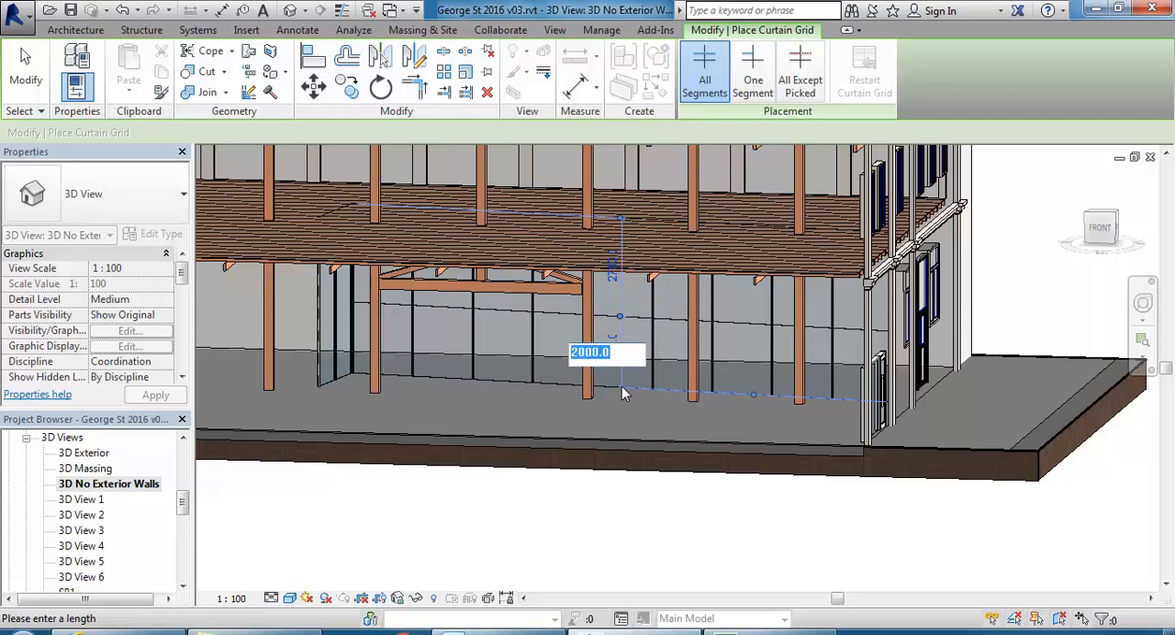
{"action": "type", "text": "2100"}
{"action": "key", "text": "Return"}
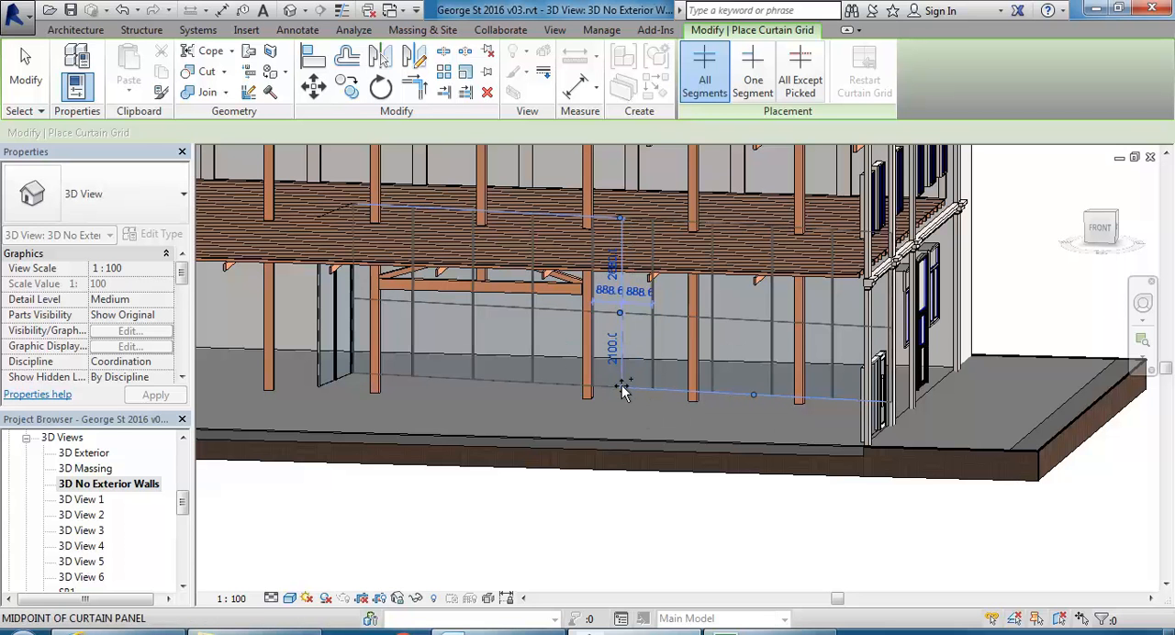
{"action": "key", "text": "Escape"}
{"action": "scroll", "coordinate": [628, 347], "scroll_direction": "up", "scroll_amount": 3}
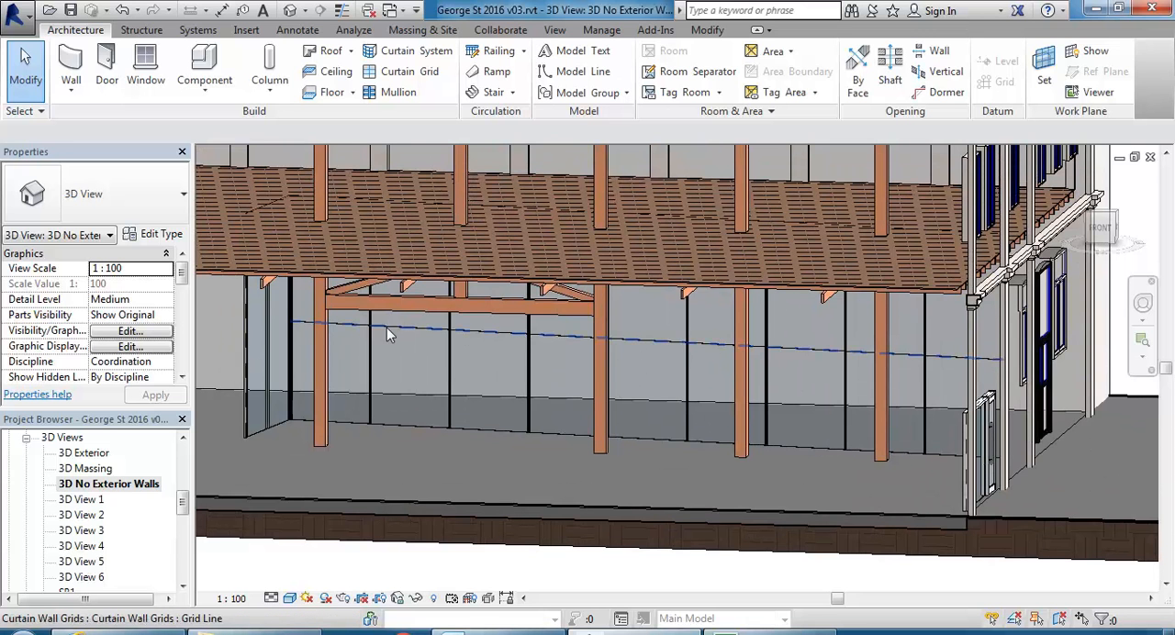
Remove segments of the horizontal grid line along the long curtain wall, leaving only two separate bays divided.
{"action": "left_click", "coordinate": [655, 358]}
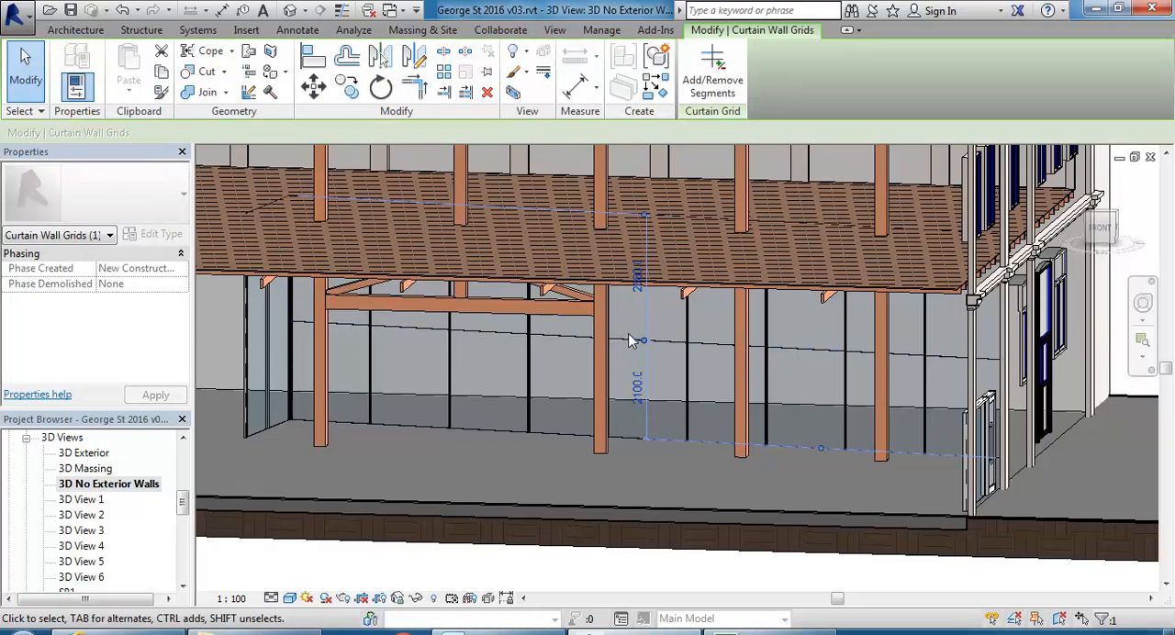
{"action": "left_click", "coordinate": [722, 81]}
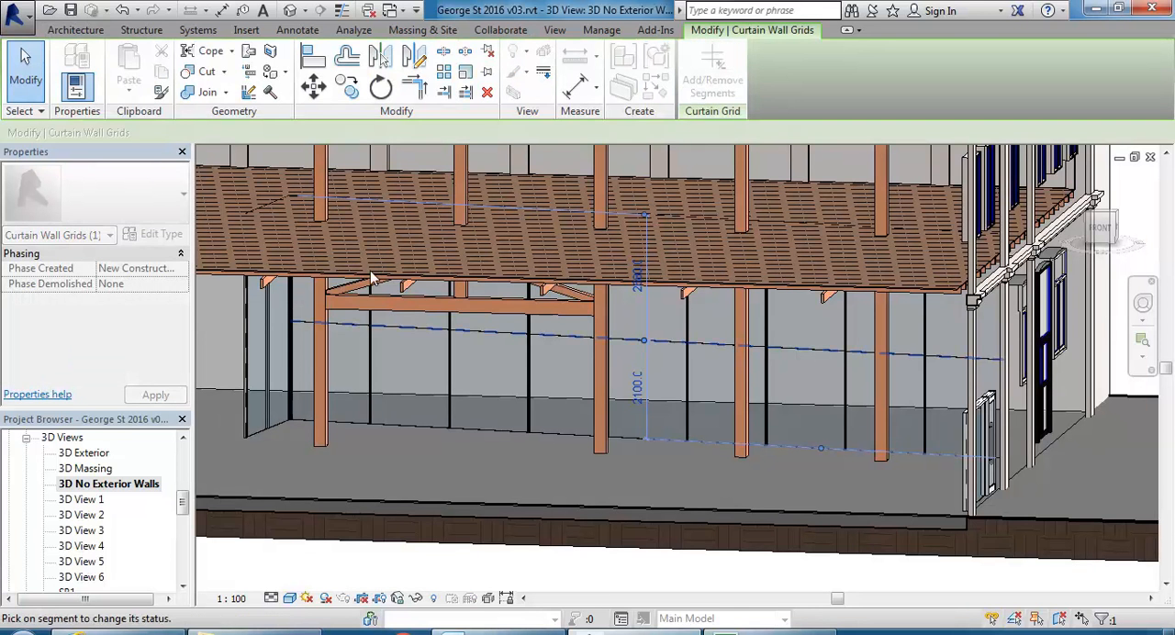
{"action": "left_click", "coordinate": [339, 323]}
{"action": "left_click", "coordinate": [479, 337]}
{"action": "left_click", "coordinate": [556, 339]}
{"action": "left_click", "coordinate": [962, 358]}
{"action": "left_click", "coordinate": [709, 350]}
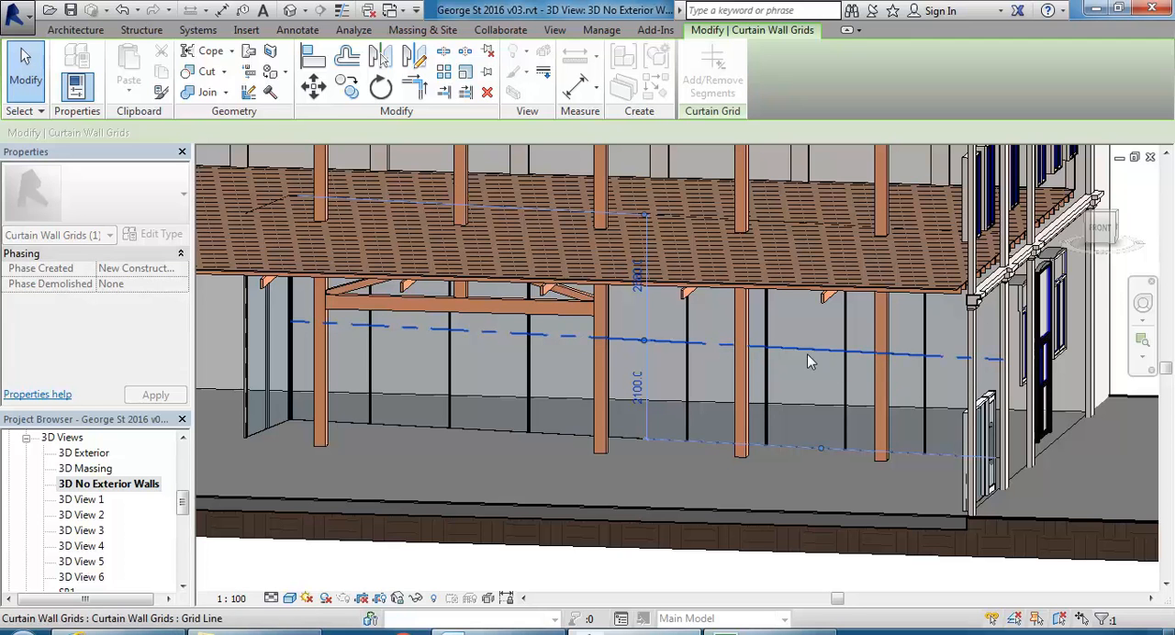
{"action": "key", "text": "Escape"}
{"action": "key", "text": "Escape"}
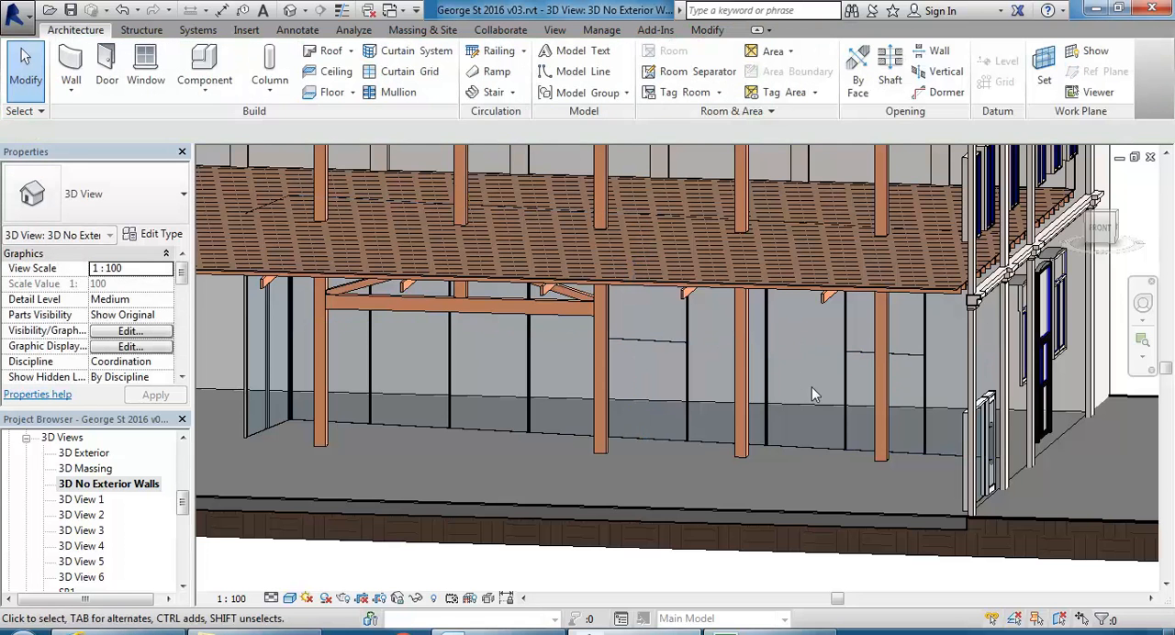
Remove the two remaining segments of the horizontal grid line from the long curtain wall.
{"action": "middle_click_drag", "start_coordinate": [812, 387], "coordinate": [695, 389]}
{"action": "scroll", "coordinate": [695, 389], "scroll_direction": "up", "scroll_amount": 2}
{"action": "left_click", "coordinate": [486, 324]}
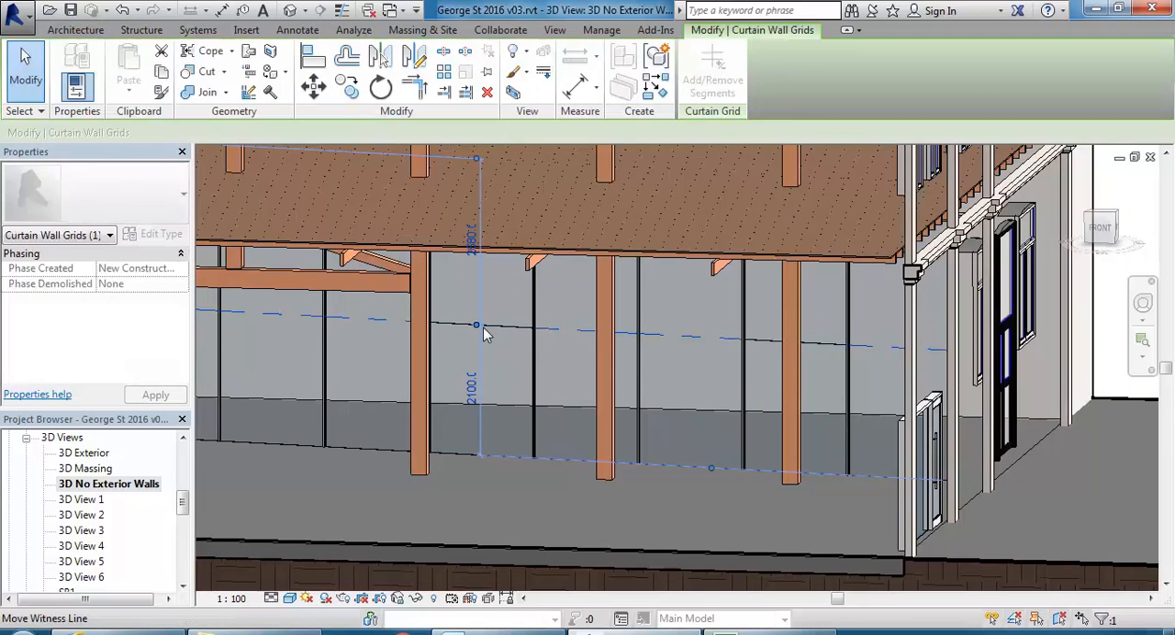
{"action": "left_click", "coordinate": [719, 85]}
{"action": "left_click", "coordinate": [504, 327]}
{"action": "left_click", "coordinate": [661, 298]}
{"action": "middle_click_drag", "start_coordinate": [661, 295], "coordinate": [582, 264]}
{"action": "scroll", "coordinate": [582, 264], "scroll_direction": "up", "scroll_amount": 2}
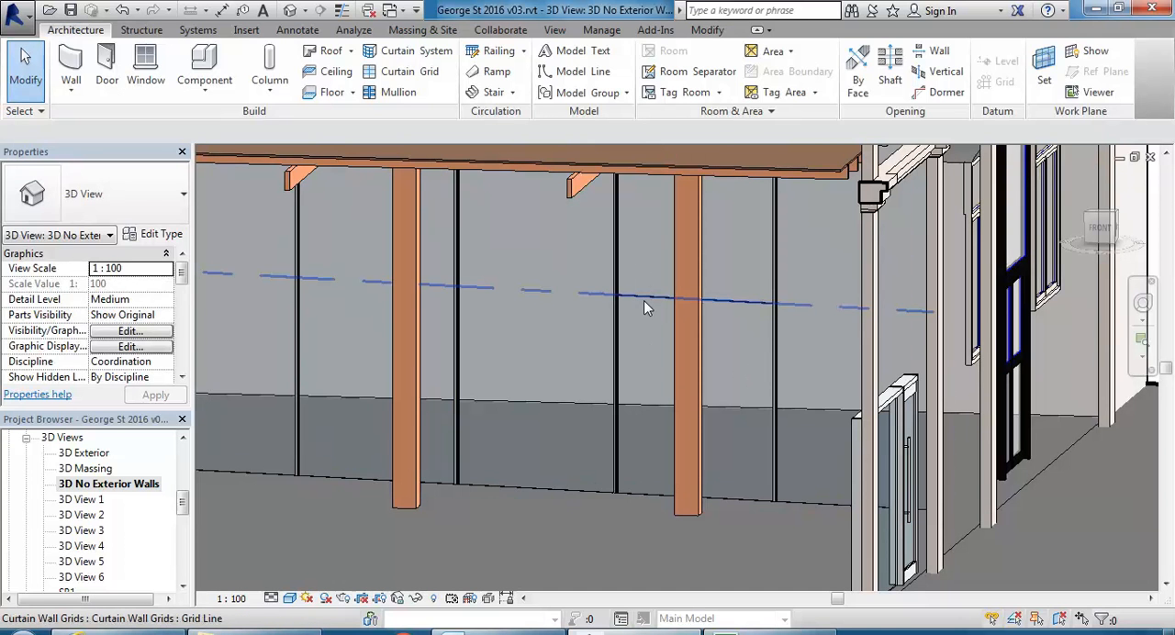
{"action": "left_click", "coordinate": [644, 300]}
{"action": "key", "text": "Escape"}
{"action": "scroll", "coordinate": [577, 336], "scroll_direction": "down", "scroll_amount": 1}
Add a one-segment horizontal grid line 2100 above the base in the curtain wall bay between the two right-hand timber posts.
{"action": "left_click", "coordinate": [394, 71]}
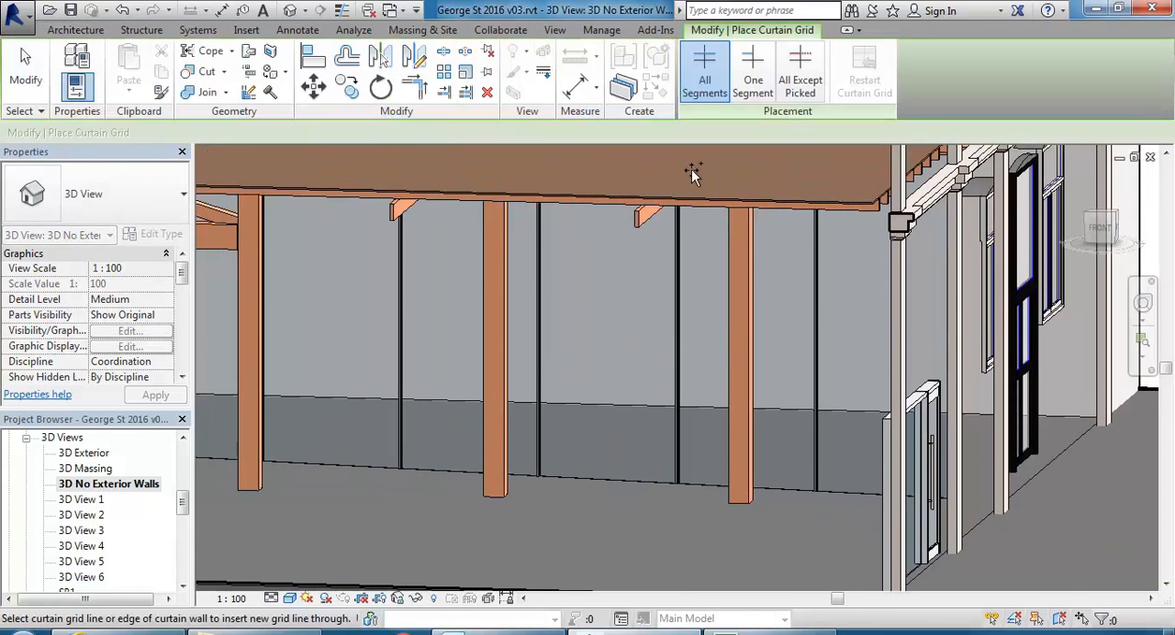
{"action": "left_click", "coordinate": [752, 74]}
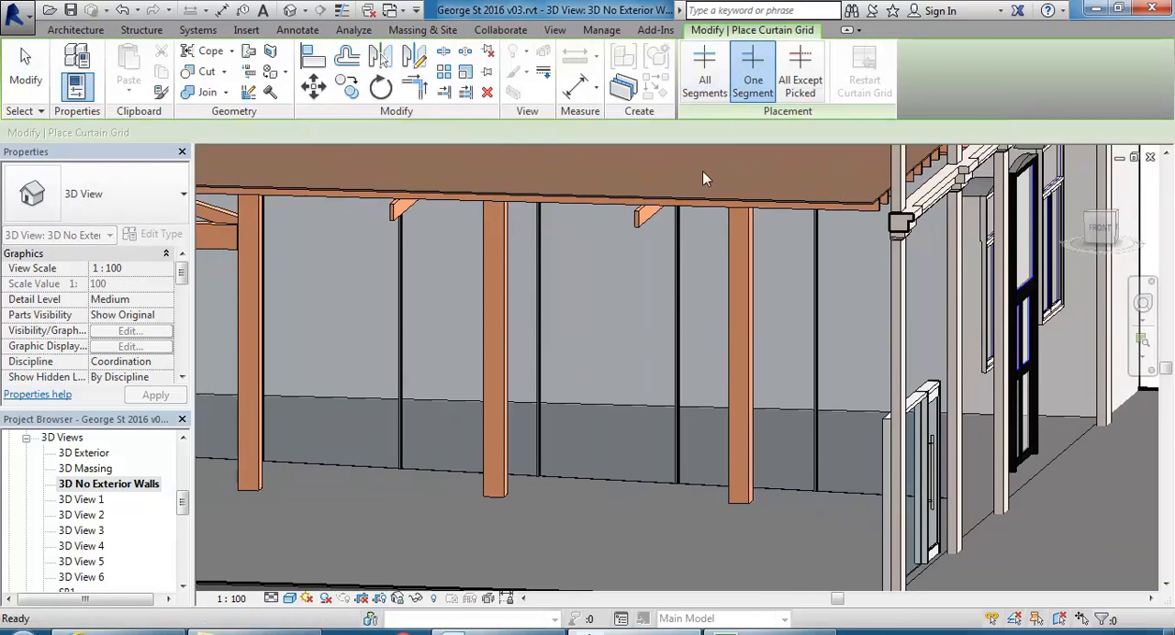
{"action": "left_click", "coordinate": [671, 311]}
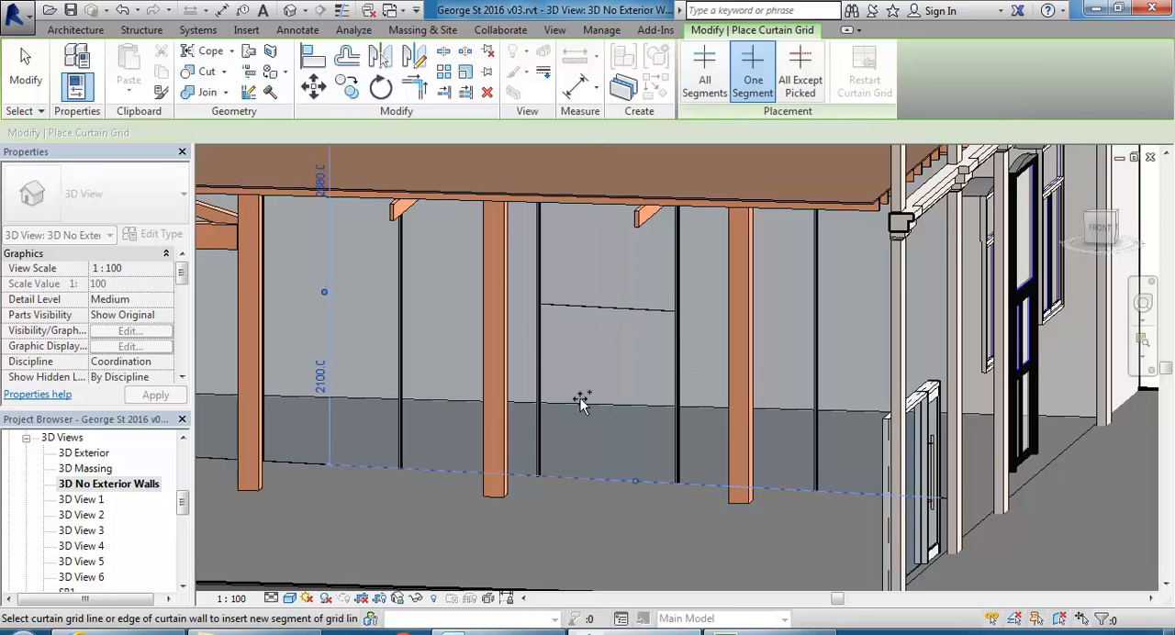
{"action": "key", "text": "Escape"}
Place a 70 x 25mm rectangular mullion on the single horizontal grid segment between the timber posts.
{"action": "middle_click_drag", "start_coordinate": [622, 367], "coordinate": [587, 370]}
{"action": "scroll", "coordinate": [548, 327], "scroll_direction": "up", "scroll_amount": 1}
{"action": "scroll", "coordinate": [576, 344], "scroll_direction": "up", "scroll_amount": 2}
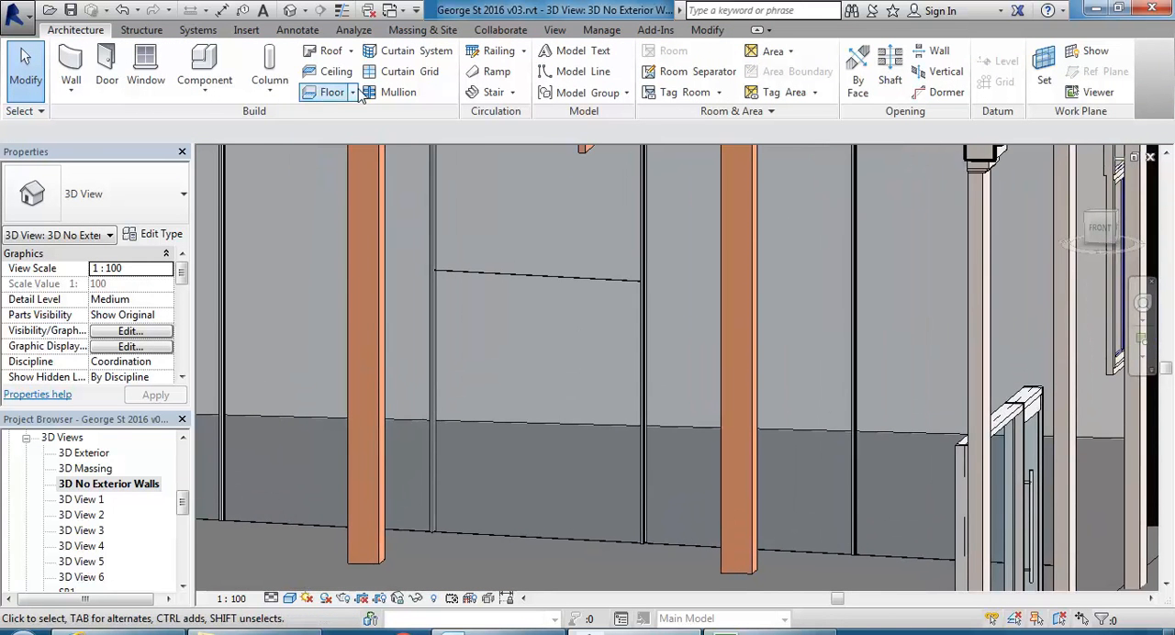
{"action": "left_click", "coordinate": [396, 93]}
{"action": "left_click", "coordinate": [501, 278]}
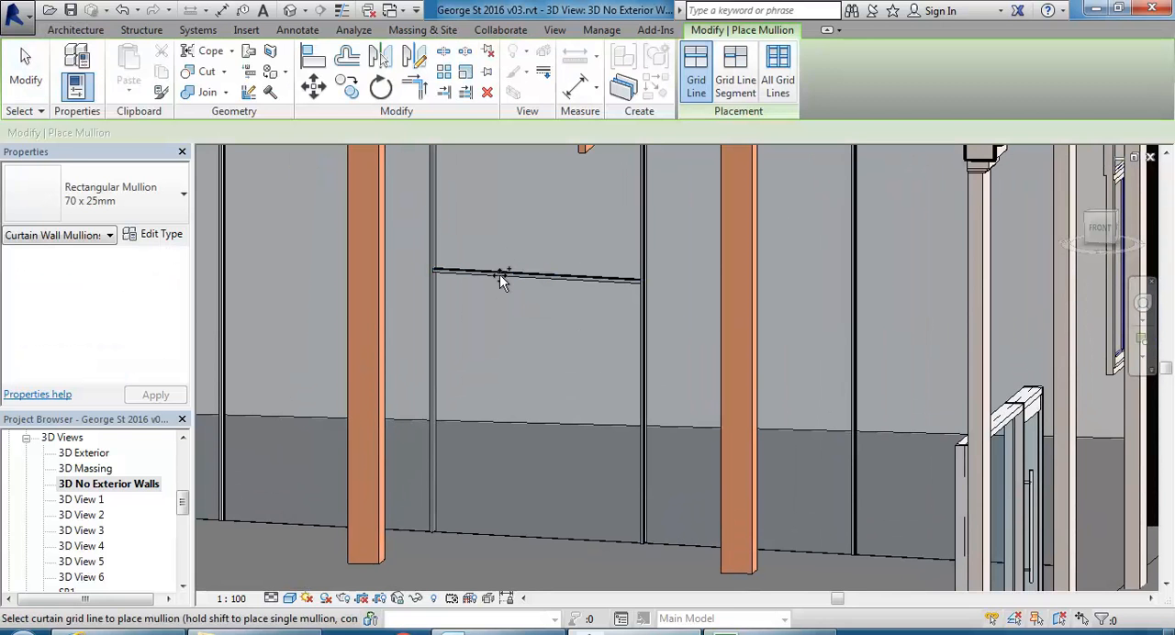
{"action": "right_click", "coordinate": [486, 200]}
{"action": "left_click", "coordinate": [522, 211]}
{"action": "right_click", "coordinate": [522, 211]}
{"action": "left_click", "coordinate": [539, 222]}
{"action": "middle_click_drag", "start_coordinate": [490, 466], "coordinate": [510, 449]}
{"action": "middle_click_drag", "start_coordinate": [538, 356], "coordinate": [491, 423], "text": "shift"}
{"action": "left_click", "coordinate": [488, 531]}
{"action": "key", "text": "Escape"}
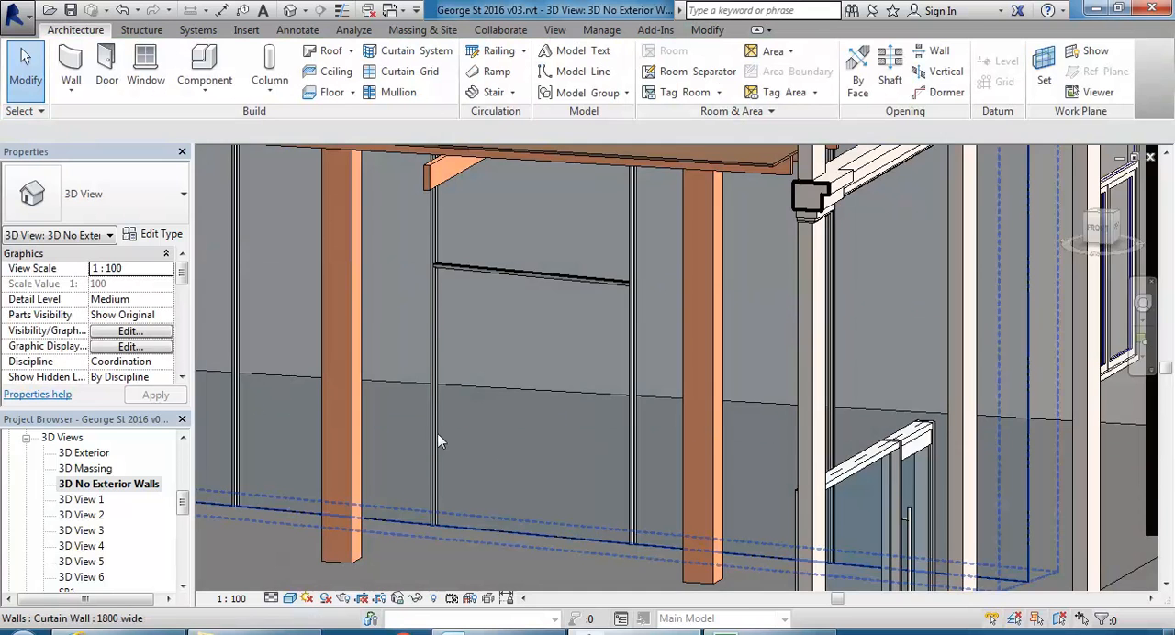
Check which system panel types are available for the curtain panel below the horizontal mullion.
{"action": "scroll", "coordinate": [432, 436], "scroll_direction": "up", "scroll_amount": 3}
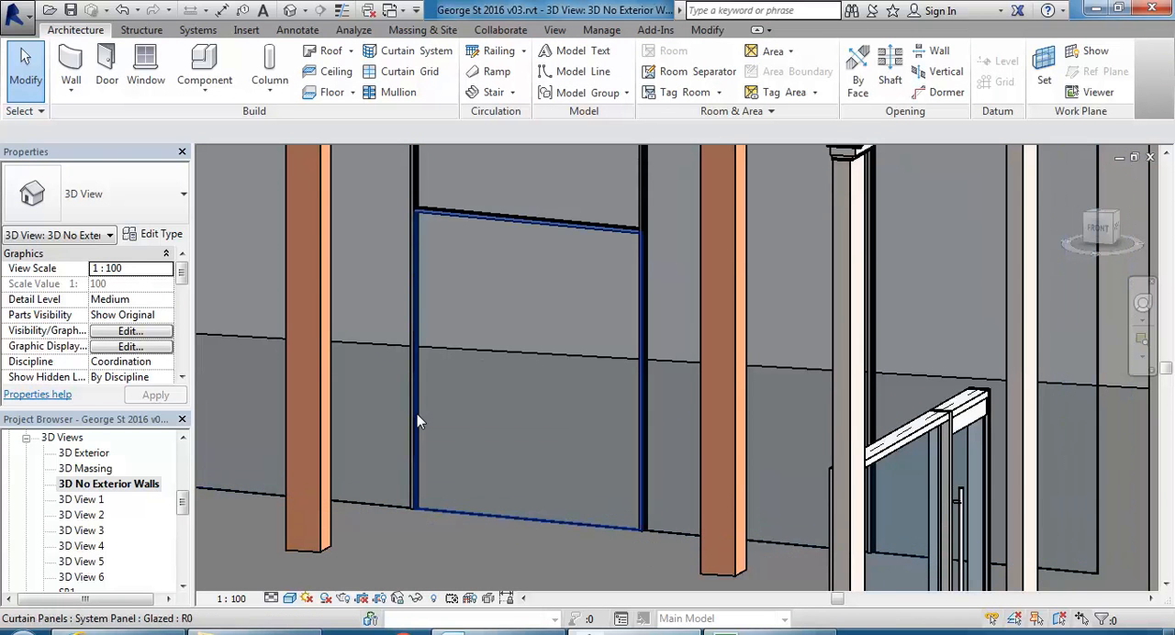
{"action": "left_click", "coordinate": [417, 420]}
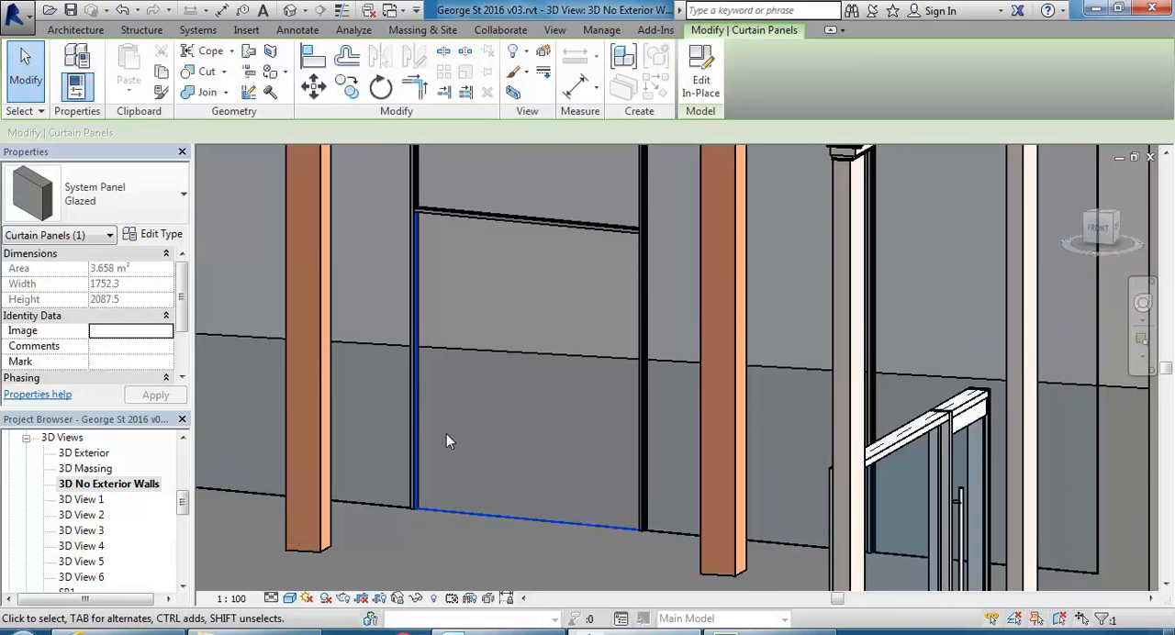
{"action": "scroll", "coordinate": [446, 433], "scroll_direction": "down", "scroll_amount": 2}
{"action": "mouse_move", "coordinate": [501, 414]}
{"action": "middle_mouse_down"}
{"action": "mouse_move", "coordinate": [511, 414]}
{"action": "mouse_move", "coordinate": [495, 420]}
{"action": "middle_mouse_up"}
{"action": "scroll", "coordinate": [468, 410], "scroll_direction": "up", "scroll_amount": 1}
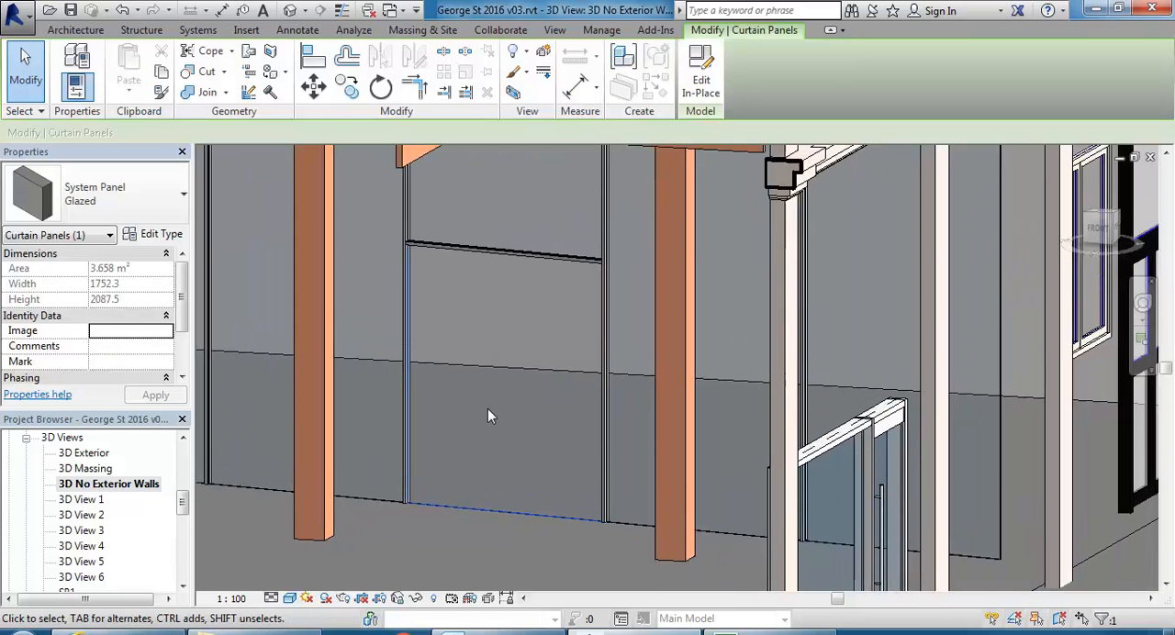
{"action": "left_click", "coordinate": [156, 234]}
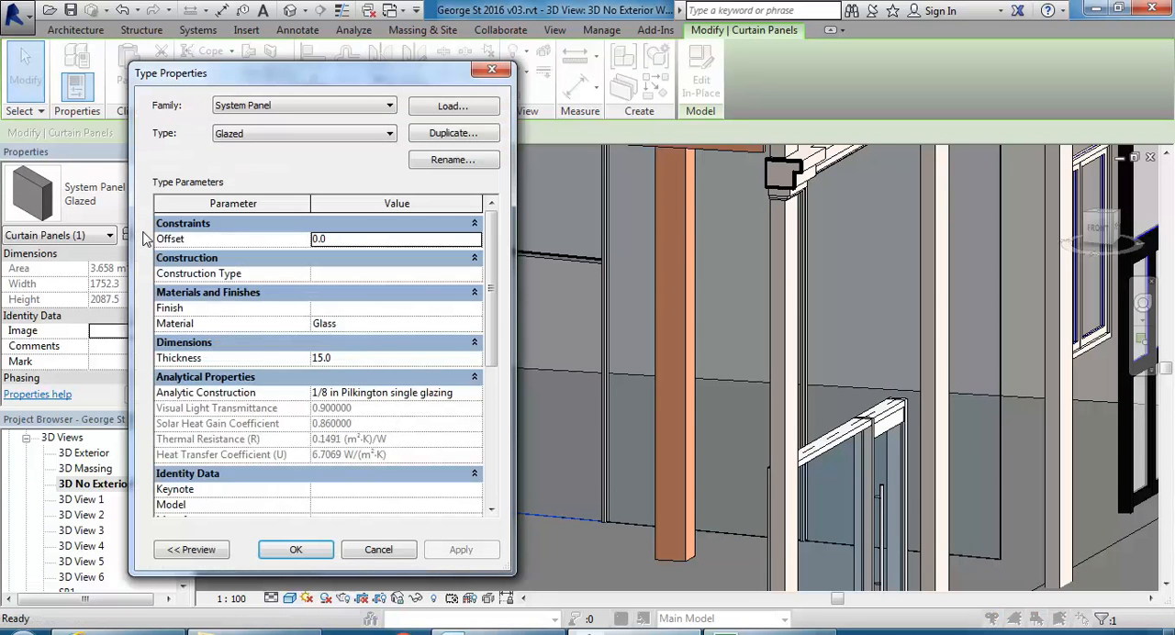
{"action": "left_click", "coordinate": [287, 138]}
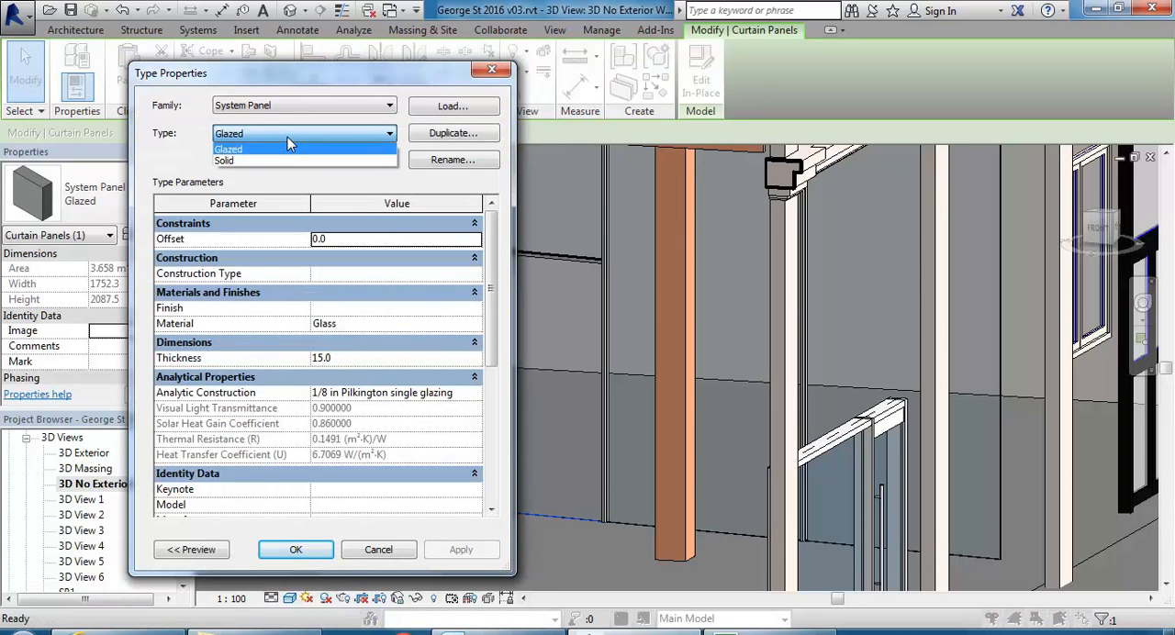
{"action": "left_click", "coordinate": [287, 137]}
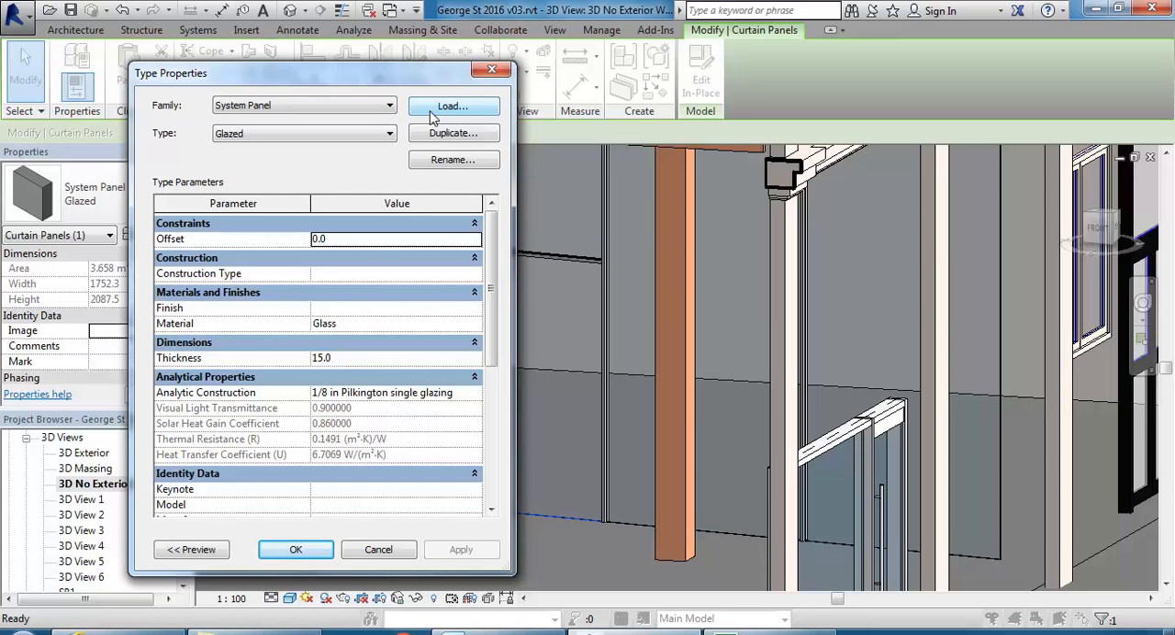
{"action": "left_click", "coordinate": [375, 550]}
{"action": "left_click", "coordinate": [250, 30]}
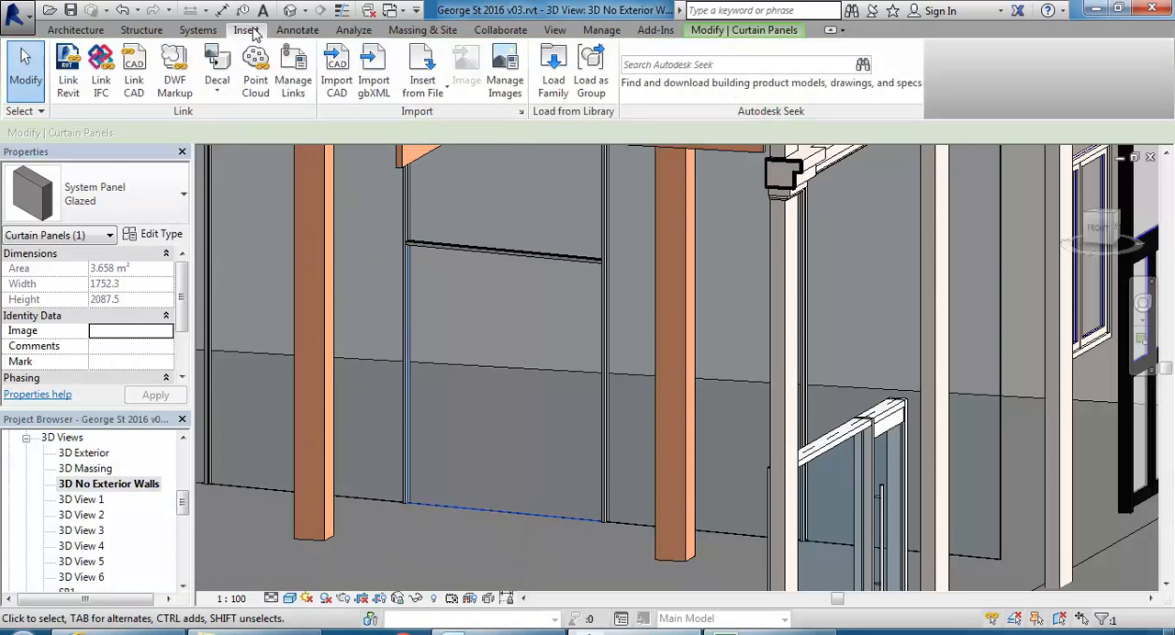
{"action": "left_click", "coordinate": [550, 92]}
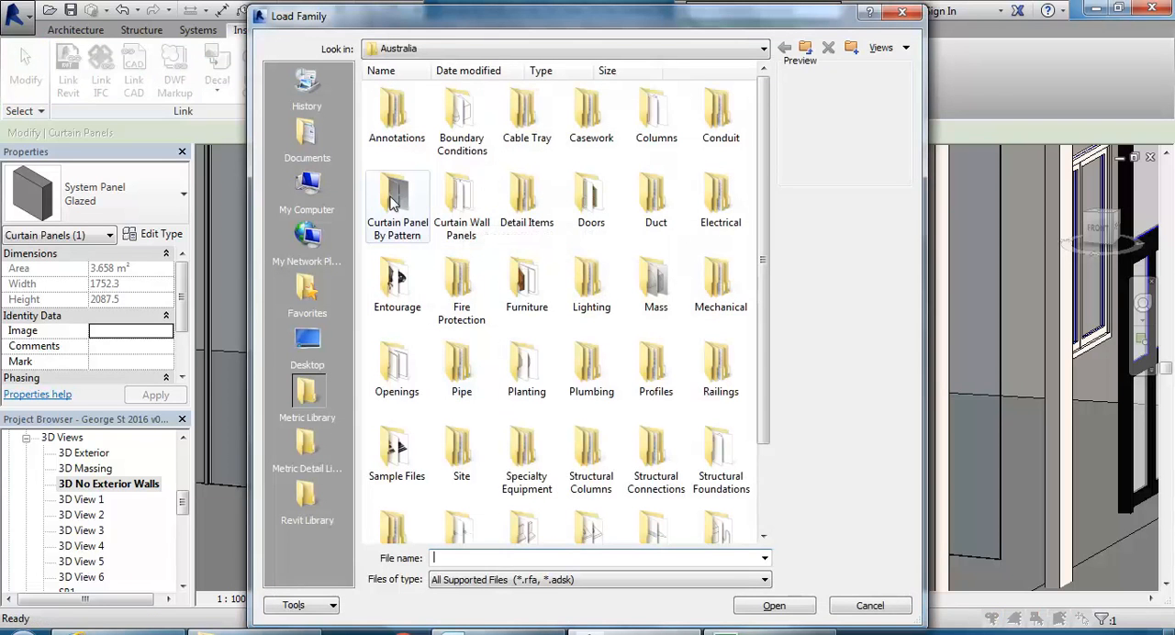
{"action": "double_click", "coordinate": [459, 207]}
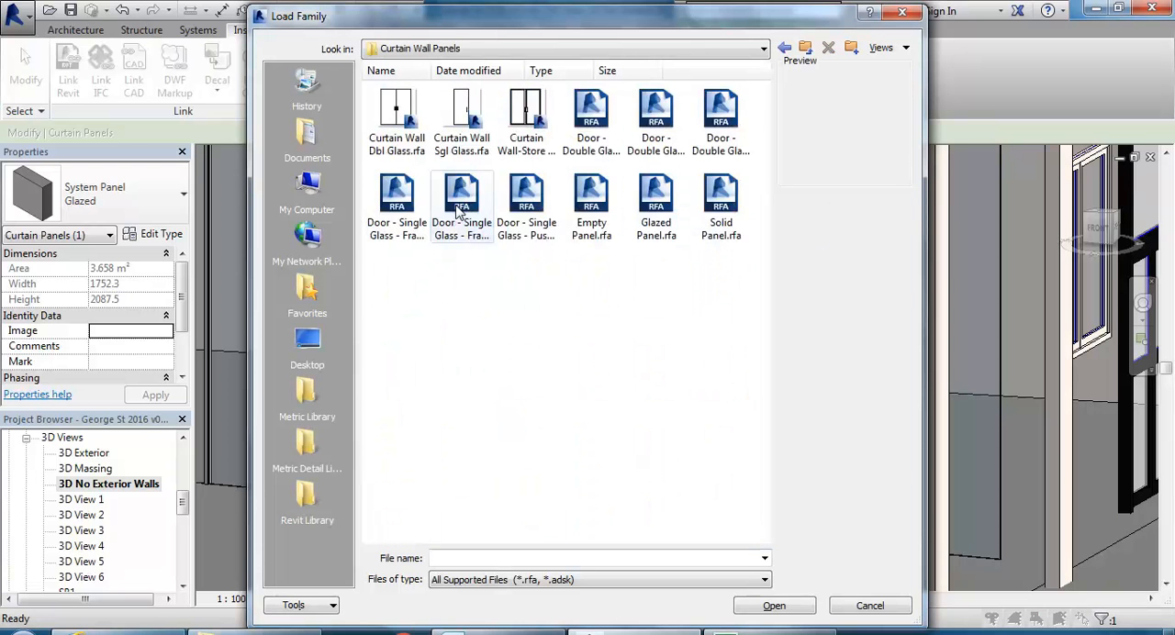
{"action": "left_click", "coordinate": [525, 193]}
{"action": "left_click", "coordinate": [397, 197]}
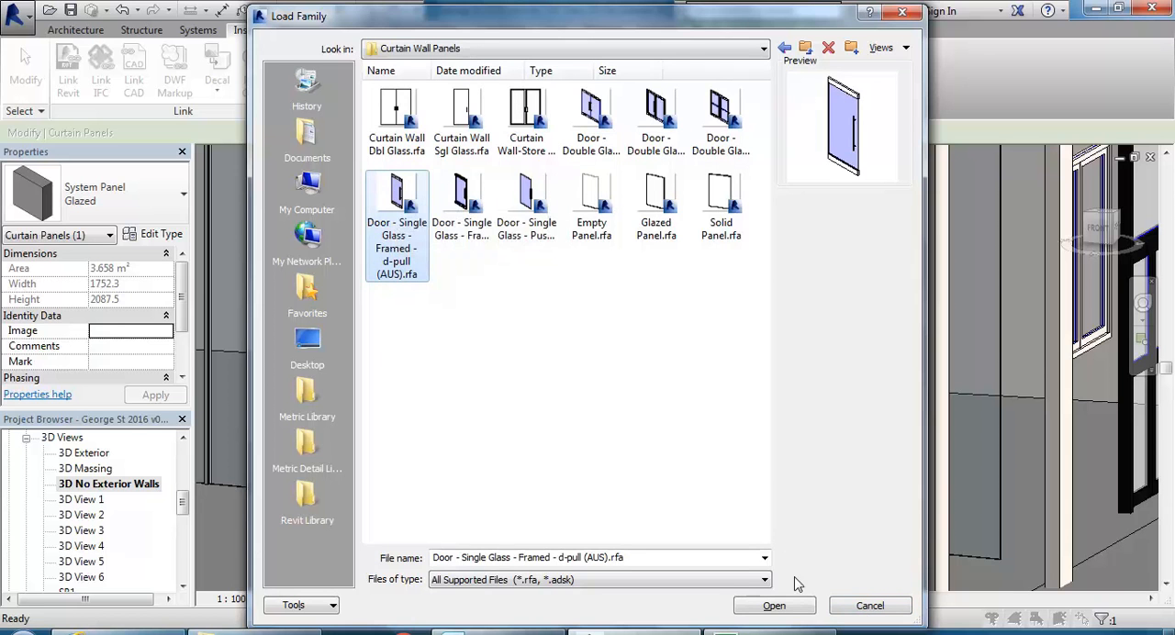
{"action": "left_click", "coordinate": [869, 608]}
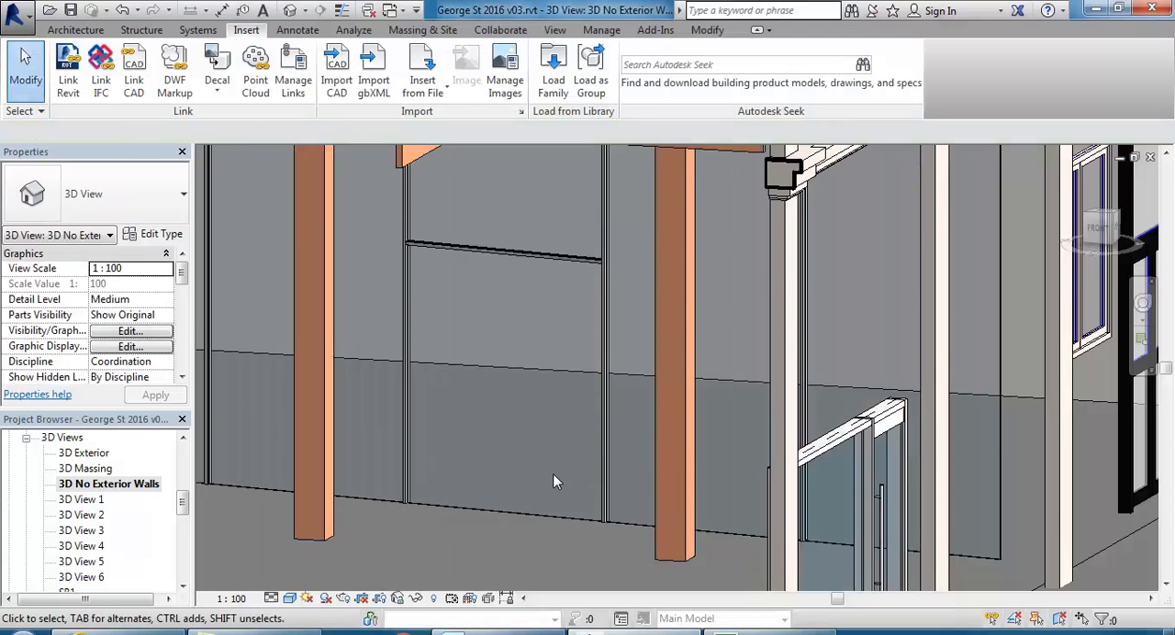
Replace the glazed panel below the horizontal mullion with the Curtain Wall Dbl Glass door family loaded from the Curtain Wall Panels library folder.
{"action": "left_click", "coordinate": [496, 518]}
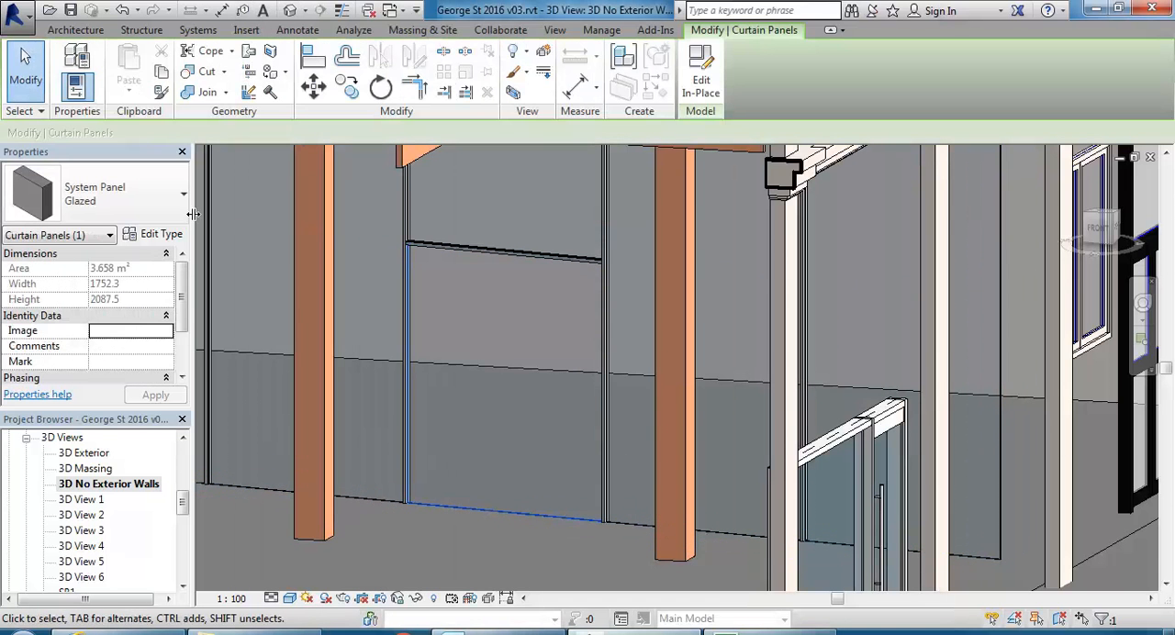
{"action": "left_click", "coordinate": [141, 238]}
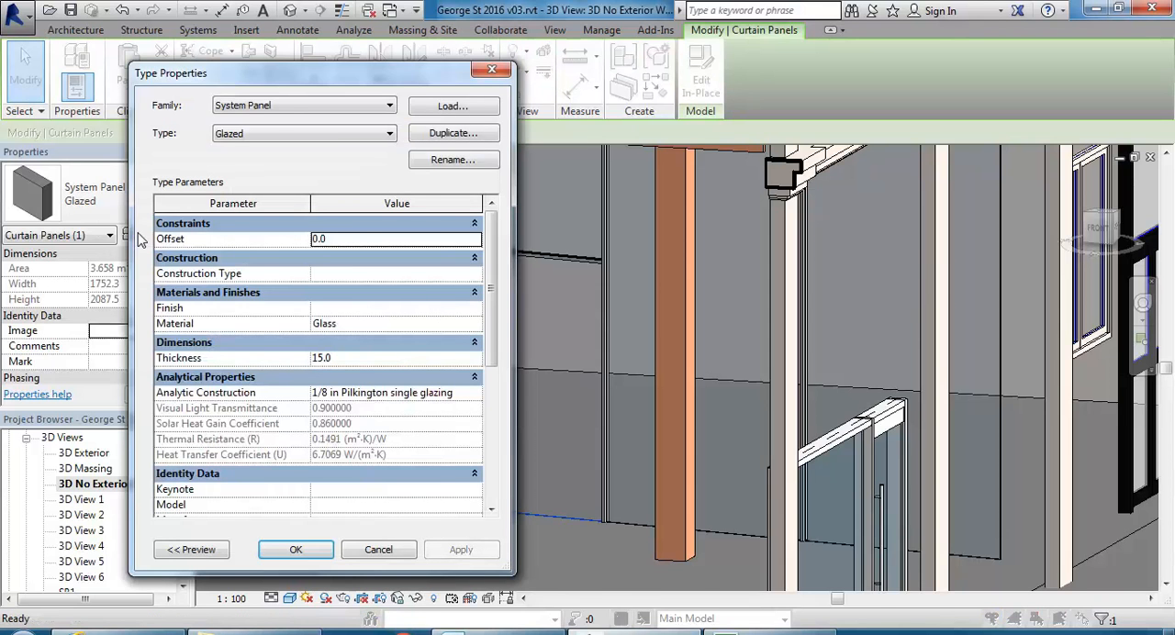
{"action": "left_click", "coordinate": [431, 110]}
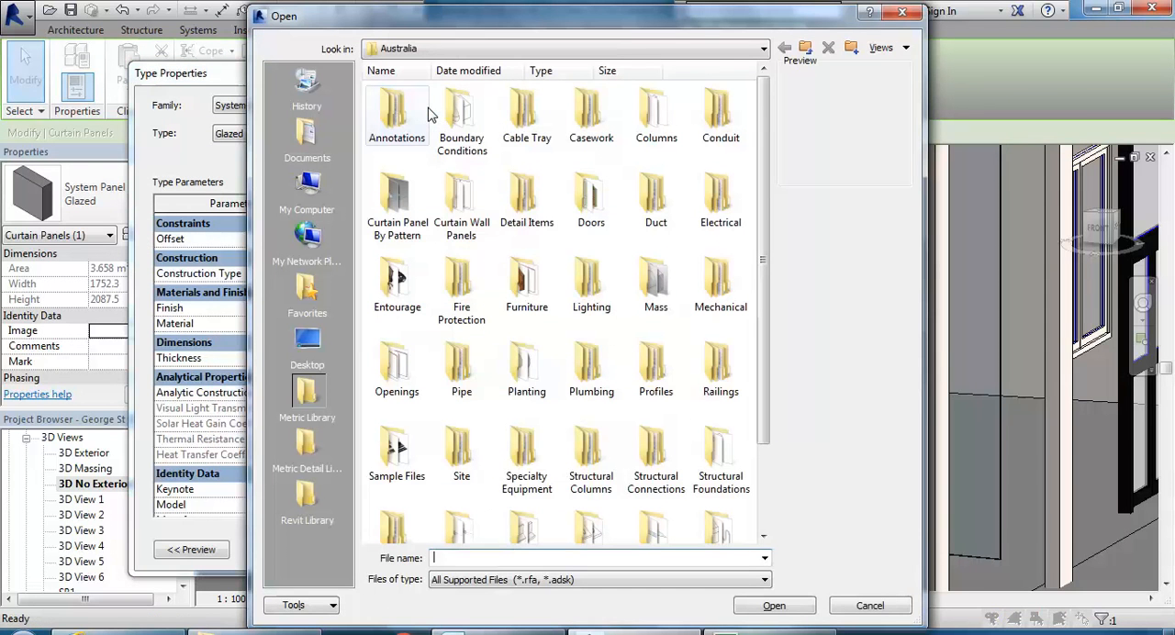
{"action": "double_click", "coordinate": [461, 207]}
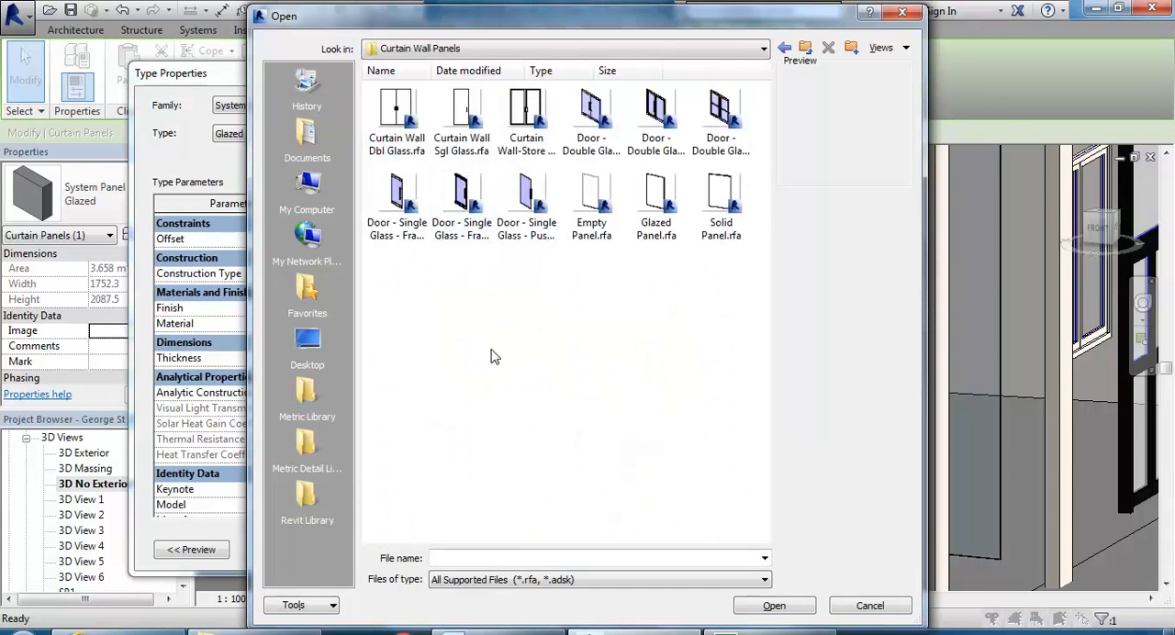
{"action": "left_click", "coordinate": [511, 216]}
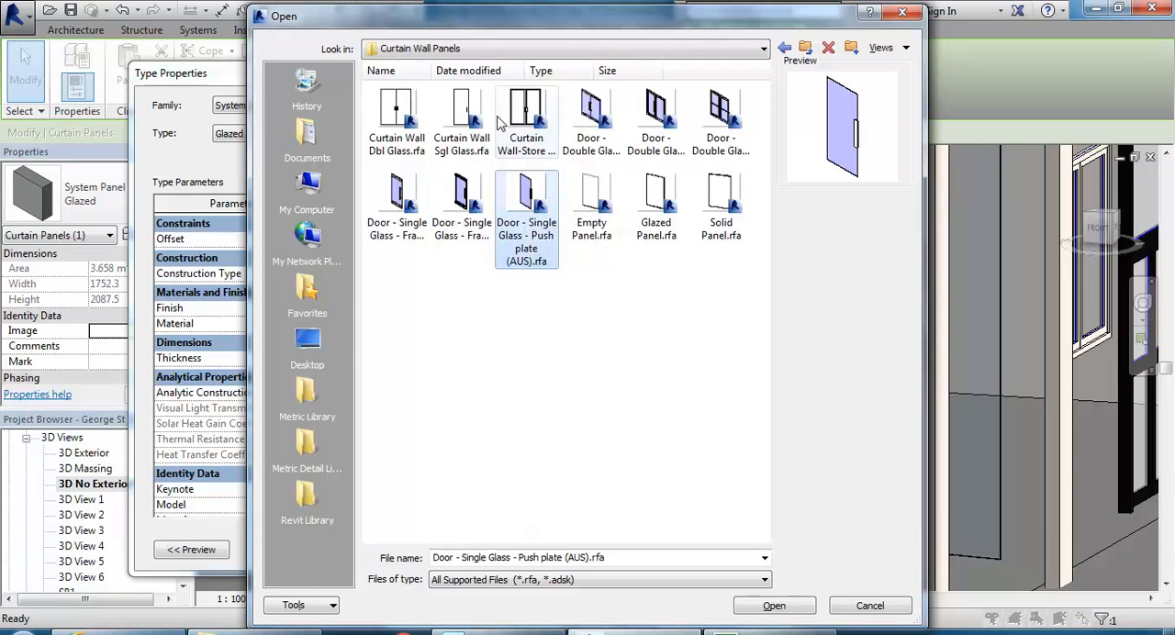
{"action": "left_click", "coordinate": [411, 115]}
{"action": "double_click", "coordinate": [409, 110]}
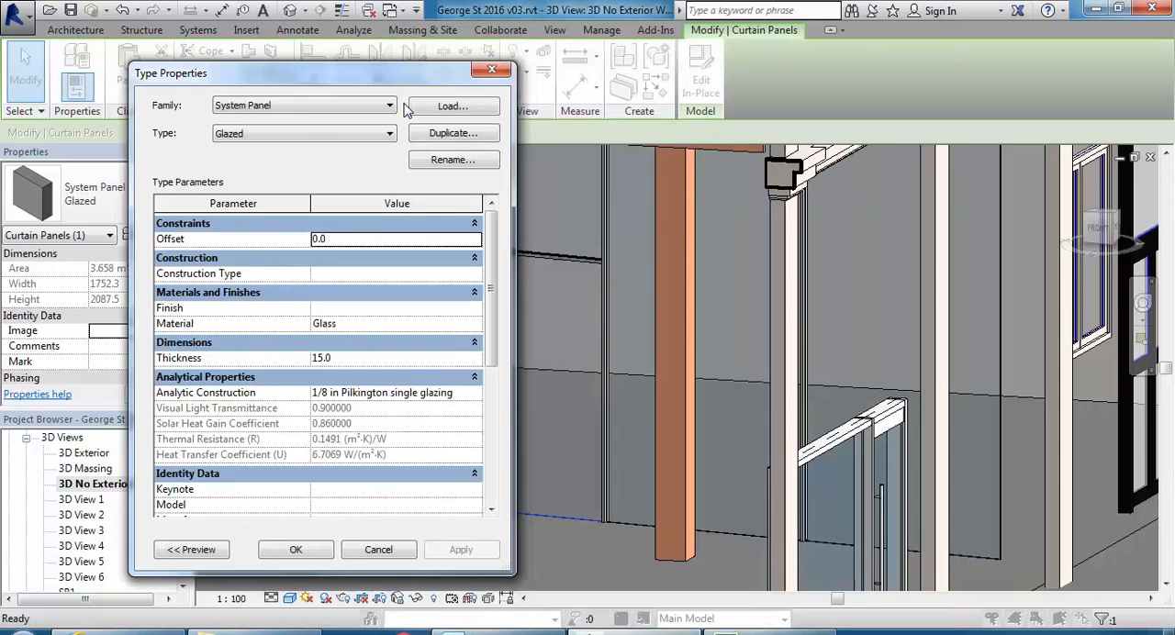
{"action": "left_click", "coordinate": [295, 549]}
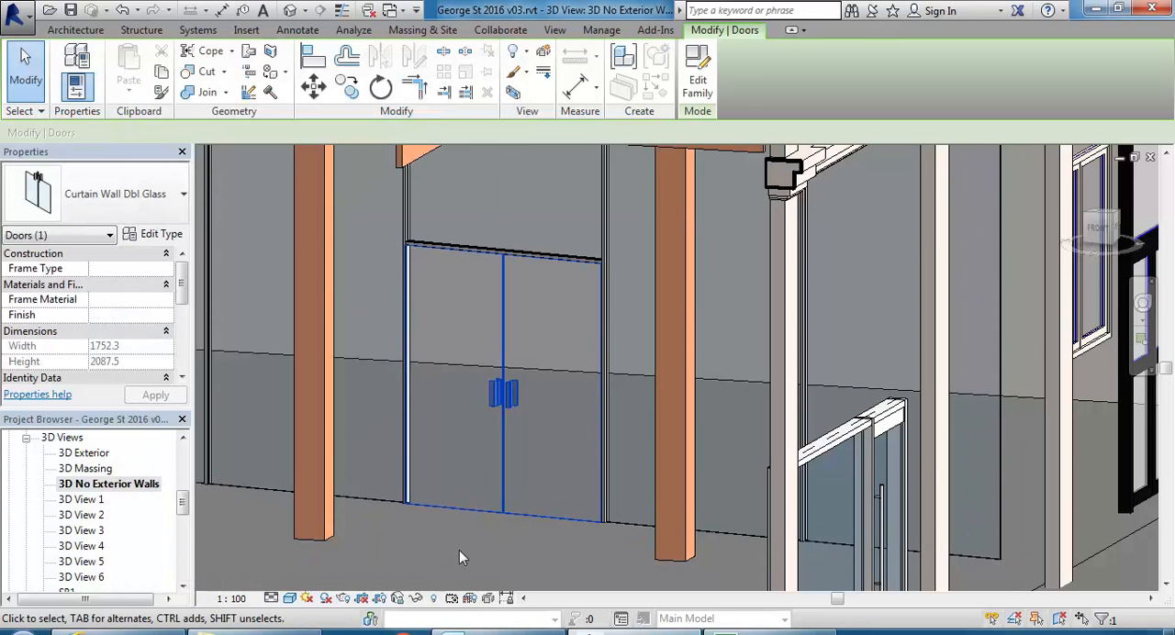
{"action": "left_click", "coordinate": [458, 547]}
Open the Ground Floor plan at the double glass door in the long curtain wall.
{"action": "mouse_move", "coordinate": [454, 524]}
{"action": "middle_mouse_down", "text": "shift"}
{"action": "mouse_move", "coordinate": [458, 510]}
{"action": "mouse_move", "coordinate": [449, 520]}
{"action": "middle_mouse_up", "text": "shift"}
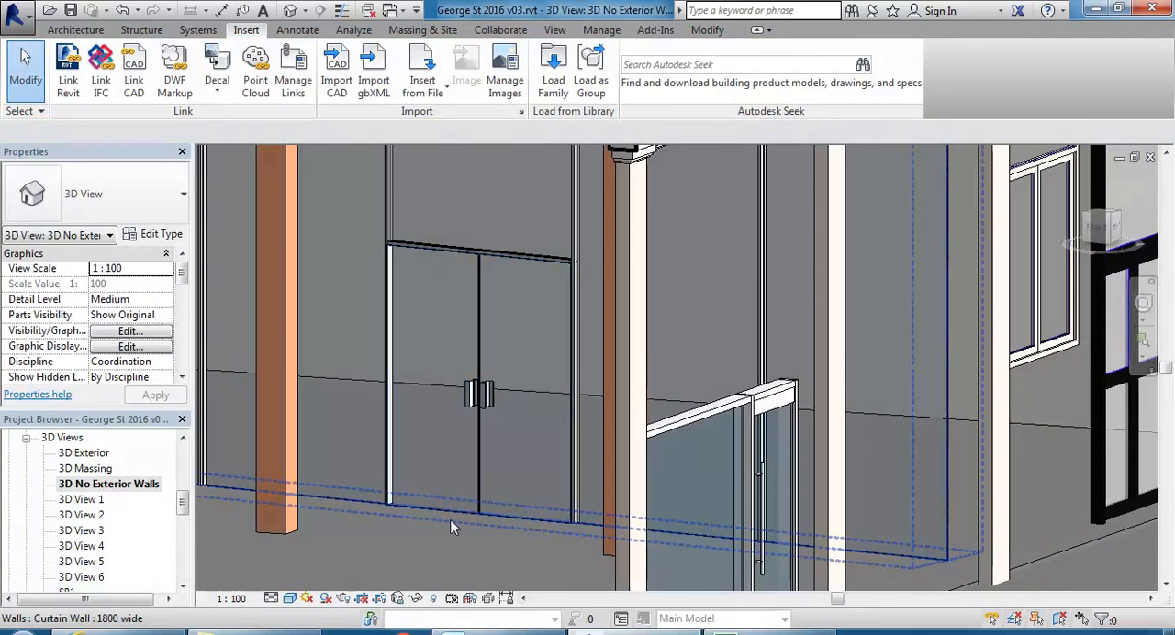
{"action": "scroll", "coordinate": [417, 507], "scroll_direction": "up", "scroll_amount": 4}
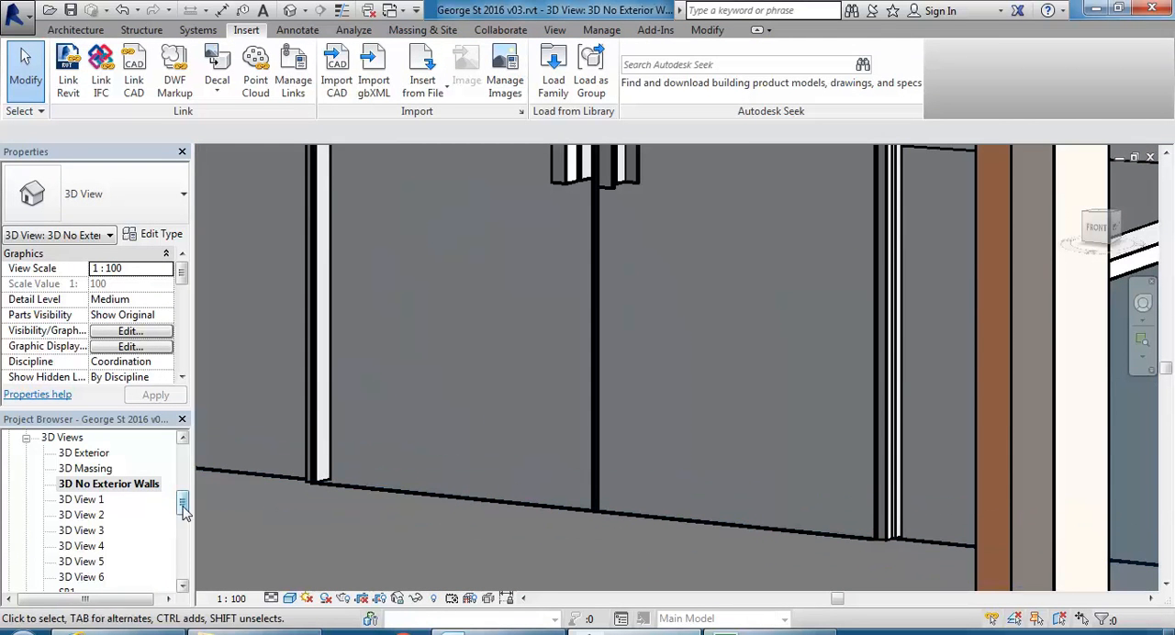
{"action": "scroll", "coordinate": [101, 509], "scroll_direction": "up", "scroll_amount": 5}
{"action": "double_click", "coordinate": [89, 483]}
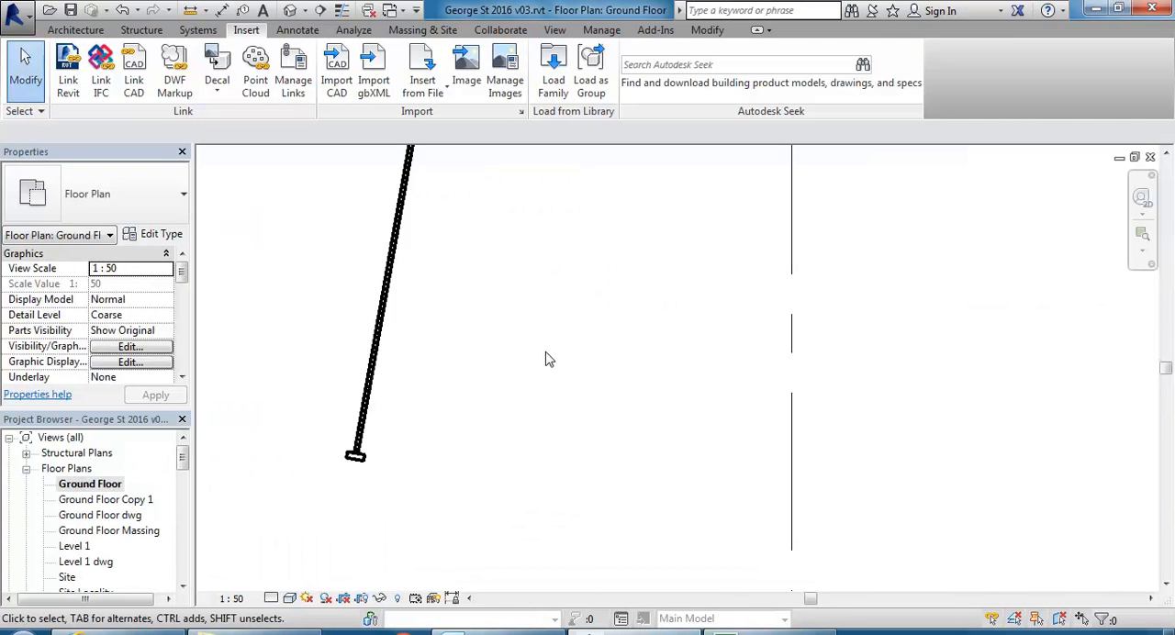
{"action": "scroll", "coordinate": [574, 349], "scroll_direction": "down", "scroll_amount": 5}
{"action": "mouse_move", "coordinate": [874, 336]}
{"action": "middle_mouse_down"}
{"action": "mouse_move", "coordinate": [671, 329]}
{"action": "mouse_move", "coordinate": [267, 349]}
{"action": "middle_mouse_up"}
{"action": "scroll", "coordinate": [470, 416], "scroll_direction": "up", "scroll_amount": 5}
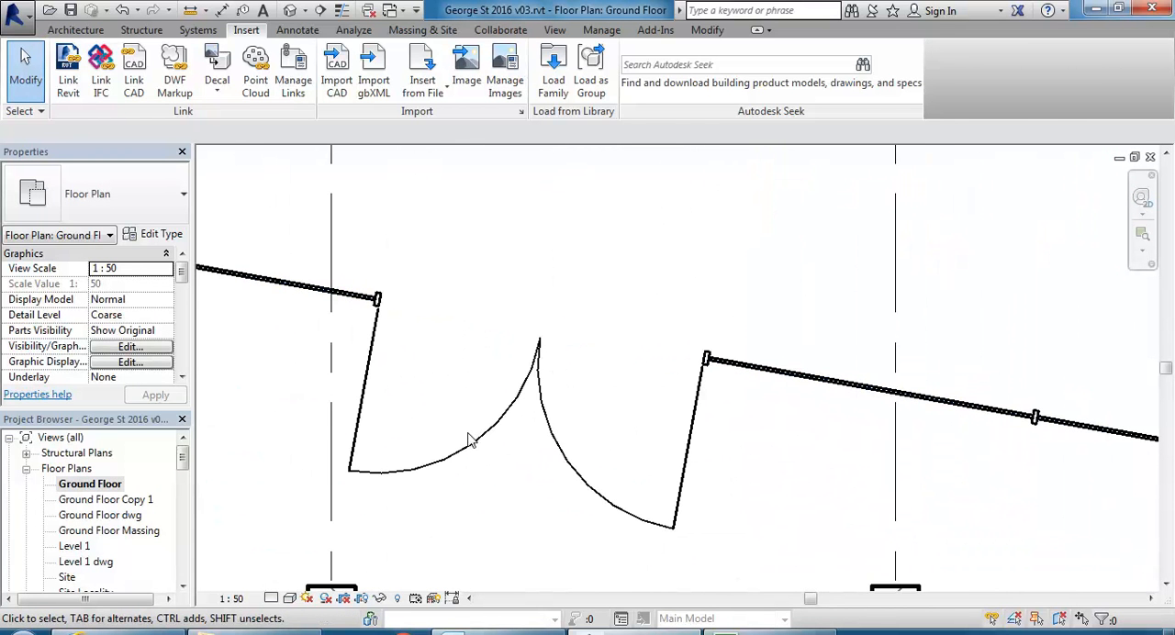
Set the Offset type parameter of the Curtain Wall Dbl Glass door to 30.
{"action": "left_click", "coordinate": [480, 447]}
{"action": "scroll", "coordinate": [428, 364], "scroll_direction": "up", "scroll_amount": 2}
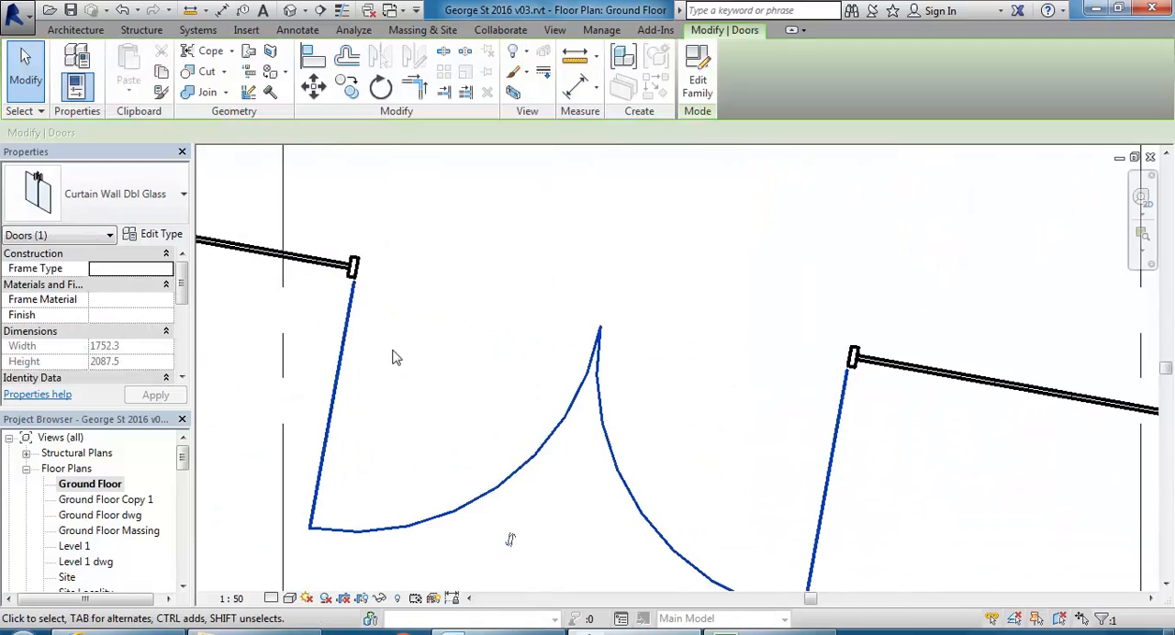
{"action": "scroll", "coordinate": [356, 358], "scroll_direction": "up", "scroll_amount": 3}
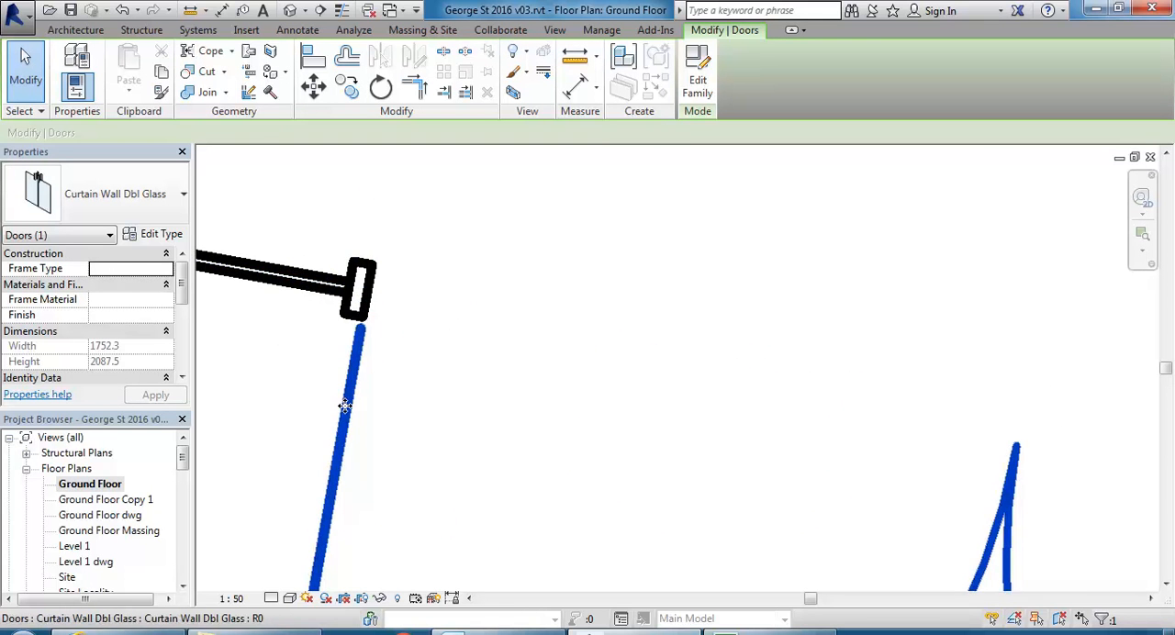
{"action": "scroll", "coordinate": [368, 280], "scroll_direction": "down", "scroll_amount": 2}
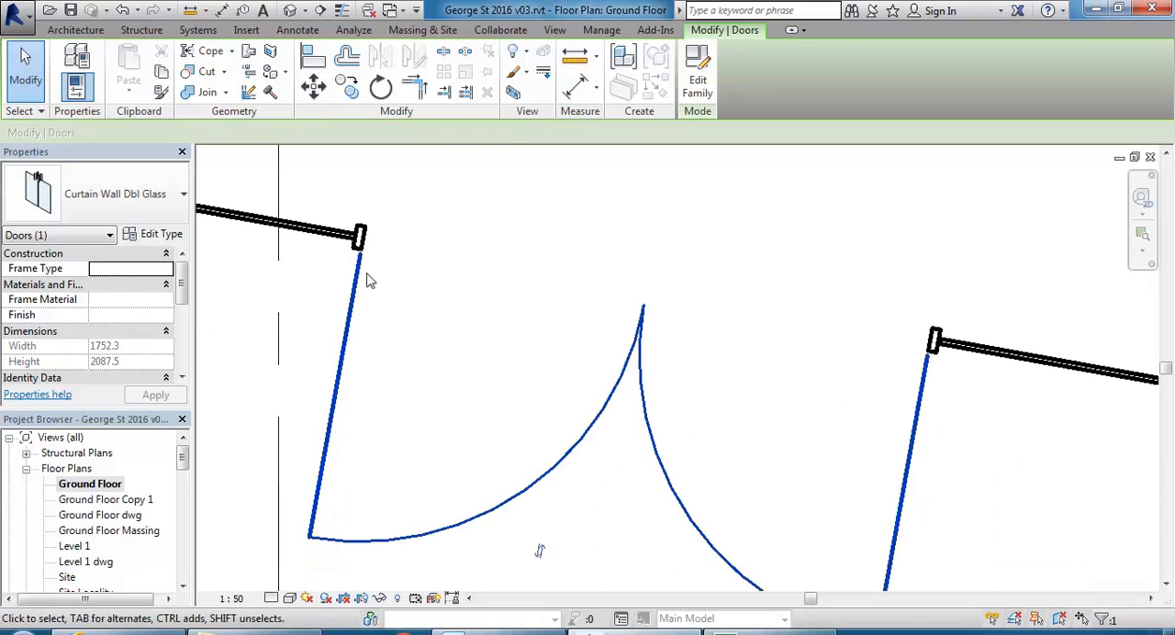
{"action": "left_click", "coordinate": [156, 235]}
{"action": "left_click", "coordinate": [370, 327]}
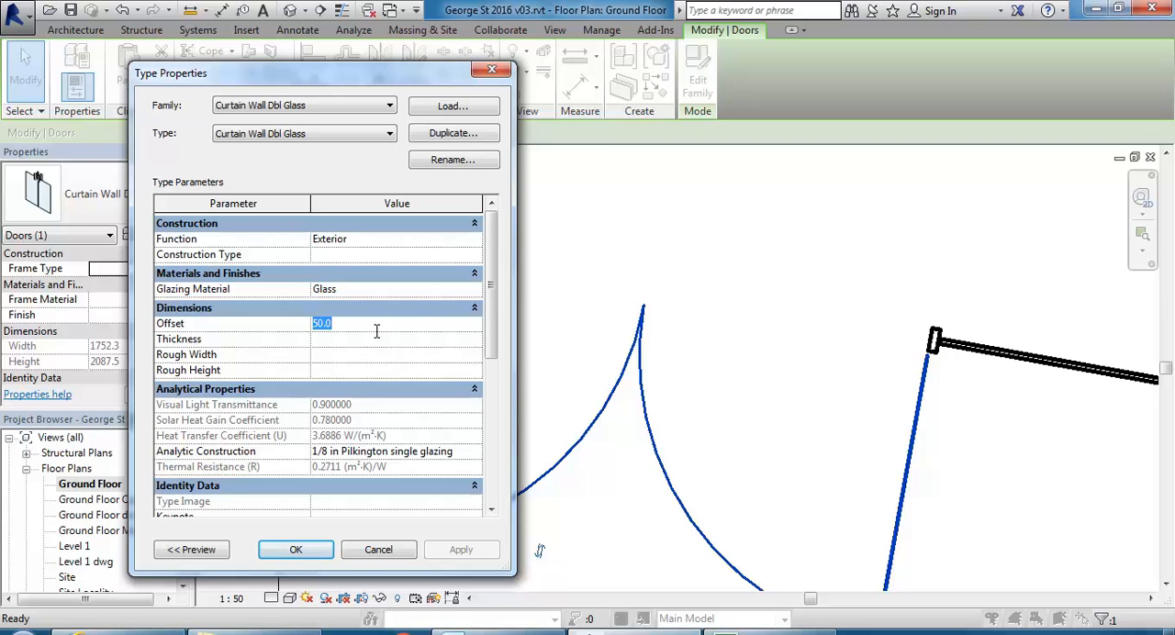
{"action": "type", "text": "30"}
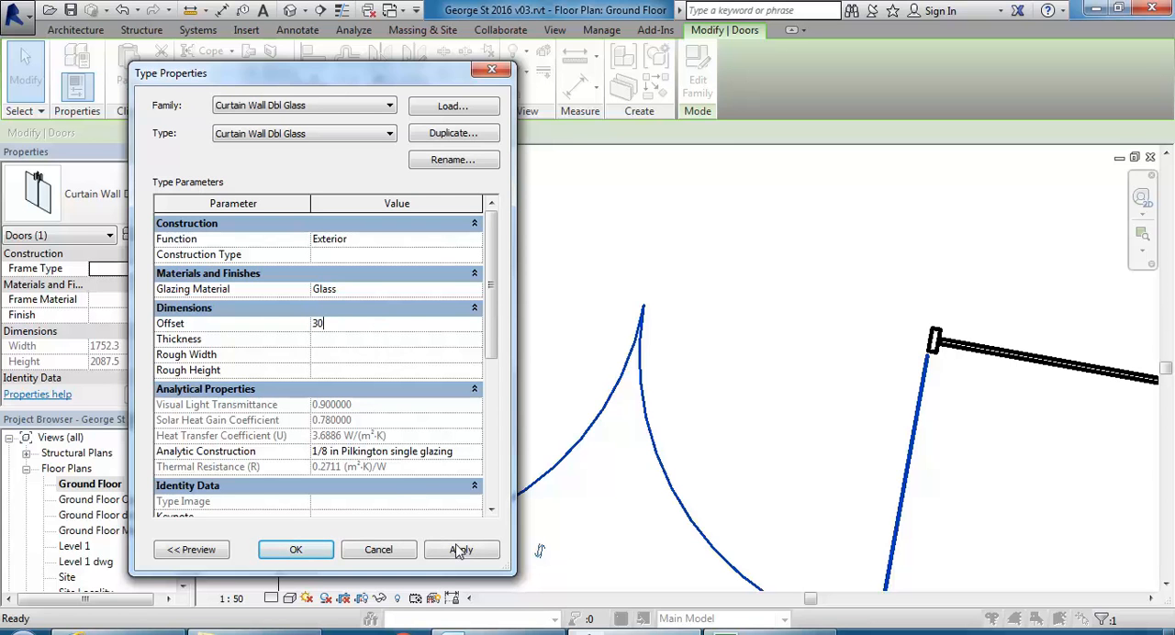
{"action": "left_click", "coordinate": [461, 549]}
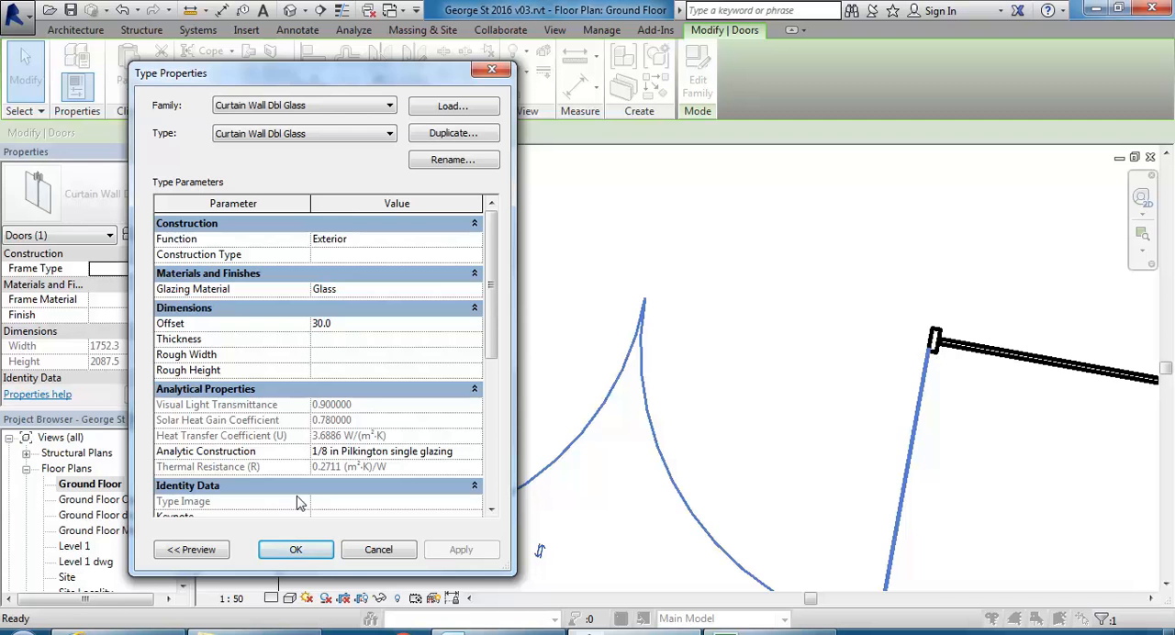
{"action": "left_click", "coordinate": [295, 549]}
Flip the facing of the double glass door so its leaves swing to the opposite side of the curtain wall.
{"action": "scroll", "coordinate": [629, 336], "scroll_direction": "down", "scroll_amount": 3}
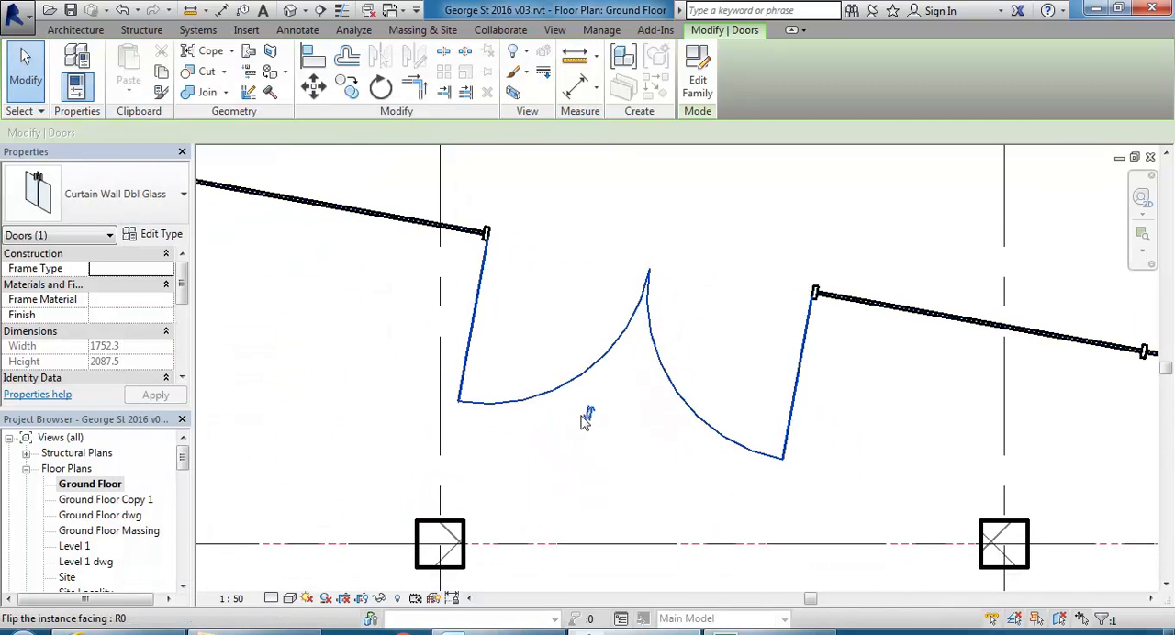
{"action": "left_click", "coordinate": [588, 413]}
{"action": "scroll", "coordinate": [559, 287], "scroll_direction": "down", "scroll_amount": 1}
{"action": "middle_click_drag", "start_coordinate": [559, 287], "coordinate": [491, 353]}
{"action": "left_click", "coordinate": [491, 353]}
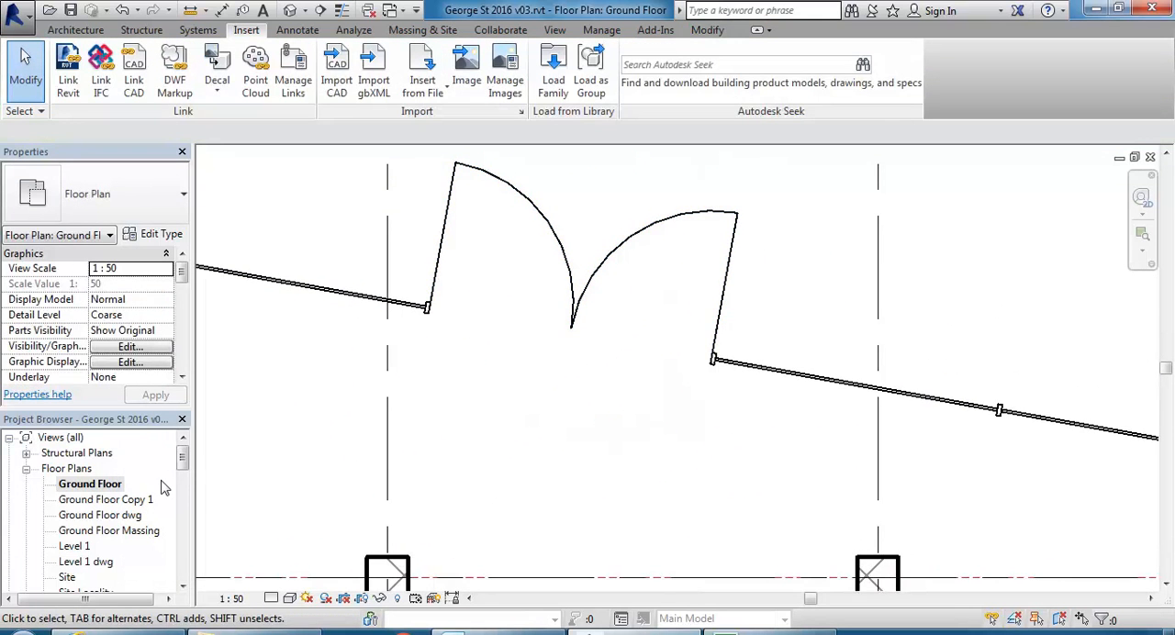
Reopen the 3D No Exterior Walls view and examine the double door and the neighbouring curtain wall bays.
{"action": "left_click_drag", "start_coordinate": [181, 465], "coordinate": [181, 495]}
{"action": "double_click", "coordinate": [108, 546]}
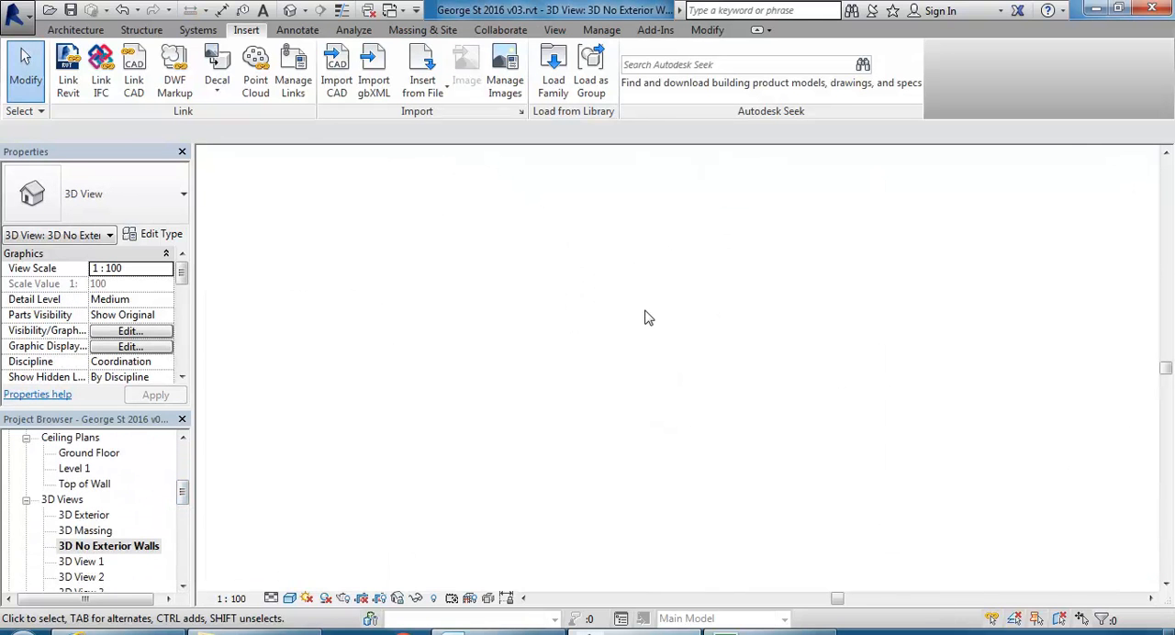
{"action": "scroll", "coordinate": [646, 313], "scroll_direction": "down", "scroll_amount": 2}
{"action": "scroll", "coordinate": [441, 451], "scroll_direction": "up", "scroll_amount": 4}
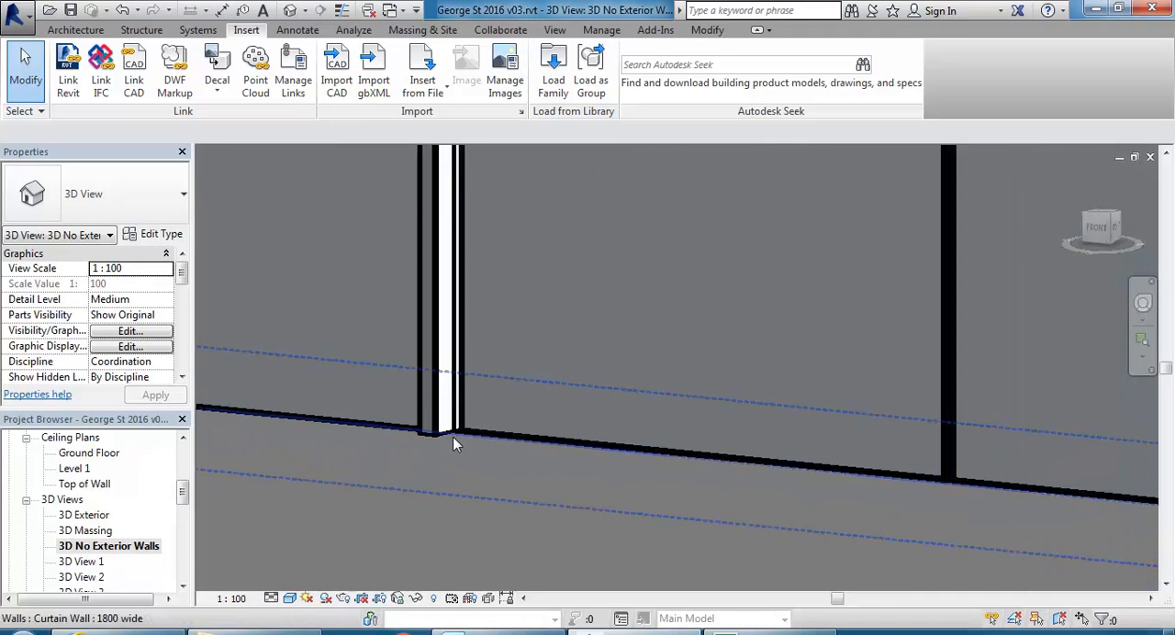
{"action": "scroll", "coordinate": [455, 437], "scroll_direction": "down", "scroll_amount": 5}
{"action": "middle_click_drag", "start_coordinate": [468, 443], "coordinate": [648, 509], "text": "shift"}
{"action": "scroll", "coordinate": [573, 493], "scroll_direction": "down", "scroll_amount": 2}
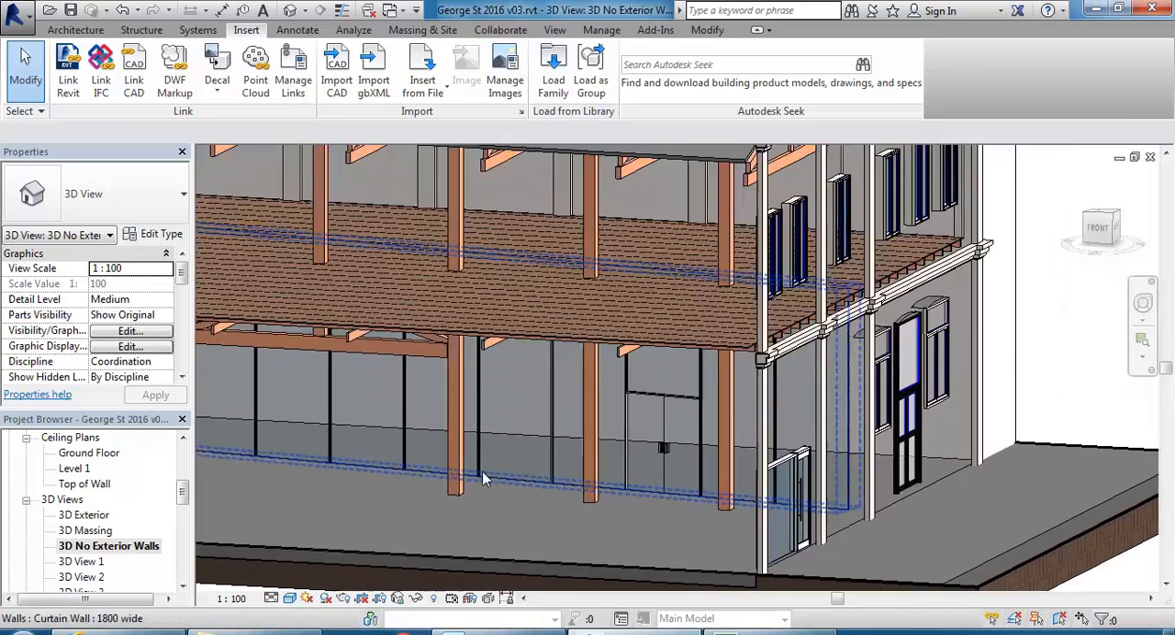
{"action": "middle_click_drag", "start_coordinate": [475, 462], "coordinate": [585, 488]}
{"action": "middle_click_drag", "start_coordinate": [371, 476], "coordinate": [364, 465]}
{"action": "scroll", "coordinate": [606, 469], "scroll_direction": "up", "scroll_amount": 2}
{"action": "scroll", "coordinate": [624, 485], "scroll_direction": "up", "scroll_amount": 2}
{"action": "middle_click_drag", "start_coordinate": [629, 491], "coordinate": [542, 478]}
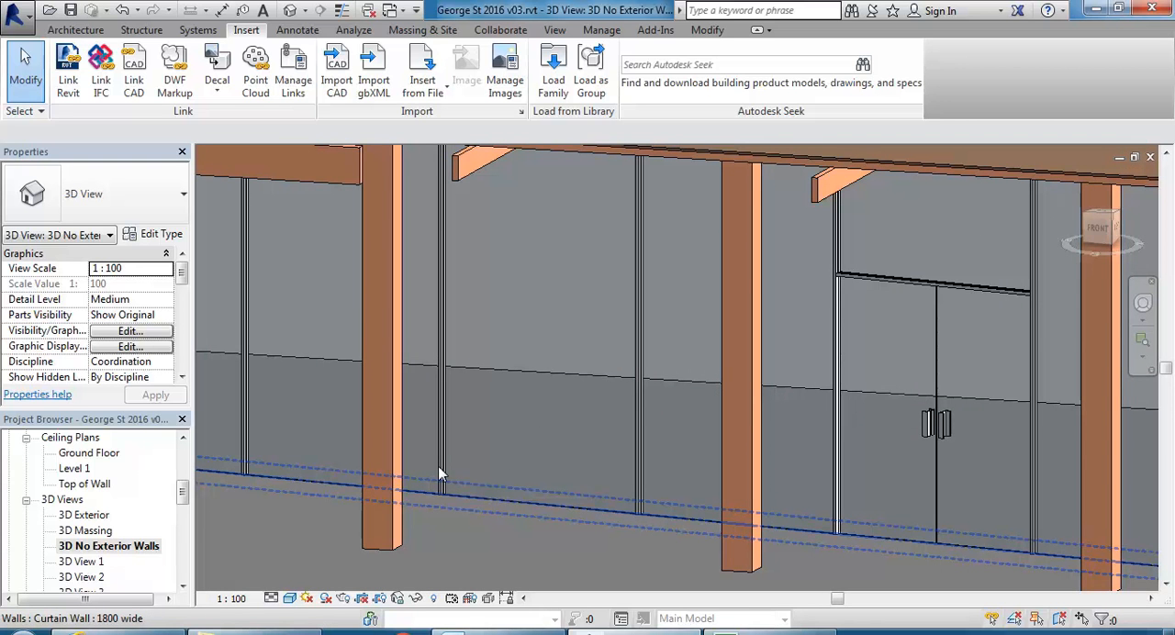
{"action": "middle_click_drag", "start_coordinate": [453, 446], "coordinate": [416, 448]}
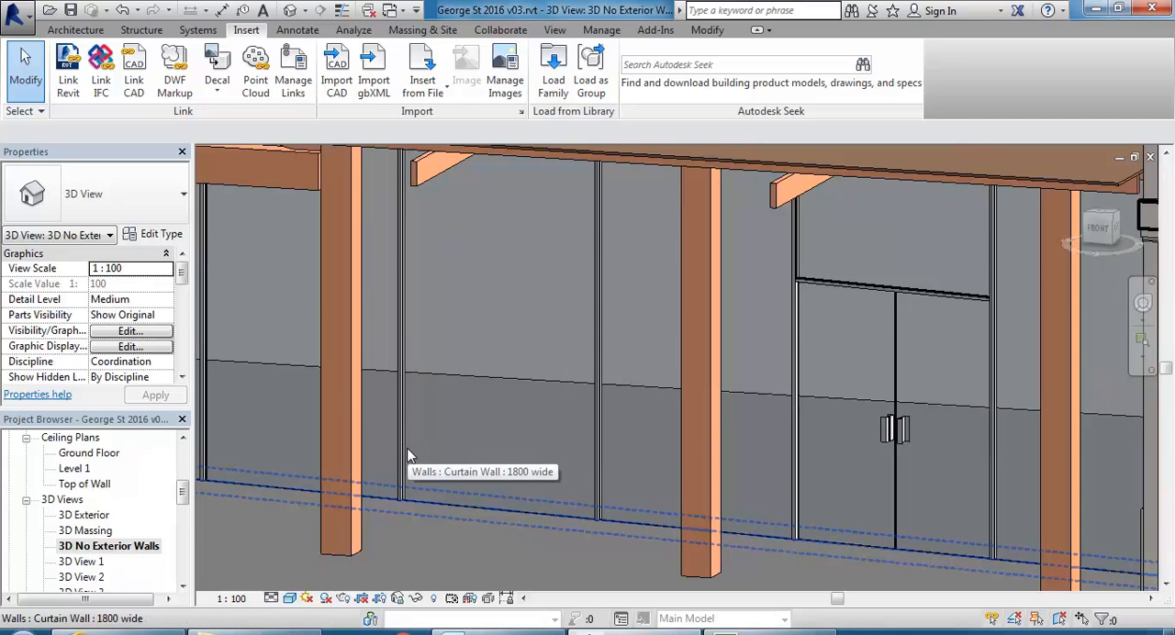
Replace the glazed curtain panel between the two verandah posts with the Glass-Louvres family from the Revit Library's Curtain Panels folder.
{"action": "key", "text": "Tab"}
{"action": "key", "text": "Tab"}
{"action": "left_click", "coordinate": [405, 446]}
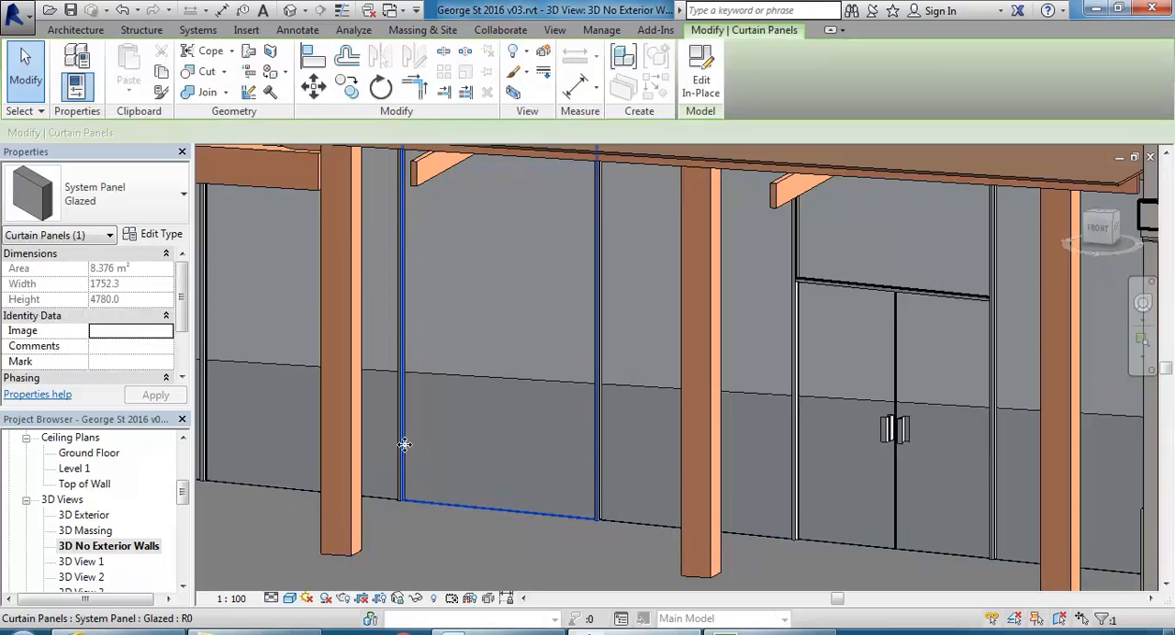
{"action": "left_click", "coordinate": [149, 234]}
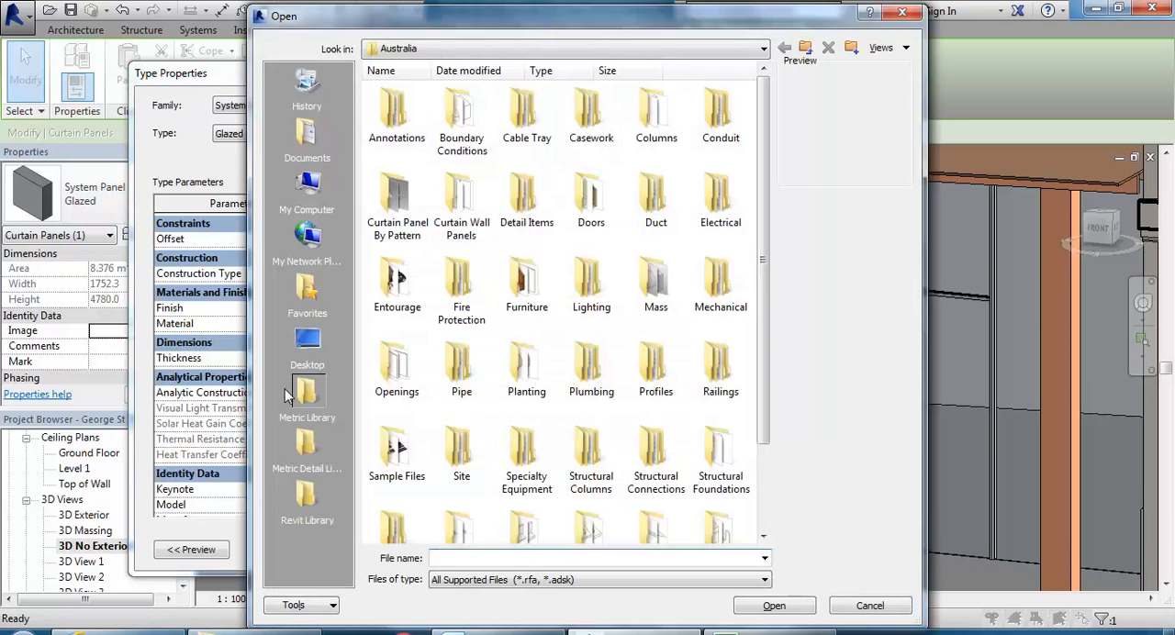
{"action": "left_click", "coordinate": [308, 514]}
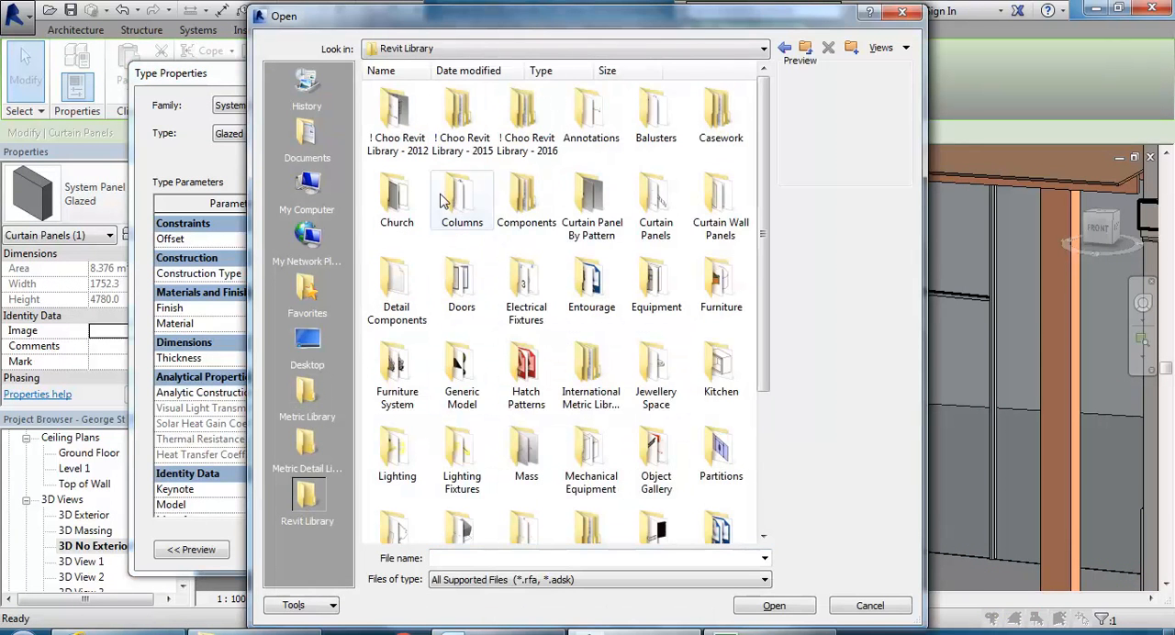
{"action": "double_click", "coordinate": [657, 203]}
{"action": "left_click", "coordinate": [397, 115]}
{"action": "left_click", "coordinate": [774, 605]}
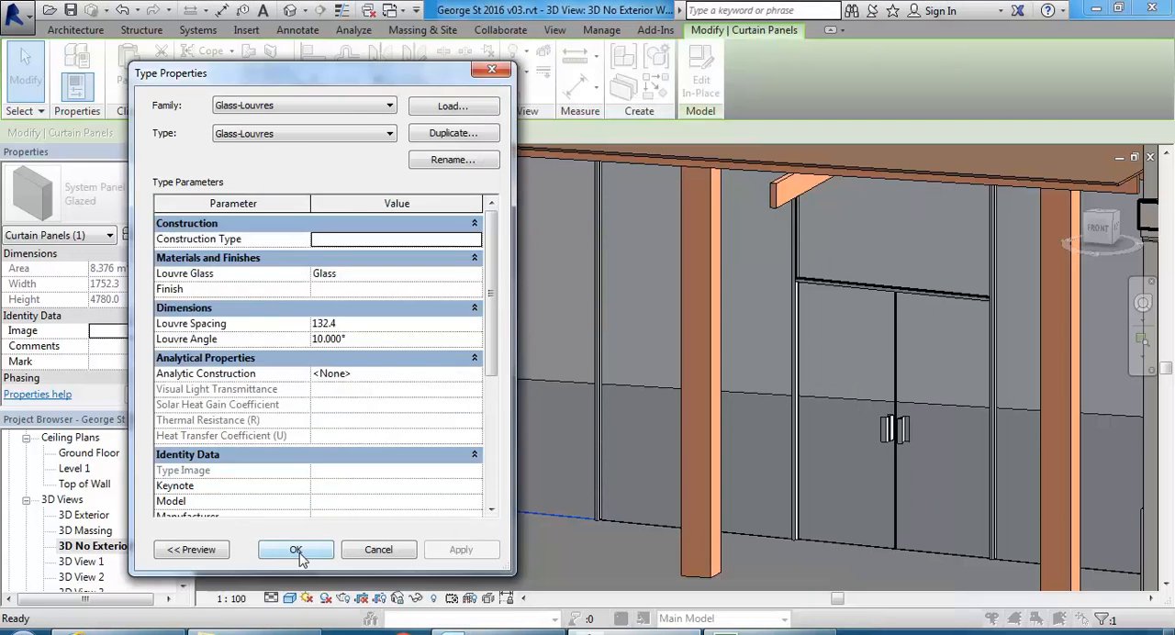
{"action": "left_click", "coordinate": [295, 550]}
{"action": "left_click", "coordinate": [482, 530]}
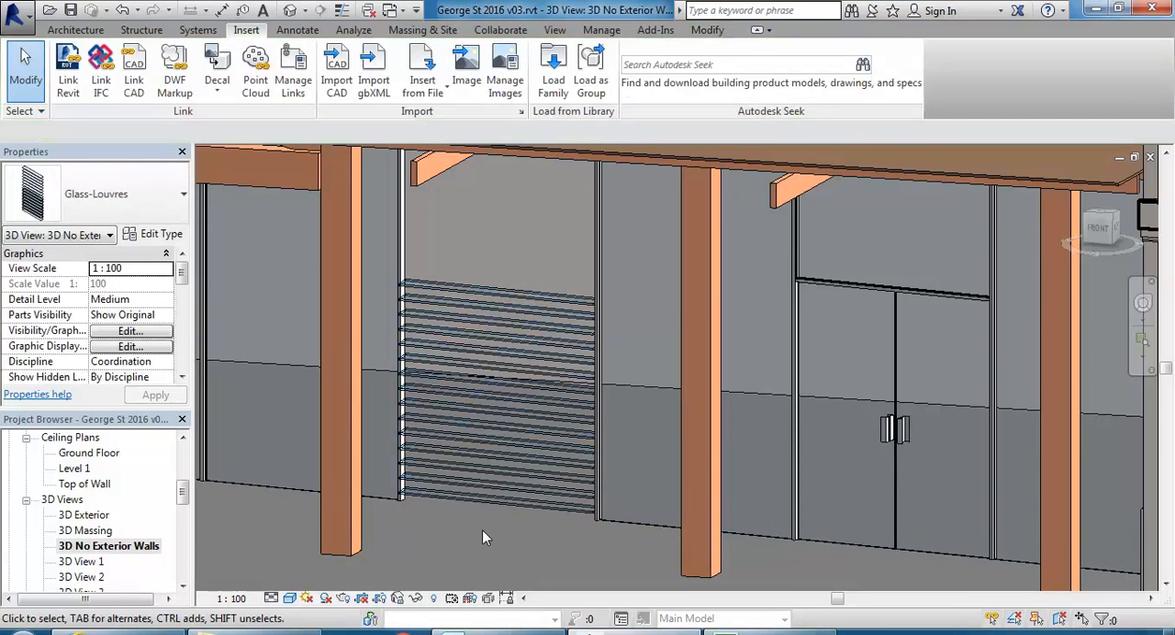
Inspect the glass louvre panel in its bay and undo the panel replacement.
{"action": "scroll", "coordinate": [439, 295], "scroll_direction": "up", "scroll_amount": 2}
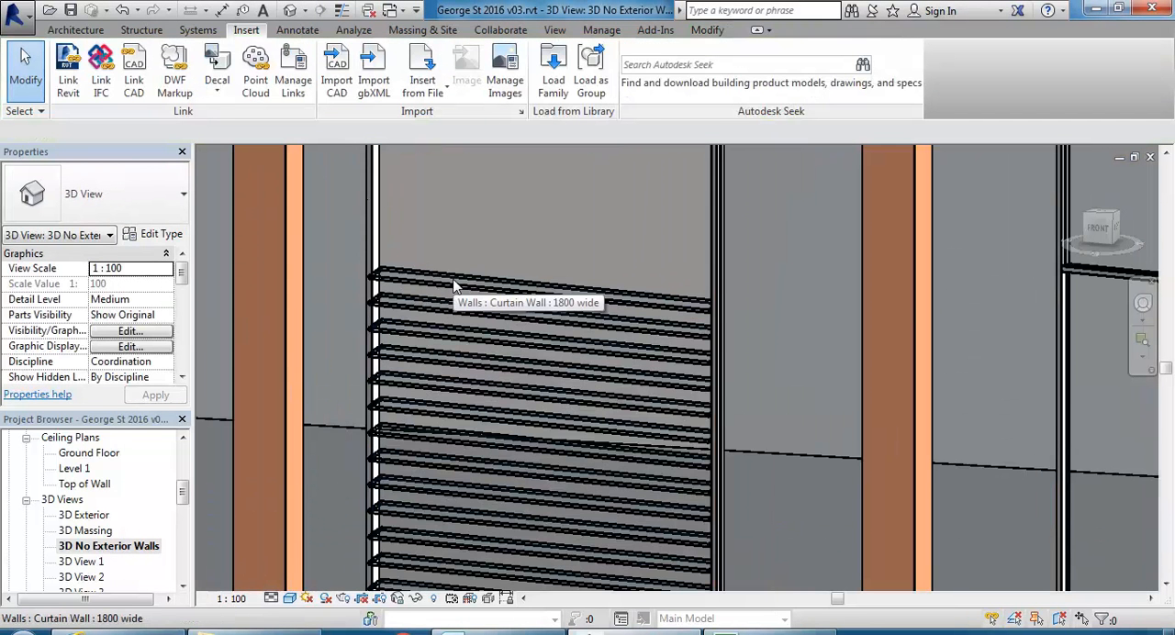
{"action": "scroll", "coordinate": [457, 290], "scroll_direction": "down", "scroll_amount": 4}
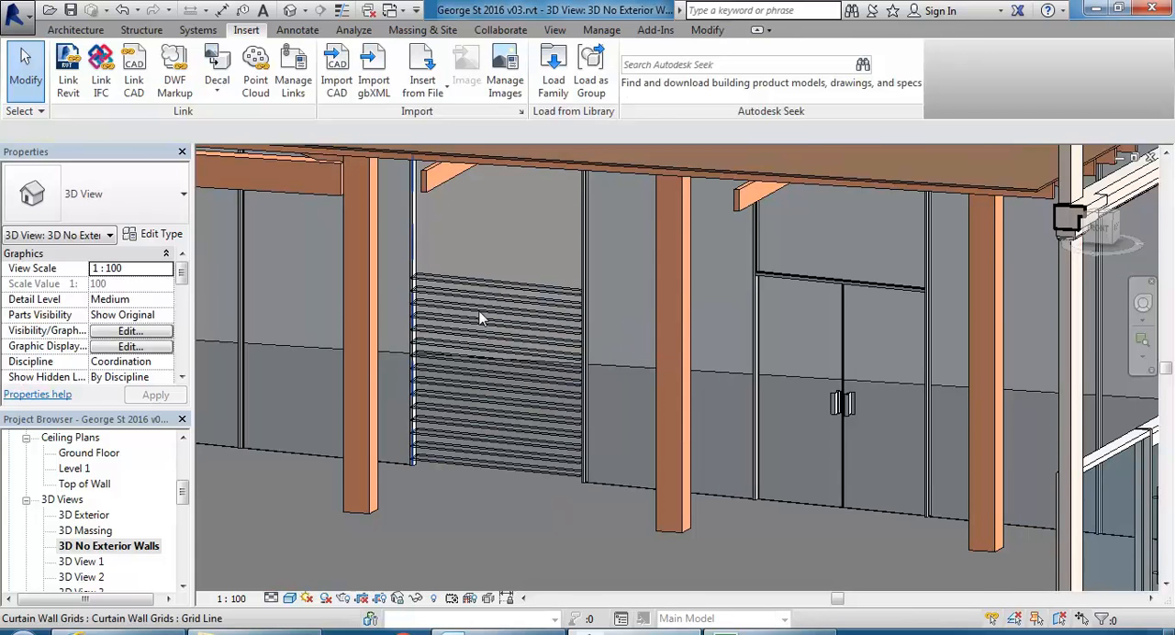
{"action": "middle_click_drag", "start_coordinate": [474, 317], "coordinate": [498, 412], "text": "shift"}
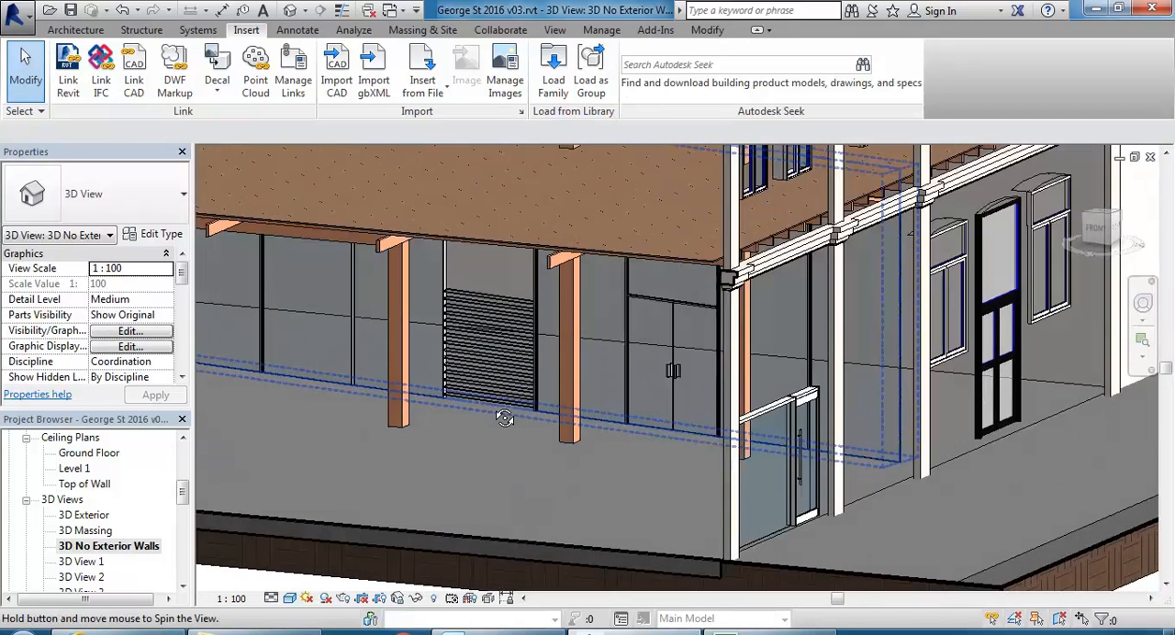
{"action": "middle_click_drag", "start_coordinate": [506, 367], "coordinate": [540, 334]}
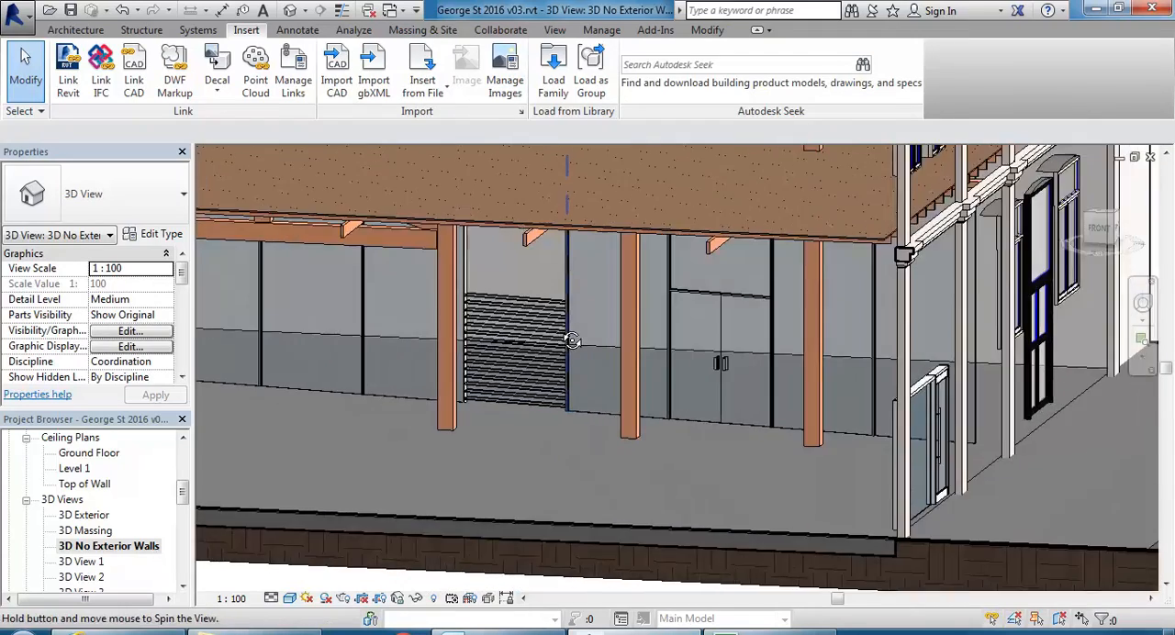
{"action": "scroll", "coordinate": [540, 333], "scroll_direction": "up", "scroll_amount": 2}
{"action": "scroll", "coordinate": [534, 336], "scroll_direction": "up", "scroll_amount": 2}
{"action": "scroll", "coordinate": [512, 353], "scroll_direction": "down", "scroll_amount": 4}
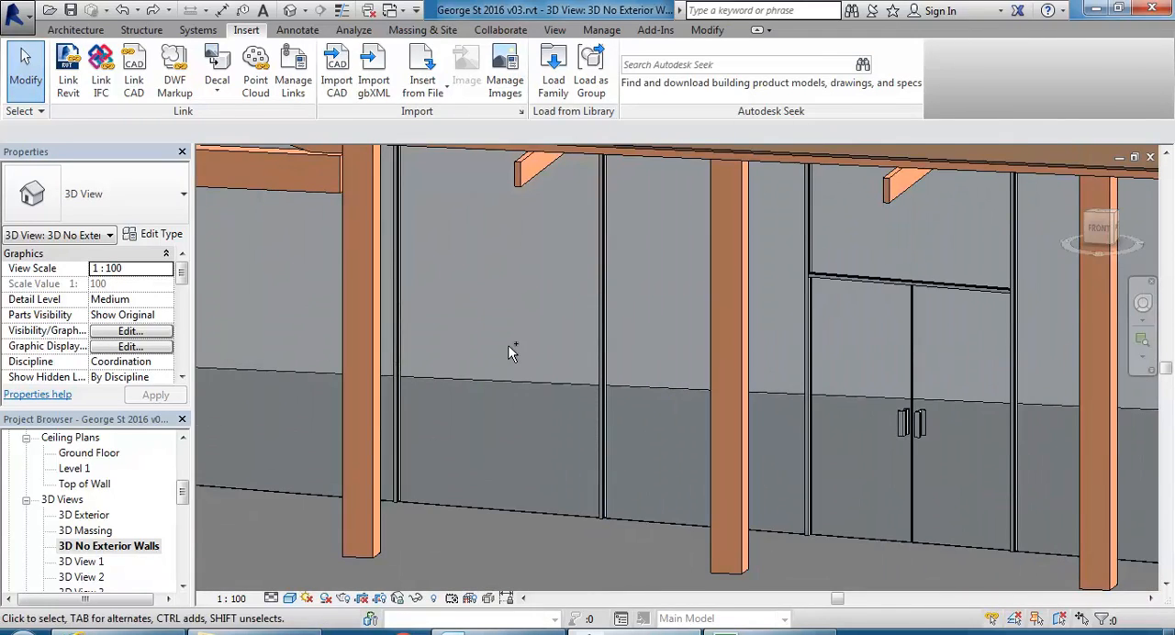
Examine the glazed curtain wall bays beside the double door, then the whole building without its exterior walls.
{"action": "middle_click_drag", "start_coordinate": [493, 370], "coordinate": [524, 362], "text": "shift"}
{"action": "scroll", "coordinate": [473, 323], "scroll_direction": "up", "scroll_amount": 1}
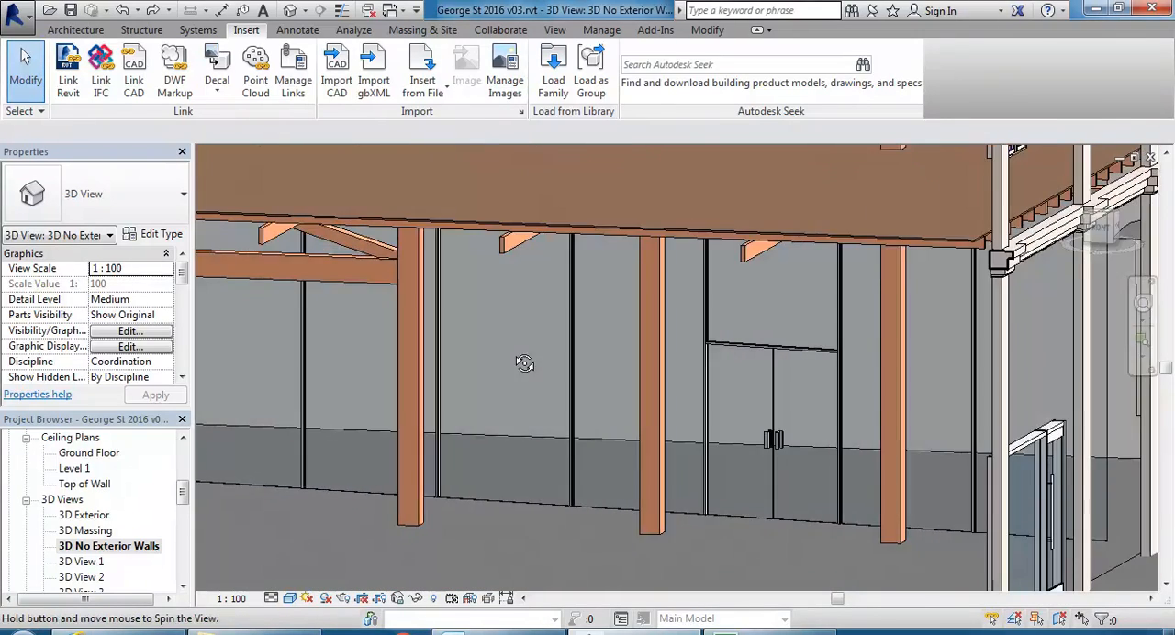
{"action": "scroll", "coordinate": [512, 375], "scroll_direction": "up", "scroll_amount": 1}
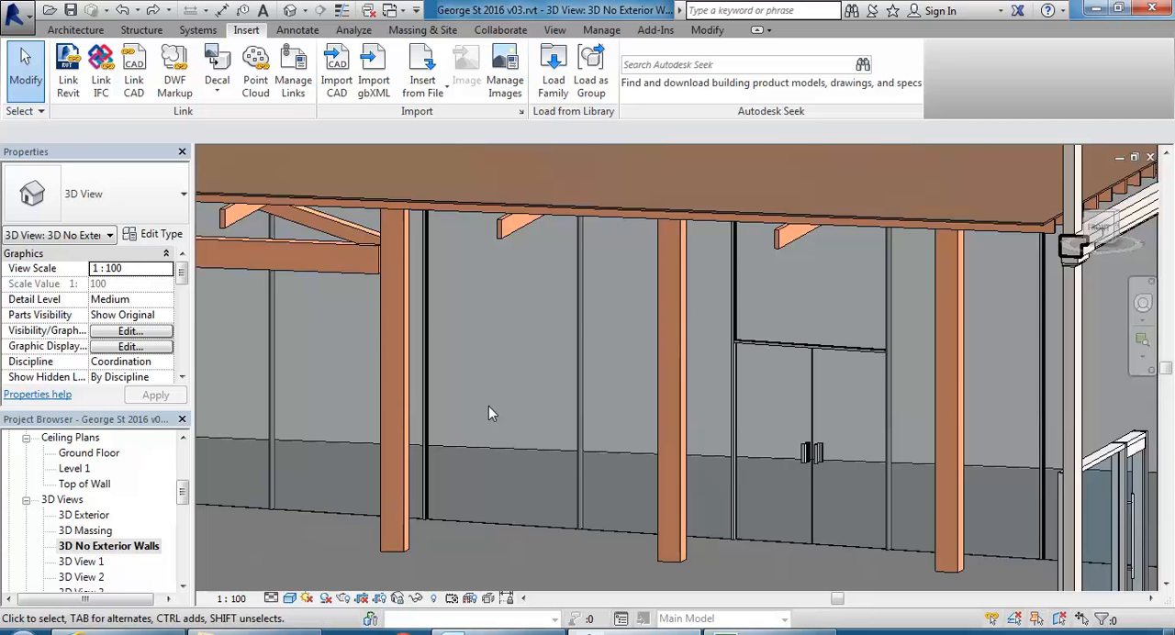
{"action": "scroll", "coordinate": [506, 380], "scroll_direction": "down", "scroll_amount": 2}
{"action": "middle_click_drag", "start_coordinate": [506, 380], "coordinate": [564, 380]}
{"action": "scroll", "coordinate": [468, 393], "scroll_direction": "up", "scroll_amount": 1}
{"action": "scroll", "coordinate": [468, 393], "scroll_direction": "down", "scroll_amount": 1}
{"action": "scroll", "coordinate": [499, 434], "scroll_direction": "down", "scroll_amount": 2}
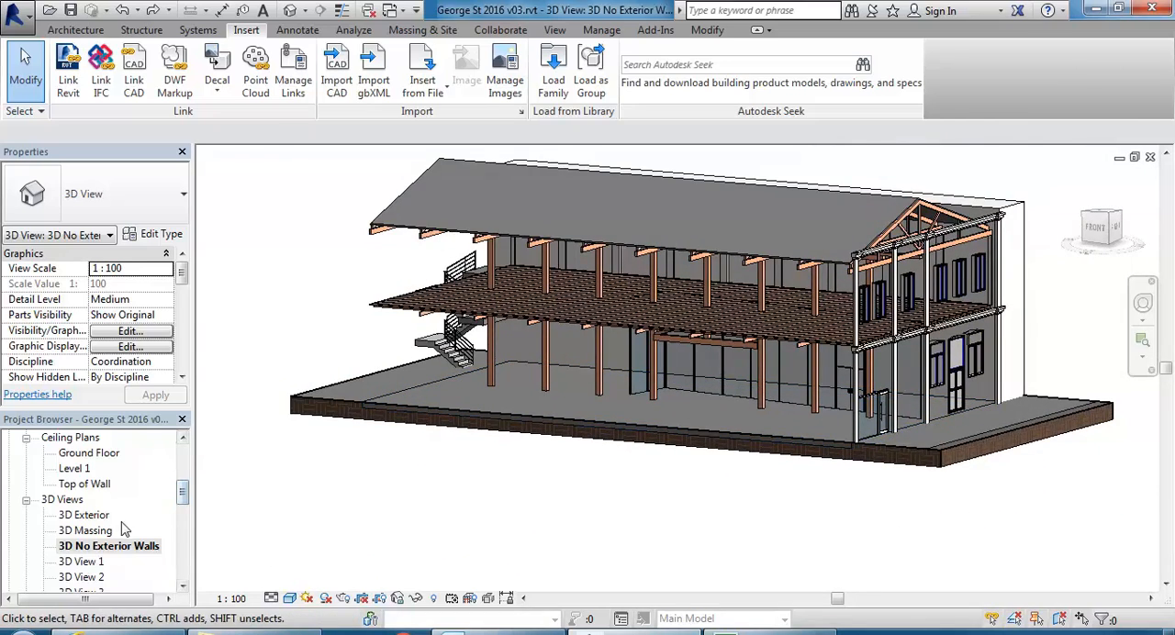
Open the 3D Exterior view and examine the shopfront, roller door and arched entrance on the street facade.
{"action": "double_click", "coordinate": [83, 516]}
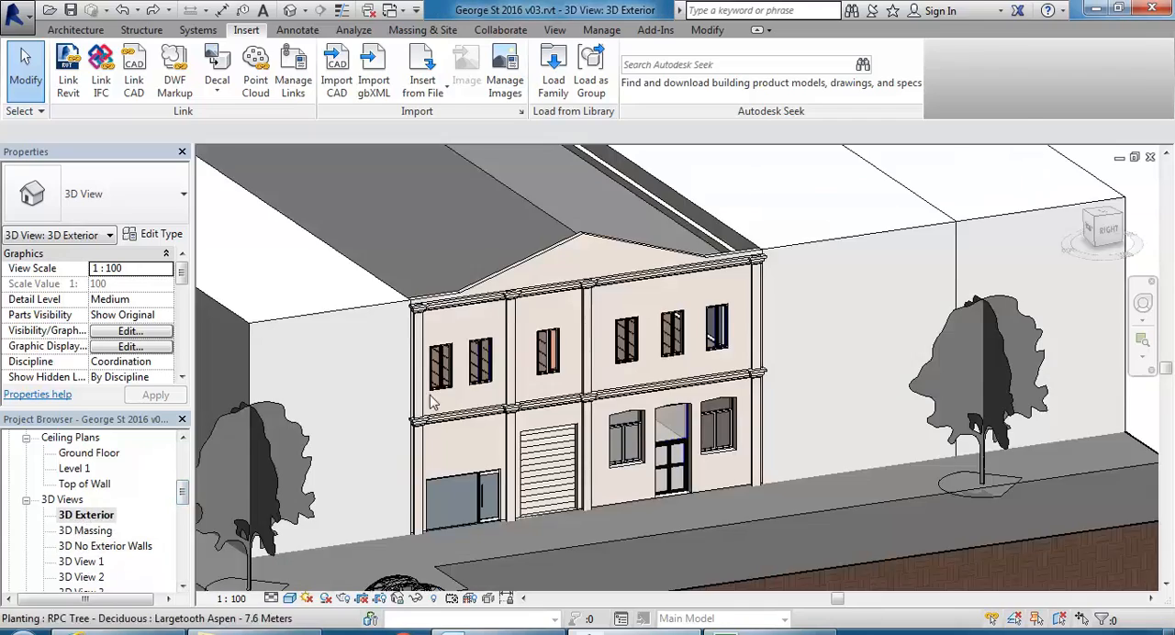
{"action": "scroll", "coordinate": [459, 330], "scroll_direction": "down", "scroll_amount": 2}
{"action": "middle_click_drag", "start_coordinate": [459, 330], "coordinate": [532, 404], "text": "shift"}
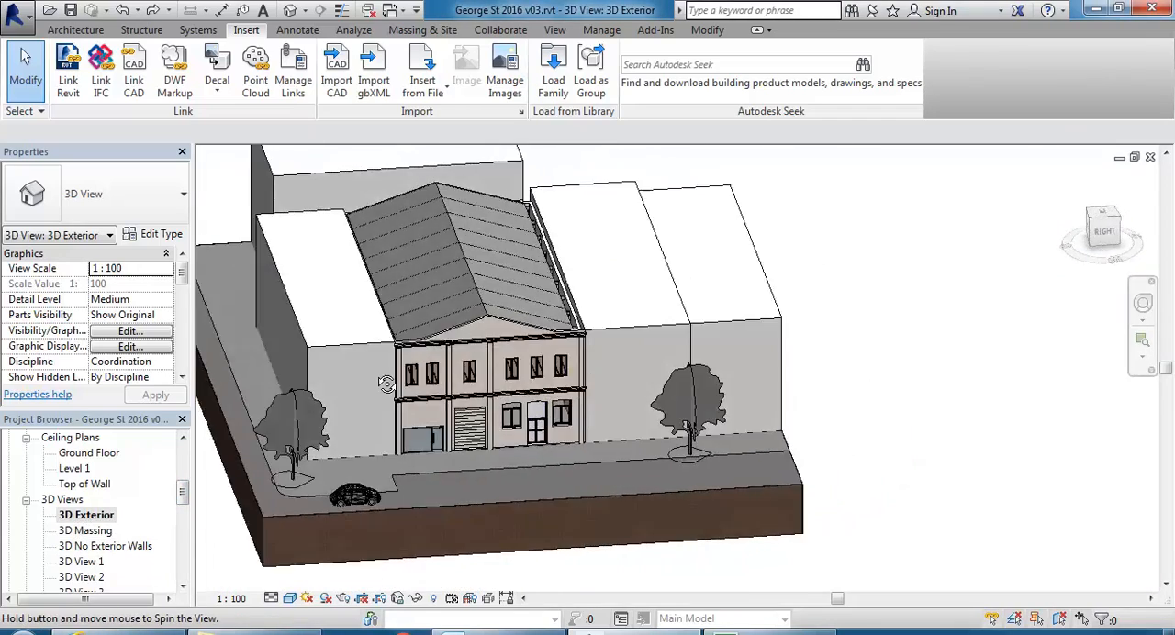
{"action": "scroll", "coordinate": [525, 410], "scroll_direction": "up", "scroll_amount": 3}
{"action": "scroll", "coordinate": [526, 410], "scroll_direction": "down", "scroll_amount": 2}
{"action": "middle_click_drag", "start_coordinate": [436, 426], "coordinate": [606, 413], "text": "shift"}
{"action": "scroll", "coordinate": [564, 355], "scroll_direction": "up", "scroll_amount": 3}
{"action": "scroll", "coordinate": [546, 376], "scroll_direction": "up", "scroll_amount": 2}
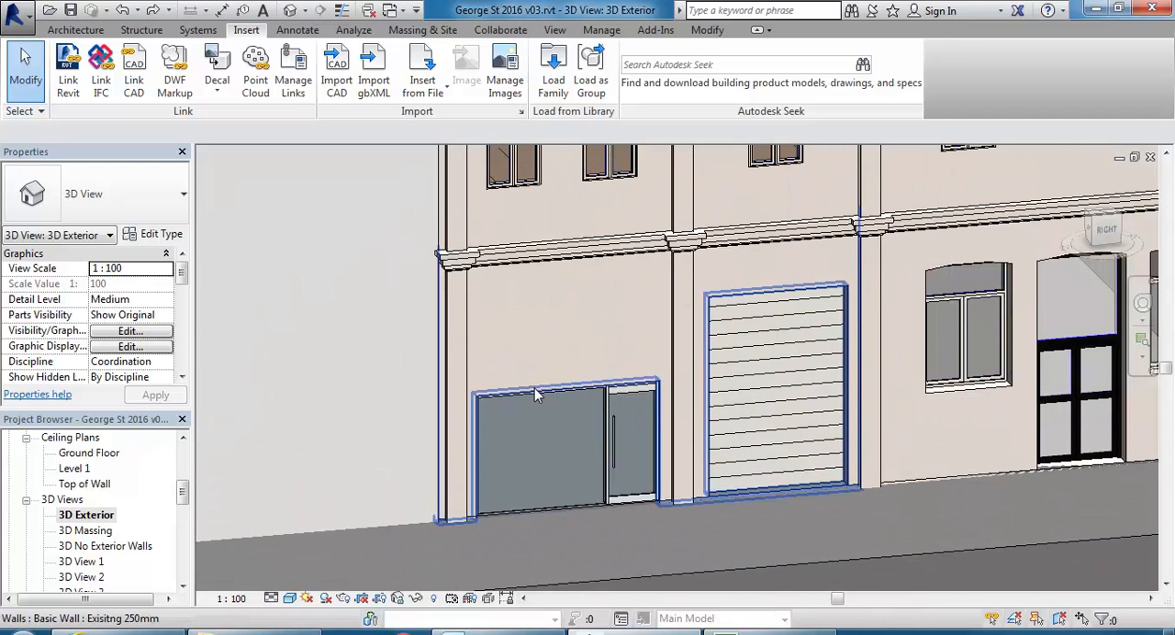
{"action": "middle_click_drag", "start_coordinate": [538, 349], "coordinate": [468, 336]}
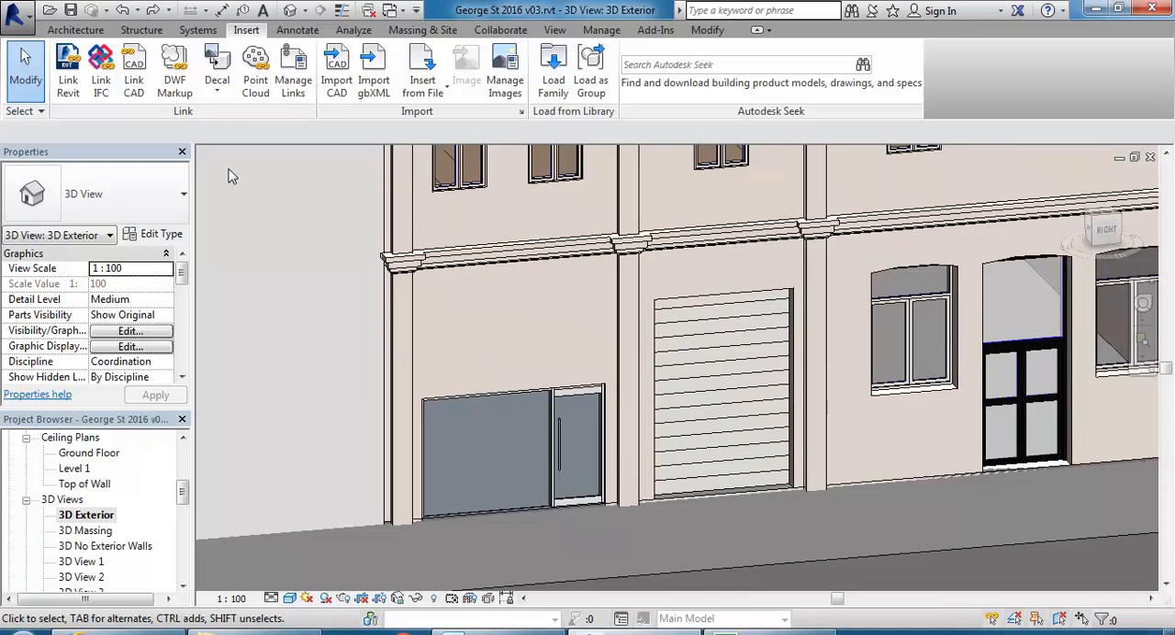
Cut a rectangular wall opening about 720 wide and 610 high below the window between the roller door and the arched entrance.
{"action": "left_click", "coordinate": [75, 29]}
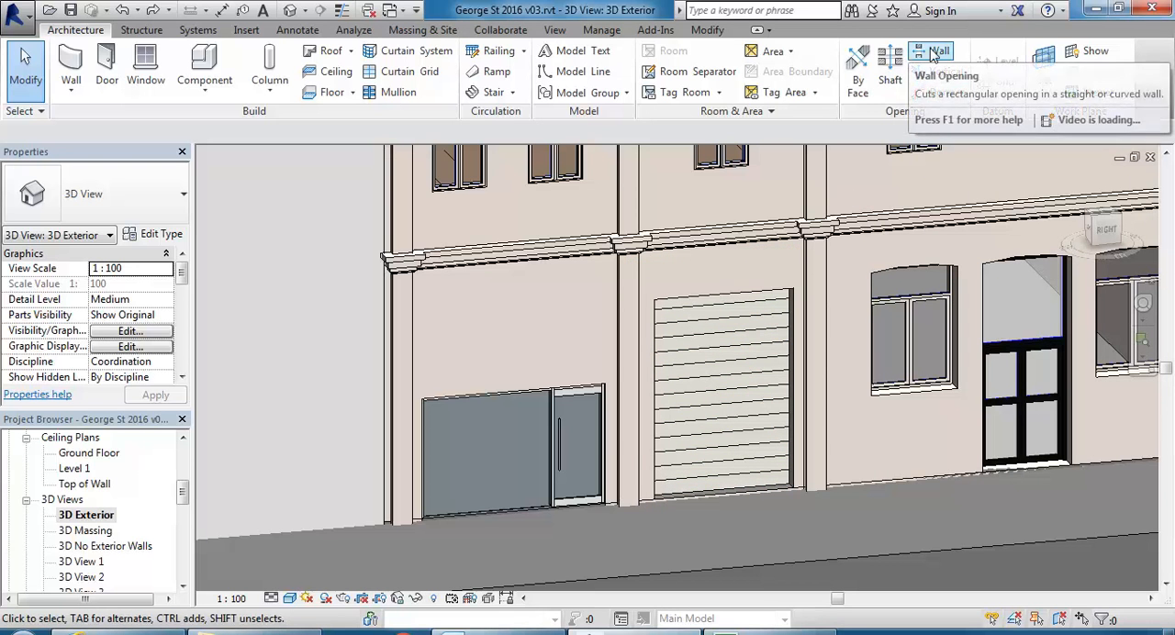
{"action": "scroll", "coordinate": [625, 235], "scroll_direction": "down", "scroll_amount": 3}
{"action": "middle_click_drag", "start_coordinate": [625, 235], "coordinate": [610, 285]}
{"action": "scroll", "coordinate": [595, 297], "scroll_direction": "up", "scroll_amount": 2}
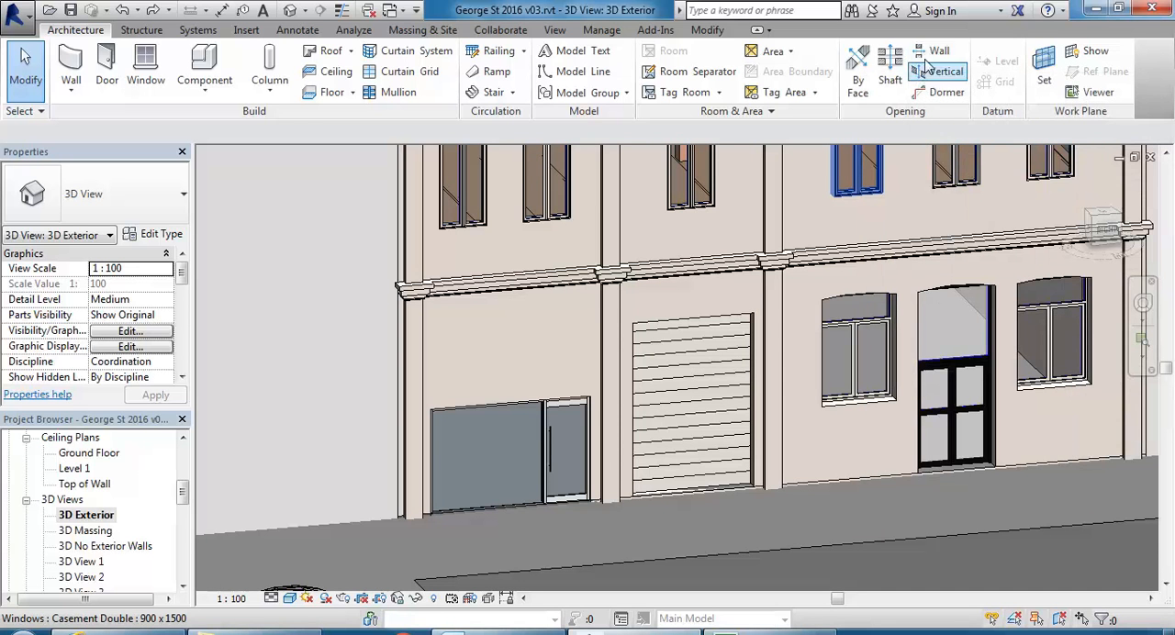
{"action": "left_click", "coordinate": [933, 50]}
{"action": "middle_click_drag", "start_coordinate": [492, 361], "coordinate": [519, 360]}
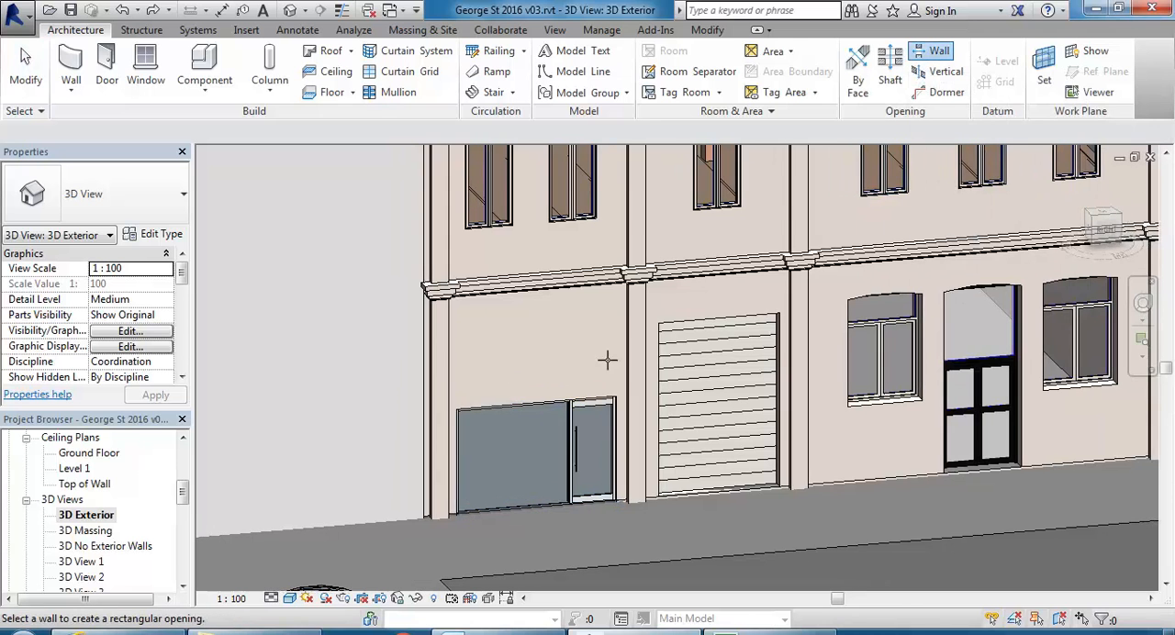
{"action": "left_click", "coordinate": [844, 484]}
{"action": "middle_click_drag", "start_coordinate": [845, 483], "coordinate": [588, 483]}
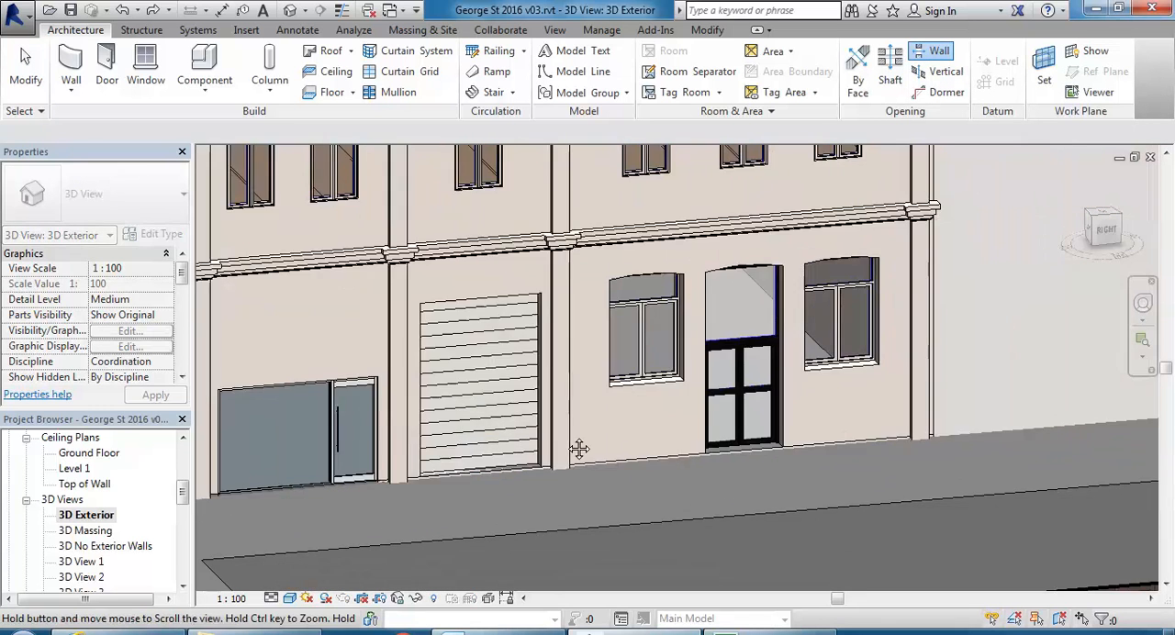
{"action": "scroll", "coordinate": [590, 434], "scroll_direction": "up", "scroll_amount": 1}
{"action": "left_click", "coordinate": [599, 448]}
{"action": "left_click", "coordinate": [648, 408]}
{"action": "scroll", "coordinate": [648, 407], "scroll_direction": "down", "scroll_amount": 1}
{"action": "middle_click_drag", "start_coordinate": [364, 468], "coordinate": [597, 496]}
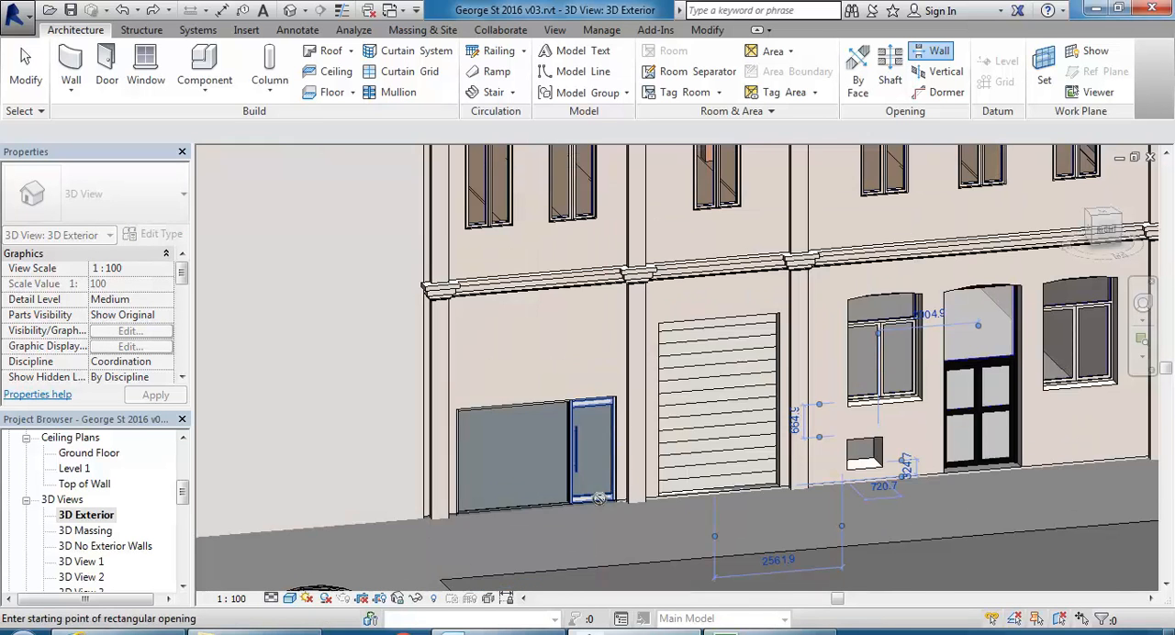
{"action": "middle_click_drag", "start_coordinate": [758, 456], "coordinate": [532, 445]}
{"action": "scroll", "coordinate": [657, 479], "scroll_direction": "up", "scroll_amount": 1}
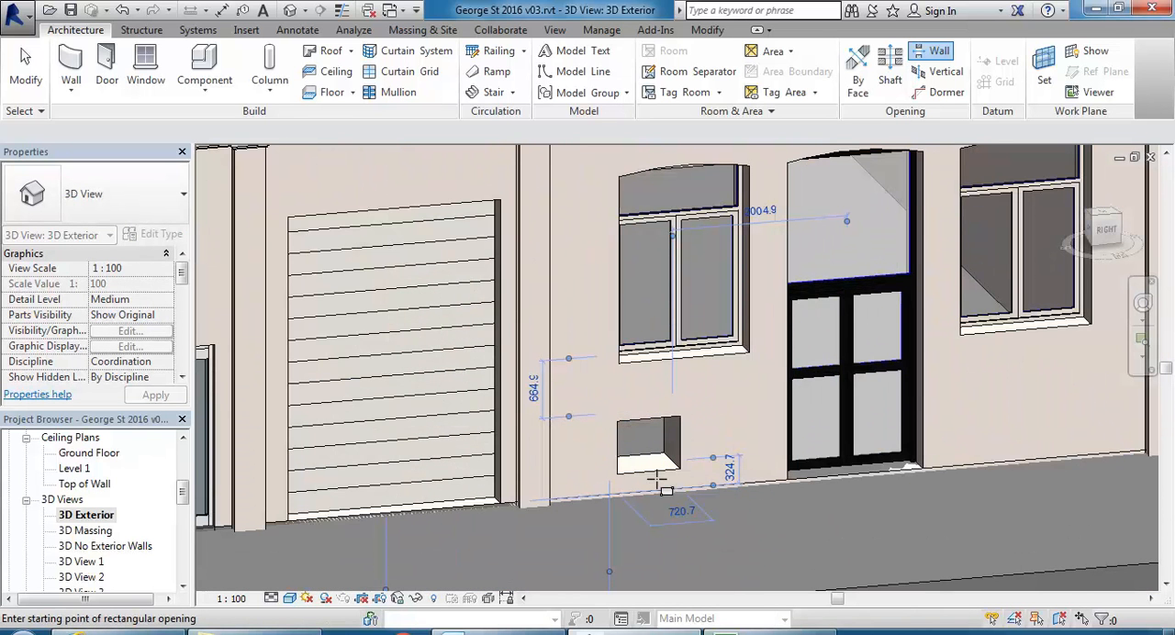
{"action": "key", "text": "Escape"}
Stretch the new rectangular wall opening sideways at both ends to a width of about 1180.
{"action": "left_click", "coordinate": [642, 470]}
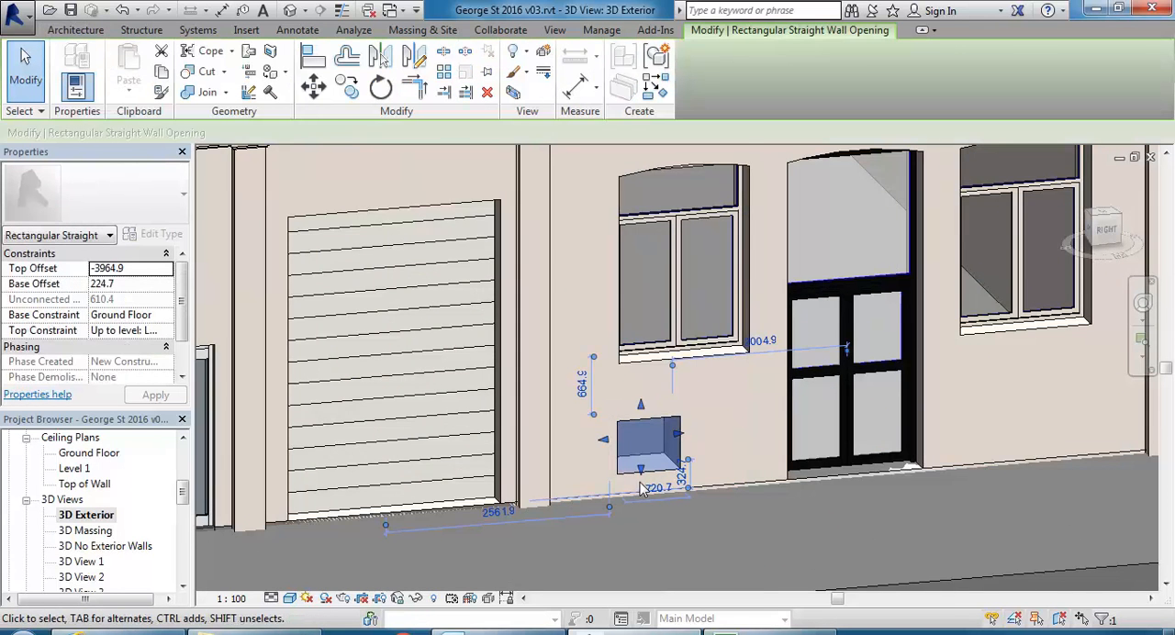
{"action": "scroll", "coordinate": [643, 488], "scroll_direction": "up", "scroll_amount": 1}
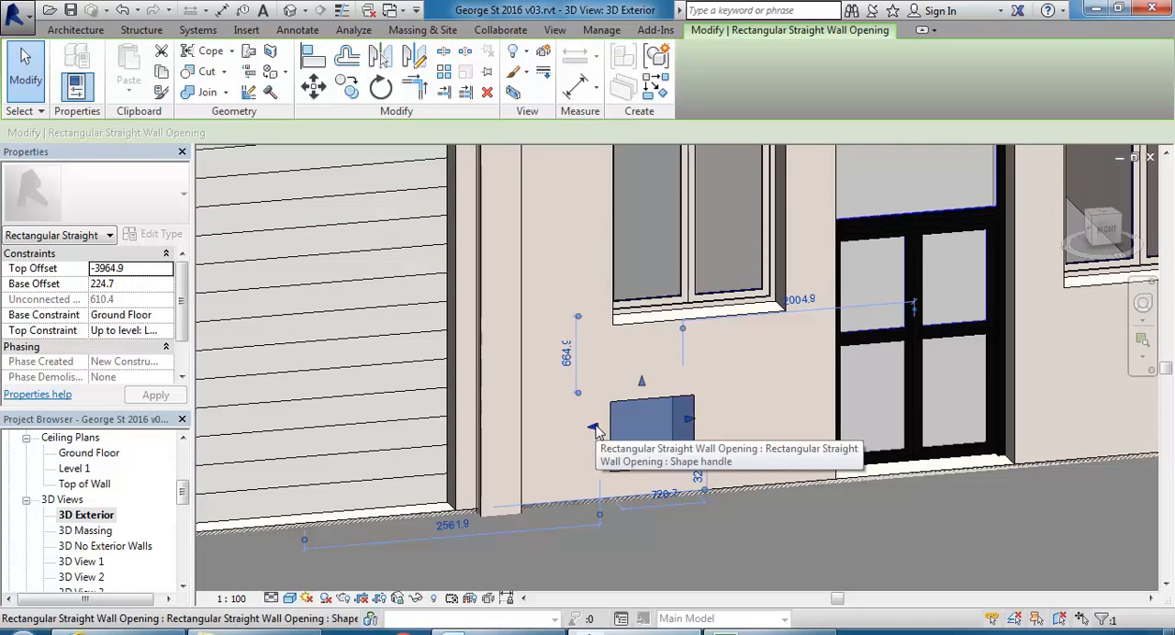
{"action": "left_click_drag", "start_coordinate": [595, 428], "coordinate": [579, 427]}
{"action": "left_click_drag", "start_coordinate": [690, 420], "coordinate": [728, 418]}
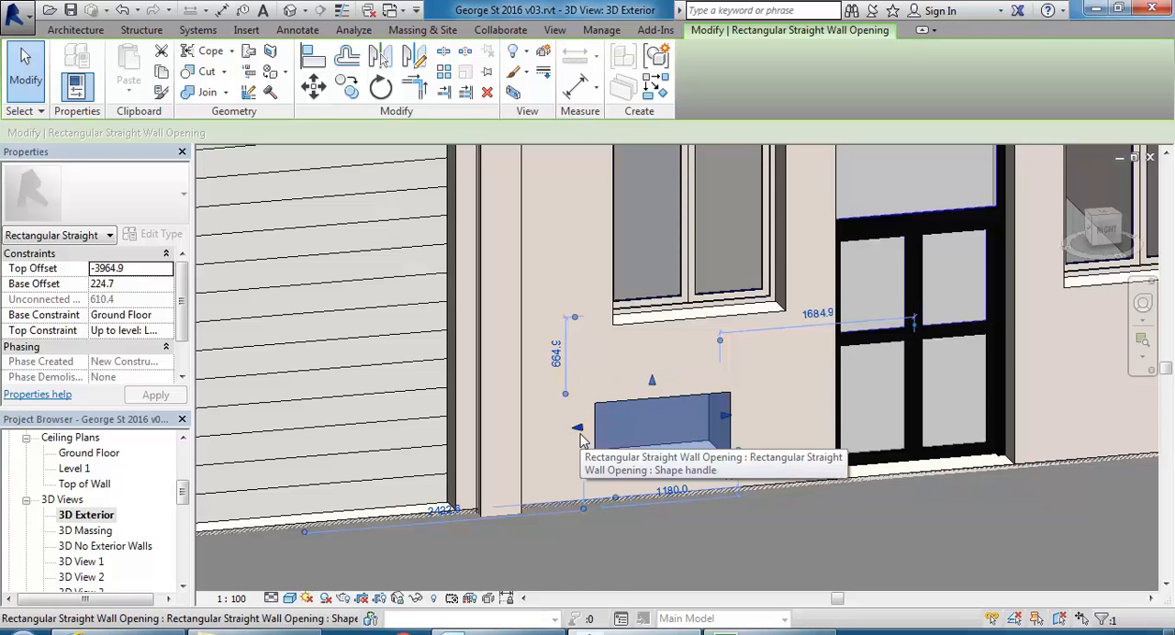
{"action": "left_click", "coordinate": [503, 391]}
Select the wall around the glazed shopfront and roller door and find the command for editing its profile.
{"action": "scroll", "coordinate": [501, 389], "scroll_direction": "down", "scroll_amount": 2}
{"action": "middle_click_drag", "start_coordinate": [501, 389], "coordinate": [678, 382]}
{"action": "middle_click_drag", "start_coordinate": [353, 358], "coordinate": [494, 362]}
{"action": "scroll", "coordinate": [475, 344], "scroll_direction": "up", "scroll_amount": 2}
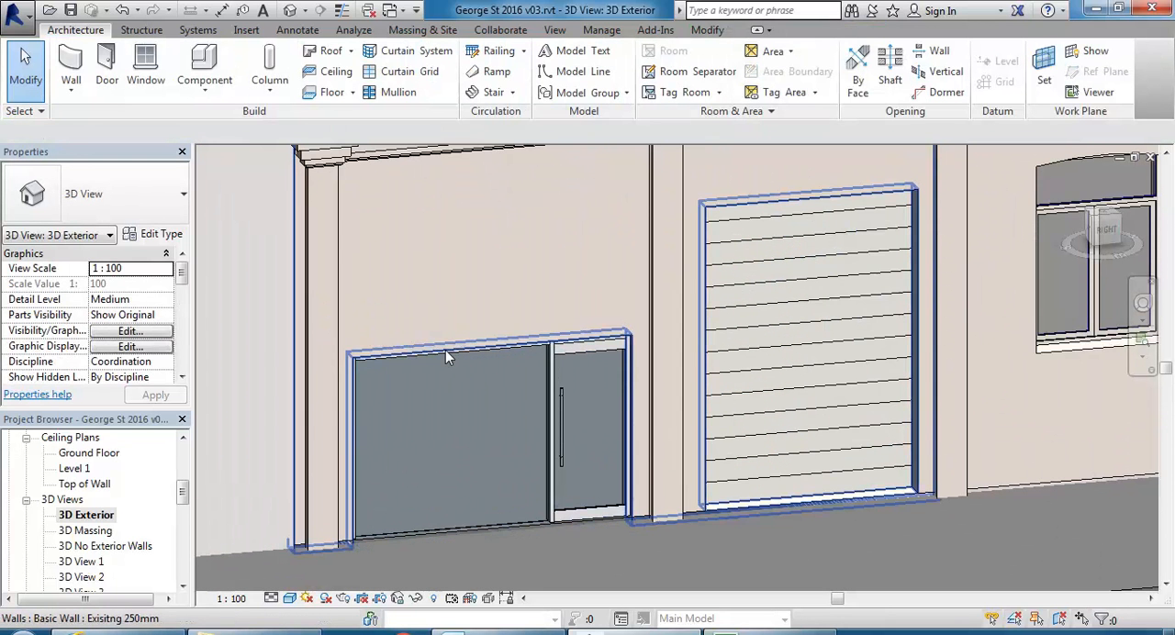
{"action": "left_click", "coordinate": [445, 354]}
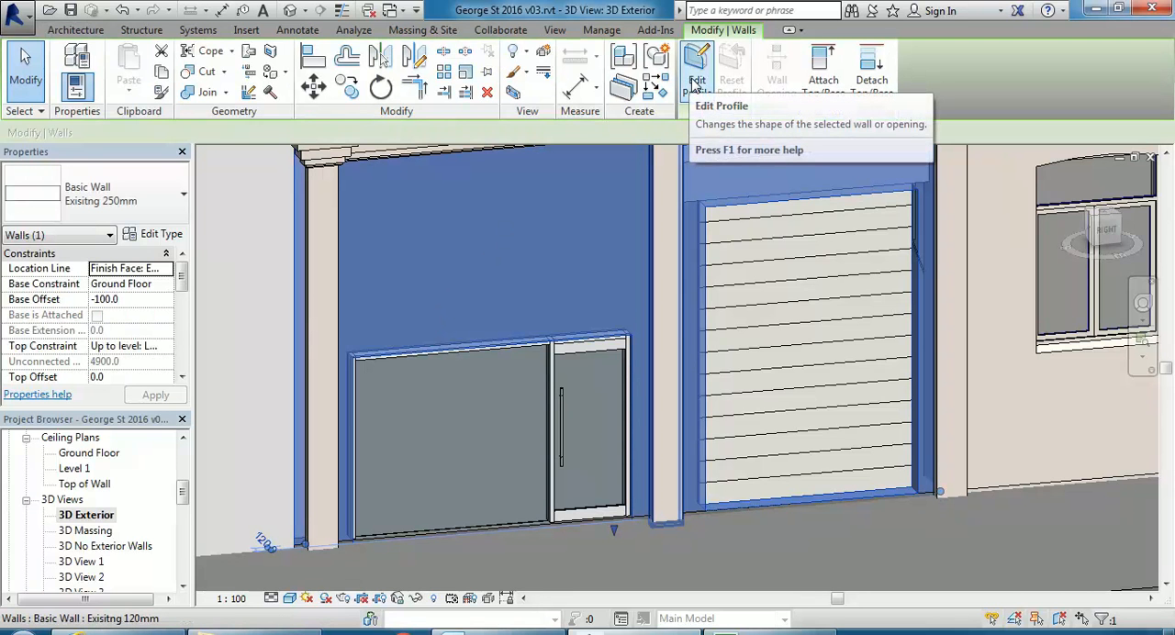
{"action": "key", "text": "Escape"}
Temporarily isolate the 250mm ground floor wall in the gap between the neighbouring buildings.
{"action": "scroll", "coordinate": [510, 241], "scroll_direction": "down", "scroll_amount": 3}
{"action": "middle_click_drag", "start_coordinate": [440, 249], "coordinate": [395, 374], "text": "shift"}
{"action": "left_click", "coordinate": [396, 373]}
{"action": "middle_click_drag", "start_coordinate": [401, 325], "coordinate": [407, 354], "text": "shift"}
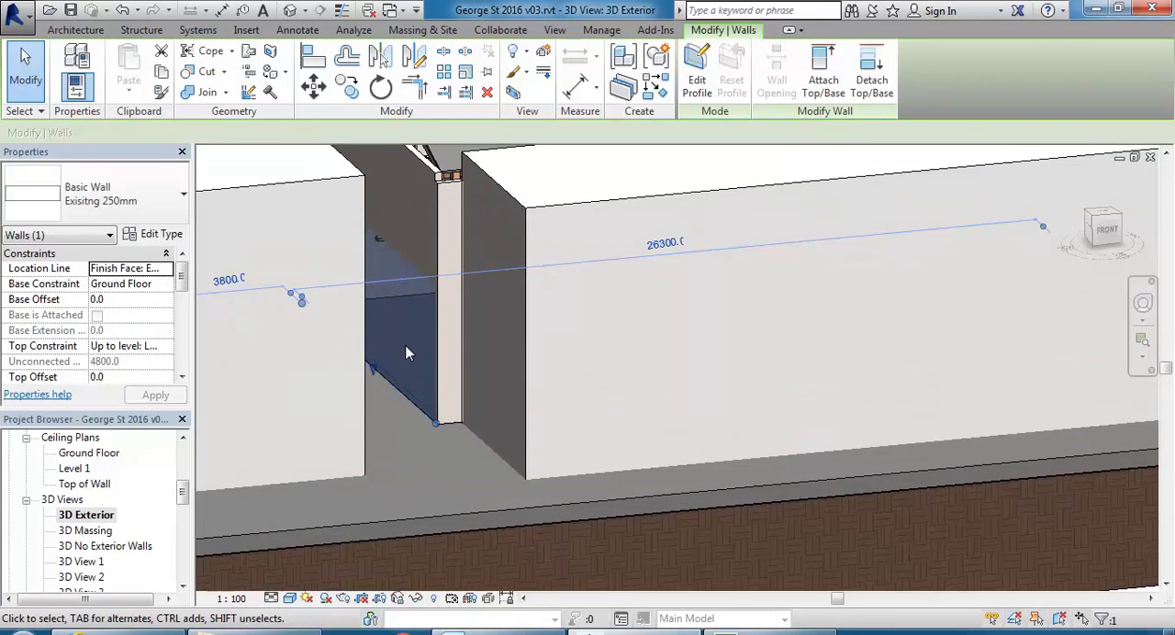
{"action": "left_click", "coordinate": [416, 598]}
{"action": "left_click", "coordinate": [458, 539]}
{"action": "middle_click_drag", "start_coordinate": [407, 459], "coordinate": [524, 525], "text": "shift"}
{"action": "left_click", "coordinate": [524, 525]}
{"action": "scroll", "coordinate": [506, 409], "scroll_direction": "up", "scroll_amount": 2}
Edit the isolated wall's profile and sketch a rectangle about 10200 by 3100 inside its outline.
{"action": "left_click", "coordinate": [577, 297]}
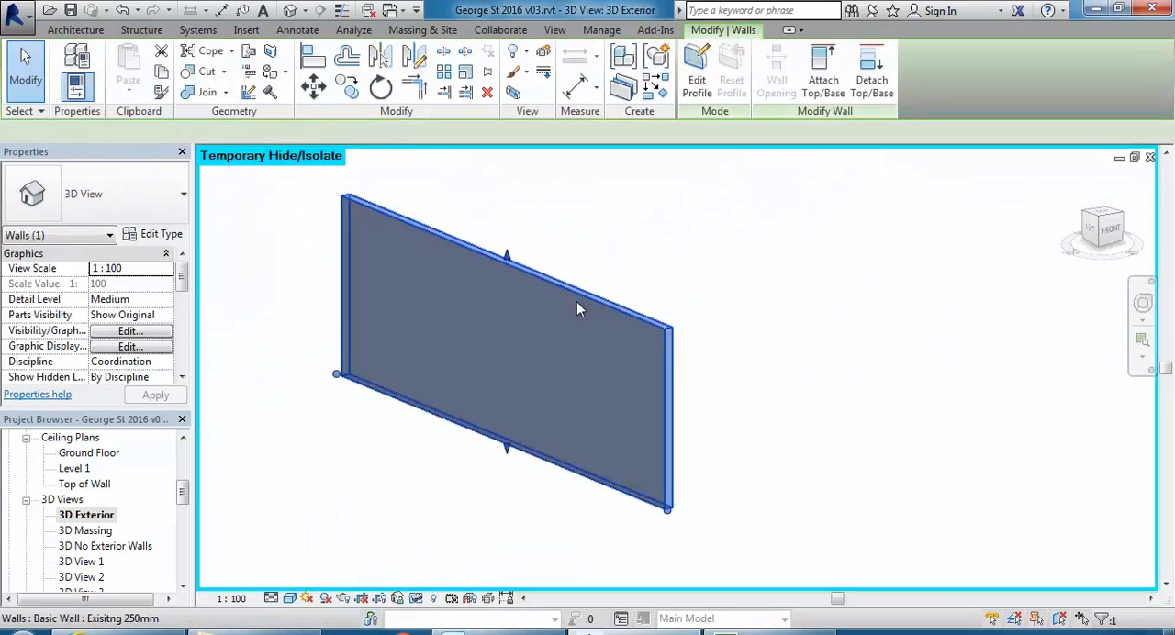
{"action": "left_click", "coordinate": [645, 243]}
{"action": "left_click", "coordinate": [584, 295]}
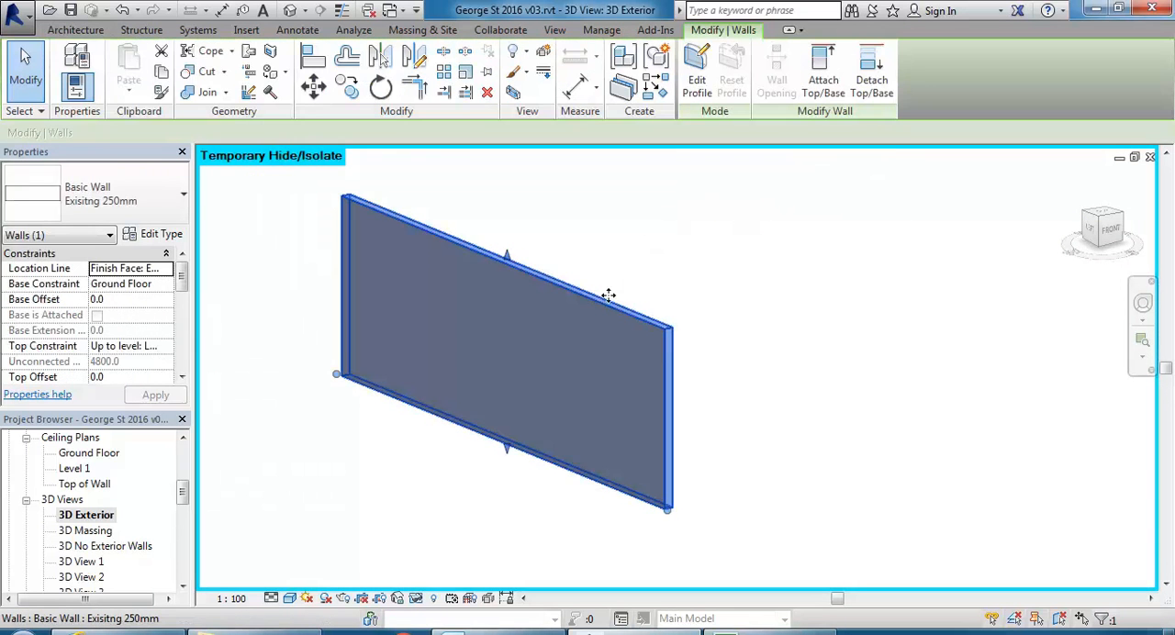
{"action": "left_click", "coordinate": [698, 69]}
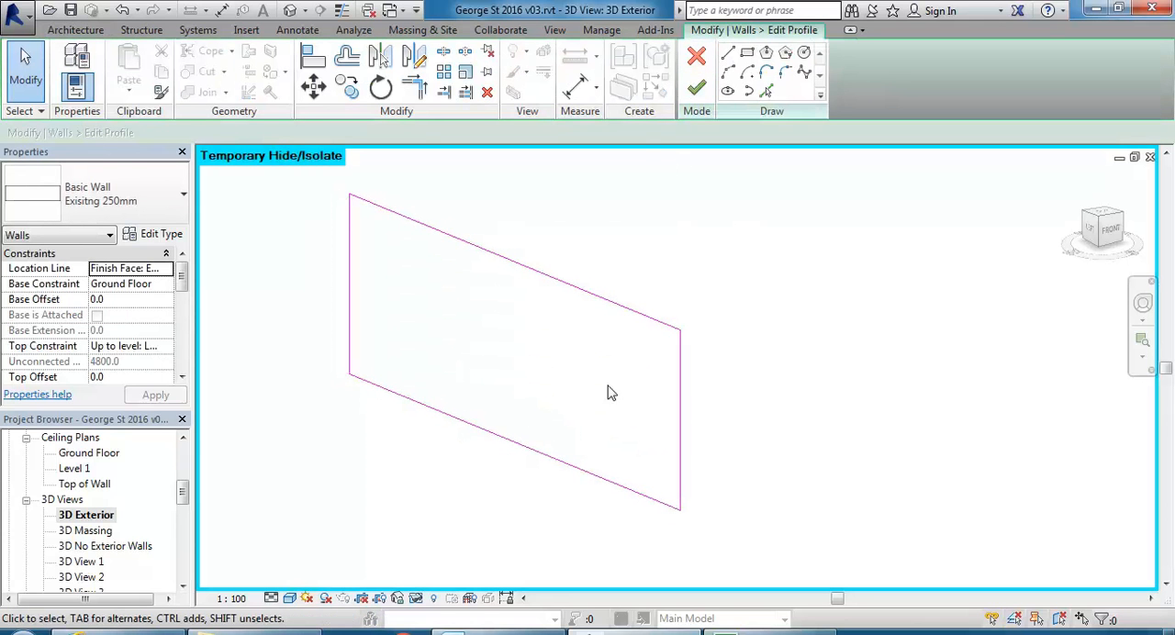
{"action": "left_click", "coordinate": [746, 53]}
{"action": "left_click", "coordinate": [397, 264]}
{"action": "left_click", "coordinate": [628, 473]}
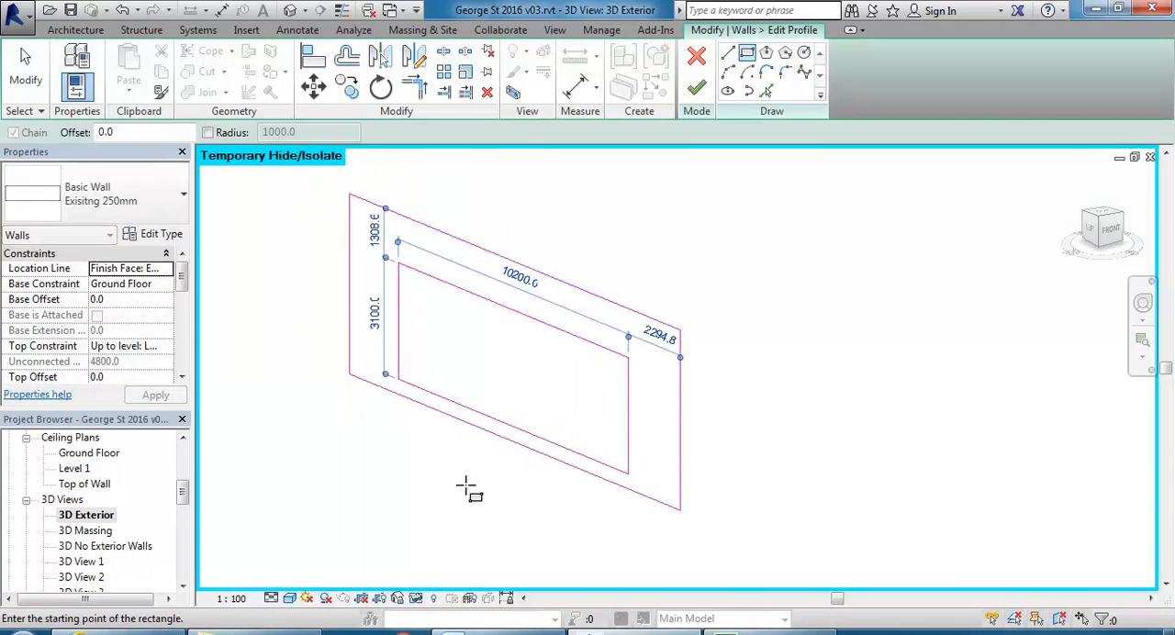
{"action": "key", "text": "Escape"}
Set the distance from each vertical side of the inner rectangle to the nearest wall end to 2000.
{"action": "left_click", "coordinate": [398, 374]}
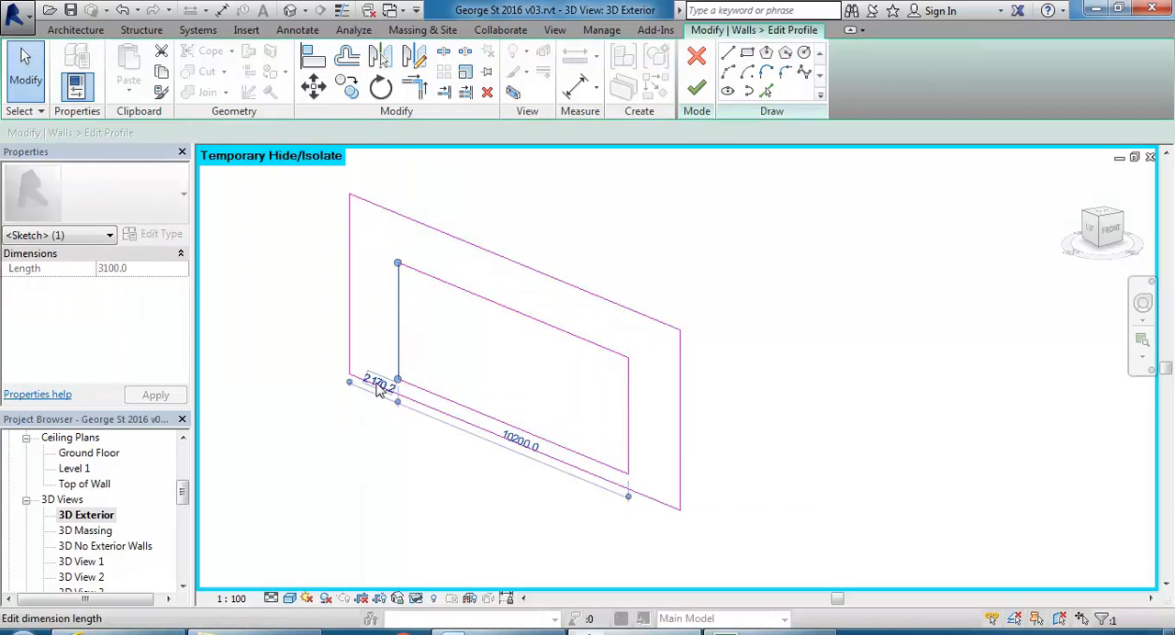
{"action": "left_click", "coordinate": [378, 383]}
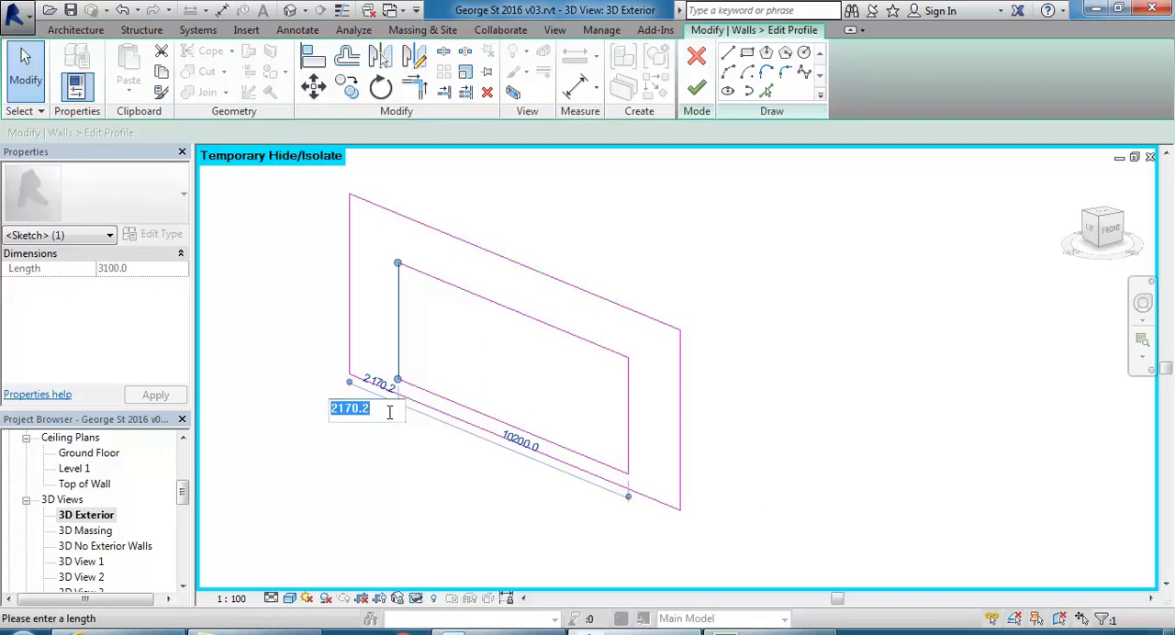
{"action": "key", "text": "Return"}
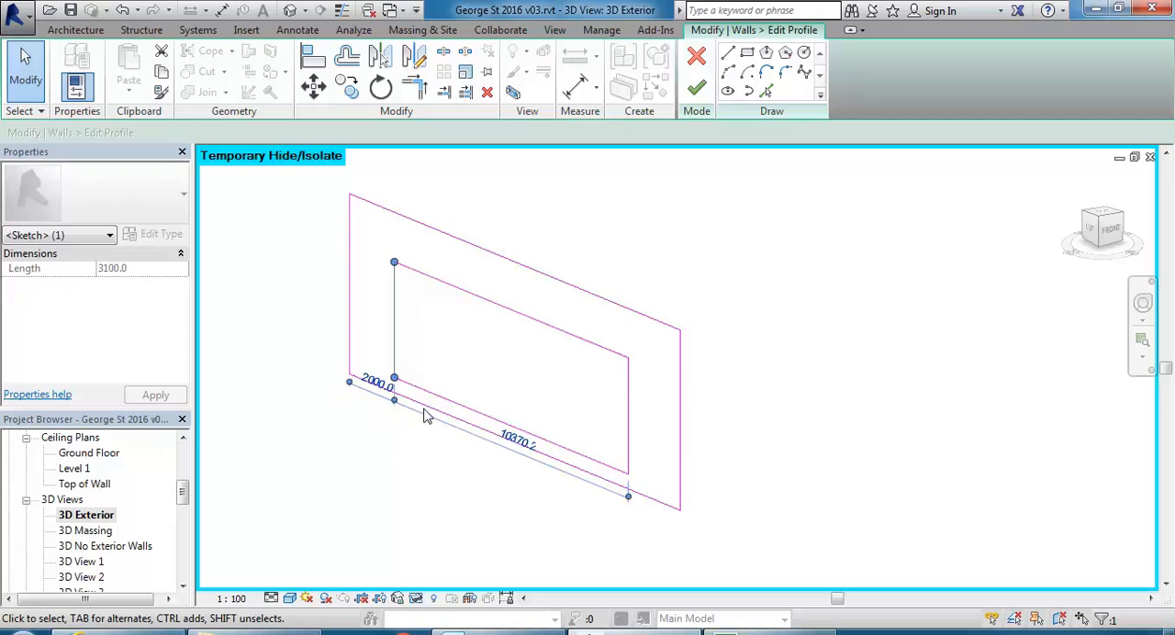
{"action": "left_click", "coordinate": [629, 409]}
{"action": "left_click", "coordinate": [655, 333]}
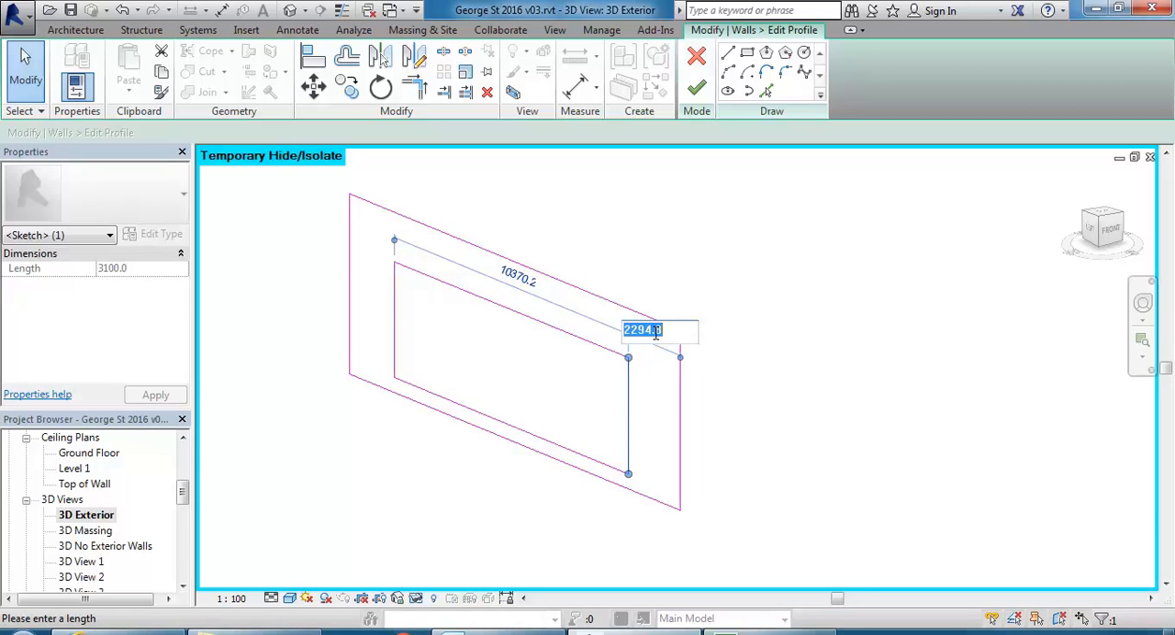
{"action": "type", "text": "2000"}
{"action": "key", "text": "Return"}
Set the gap between the inner rectangle's bottom line and the wall's base to 200.
{"action": "left_click", "coordinate": [540, 420]}
{"action": "left_click", "coordinate": [532, 437]}
{"action": "scroll", "coordinate": [624, 500], "scroll_direction": "up", "scroll_amount": 3}
{"action": "left_click", "coordinate": [657, 487]}
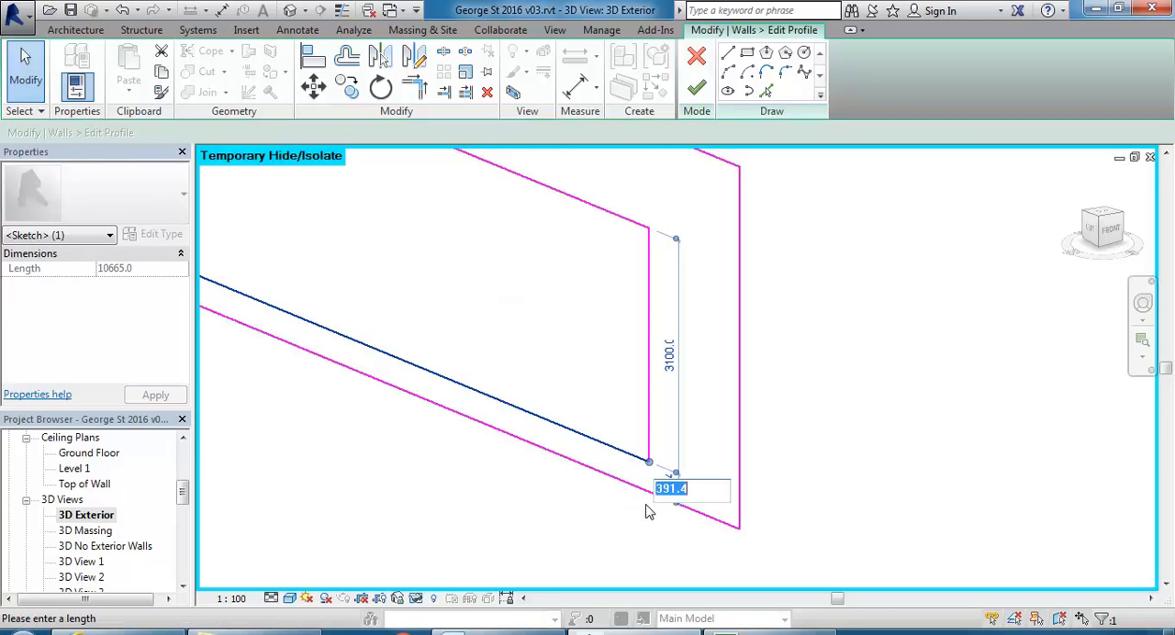
{"action": "type", "text": "200"}
{"action": "key", "text": "Return"}
Set the distance from the inner rectangle's top line to the wall's upper edge to 1200.
{"action": "left_click", "coordinate": [505, 329]}
{"action": "scroll", "coordinate": [516, 312], "scroll_direction": "down", "scroll_amount": 2}
{"action": "middle_click_drag", "start_coordinate": [523, 296], "coordinate": [590, 434]}
{"action": "left_click", "coordinate": [603, 380]}
{"action": "left_click", "coordinate": [327, 245]}
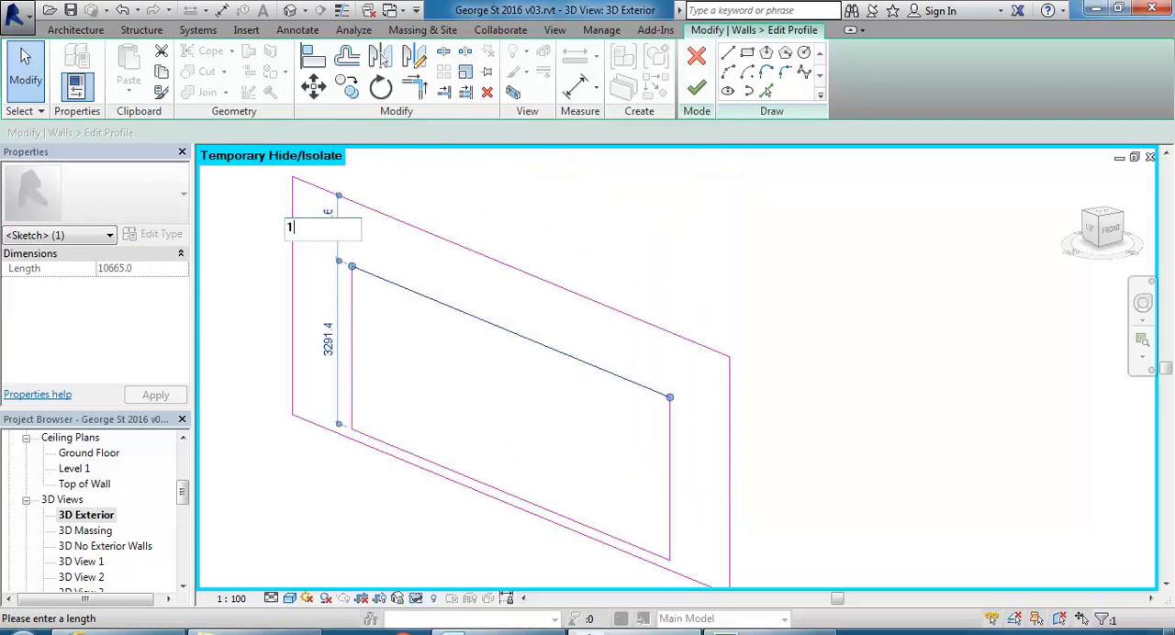
{"action": "type", "text": "1200"}
{"action": "key", "text": "Return"}
{"action": "left_click", "coordinate": [498, 383]}
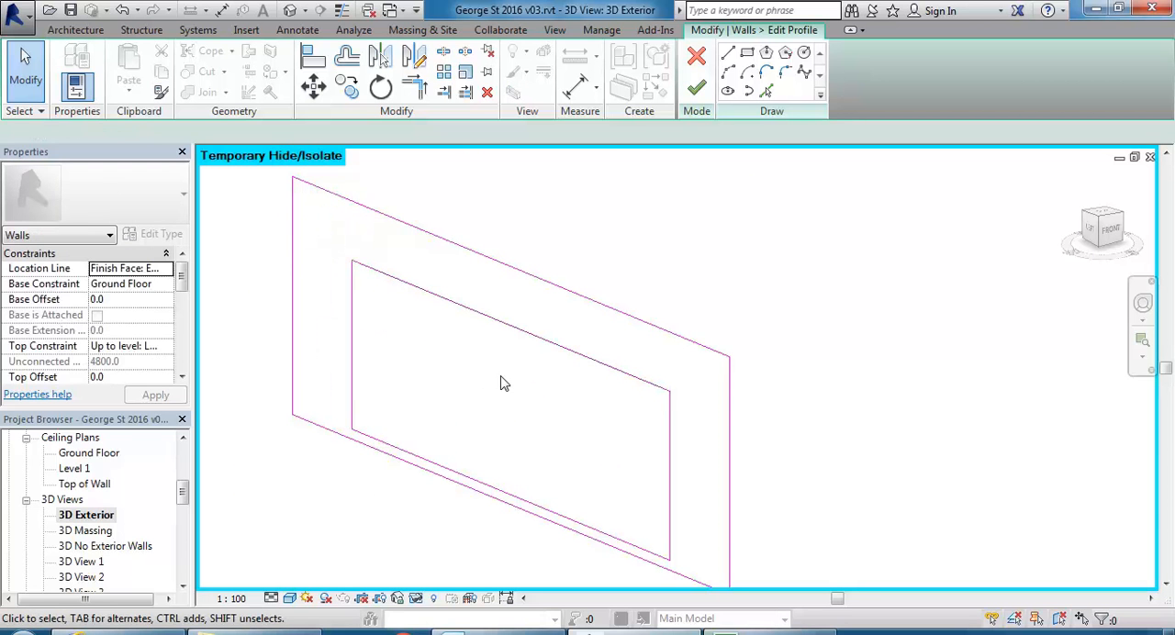
Finish the wall profile edit and reset the temporary isolation to bring the whole building back into view.
{"action": "left_click", "coordinate": [695, 89]}
{"action": "left_click", "coordinate": [500, 428]}
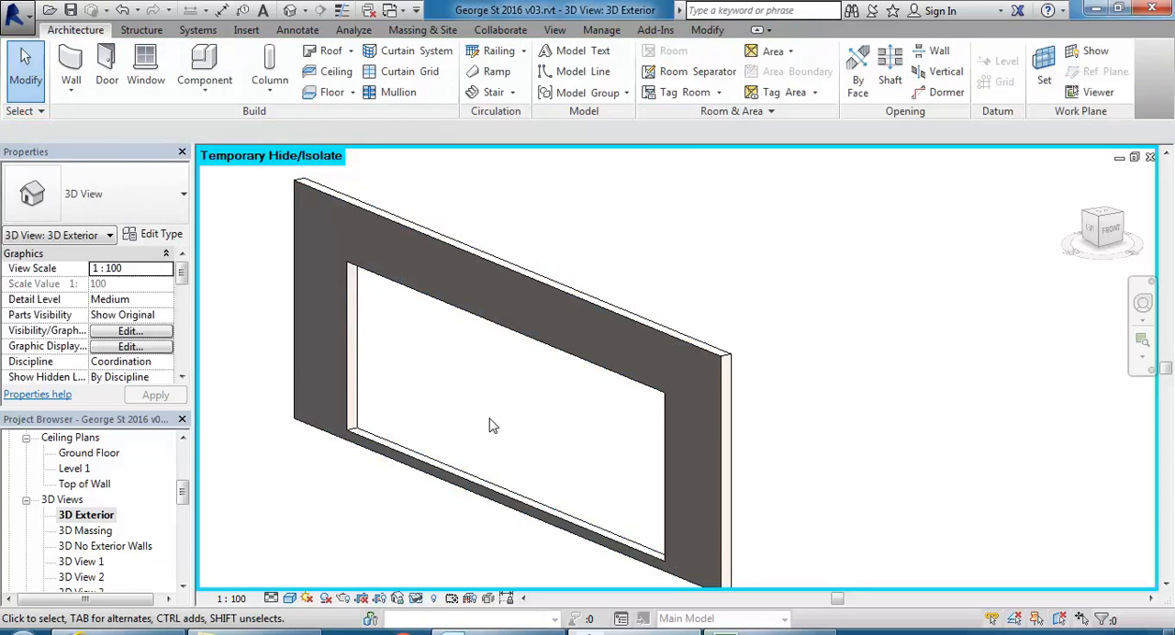
{"action": "left_click", "coordinate": [415, 598]}
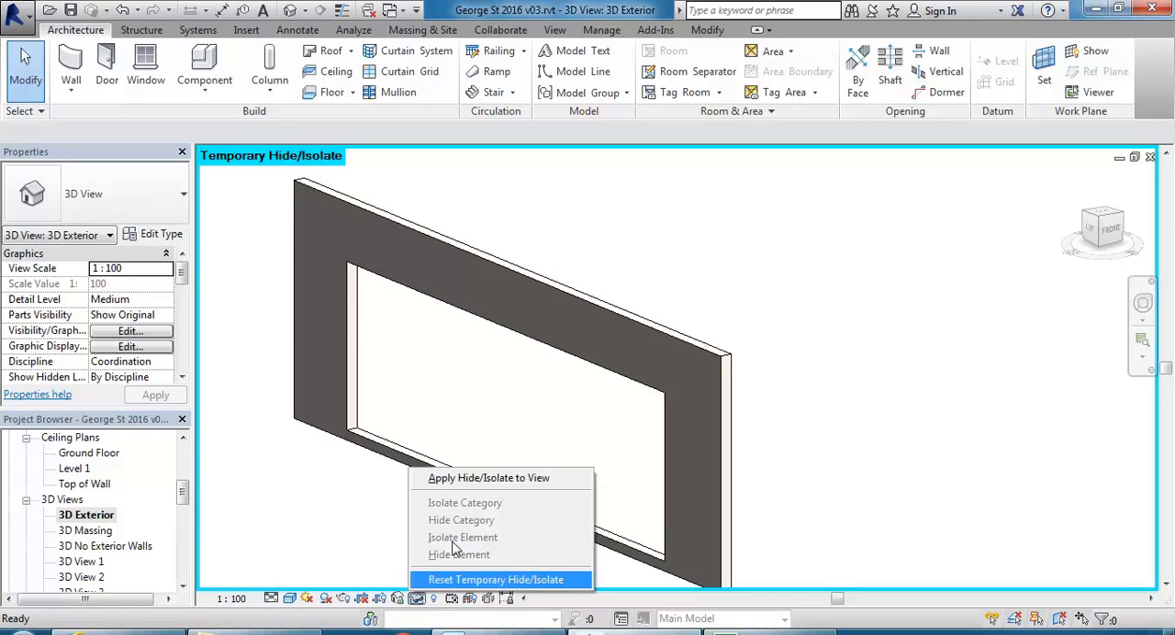
{"action": "left_click", "coordinate": [441, 577]}
{"action": "middle_click_drag", "start_coordinate": [432, 422], "coordinate": [432, 407]}
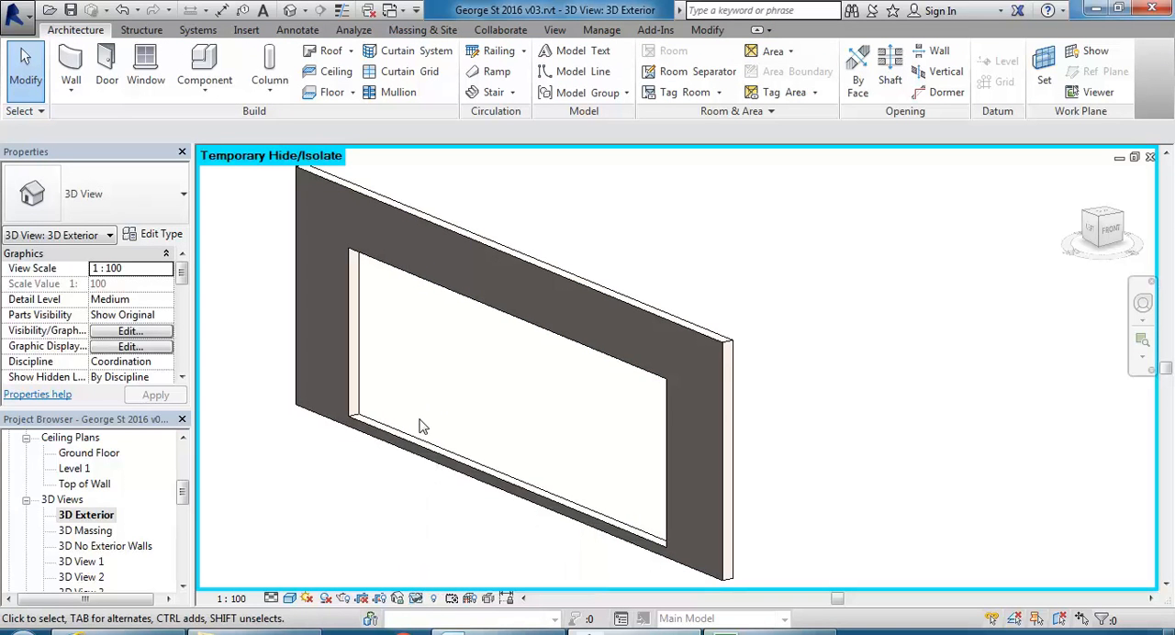
{"action": "left_click", "coordinate": [415, 599]}
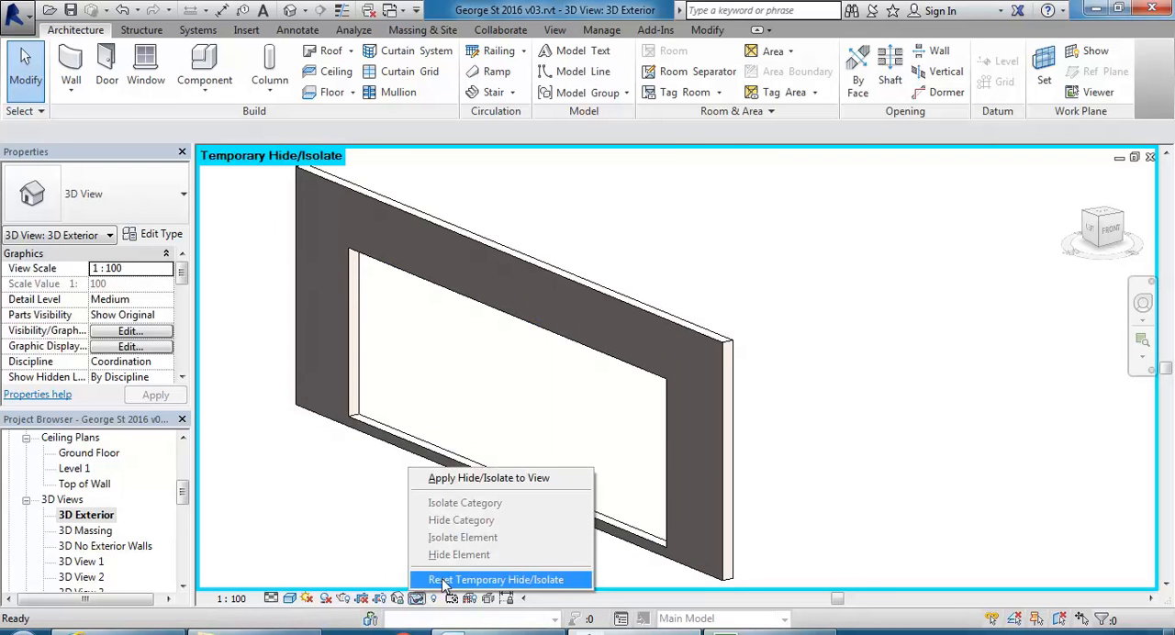
{"action": "left_click", "coordinate": [444, 585]}
{"action": "scroll", "coordinate": [466, 402], "scroll_direction": "down", "scroll_amount": 5}
{"action": "middle_click_drag", "start_coordinate": [469, 404], "coordinate": [442, 410], "text": "shift"}
{"action": "scroll", "coordinate": [442, 409], "scroll_direction": "up", "scroll_amount": 5}
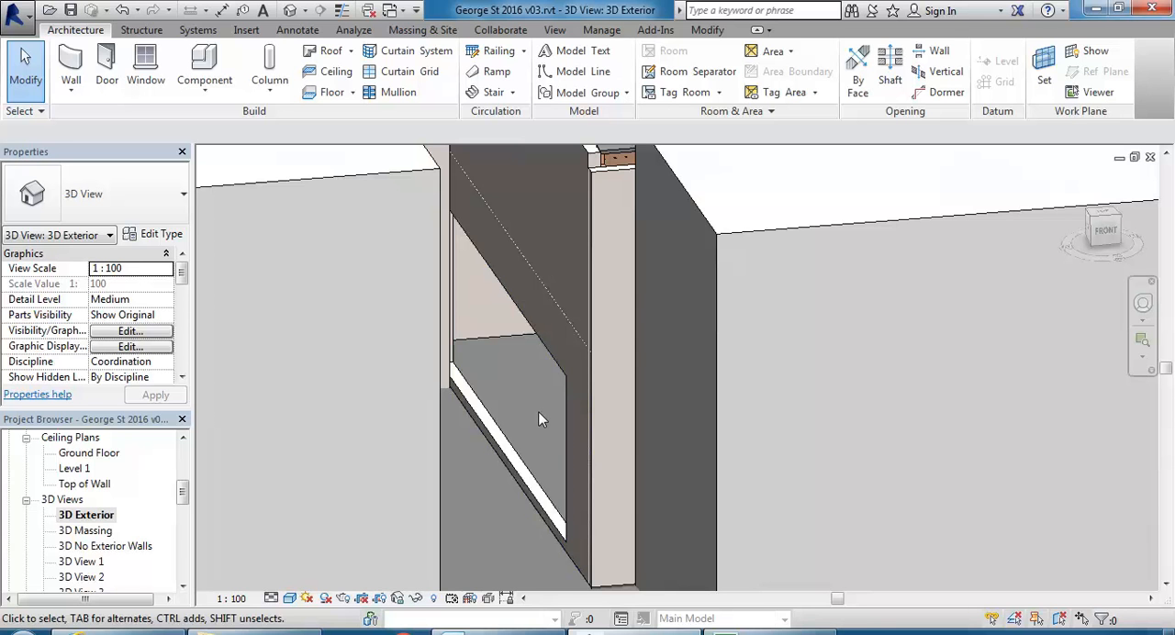
{"action": "middle_click_drag", "start_coordinate": [514, 395], "coordinate": [568, 388]}
{"action": "scroll", "coordinate": [567, 388], "scroll_direction": "up", "scroll_amount": 1}
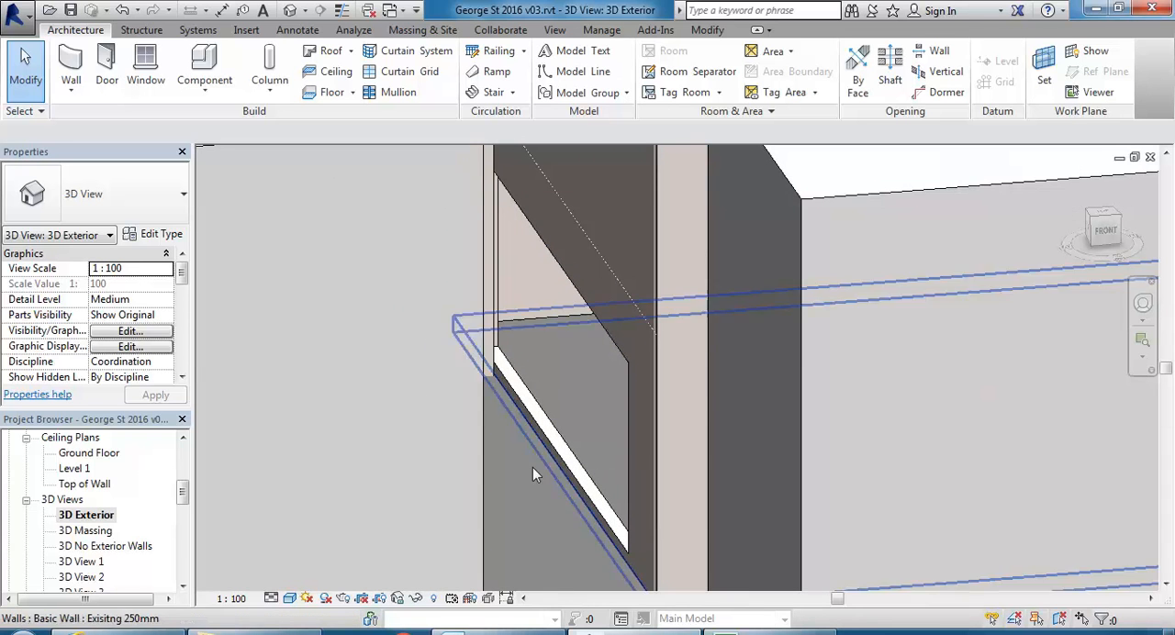
Open the Ground Floor plan and locate the wall with the new opening beside the stair.
{"action": "scroll", "coordinate": [182, 491], "scroll_direction": "up", "scroll_amount": 4}
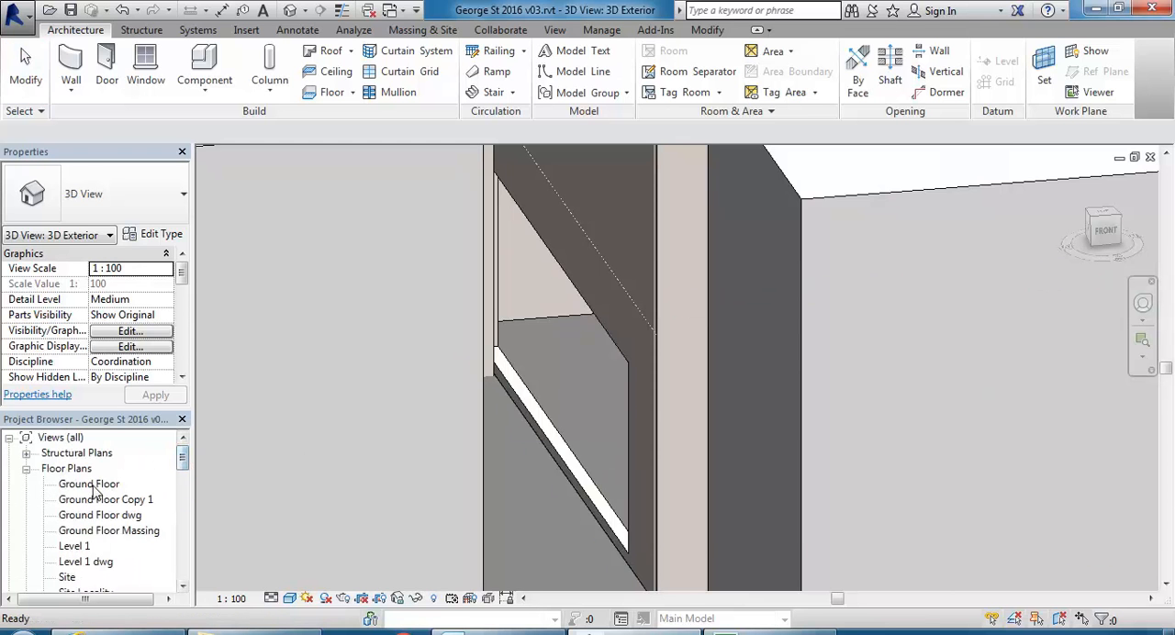
{"action": "double_click", "coordinate": [92, 484]}
{"action": "scroll", "coordinate": [454, 370], "scroll_direction": "down", "scroll_amount": 6}
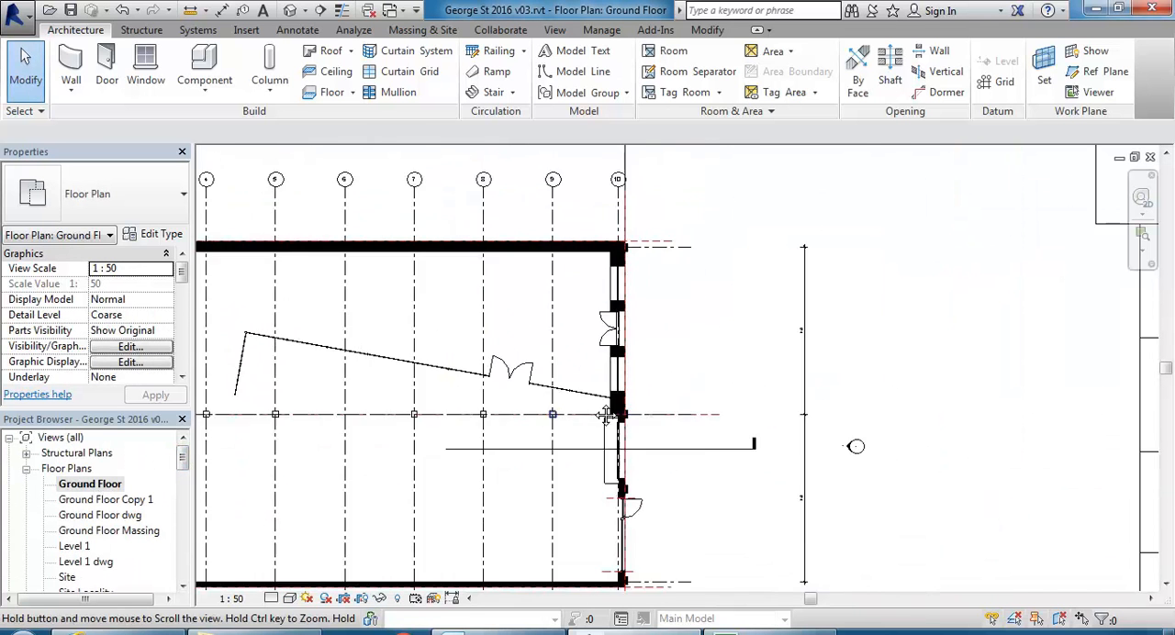
{"action": "scroll", "coordinate": [323, 373], "scroll_direction": "up", "scroll_amount": 2}
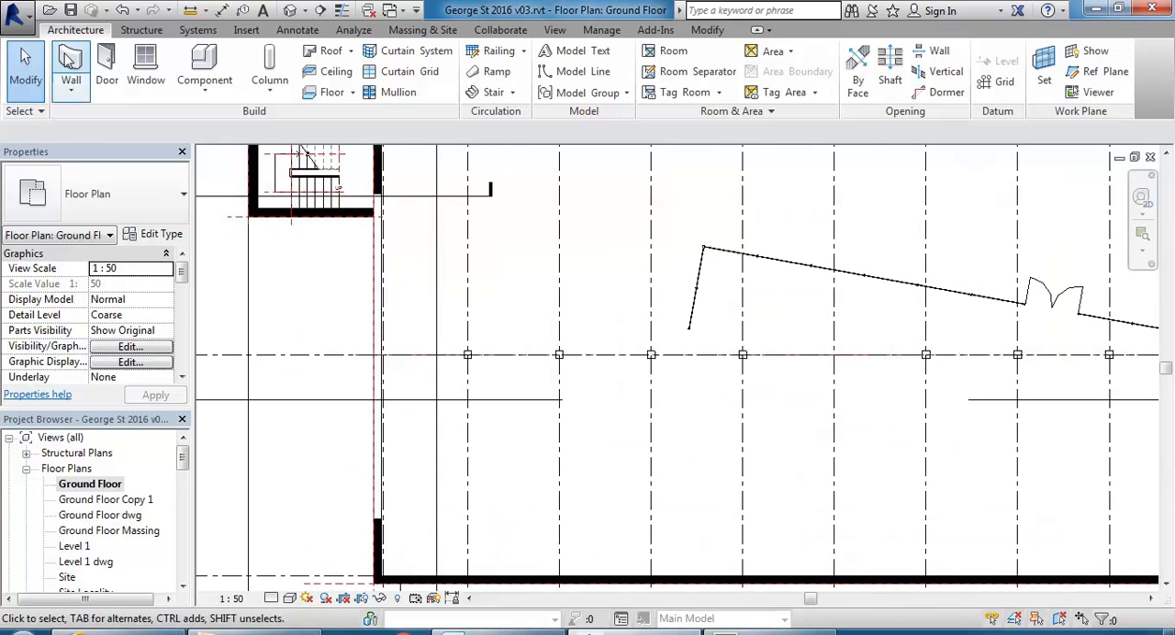
{"action": "scroll", "coordinate": [403, 248], "scroll_direction": "up", "scroll_amount": 2}
{"action": "left_click", "coordinate": [377, 240]}
{"action": "scroll", "coordinate": [386, 249], "scroll_direction": "up", "scroll_amount": 1}
{"action": "scroll", "coordinate": [394, 252], "scroll_direction": "up", "scroll_amount": 1}
{"action": "left_click_drag", "start_coordinate": [393, 243], "coordinate": [408, 345]}
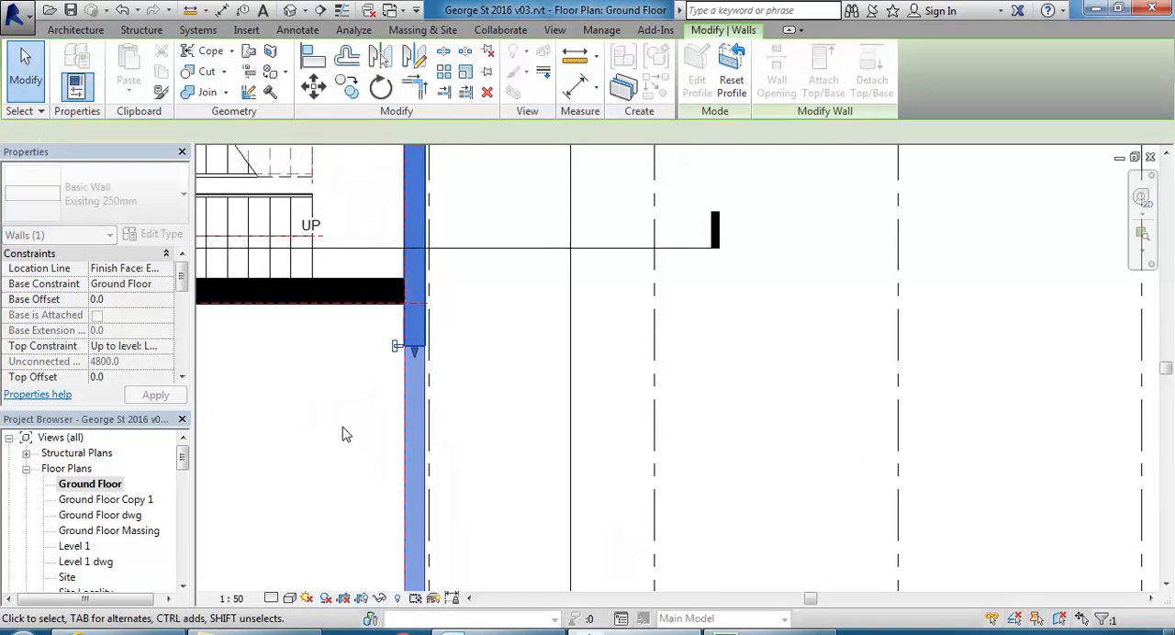
{"action": "left_click", "coordinate": [343, 433]}
{"action": "scroll", "coordinate": [380, 294], "scroll_direction": "down", "scroll_amount": 4}
{"action": "scroll", "coordinate": [383, 325], "scroll_direction": "up", "scroll_amount": 2}
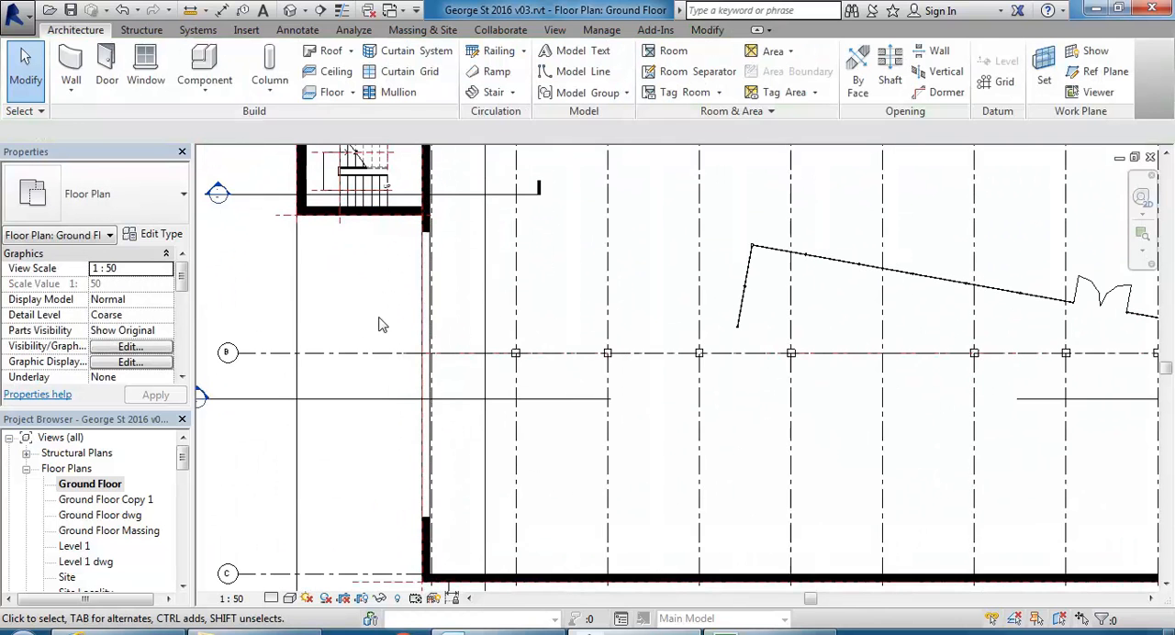
Draw a 1800 wide curtain wall along the existing wall's centreline, from one end of the new opening to the other.
{"action": "left_click", "coordinate": [70, 75]}
{"action": "left_click", "coordinate": [117, 211]}
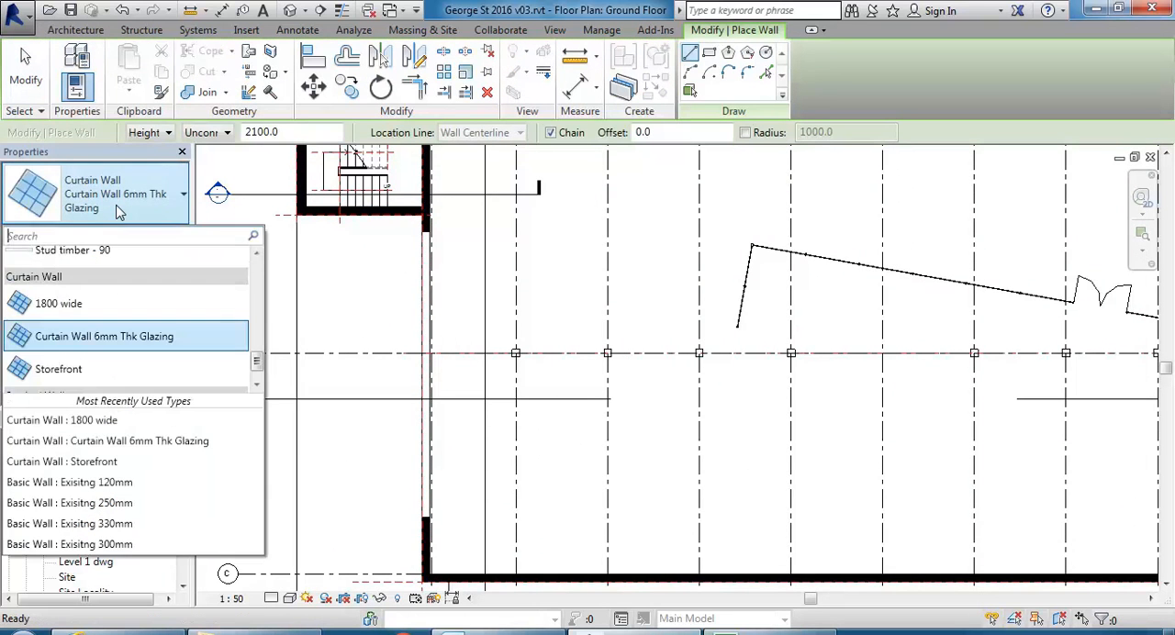
{"action": "left_click", "coordinate": [77, 305]}
{"action": "scroll", "coordinate": [477, 207], "scroll_direction": "up", "scroll_amount": 5}
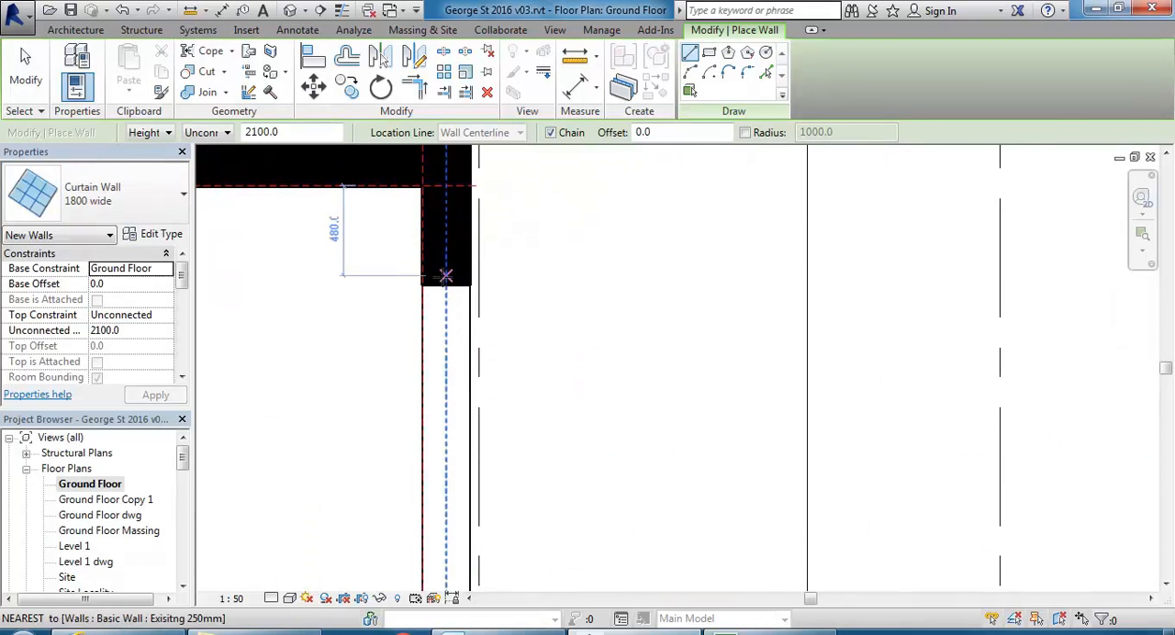
{"action": "left_click", "coordinate": [445, 285]}
{"action": "scroll", "coordinate": [455, 309], "scroll_direction": "down", "scroll_amount": 7}
{"action": "middle_click_drag", "start_coordinate": [445, 482], "coordinate": [444, 140]}
{"action": "scroll", "coordinate": [456, 448], "scroll_direction": "up", "scroll_amount": 5}
{"action": "middle_click_drag", "start_coordinate": [358, 255], "coordinate": [439, 474]}
{"action": "scroll", "coordinate": [503, 388], "scroll_direction": "up", "scroll_amount": 2}
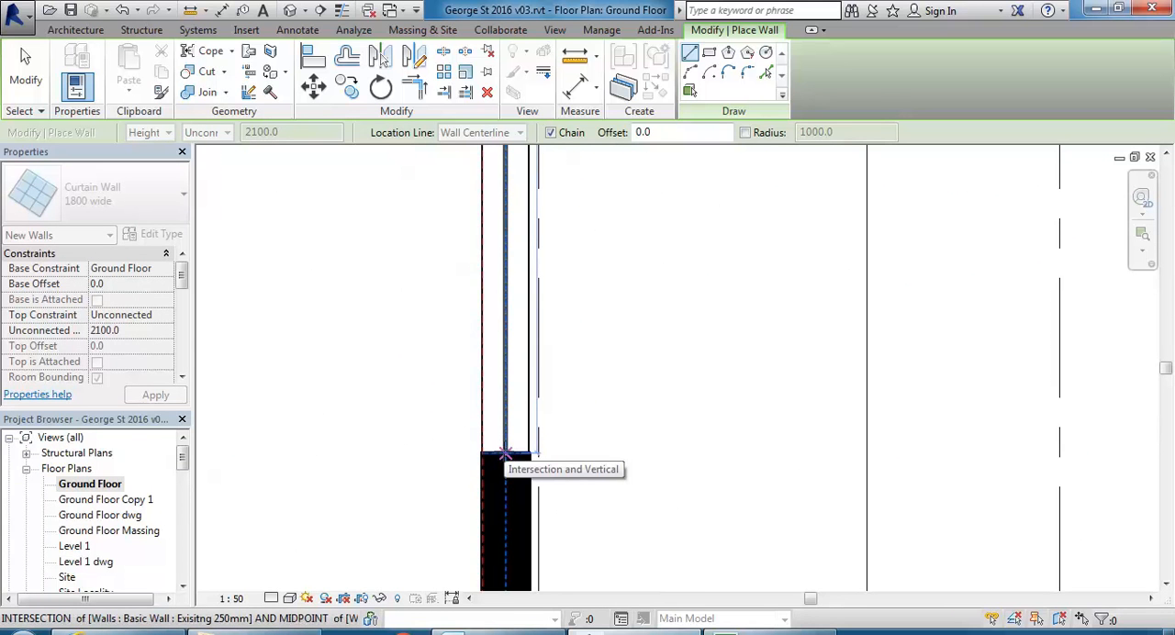
{"action": "left_click", "coordinate": [504, 452]}
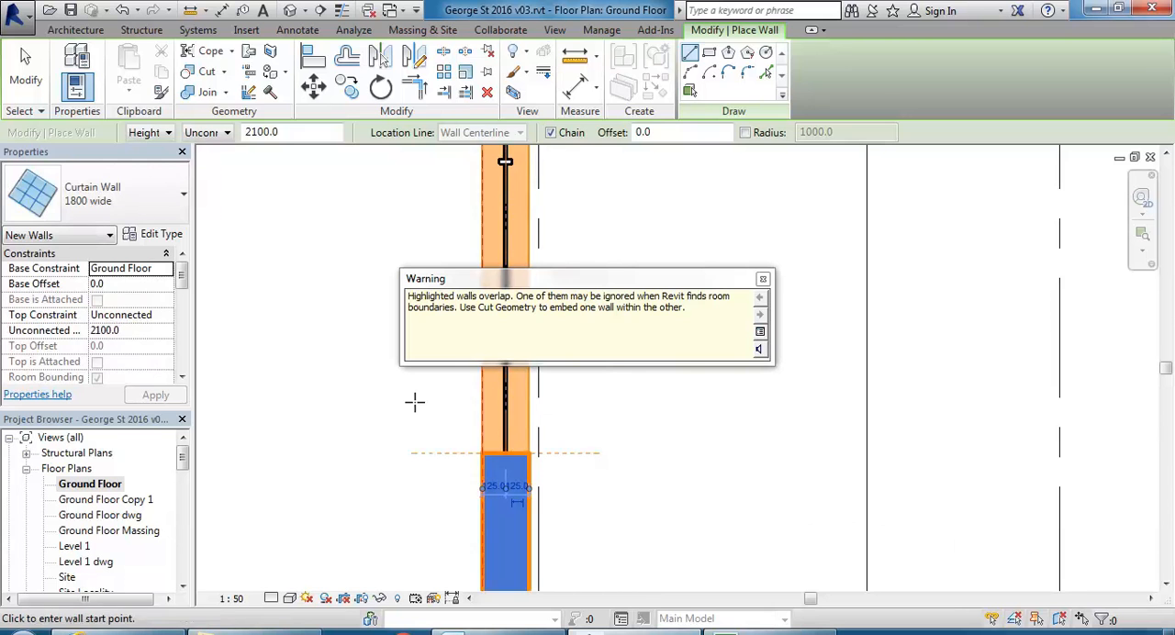
{"action": "key", "text": "Escape"}
{"action": "key", "text": "Escape"}
Select the new curtain wall and show it in the 3D Exterior view.
{"action": "scroll", "coordinate": [381, 460], "scroll_direction": "down", "scroll_amount": 2}
{"action": "scroll", "coordinate": [395, 398], "scroll_direction": "down", "scroll_amount": 2}
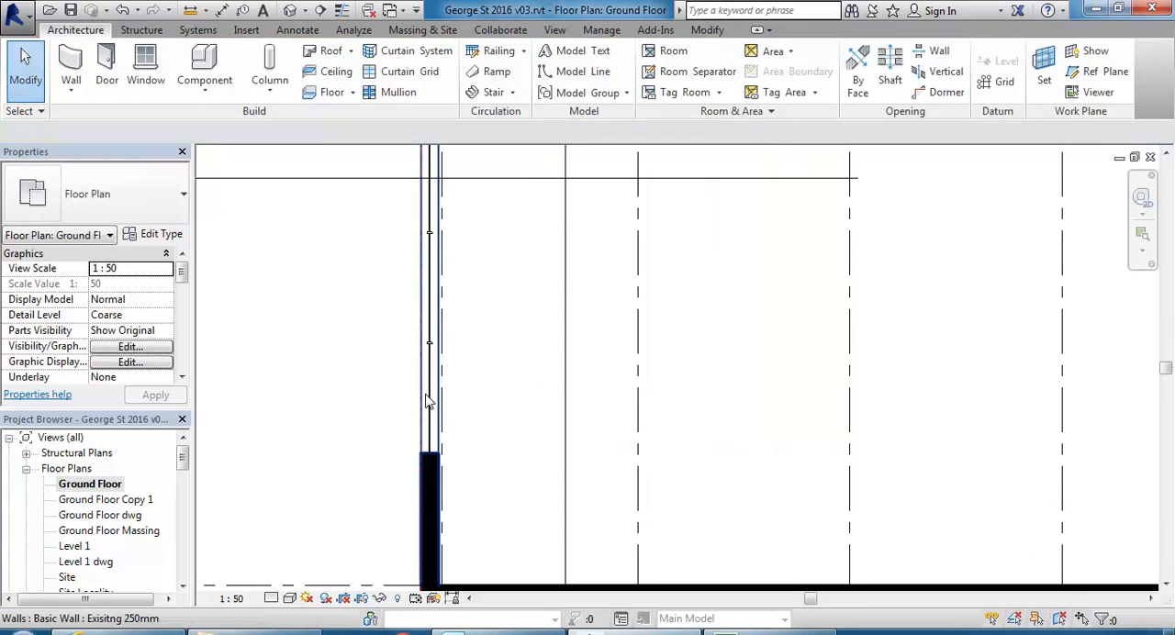
{"action": "left_click", "coordinate": [430, 399]}
{"action": "key", "text": "Escape"}
{"action": "scroll", "coordinate": [119, 506], "scroll_direction": "down", "scroll_amount": 5}
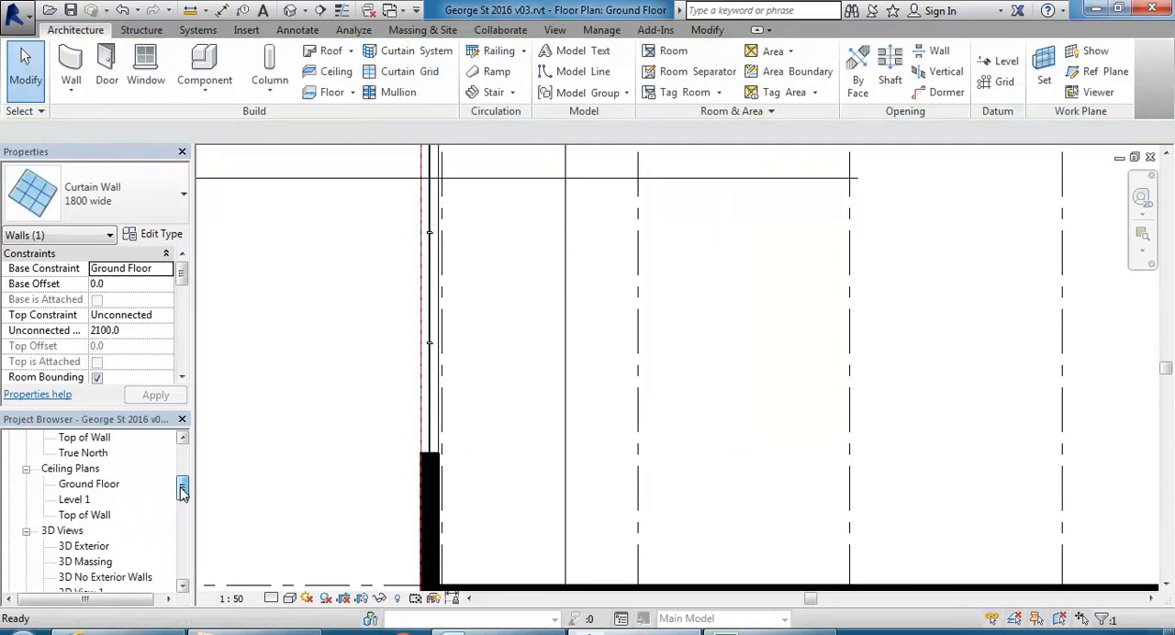
{"action": "double_click", "coordinate": [83, 499]}
{"action": "middle_click_drag", "start_coordinate": [635, 378], "coordinate": [576, 387], "text": "shift"}
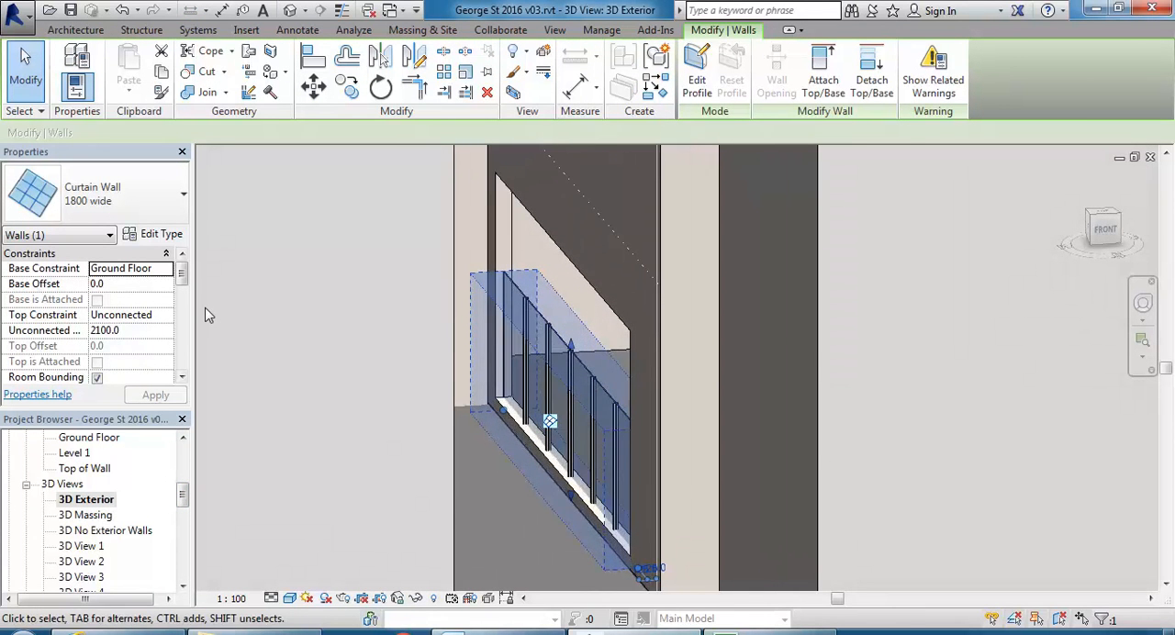
Stretch the curtain wall's bottom and top edges to fit the opening, with a base offset of about 198 and height of about 3319.
{"action": "scroll", "coordinate": [566, 497], "scroll_direction": "up", "scroll_amount": 2}
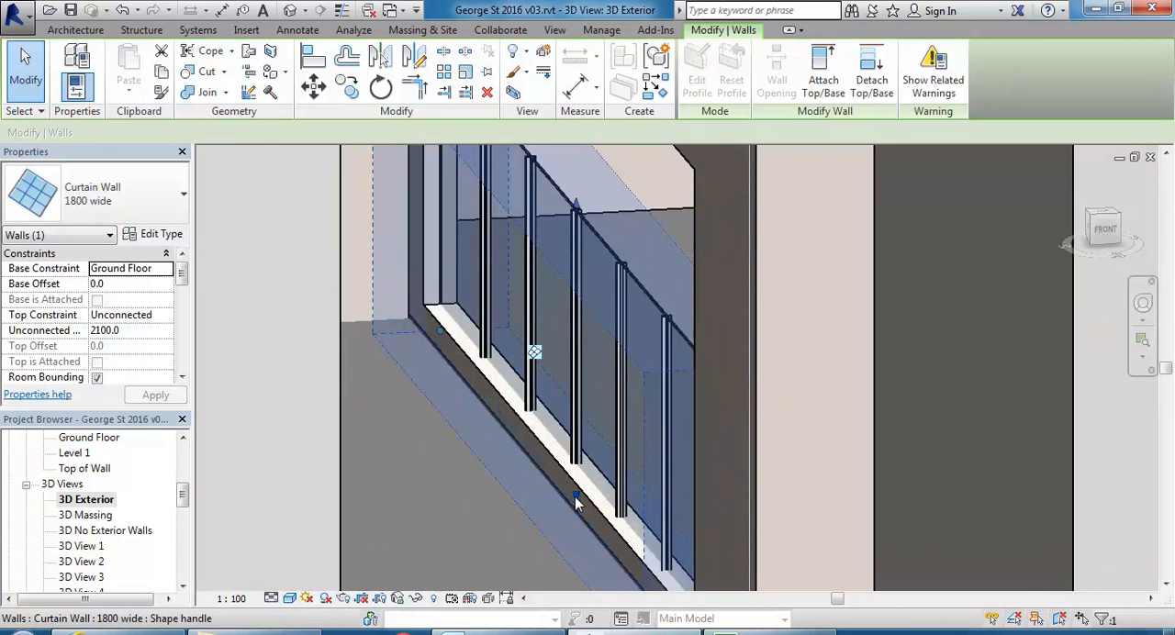
{"action": "left_click_drag", "start_coordinate": [574, 494], "coordinate": [575, 462]}
{"action": "middle_click_drag", "start_coordinate": [506, 409], "coordinate": [479, 421]}
{"action": "middle_click_drag", "start_coordinate": [562, 323], "coordinate": [574, 311], "text": "shift"}
{"action": "left_click_drag", "start_coordinate": [575, 264], "coordinate": [593, 121]}
{"action": "middle_click_drag", "start_coordinate": [627, 314], "coordinate": [603, 430]}
{"action": "left_click_drag", "start_coordinate": [551, 241], "coordinate": [556, 183]}
{"action": "scroll", "coordinate": [587, 370], "scroll_direction": "down", "scroll_amount": 2}
{"action": "mouse_move", "coordinate": [585, 386]}
{"action": "middle_mouse_down", "text": "shift"}
{"action": "mouse_move", "coordinate": [596, 395]}
{"action": "mouse_move", "coordinate": [576, 402]}
{"action": "middle_mouse_up", "text": "shift"}
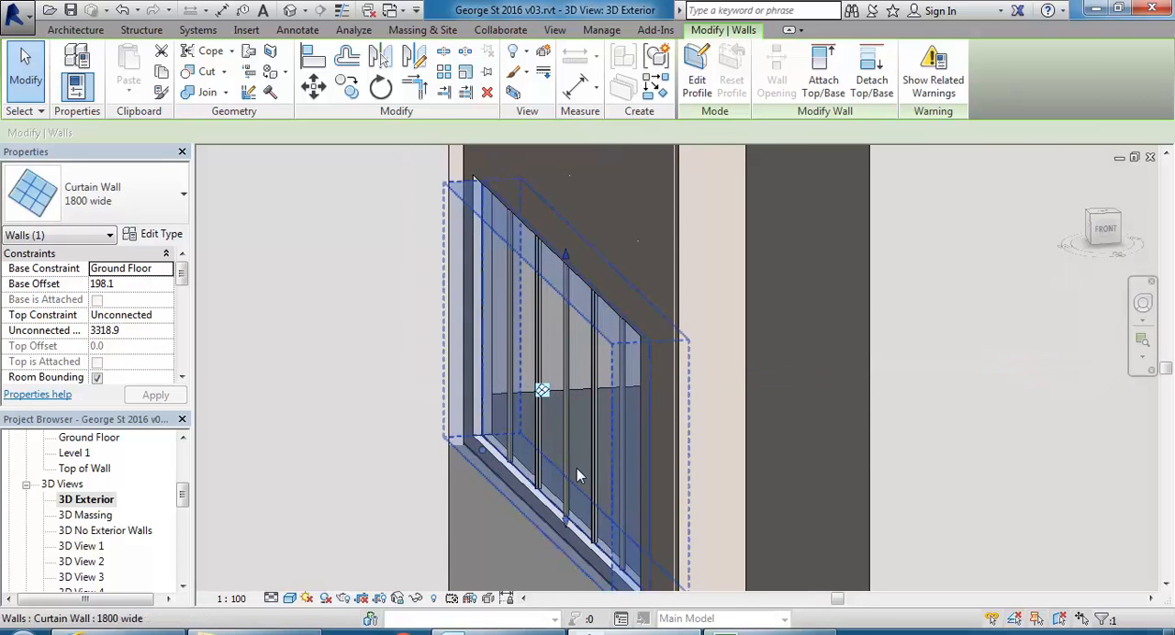
Stretch the curtain wall's top edge up against the head of the opening, to a height of about 3369.
{"action": "key", "text": "Escape"}
{"action": "middle_click_drag", "start_coordinate": [562, 443], "coordinate": [611, 340], "text": "shift"}
{"action": "left_click", "coordinate": [648, 264]}
{"action": "middle_click_drag", "start_coordinate": [648, 264], "coordinate": [569, 345], "text": "shift"}
{"action": "mouse_move", "coordinate": [569, 345]}
{"action": "left_mouse_down"}
{"action": "mouse_move", "coordinate": [569, 328]}
{"action": "mouse_move", "coordinate": [566, 362]}
{"action": "left_mouse_up"}
{"action": "middle_click_drag", "start_coordinate": [565, 362], "coordinate": [574, 387], "text": "shift"}
{"action": "key", "text": "Escape"}
Duplicate the selected curtain wall's type as "1800 x 2100 wide".
{"action": "middle_click_drag", "start_coordinate": [600, 435], "coordinate": [530, 434], "text": "shift"}
{"action": "scroll", "coordinate": [542, 500], "scroll_direction": "up", "scroll_amount": 3}
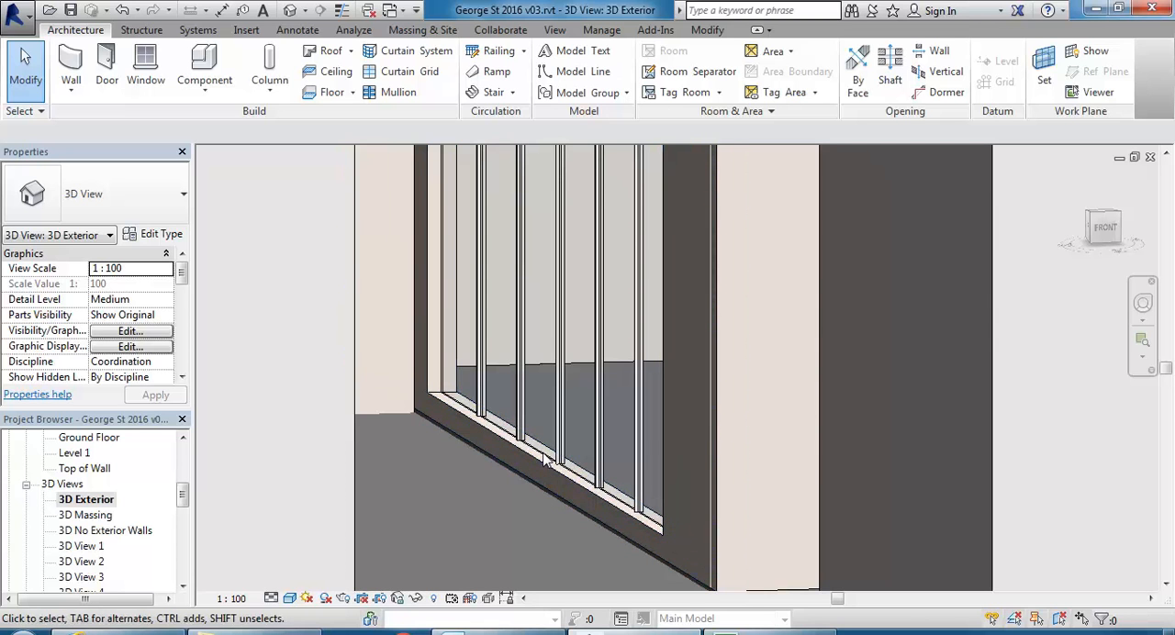
{"action": "left_click", "coordinate": [517, 440]}
{"action": "scroll", "coordinate": [451, 409], "scroll_direction": "down", "scroll_amount": 3}
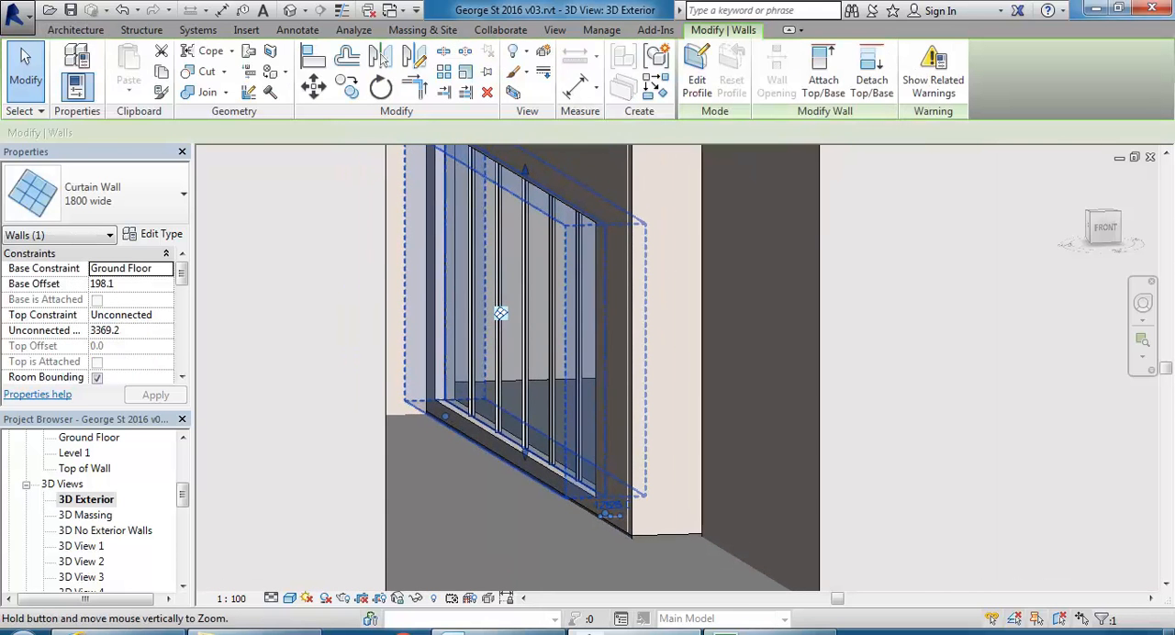
{"action": "mouse_move", "coordinate": [518, 409]}
{"action": "middle_mouse_down", "text": "shift"}
{"action": "mouse_move", "coordinate": [532, 406]}
{"action": "mouse_move", "coordinate": [520, 409]}
{"action": "middle_mouse_up", "text": "shift"}
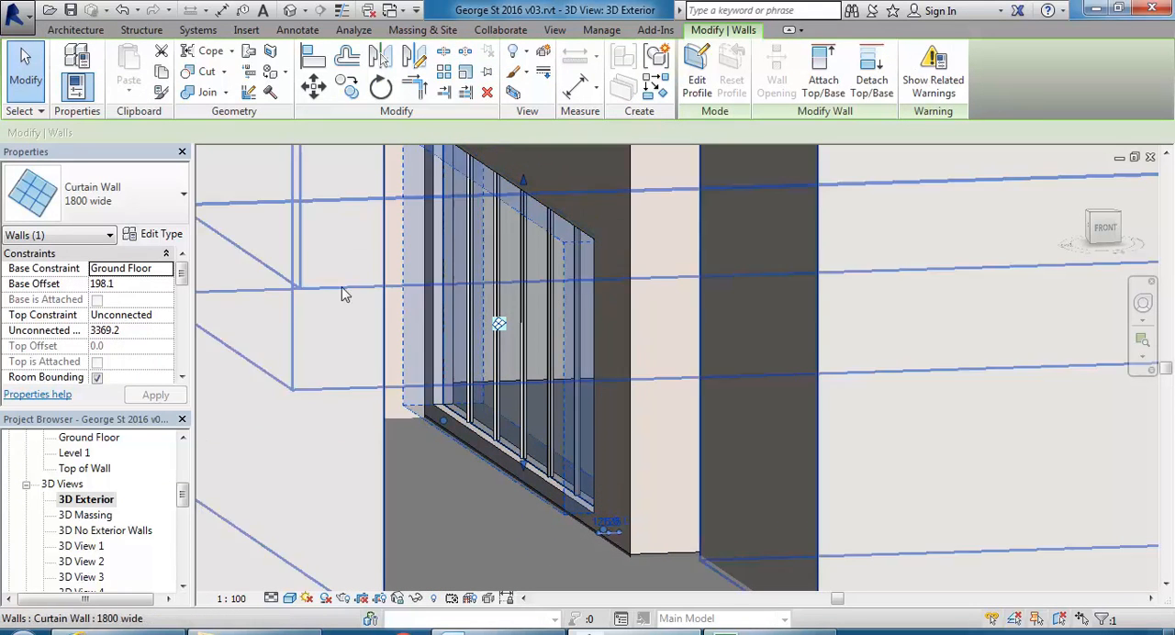
{"action": "left_click", "coordinate": [172, 235]}
{"action": "left_click", "coordinate": [450, 134]}
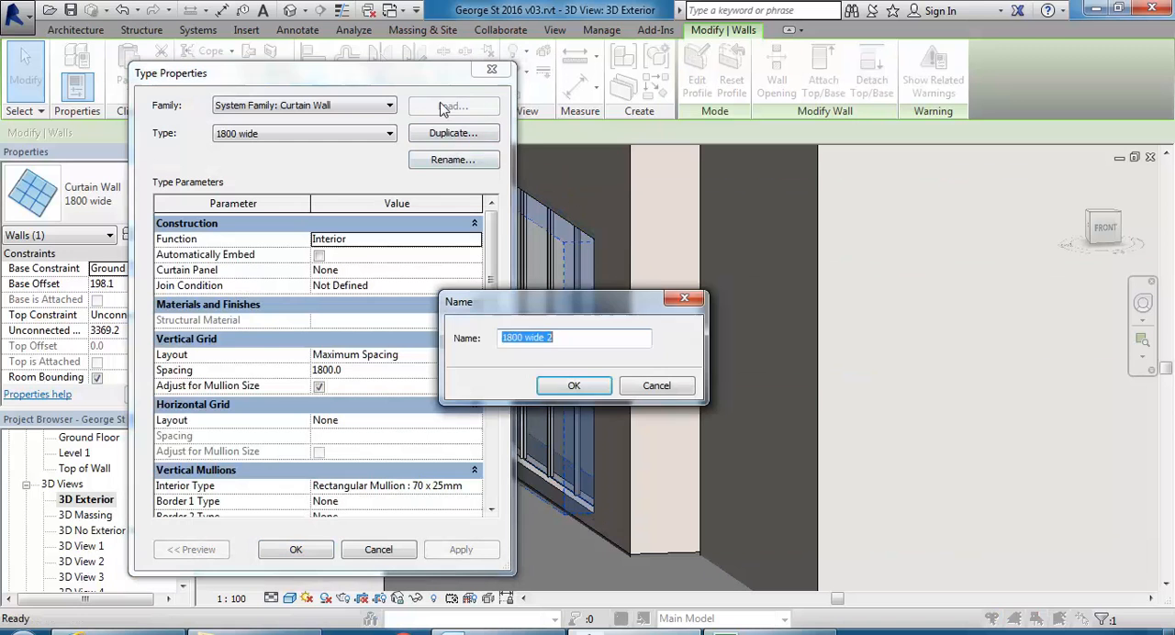
{"action": "left_click", "coordinate": [556, 337]}
{"action": "key", "text": "BackSpace"}
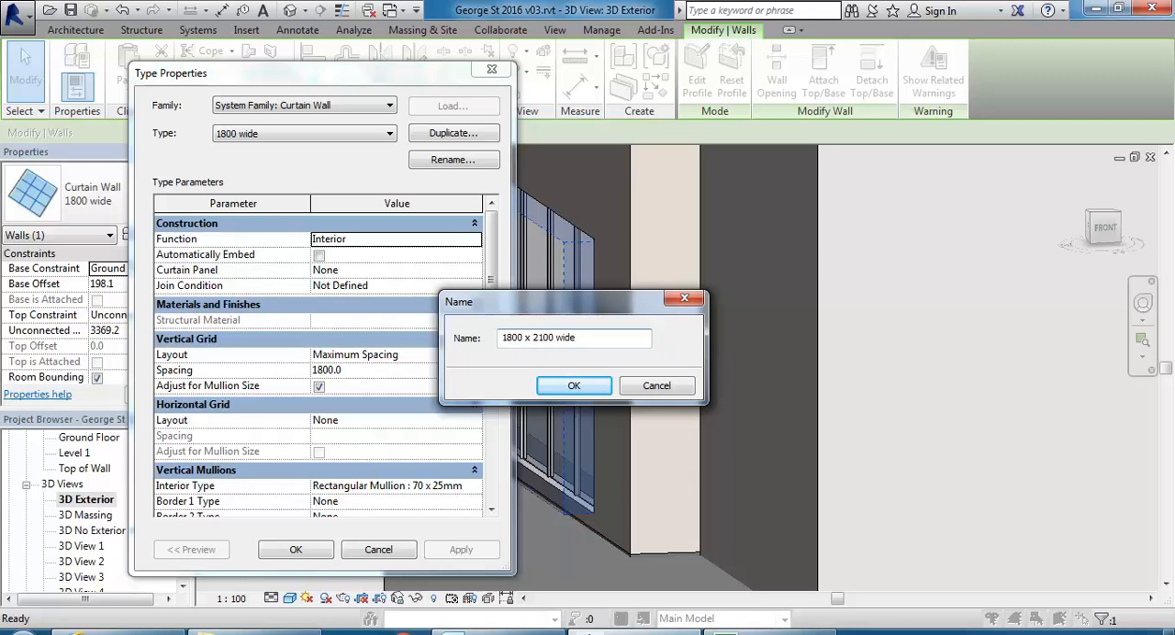
{"action": "left_click", "coordinate": [555, 387]}
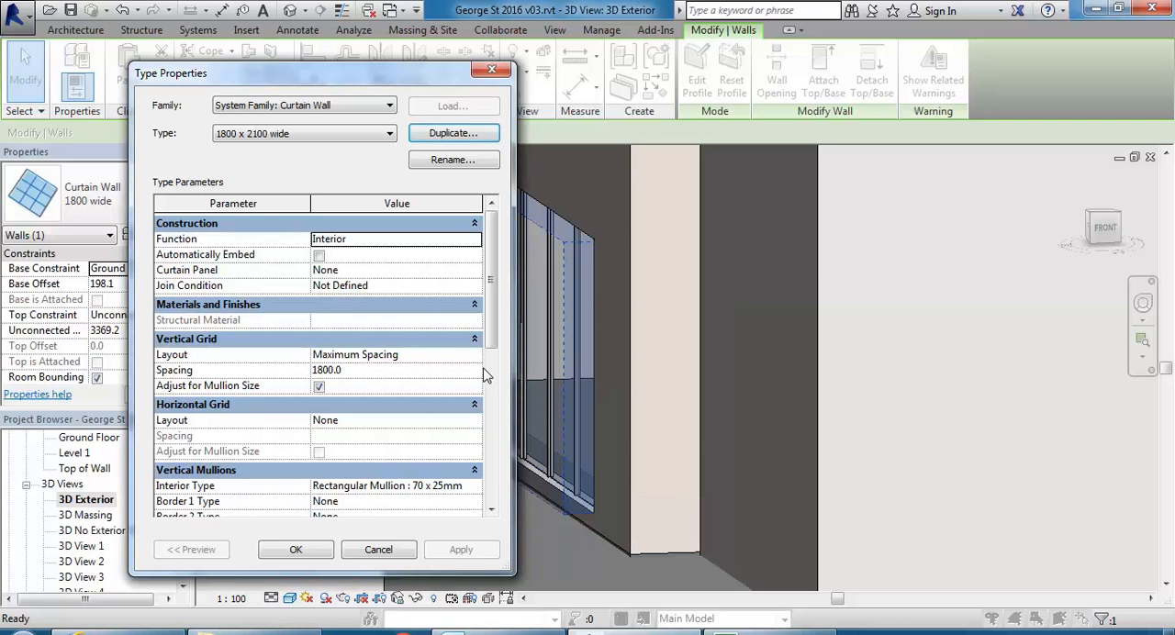
Set the new type's horizontal grid layout to Minimum Spacing with a spacing of 2100.
{"action": "left_click", "coordinate": [472, 419]}
{"action": "left_click", "coordinate": [474, 420]}
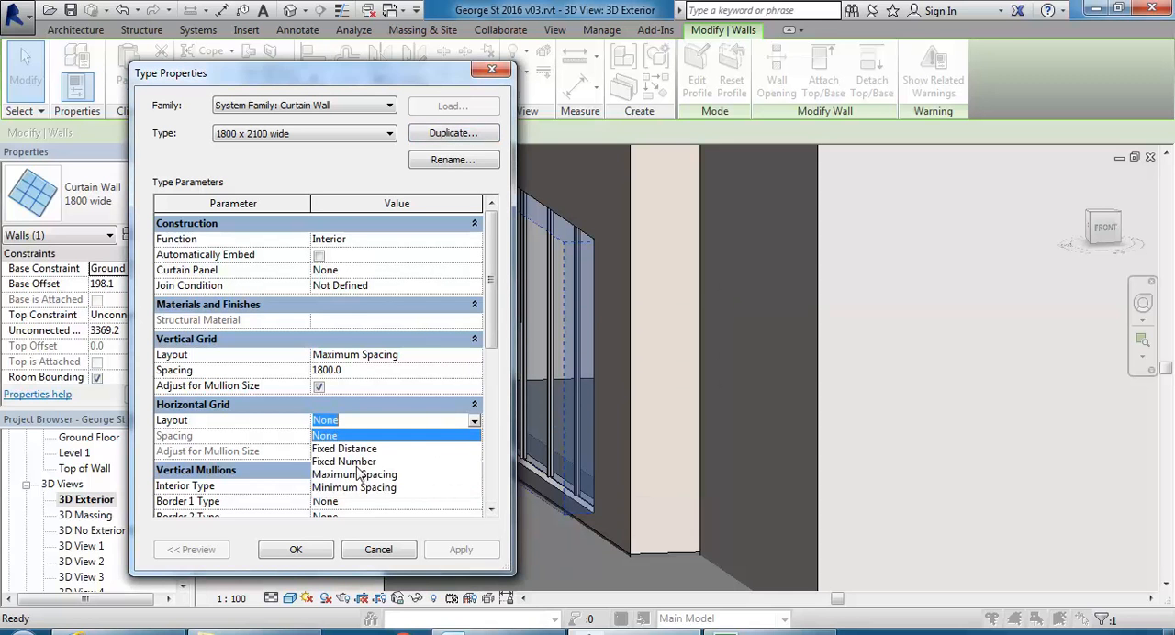
{"action": "left_click", "coordinate": [358, 488]}
{"action": "left_click", "coordinate": [371, 437]}
{"action": "type", "text": "2100"}
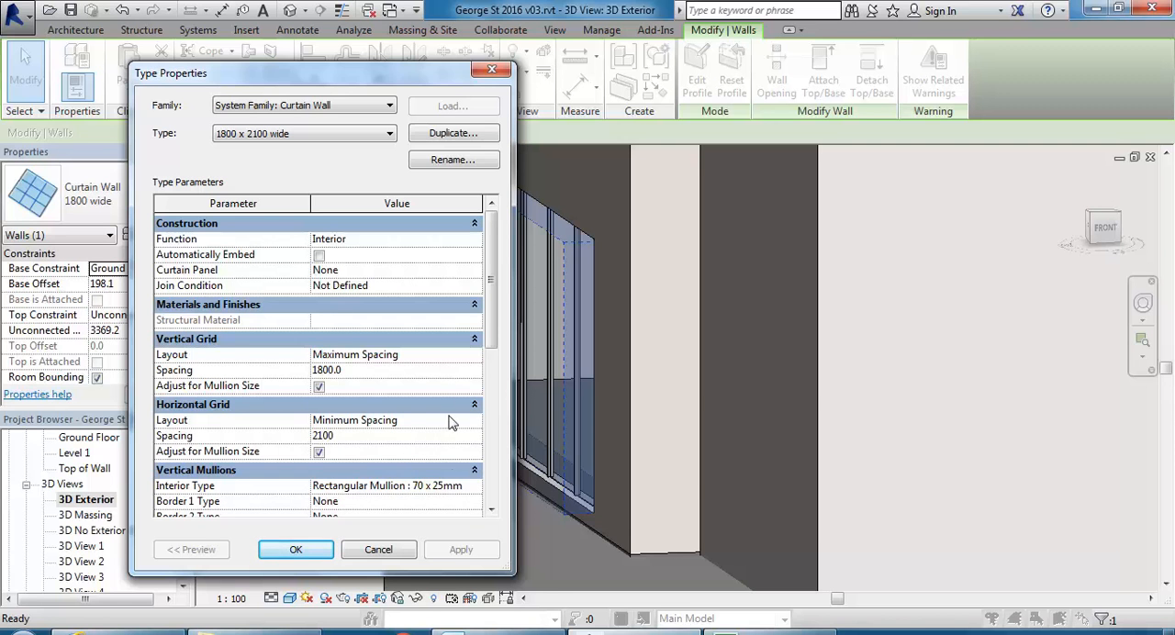
Set the curtain wall type's horizontal interior mullions to Rectangular Mullion : 70 x 25mm and apply the type changes.
{"action": "scroll", "coordinate": [476, 477], "scroll_direction": "down", "scroll_amount": 2}
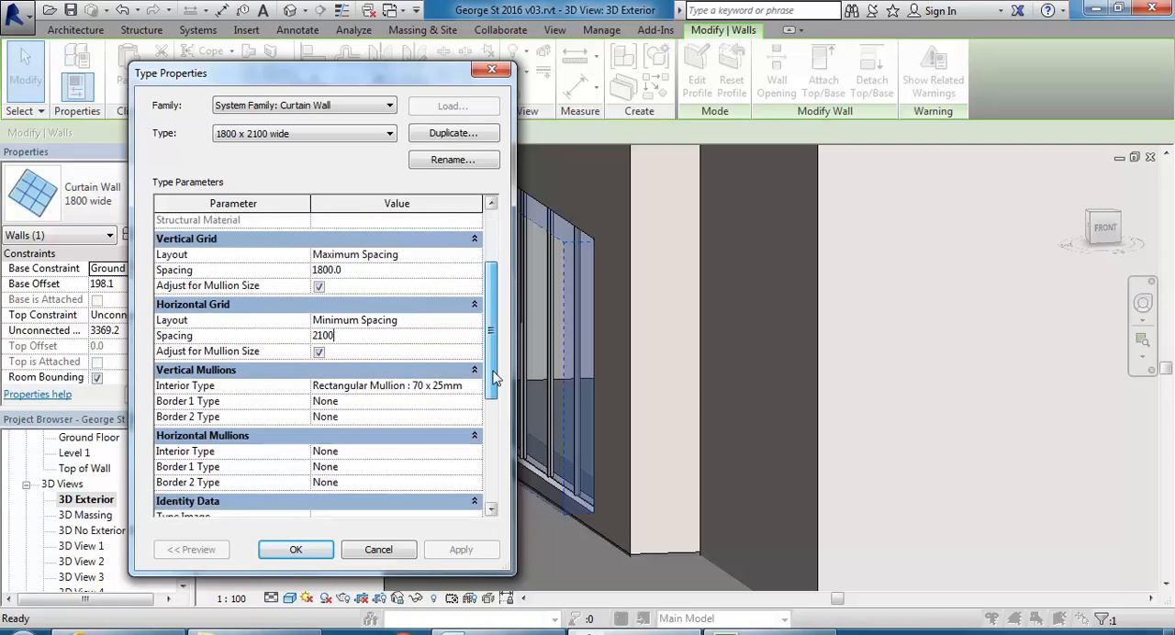
{"action": "left_click", "coordinate": [475, 452]}
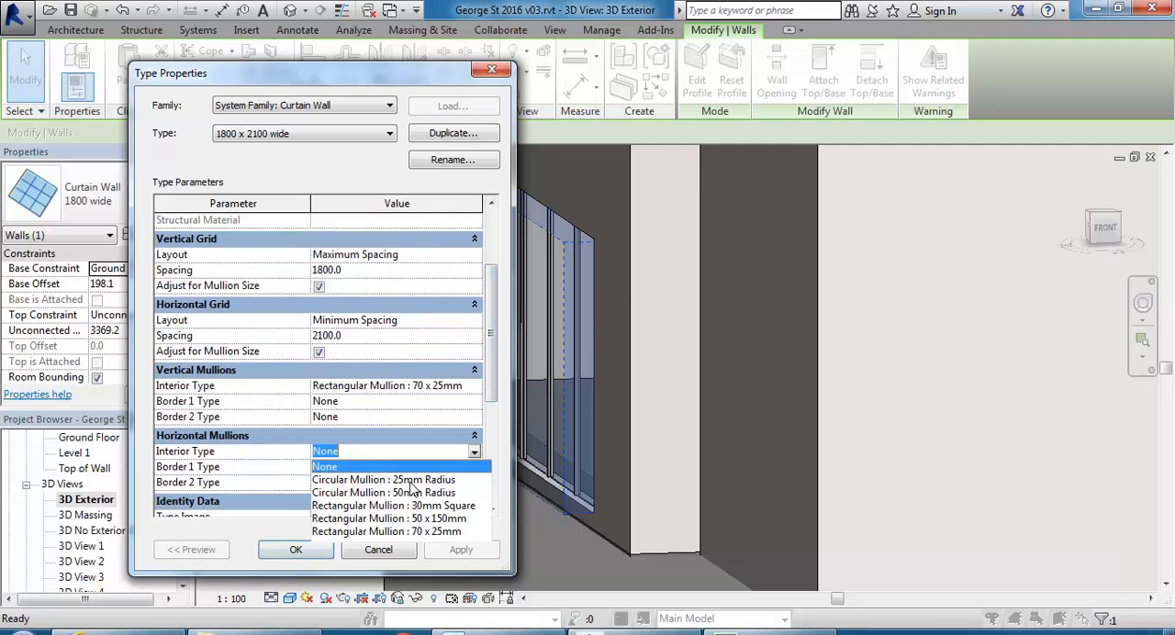
{"action": "left_click", "coordinate": [382, 530]}
{"action": "left_click", "coordinate": [296, 549]}
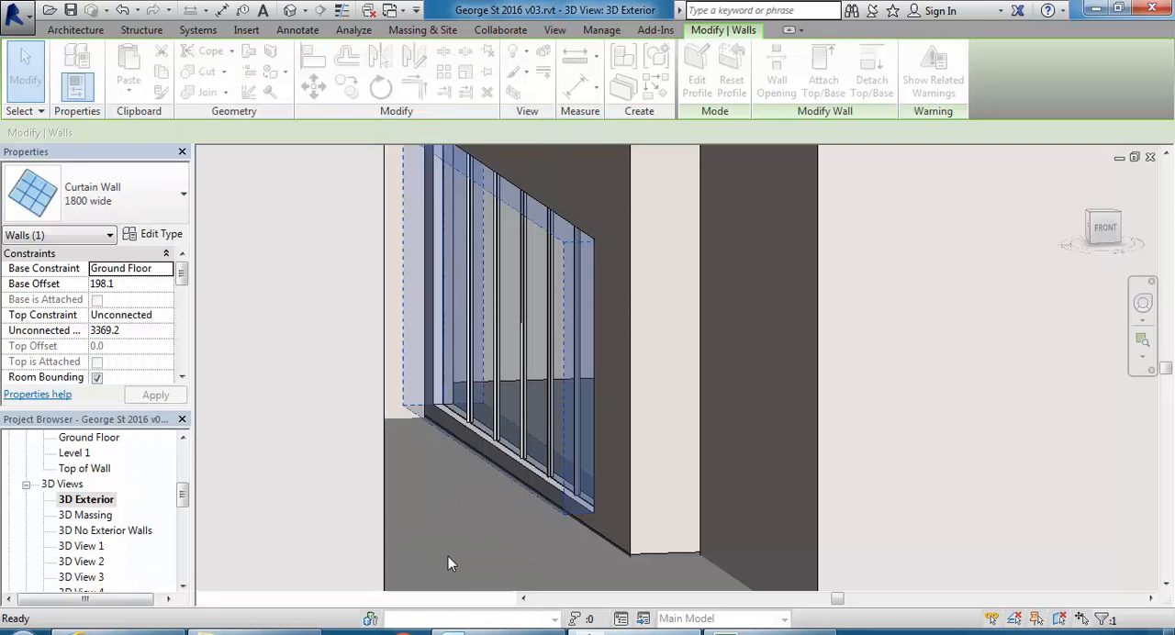
Change the horizontal grid layout of the 1800 x 2100 wide curtain wall type to Fixed Distance.
{"action": "left_click", "coordinate": [156, 236]}
{"action": "scroll", "coordinate": [492, 354], "scroll_direction": "down", "scroll_amount": 3}
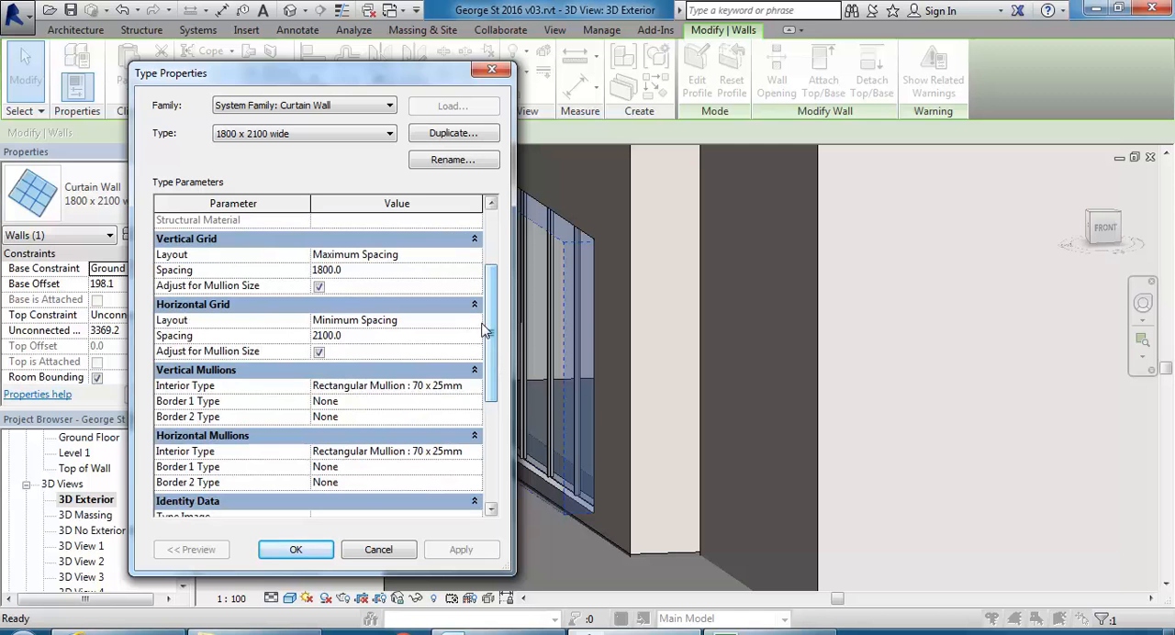
{"action": "left_click", "coordinate": [474, 320]}
{"action": "left_click", "coordinate": [344, 350]}
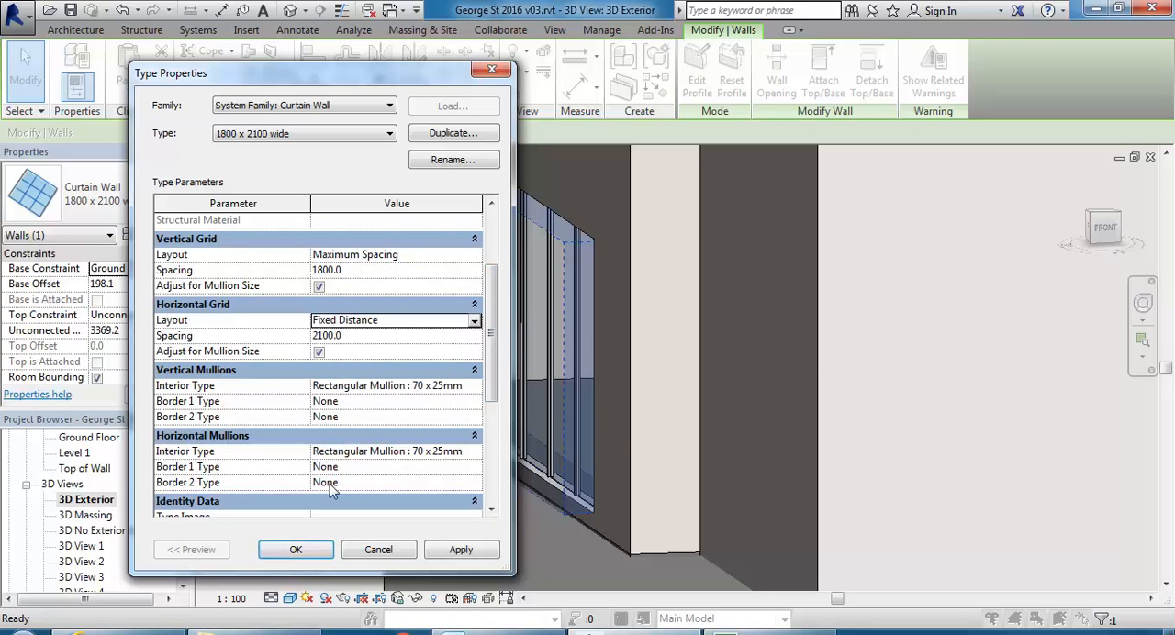
{"action": "left_click", "coordinate": [295, 549]}
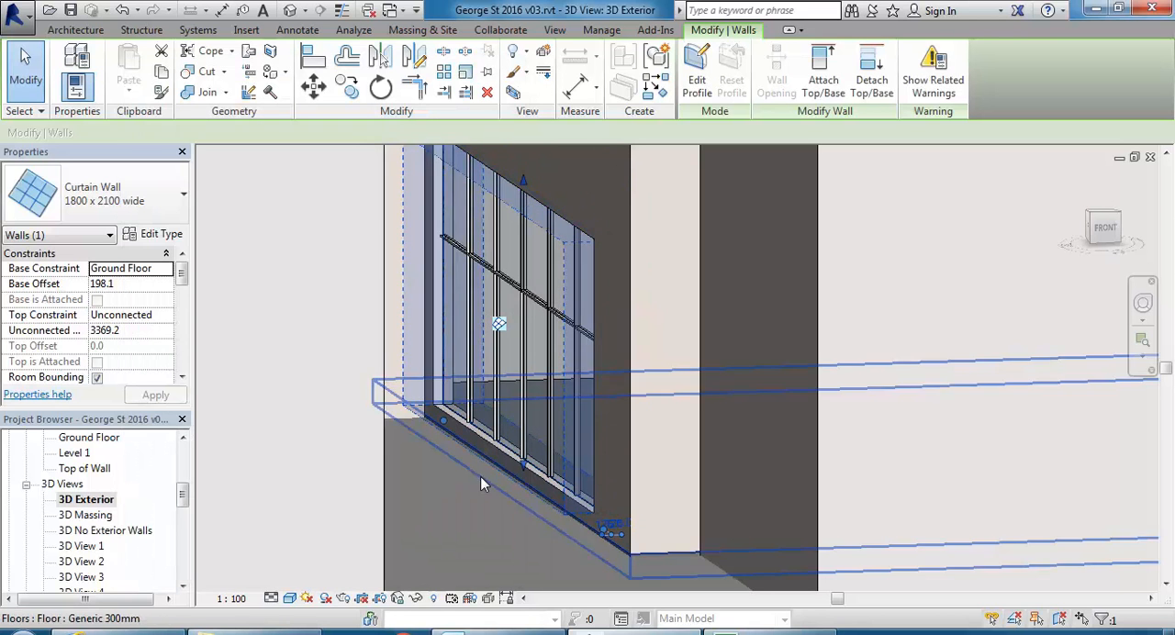
Deselect the curtain wall and examine its mullions and fit within the wall opening from several angles.
{"action": "mouse_move", "coordinate": [498, 359]}
{"action": "middle_mouse_down", "text": "shift"}
{"action": "mouse_move", "coordinate": [512, 346]}
{"action": "mouse_move", "coordinate": [506, 334]}
{"action": "mouse_move", "coordinate": [497, 357]}
{"action": "middle_mouse_up", "text": "shift"}
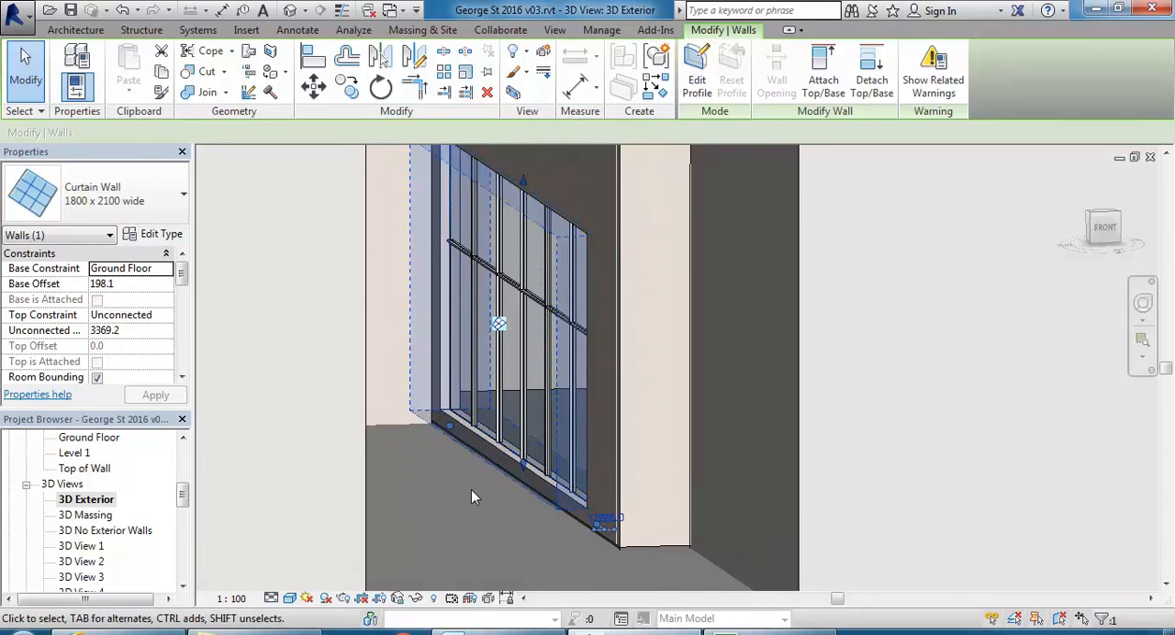
{"action": "left_click", "coordinate": [471, 490]}
{"action": "scroll", "coordinate": [446, 330], "scroll_direction": "up", "scroll_amount": 3}
{"action": "scroll", "coordinate": [452, 437], "scroll_direction": "down", "scroll_amount": 3}
{"action": "middle_click_drag", "start_coordinate": [450, 442], "coordinate": [478, 431], "text": "shift"}
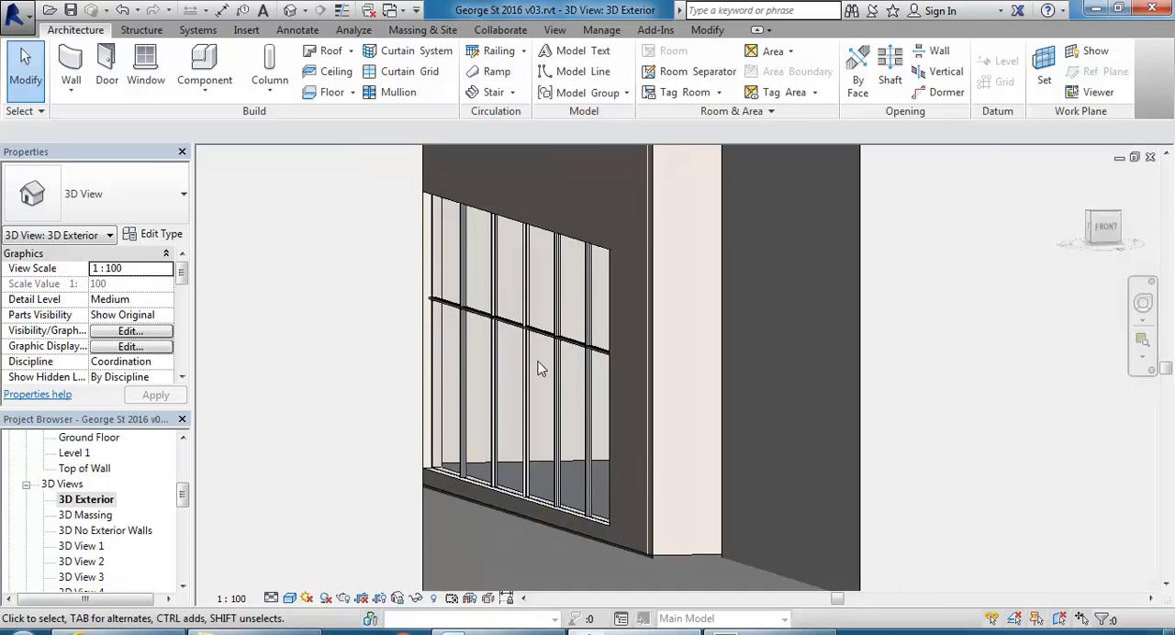
{"action": "mouse_move", "coordinate": [582, 431]}
{"action": "middle_mouse_down", "text": "shift"}
{"action": "mouse_move", "coordinate": [592, 445]}
{"action": "mouse_move", "coordinate": [578, 450]}
{"action": "middle_mouse_up", "text": "shift"}
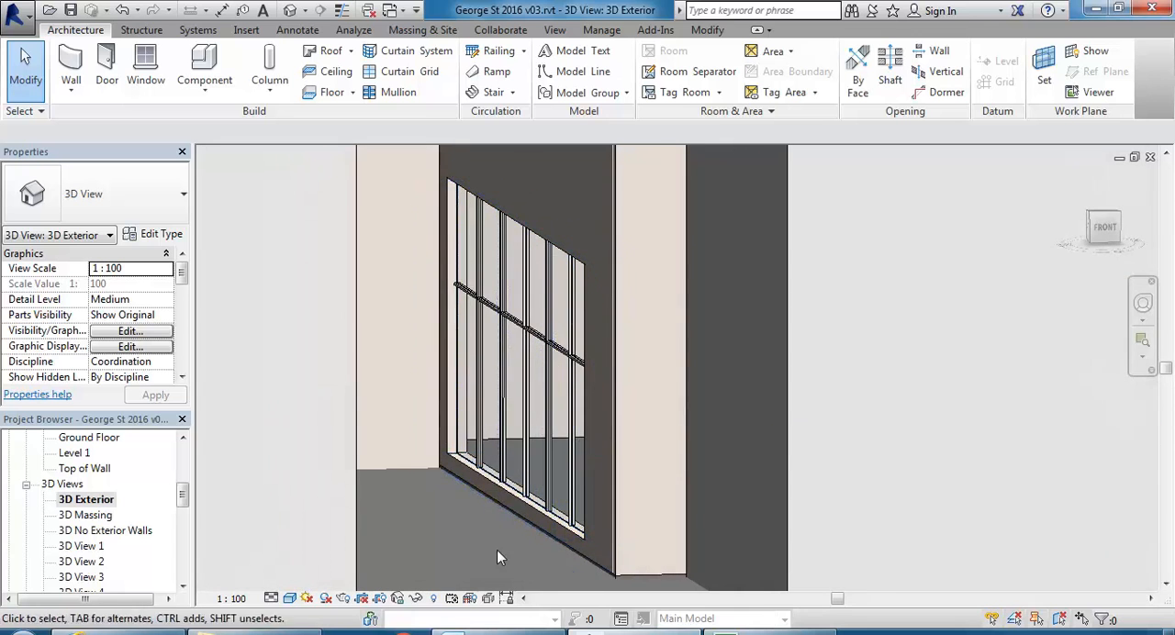
{"action": "scroll", "coordinate": [453, 512], "scroll_direction": "up", "scroll_amount": 2}
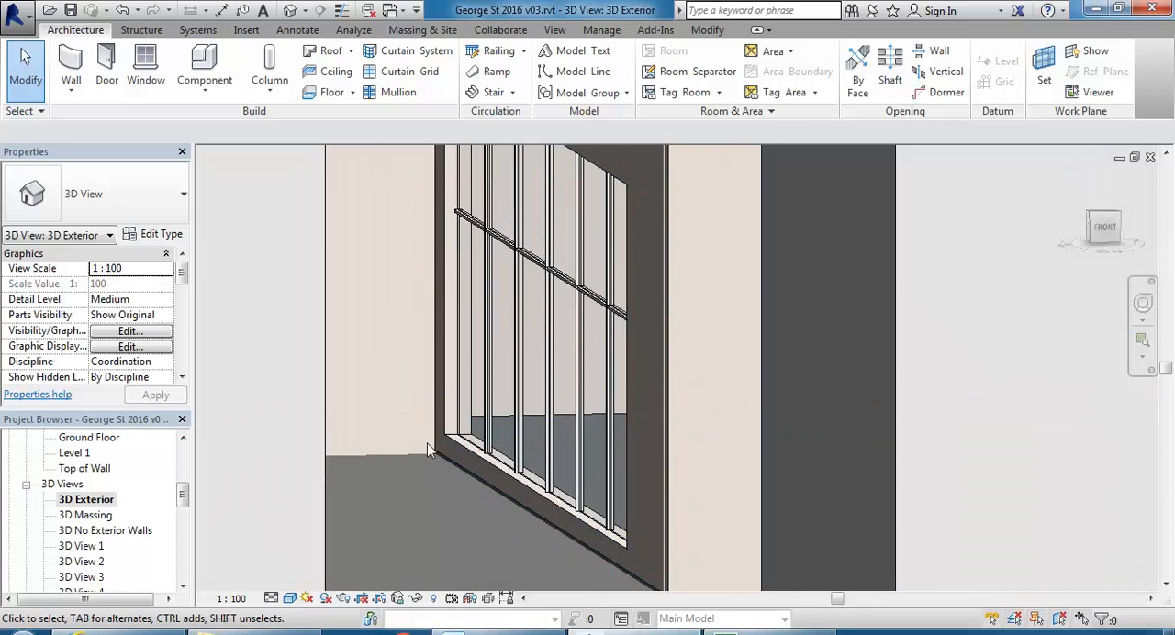
{"action": "scroll", "coordinate": [426, 445], "scroll_direction": "down", "scroll_amount": 3}
{"action": "mouse_move", "coordinate": [427, 450]}
{"action": "middle_mouse_down"}
{"action": "mouse_move", "coordinate": [438, 464]}
{"action": "mouse_move", "coordinate": [427, 464]}
{"action": "middle_mouse_up"}
Open the {3D} view and examine the glazed ground-floor opening and entrance on the building's street facade.
{"action": "left_click_drag", "start_coordinate": [183, 500], "coordinate": [174, 521]}
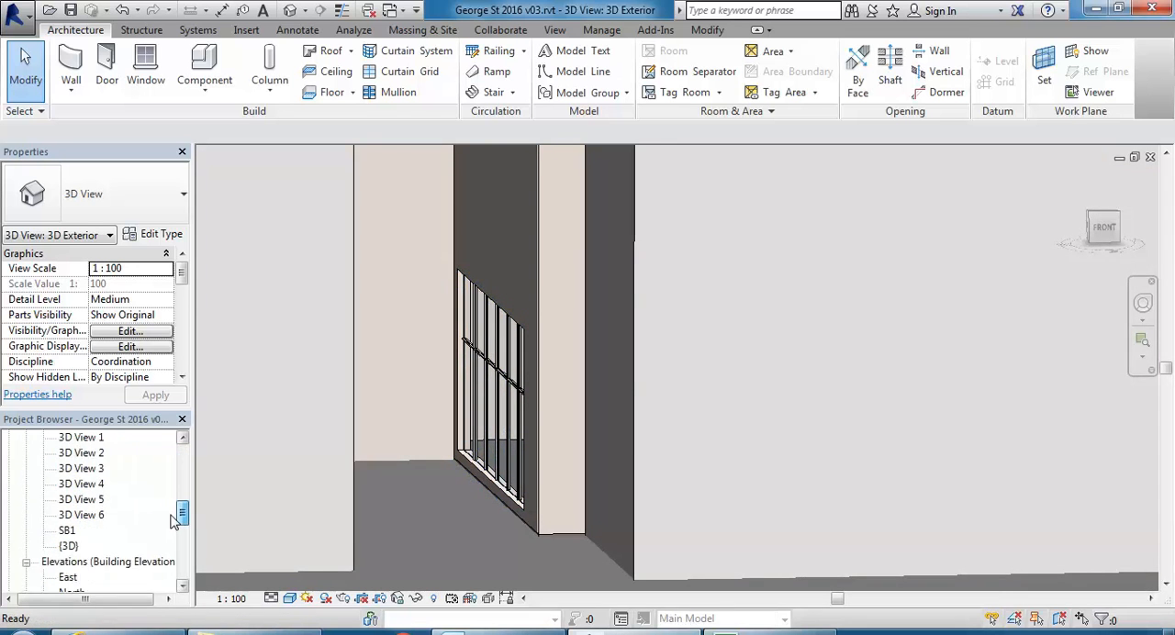
{"action": "double_click", "coordinate": [68, 546]}
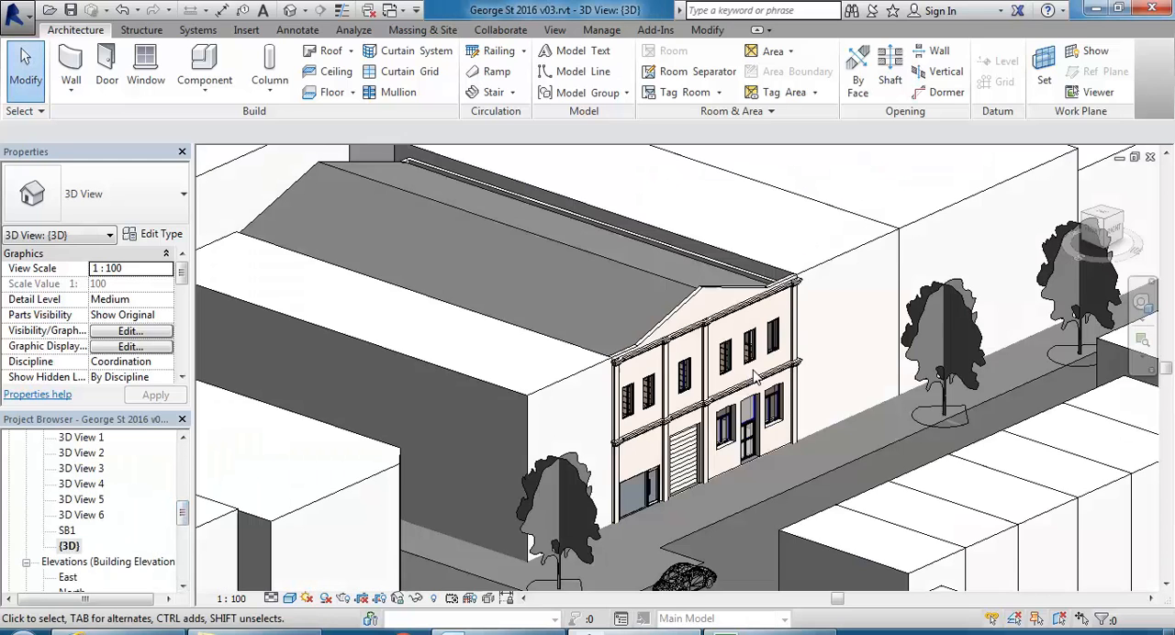
{"action": "middle_click_drag", "start_coordinate": [681, 365], "coordinate": [616, 406], "text": "shift"}
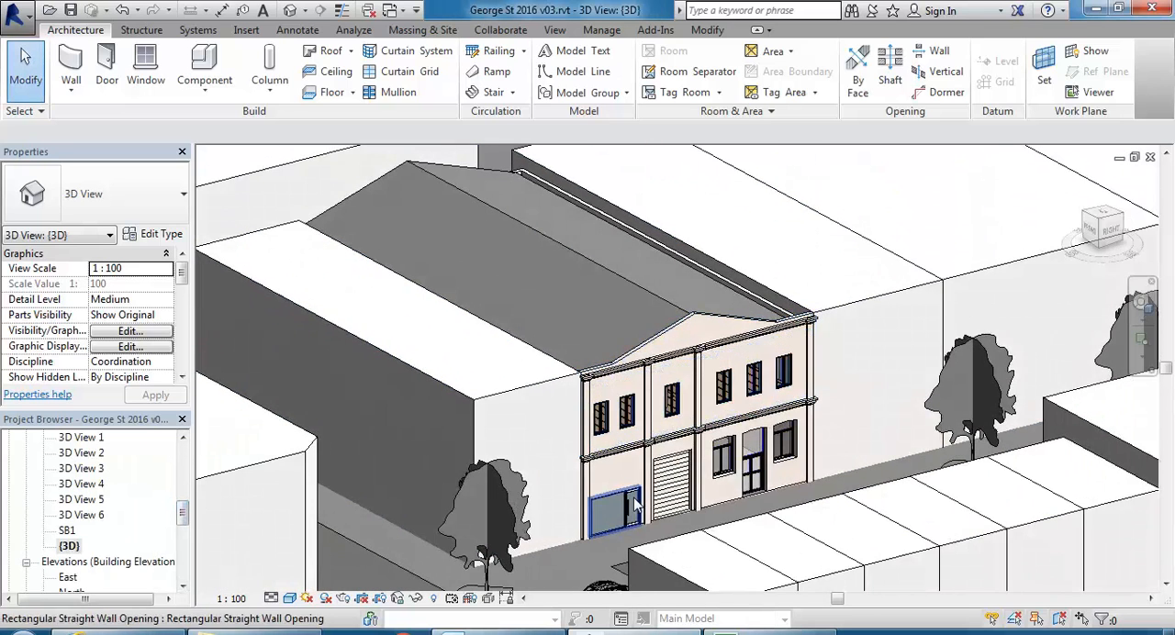
{"action": "middle_click_drag", "start_coordinate": [616, 511], "coordinate": [661, 542], "text": "shift"}
{"action": "scroll", "coordinate": [600, 512], "scroll_direction": "up", "scroll_amount": 5}
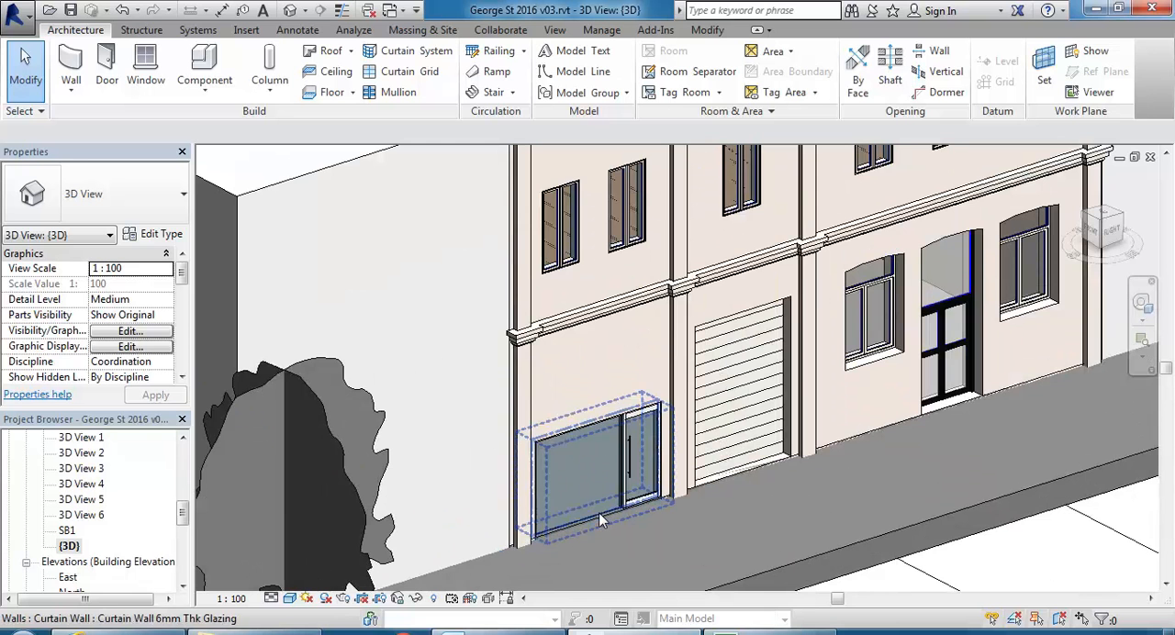
Open 3D View 2 and change its visual style so the interior shows colours and materials.
{"action": "double_click", "coordinate": [82, 448]}
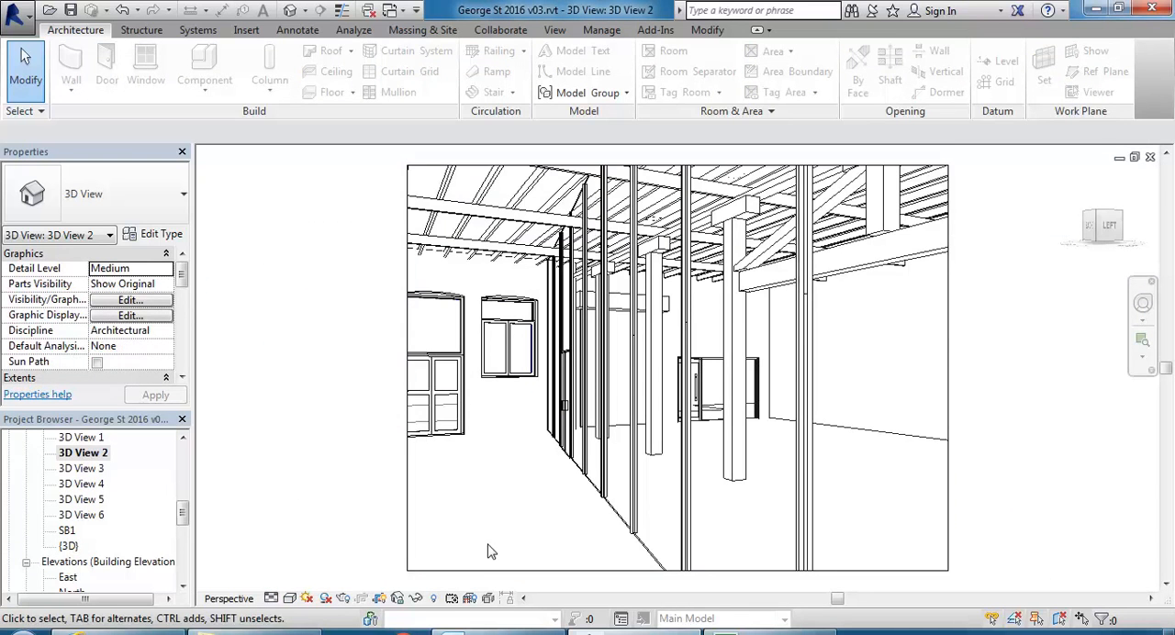
{"action": "left_click", "coordinate": [290, 597]}
{"action": "left_click", "coordinate": [321, 564]}
Examine the interior perspective, looking through the glazed partition toward the shopfront opening in the street wall.
{"action": "middle_click_drag", "start_coordinate": [509, 480], "coordinate": [572, 522], "text": "shift"}
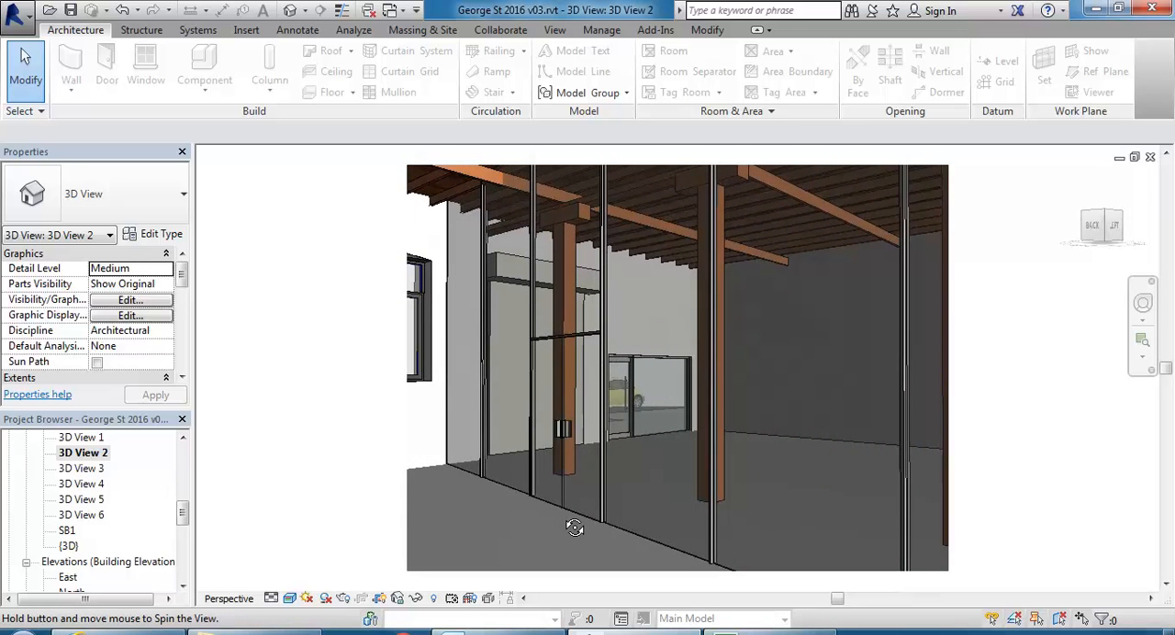
{"action": "left_click", "coordinate": [544, 522]}
{"action": "left_click", "coordinate": [510, 535]}
{"action": "scroll", "coordinate": [485, 512], "scroll_direction": "up", "scroll_amount": 1}
{"action": "scroll", "coordinate": [484, 512], "scroll_direction": "down", "scroll_amount": 2}
{"action": "middle_click_drag", "start_coordinate": [484, 512], "coordinate": [473, 522]}
{"action": "scroll", "coordinate": [473, 528], "scroll_direction": "up", "scroll_amount": 1}
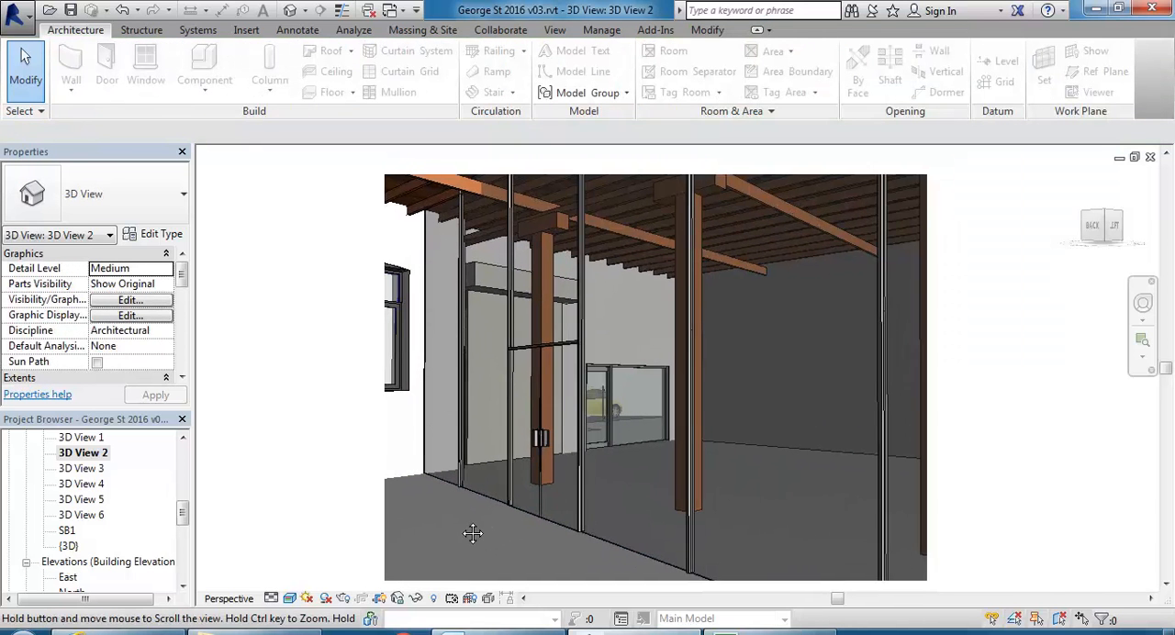